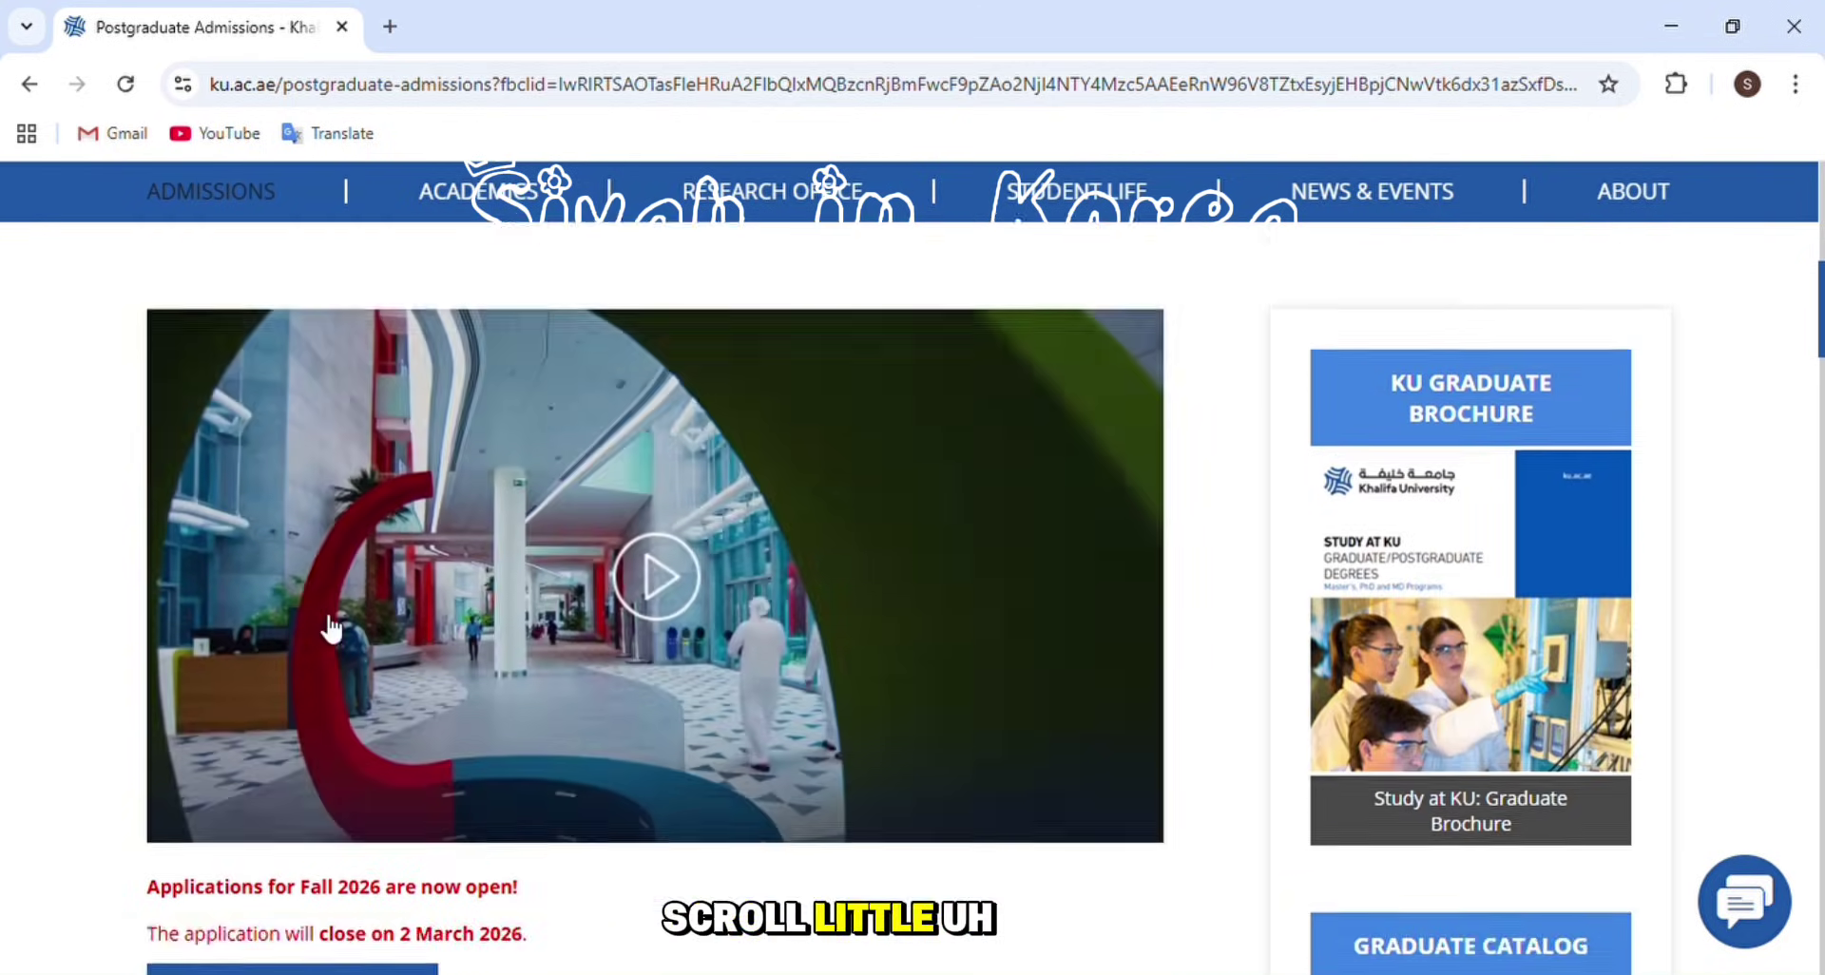
# - Open the postgraduate application portal in a new tab and reach the empty Account Registration Form
pyautogui.scroll(2, 338, 602)
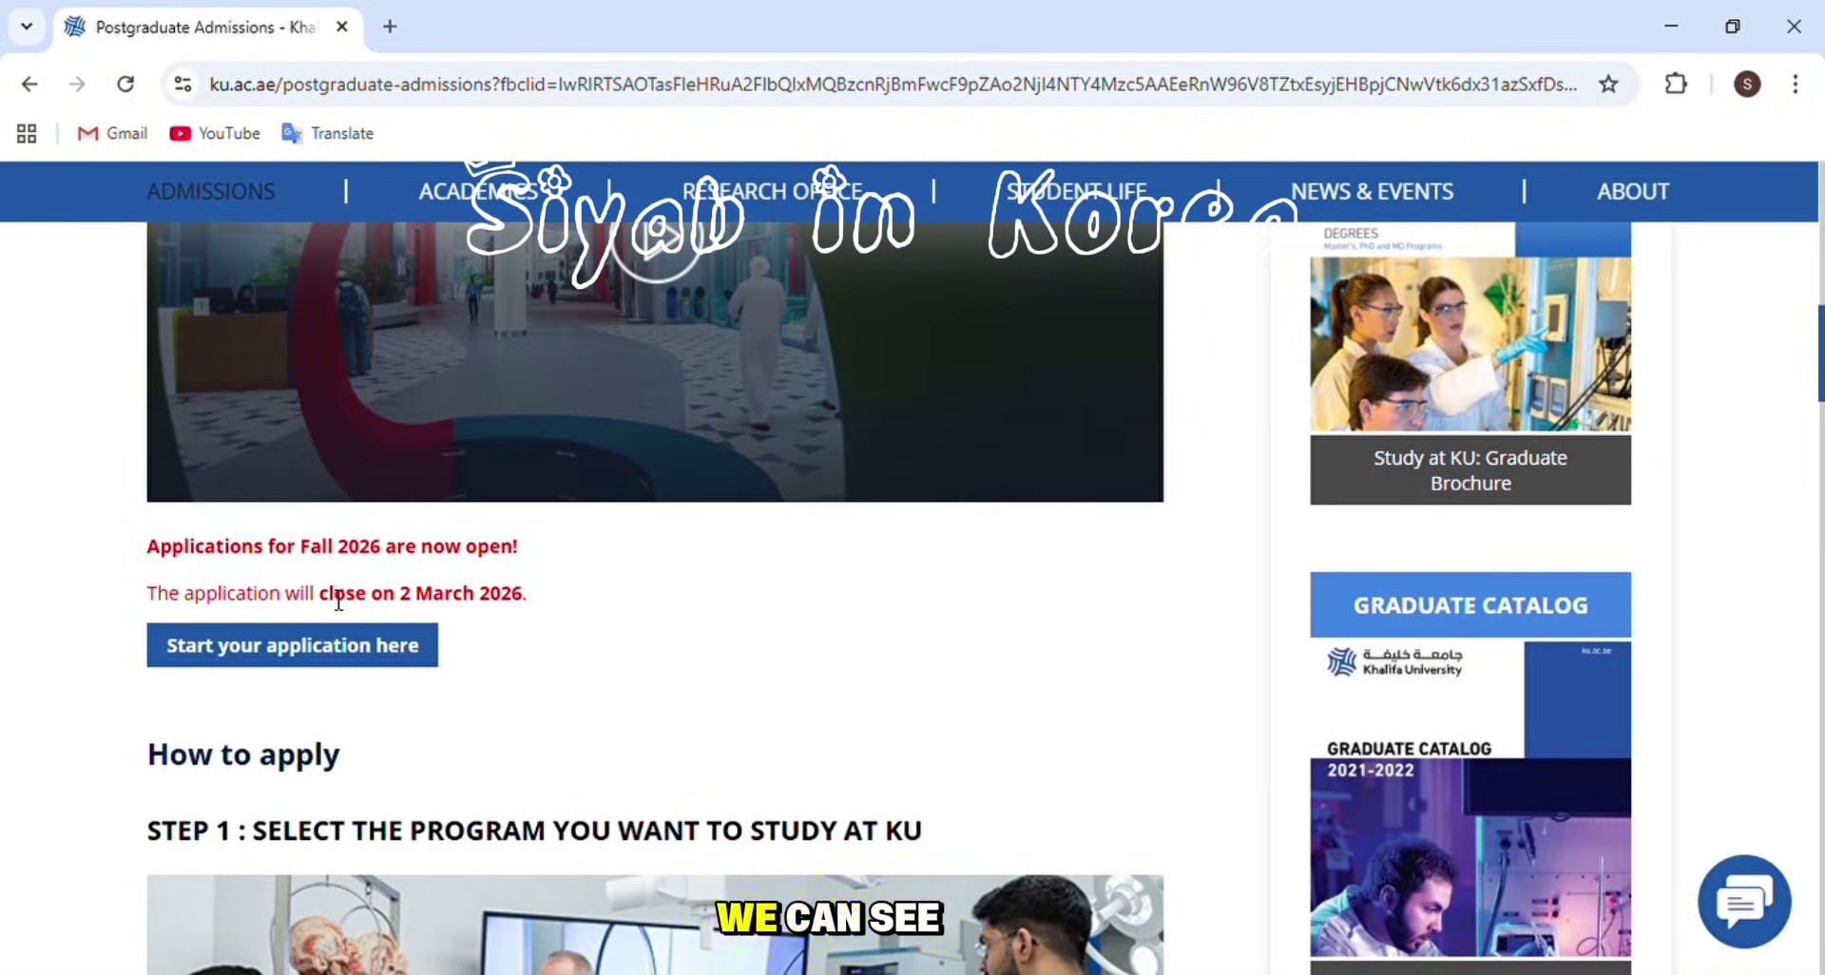
pyautogui.click(363, 656)
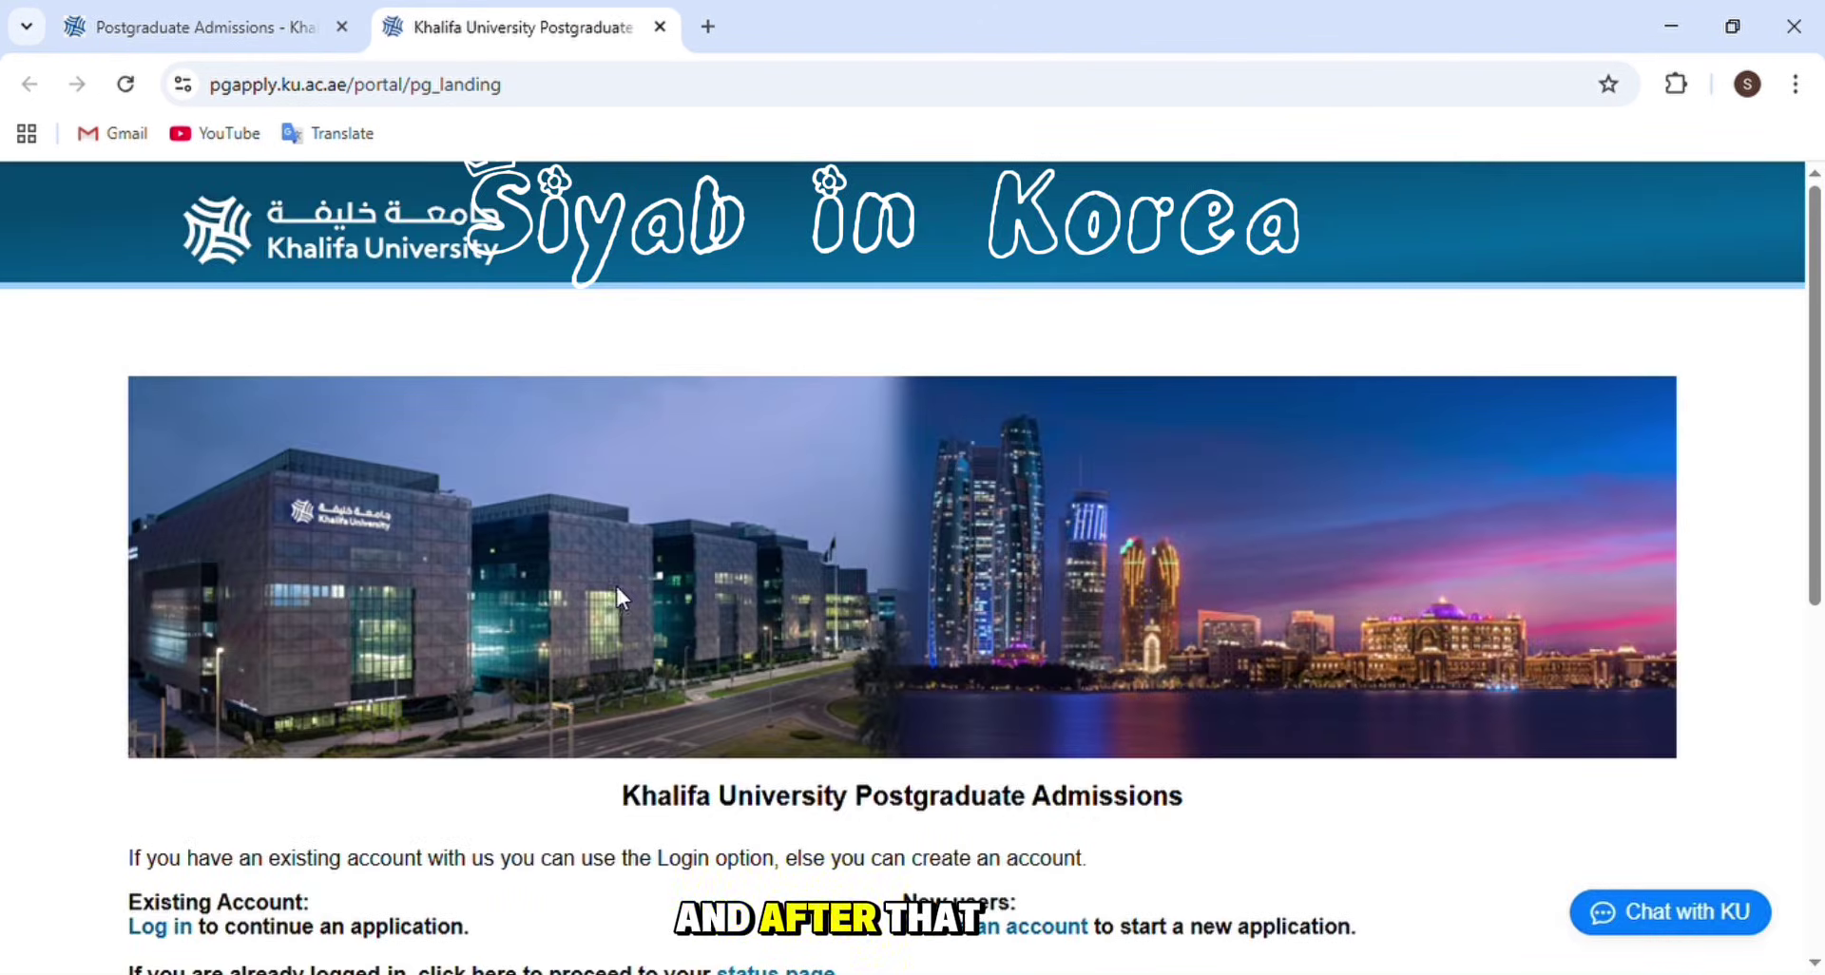
pyautogui.scroll(-4, 481, 741)
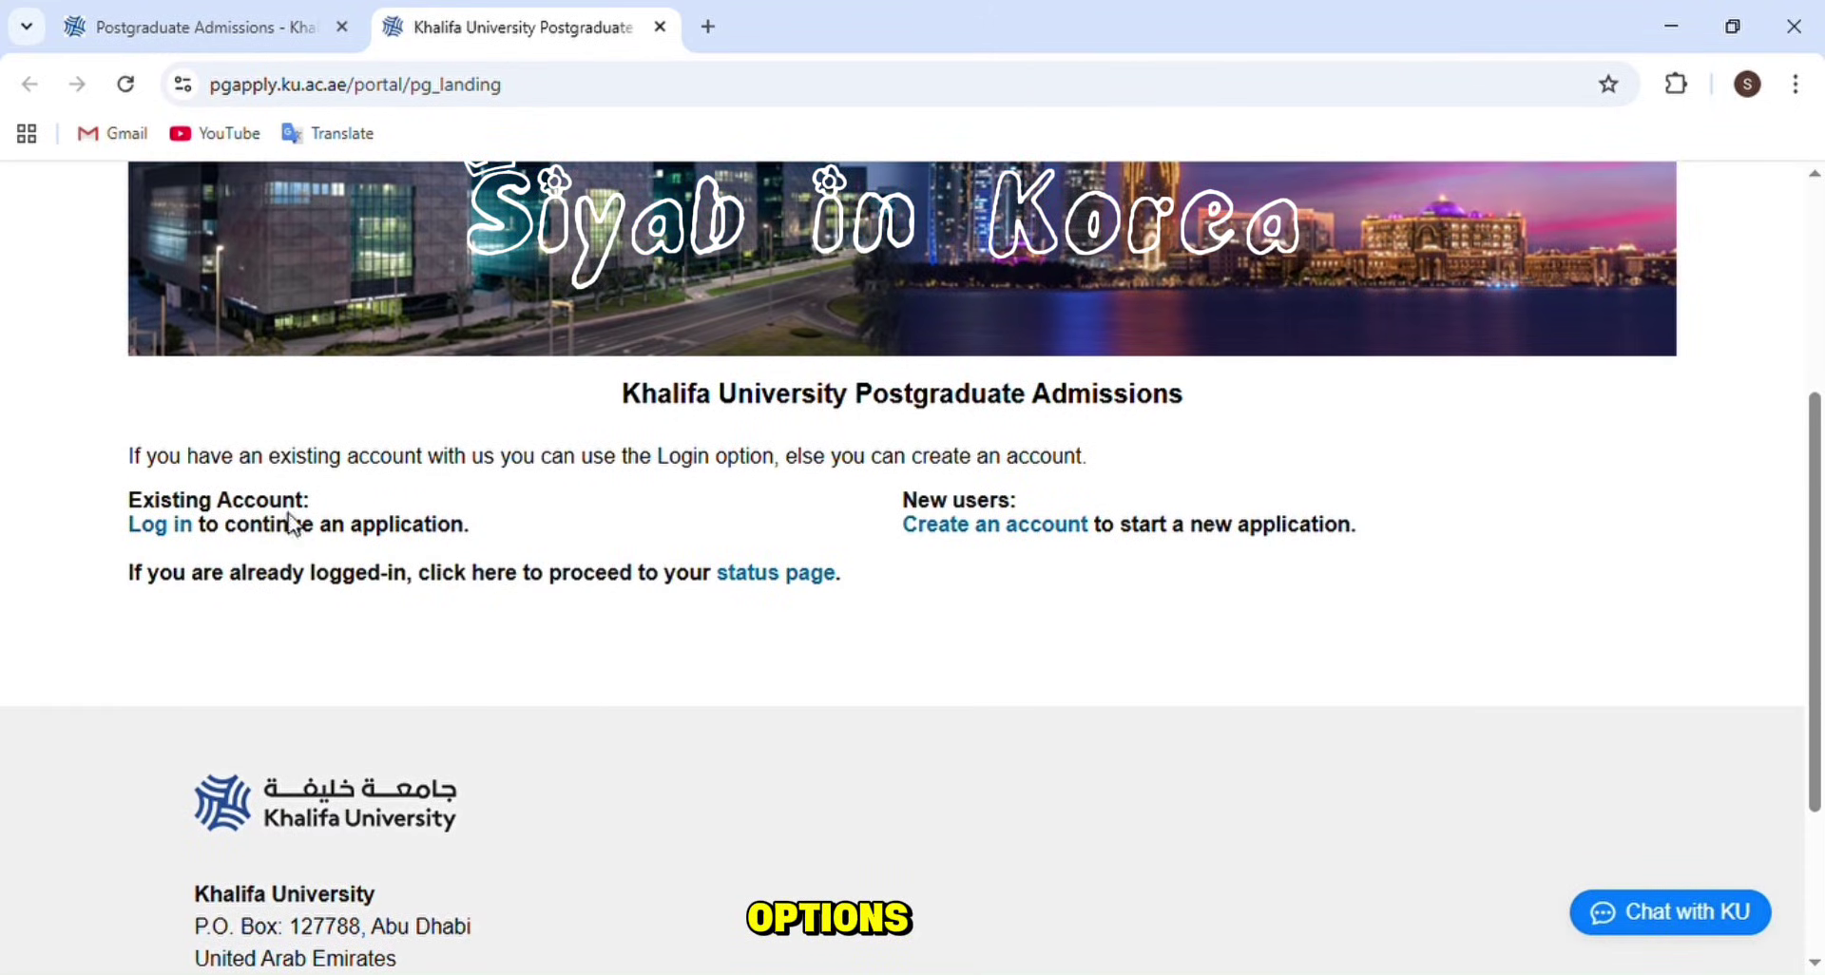
pyautogui.click(1007, 540)
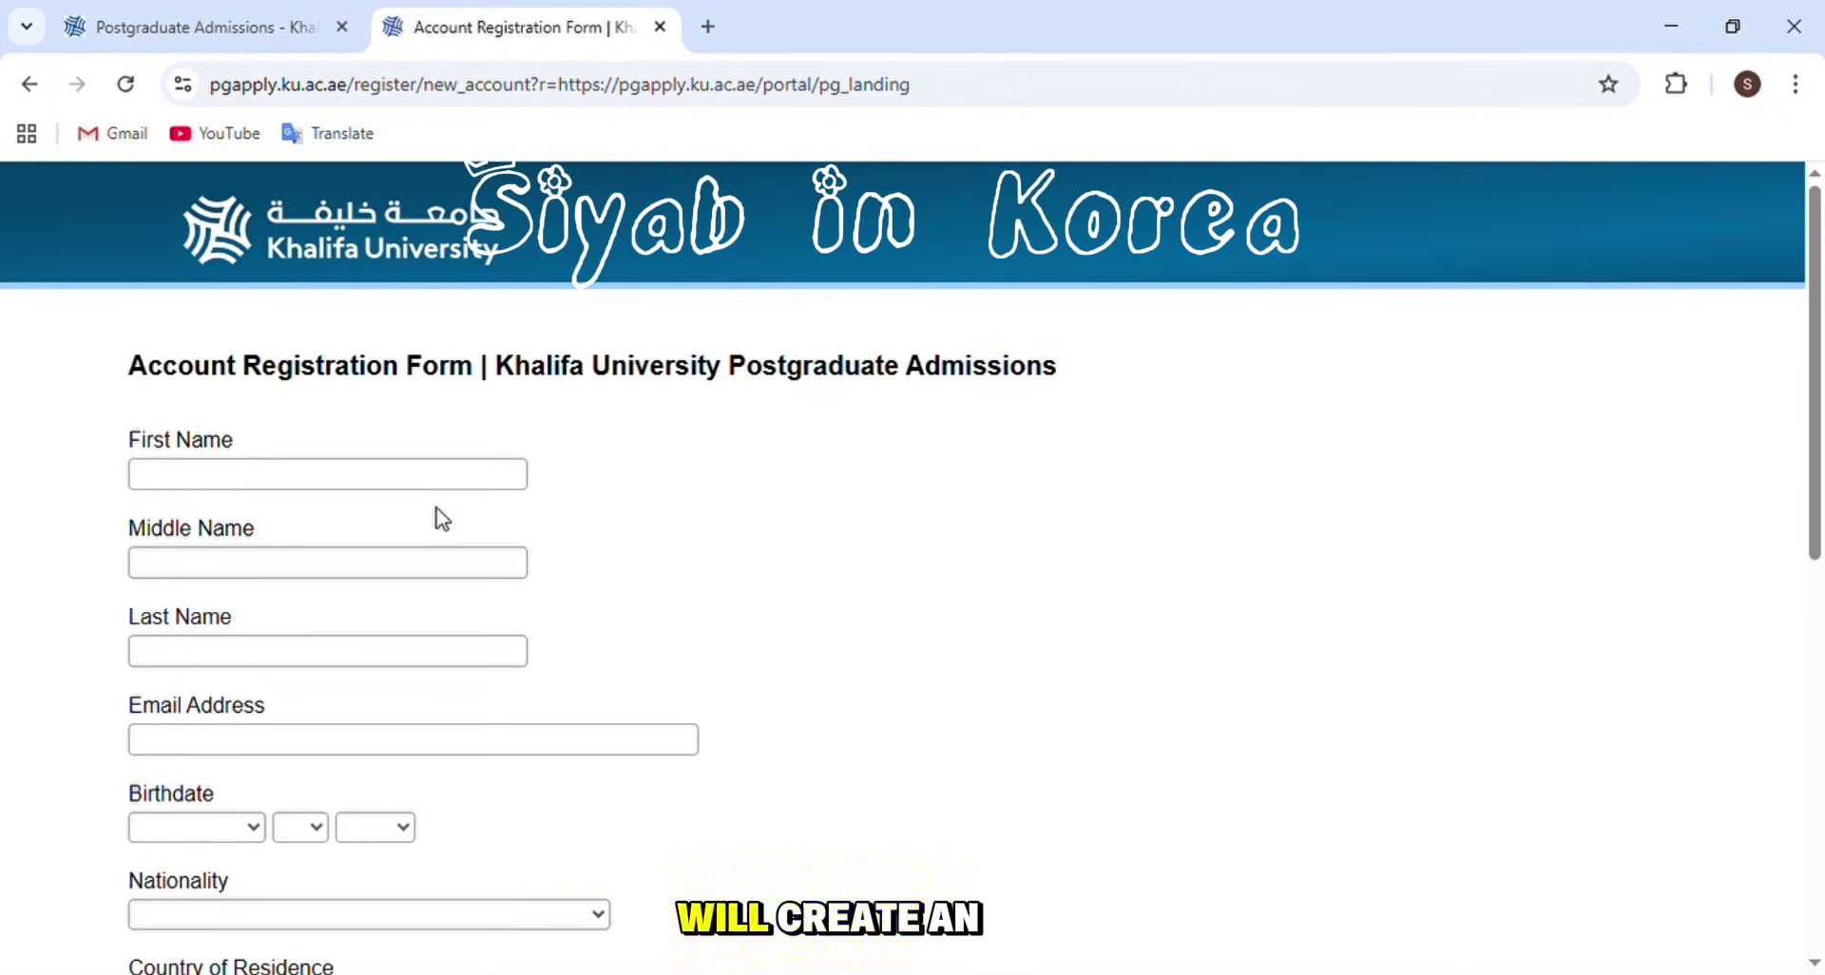
pyautogui.click(442, 473)
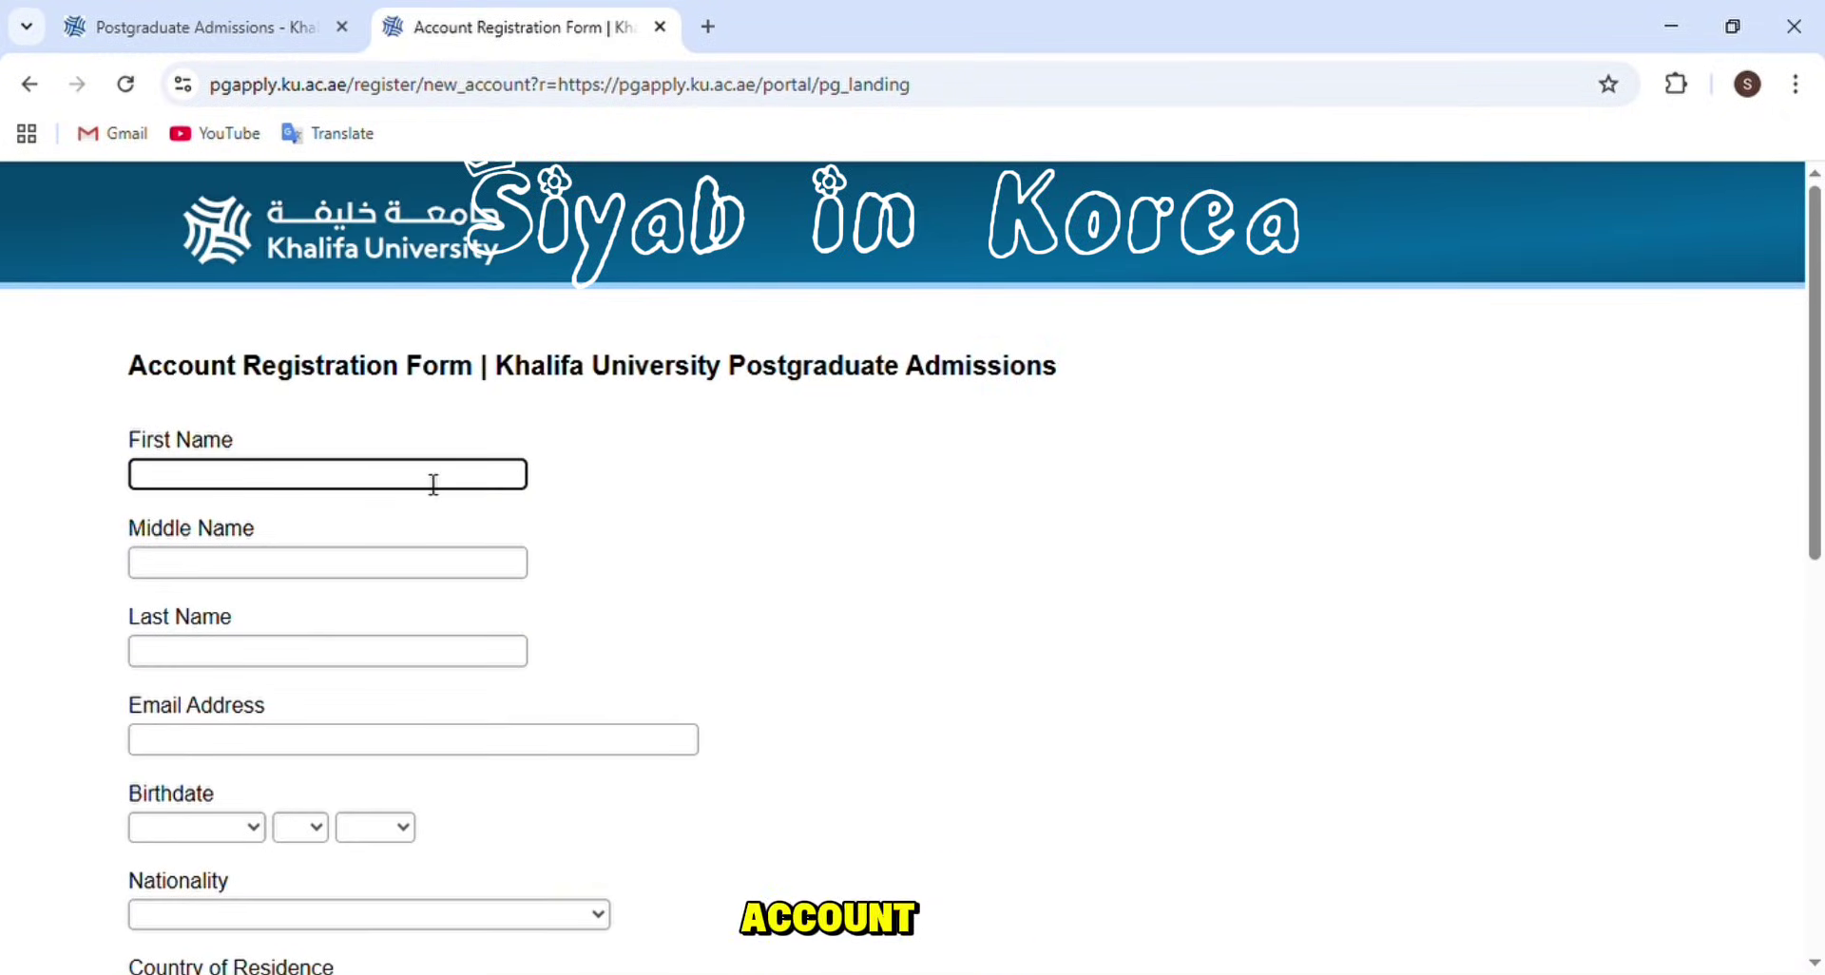
# - Autofill the applicant's name and nationality, then enter the applicant's e-mail address
pyautogui.click(375, 530)
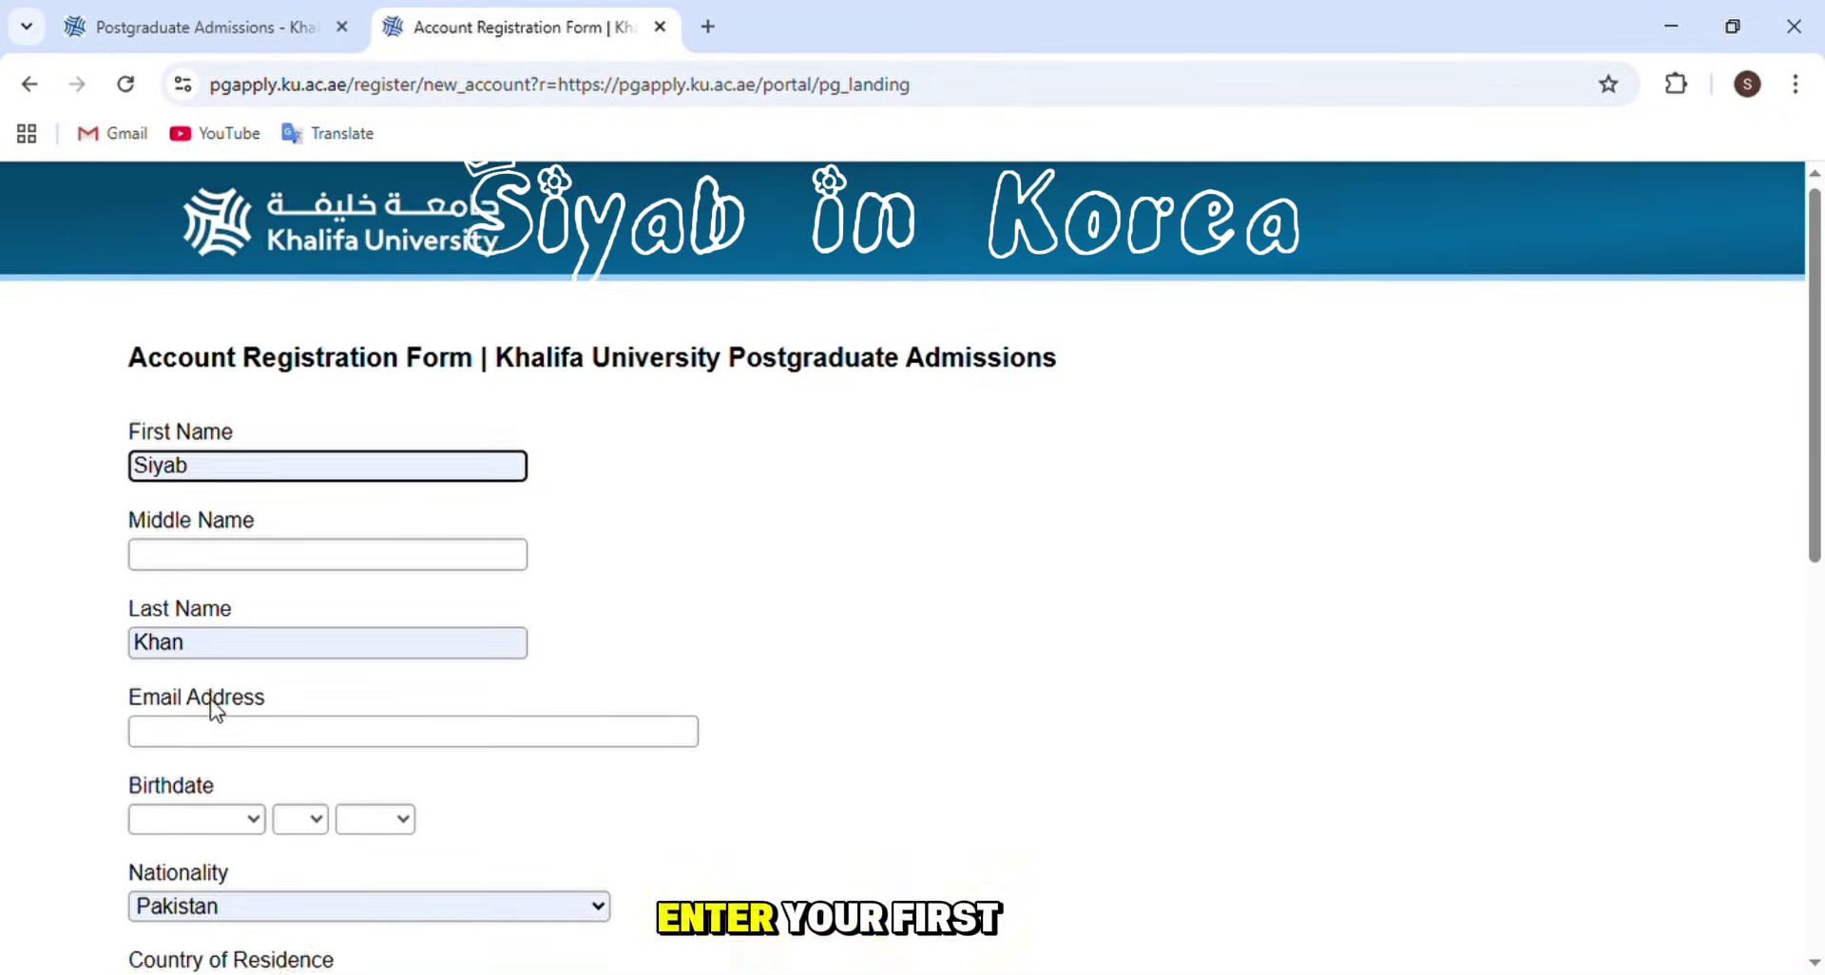
pyautogui.scroll(-3, 217, 708)
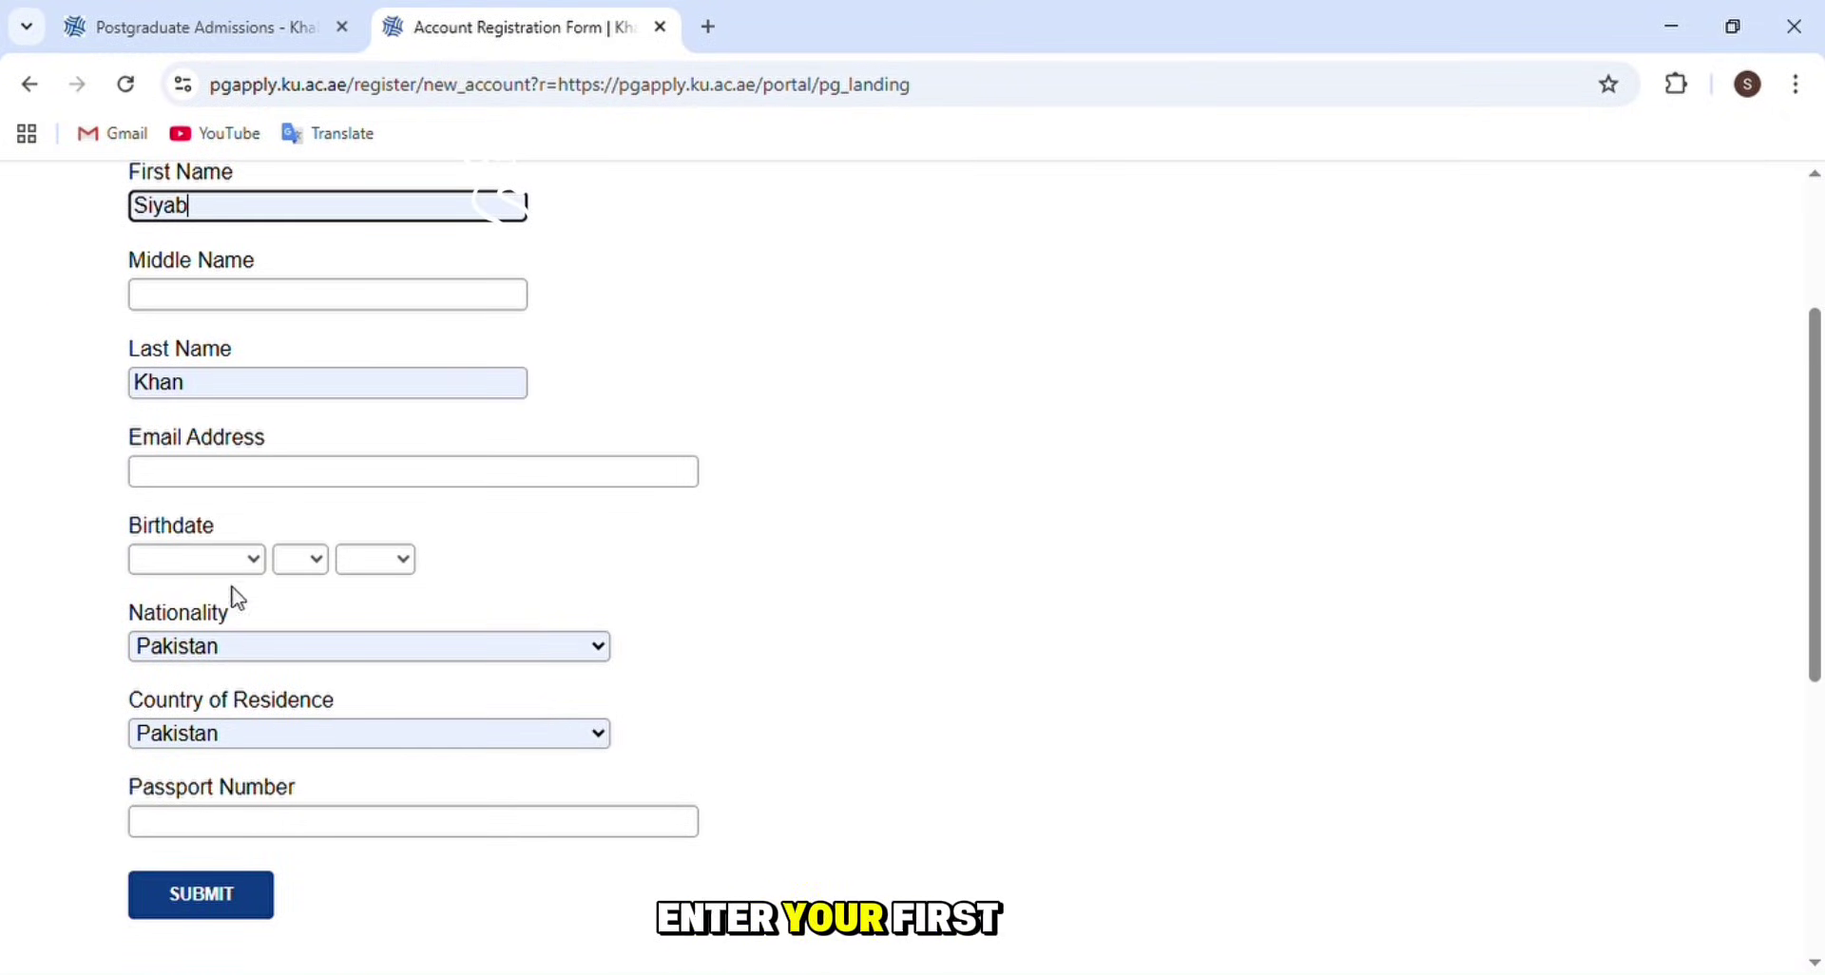
pyautogui.click(314, 483)
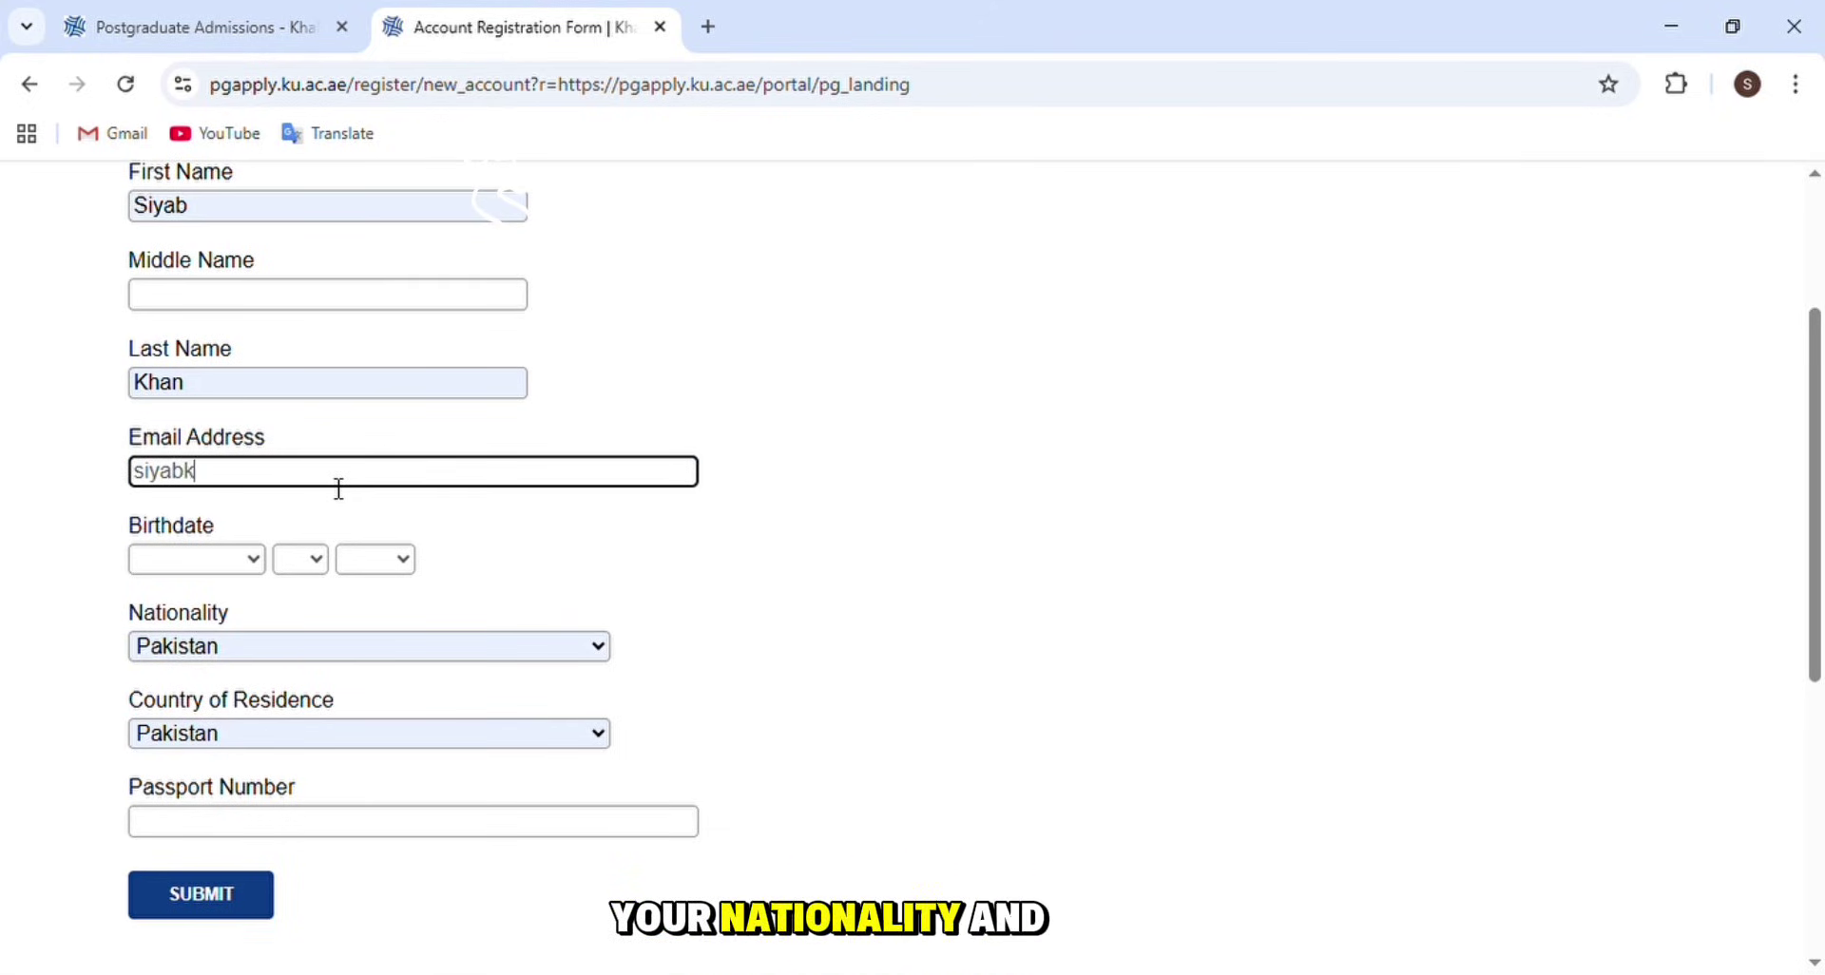
pyautogui.write('3')
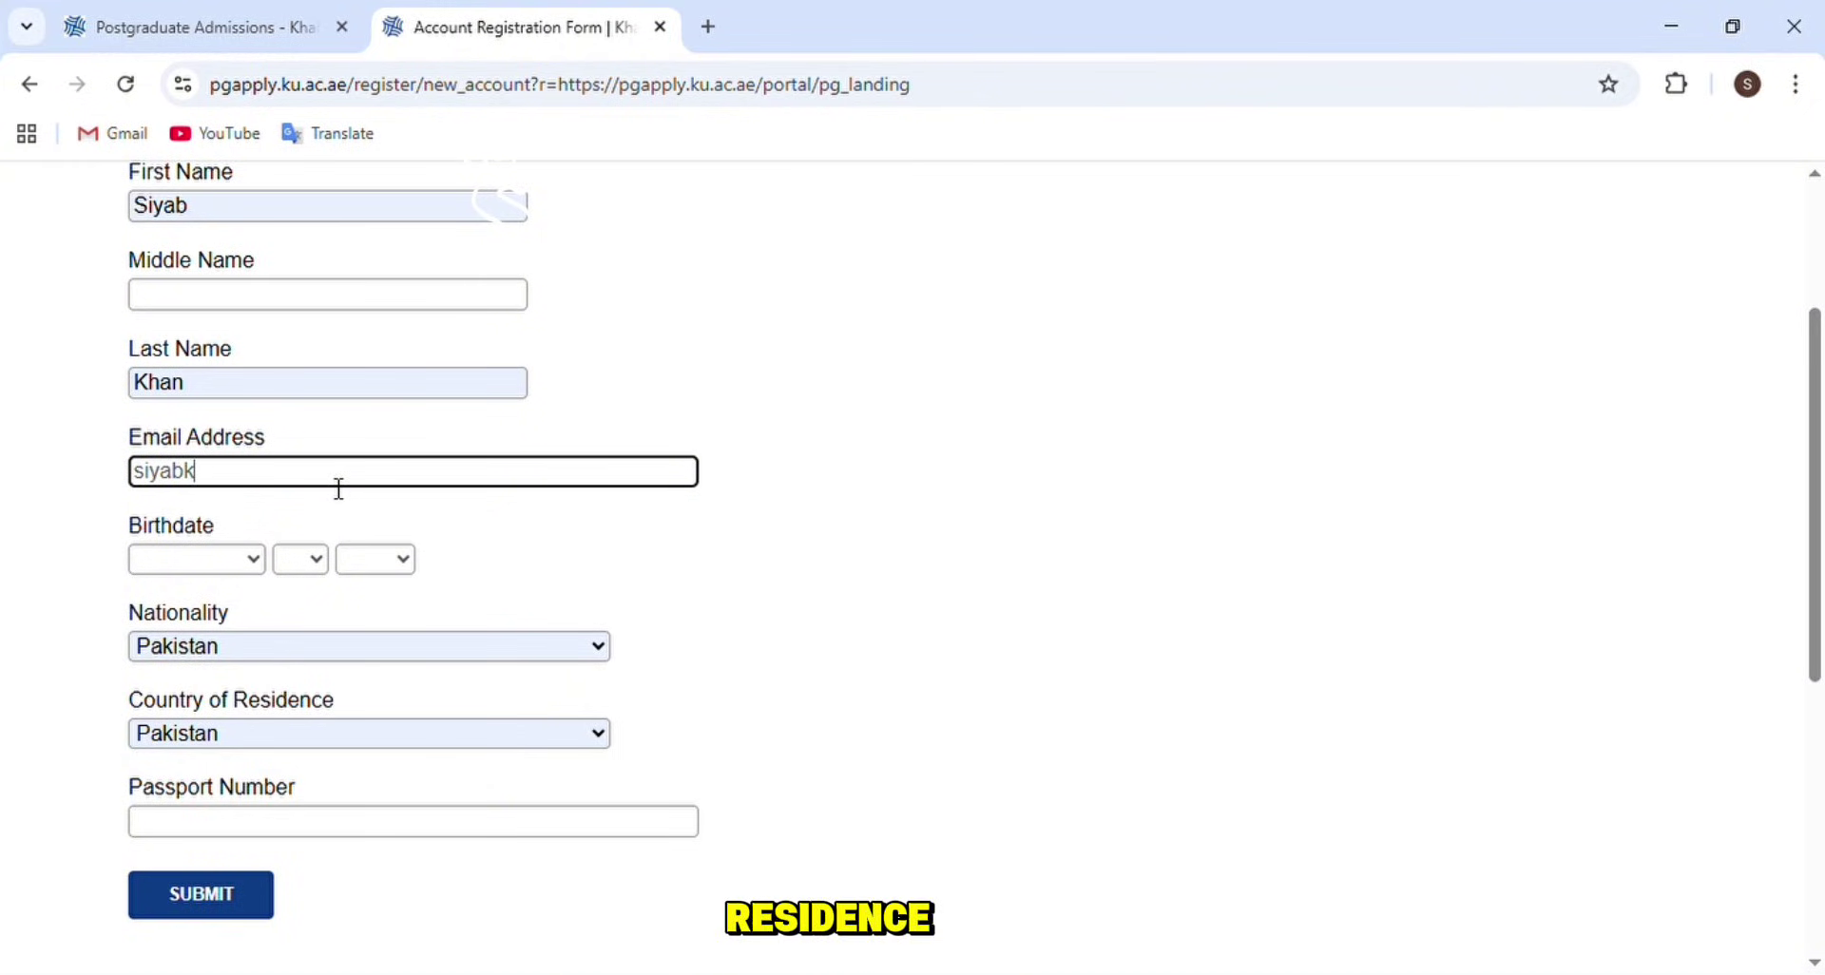
pyautogui.write("01'")
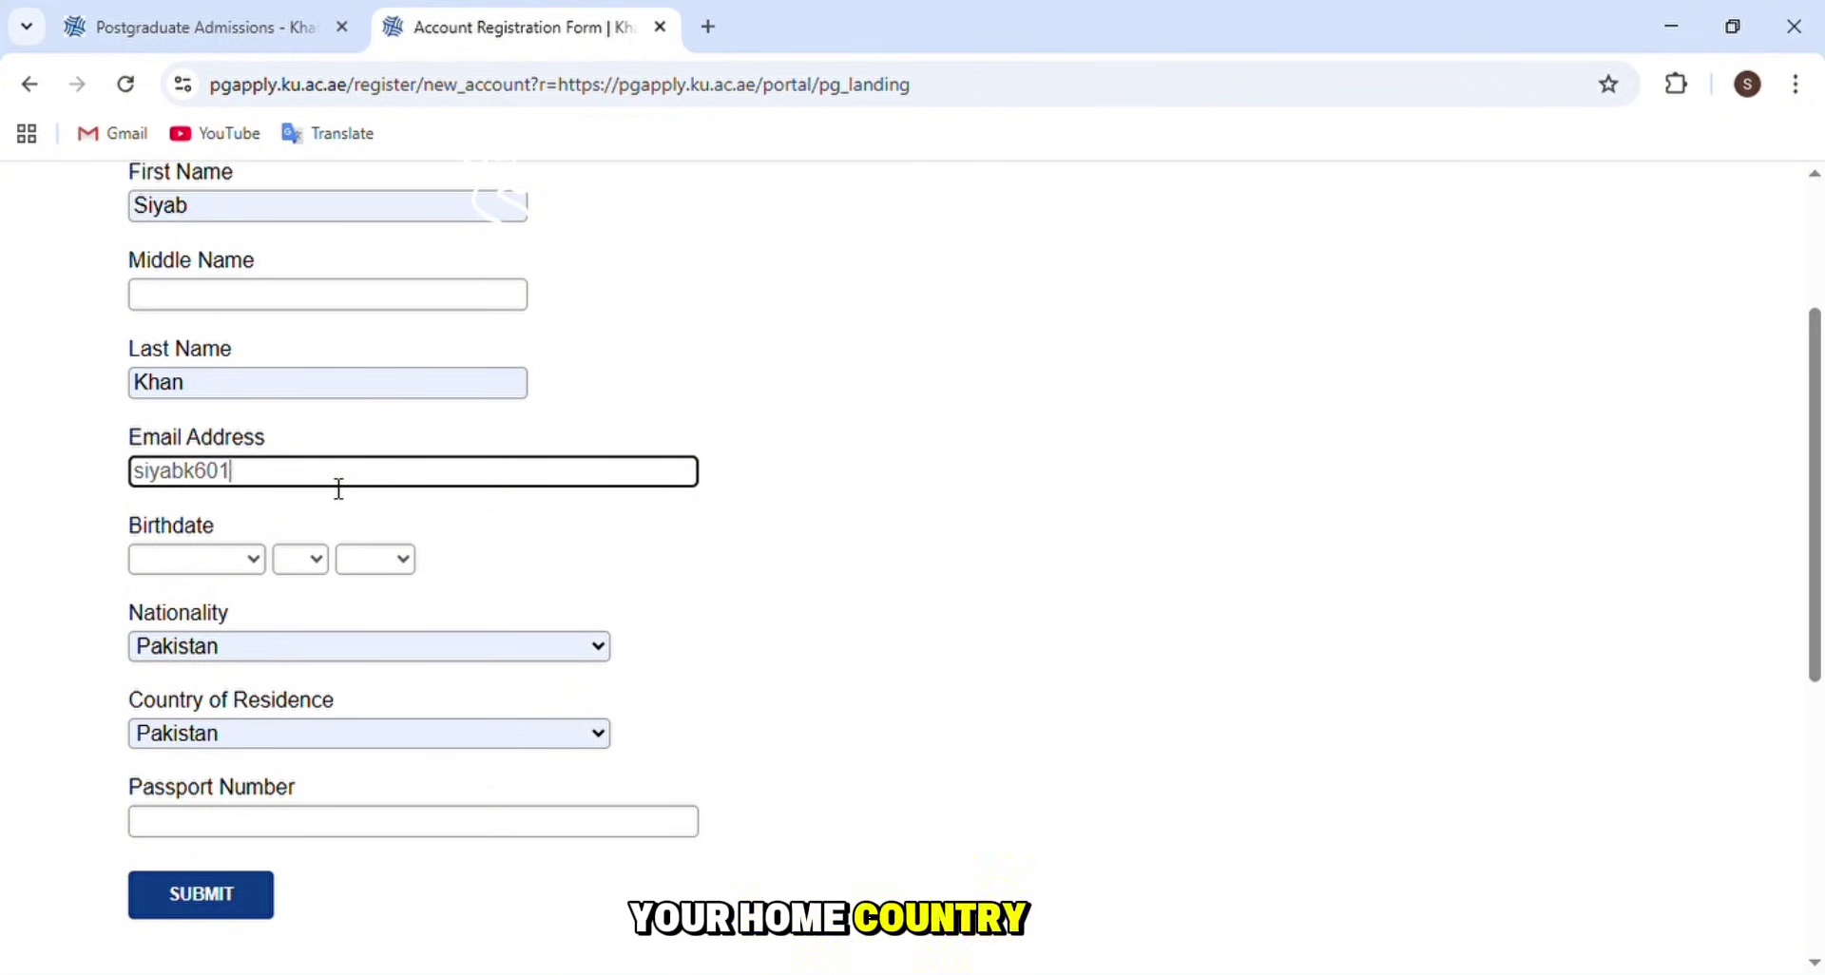
pyautogui.press('BackSpace')
pyautogui.press('BackSpace')
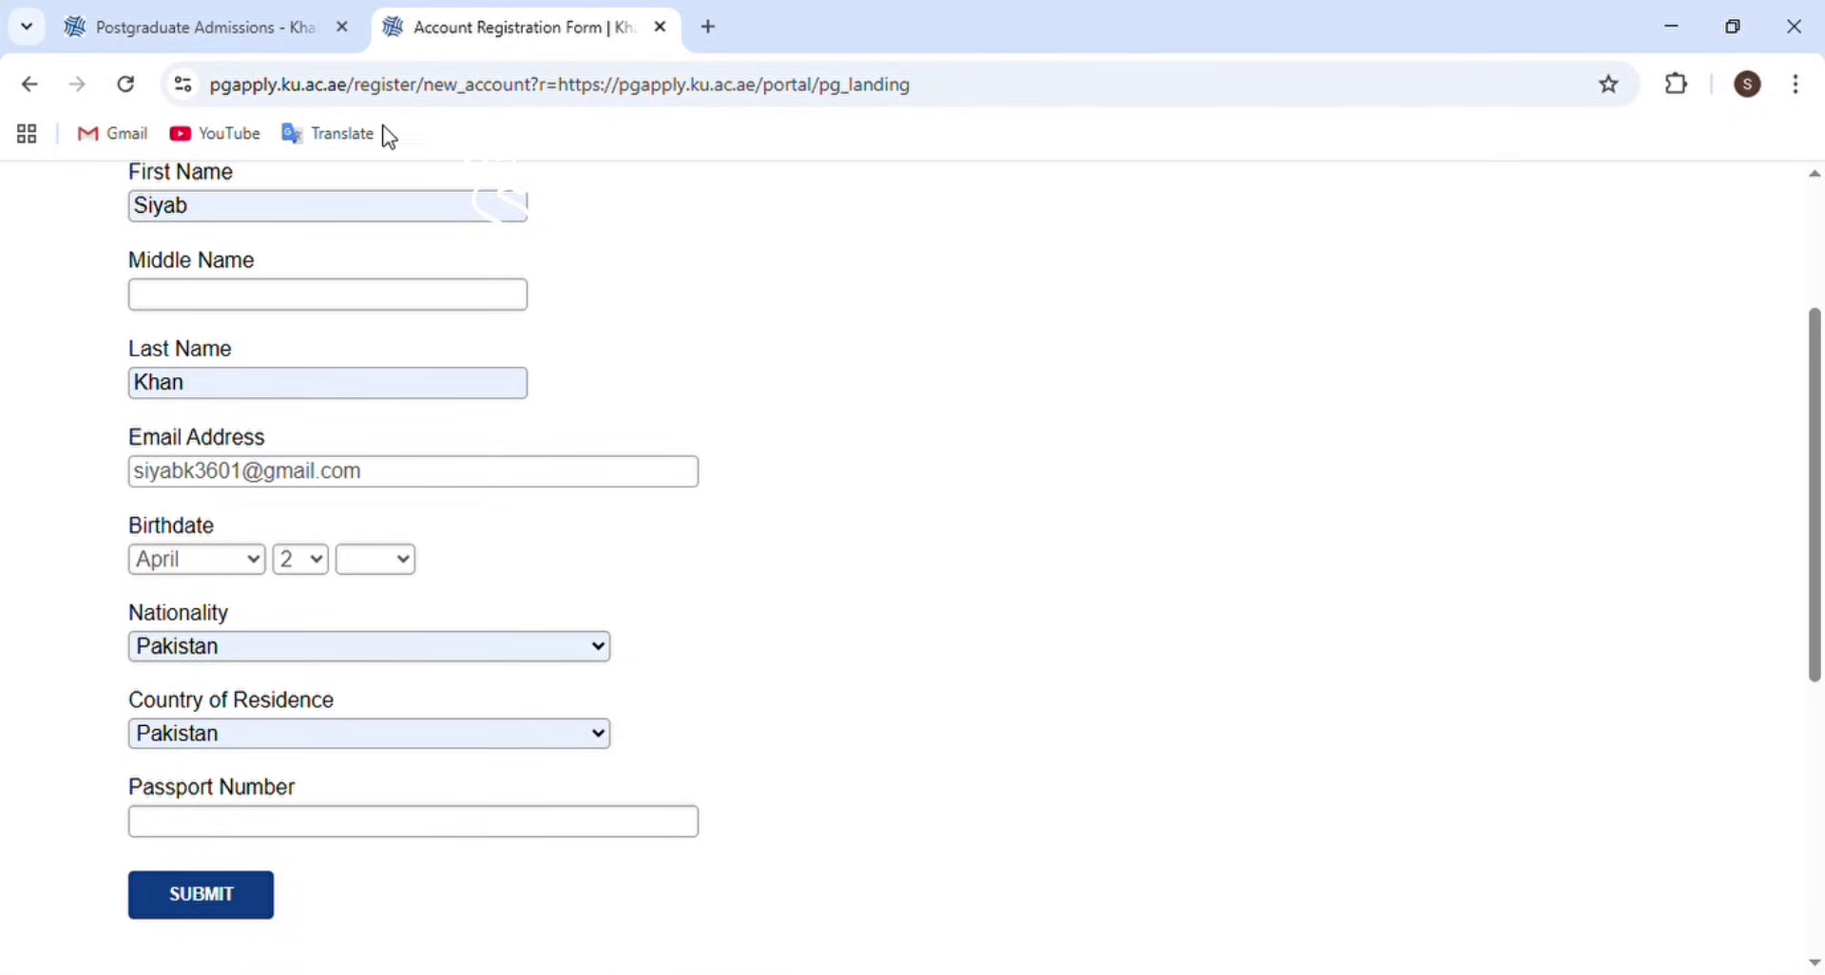
# - Set the birth year to 1999, enter the passport number, and submit the registration form
pyautogui.press('Tab')
pyautogui.write('1999')
pyautogui.scroll(-3, 289, 362)
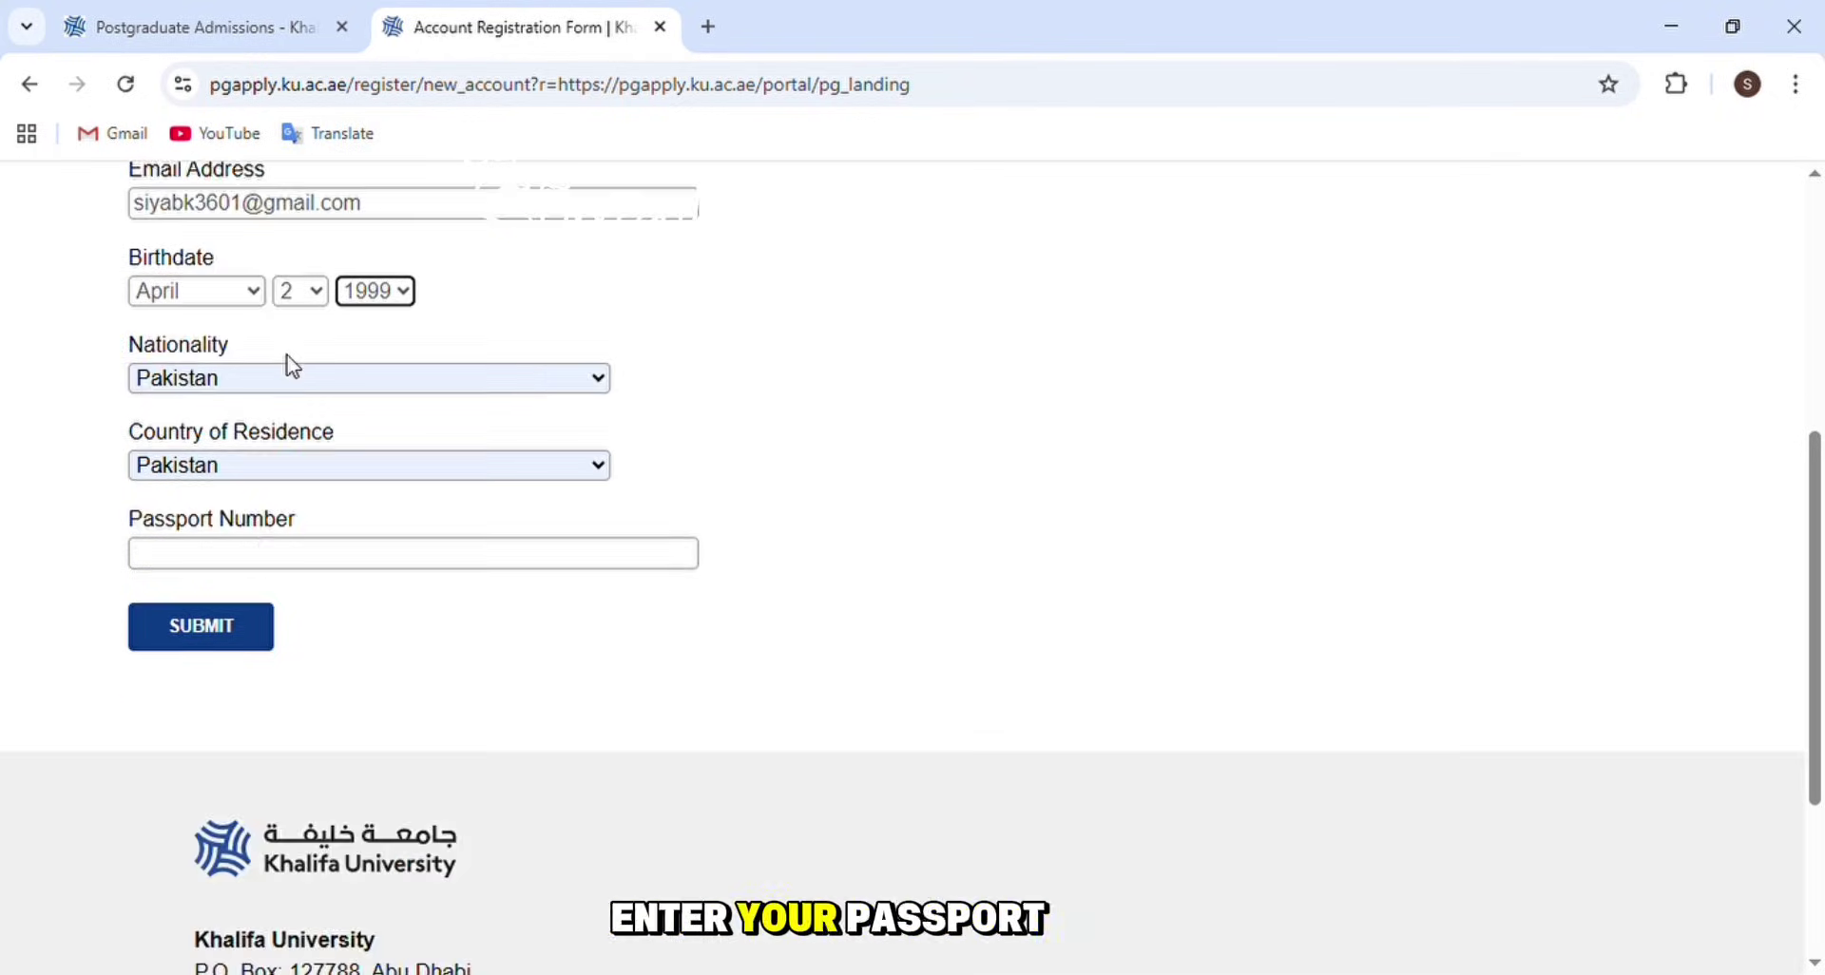
pyautogui.click(282, 571)
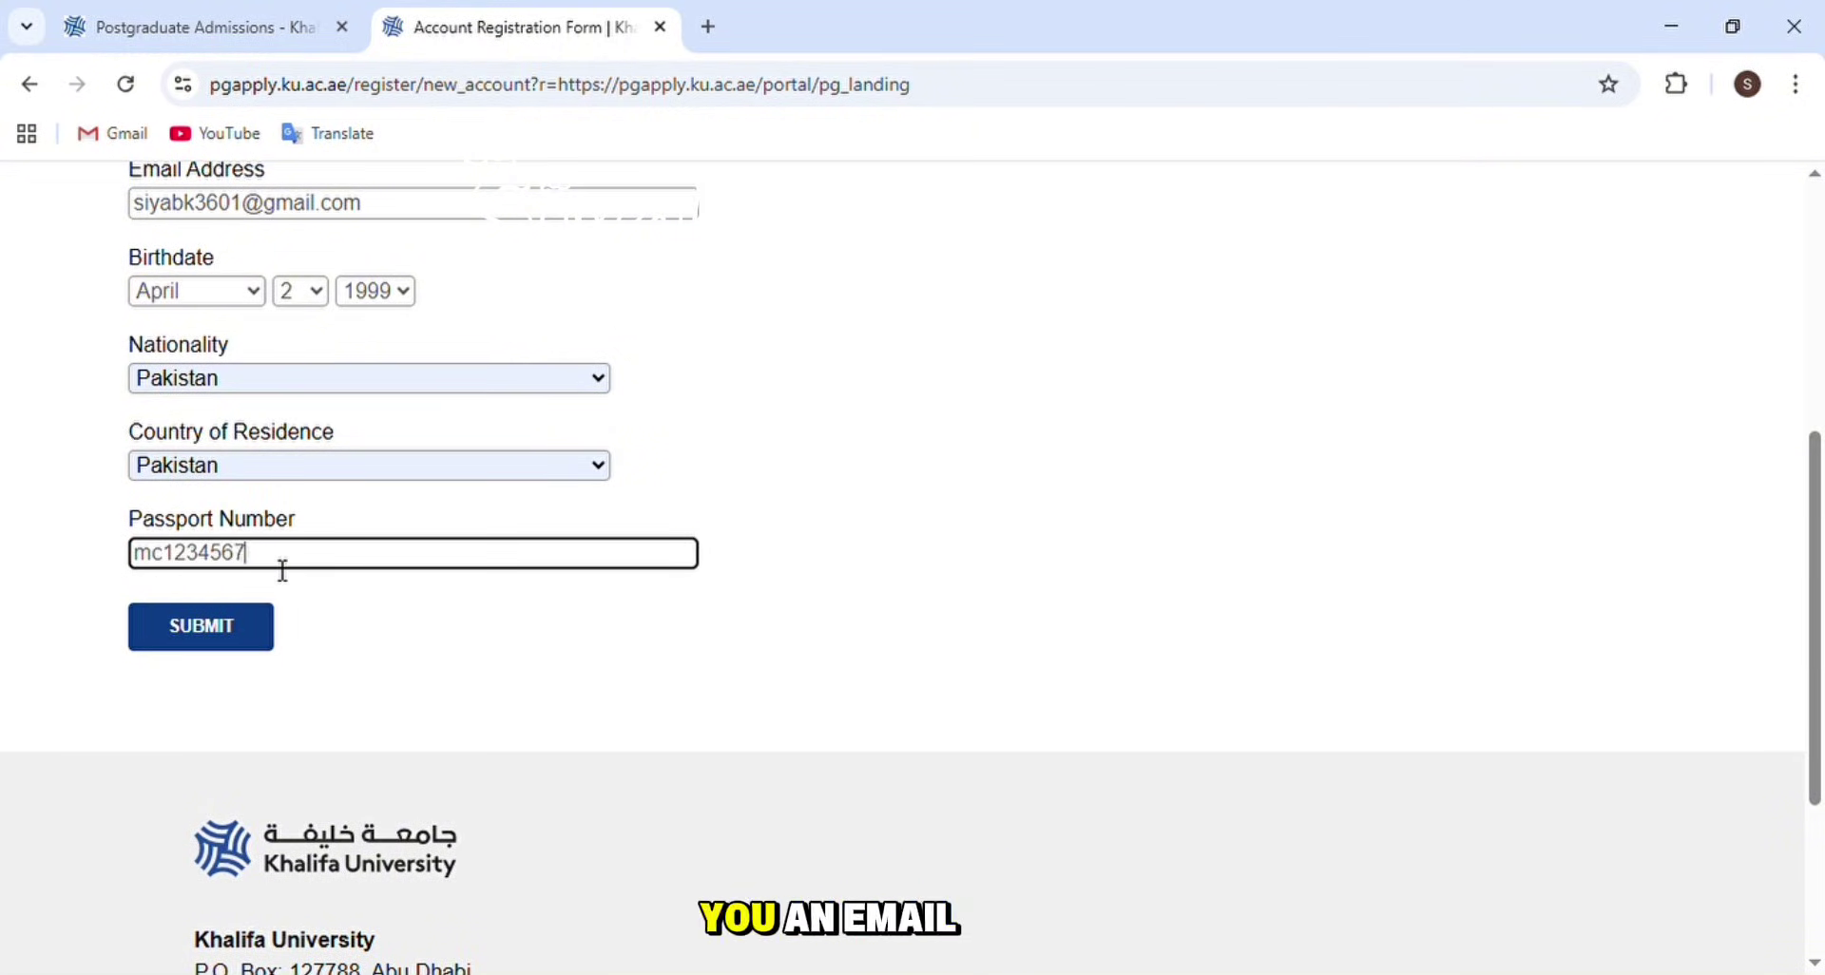
pyautogui.click(274, 630)
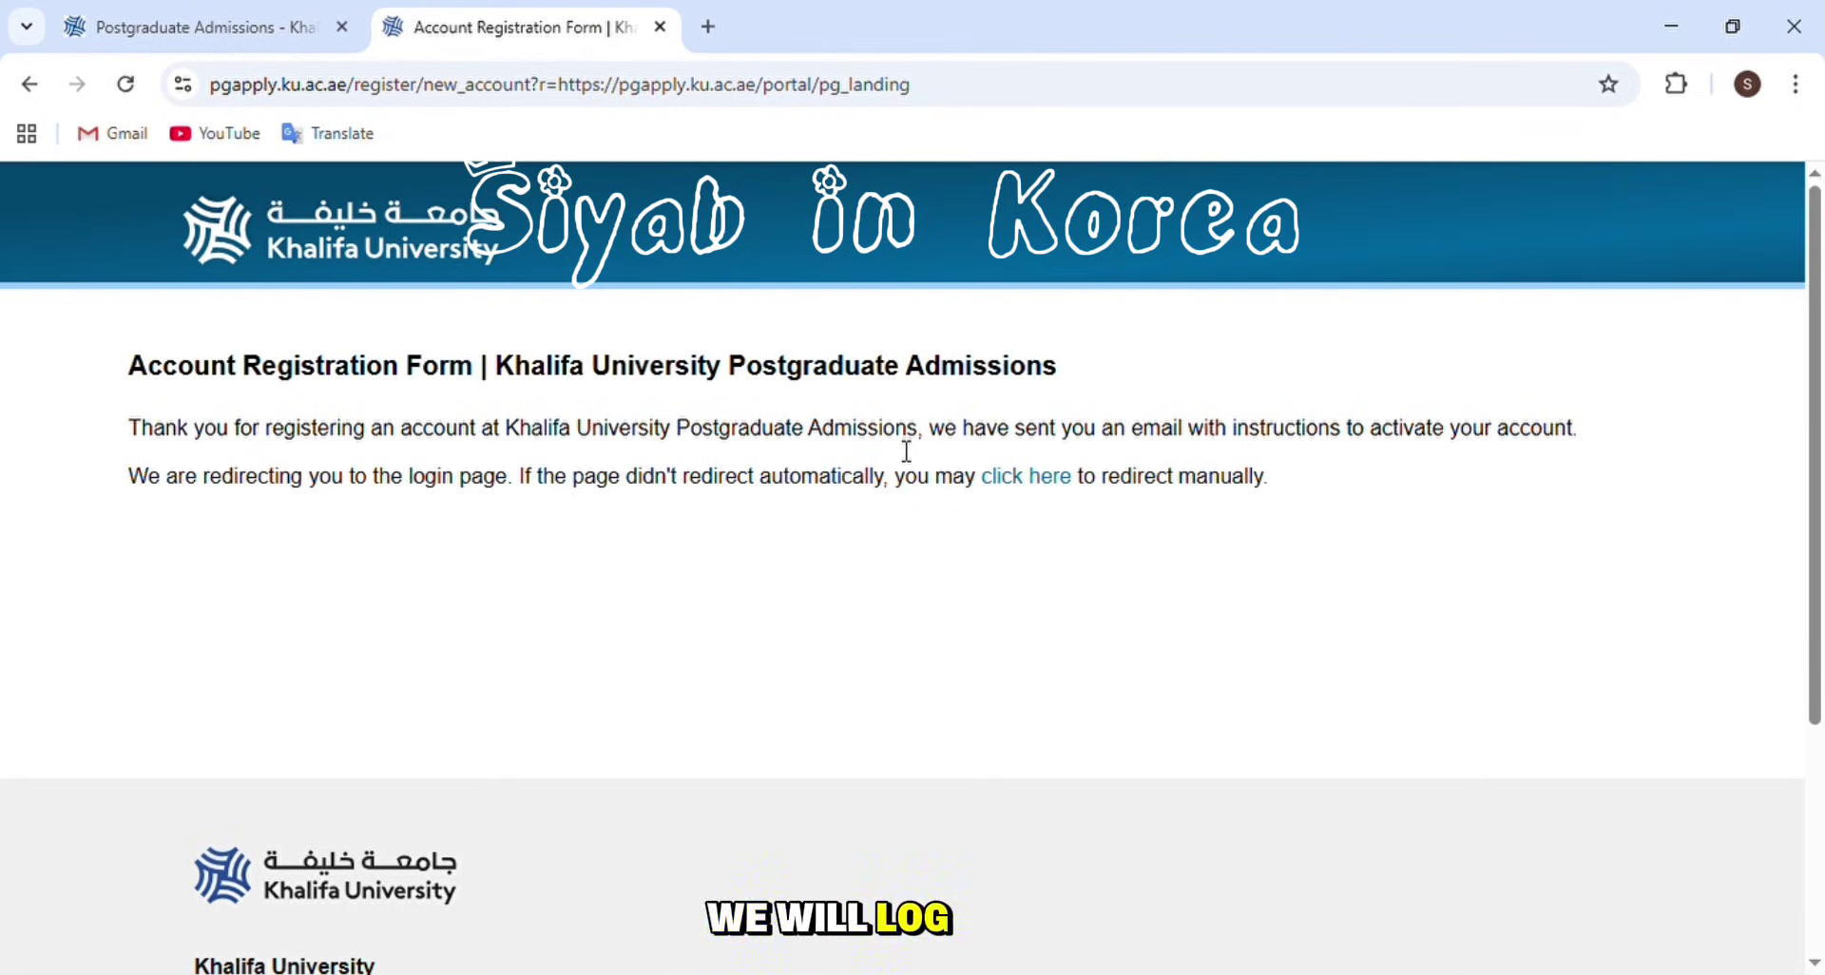
# - Log in with the temporary password, then the PIN and birthdate, and set a custom new password
pyautogui.click(410, 552)
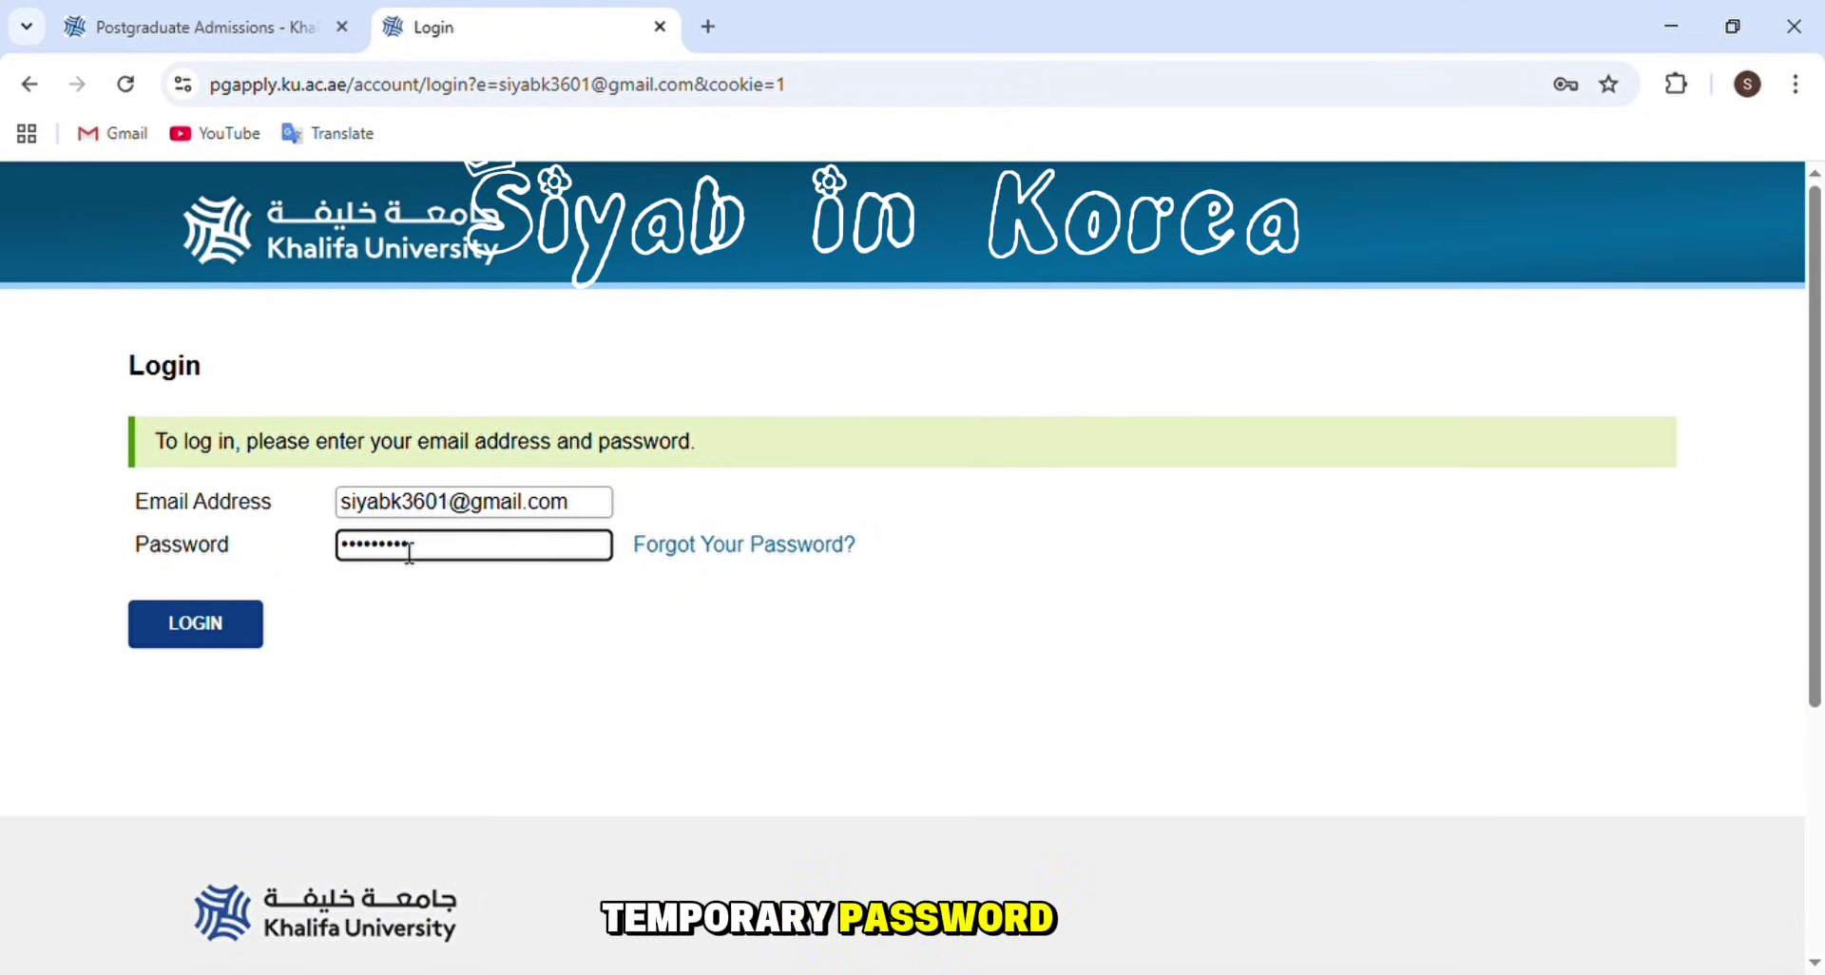
pyautogui.click(194, 620)
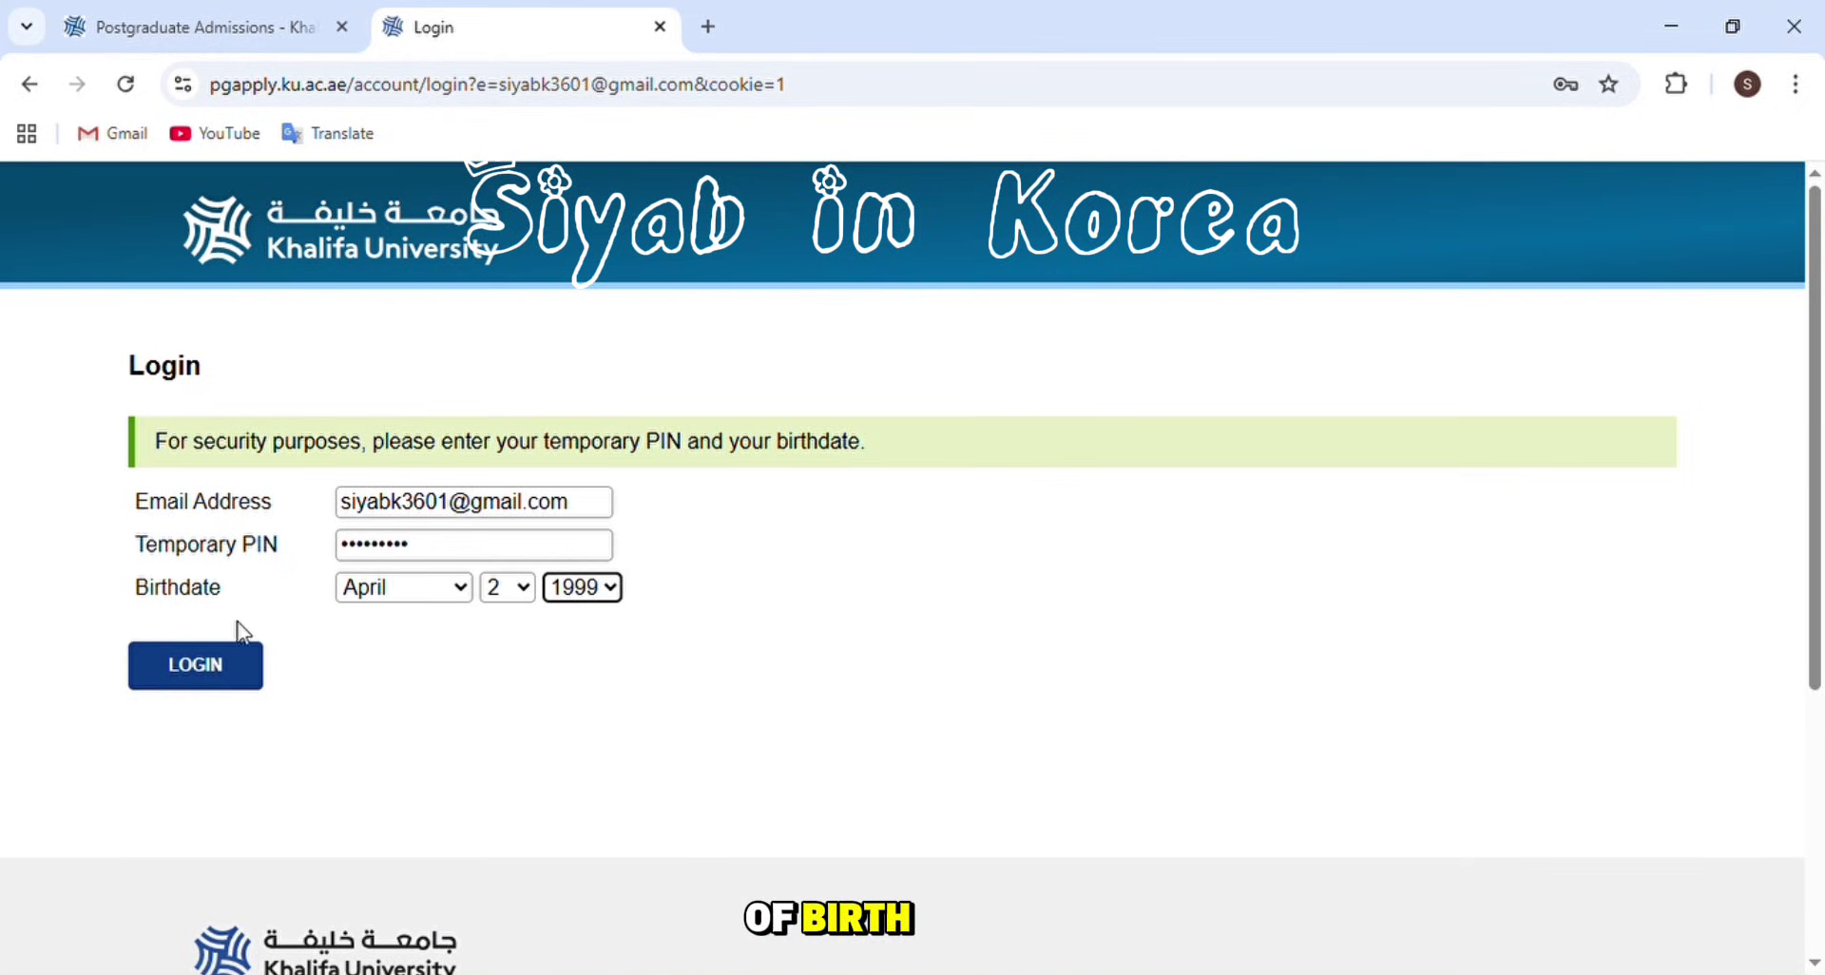
pyautogui.click(208, 680)
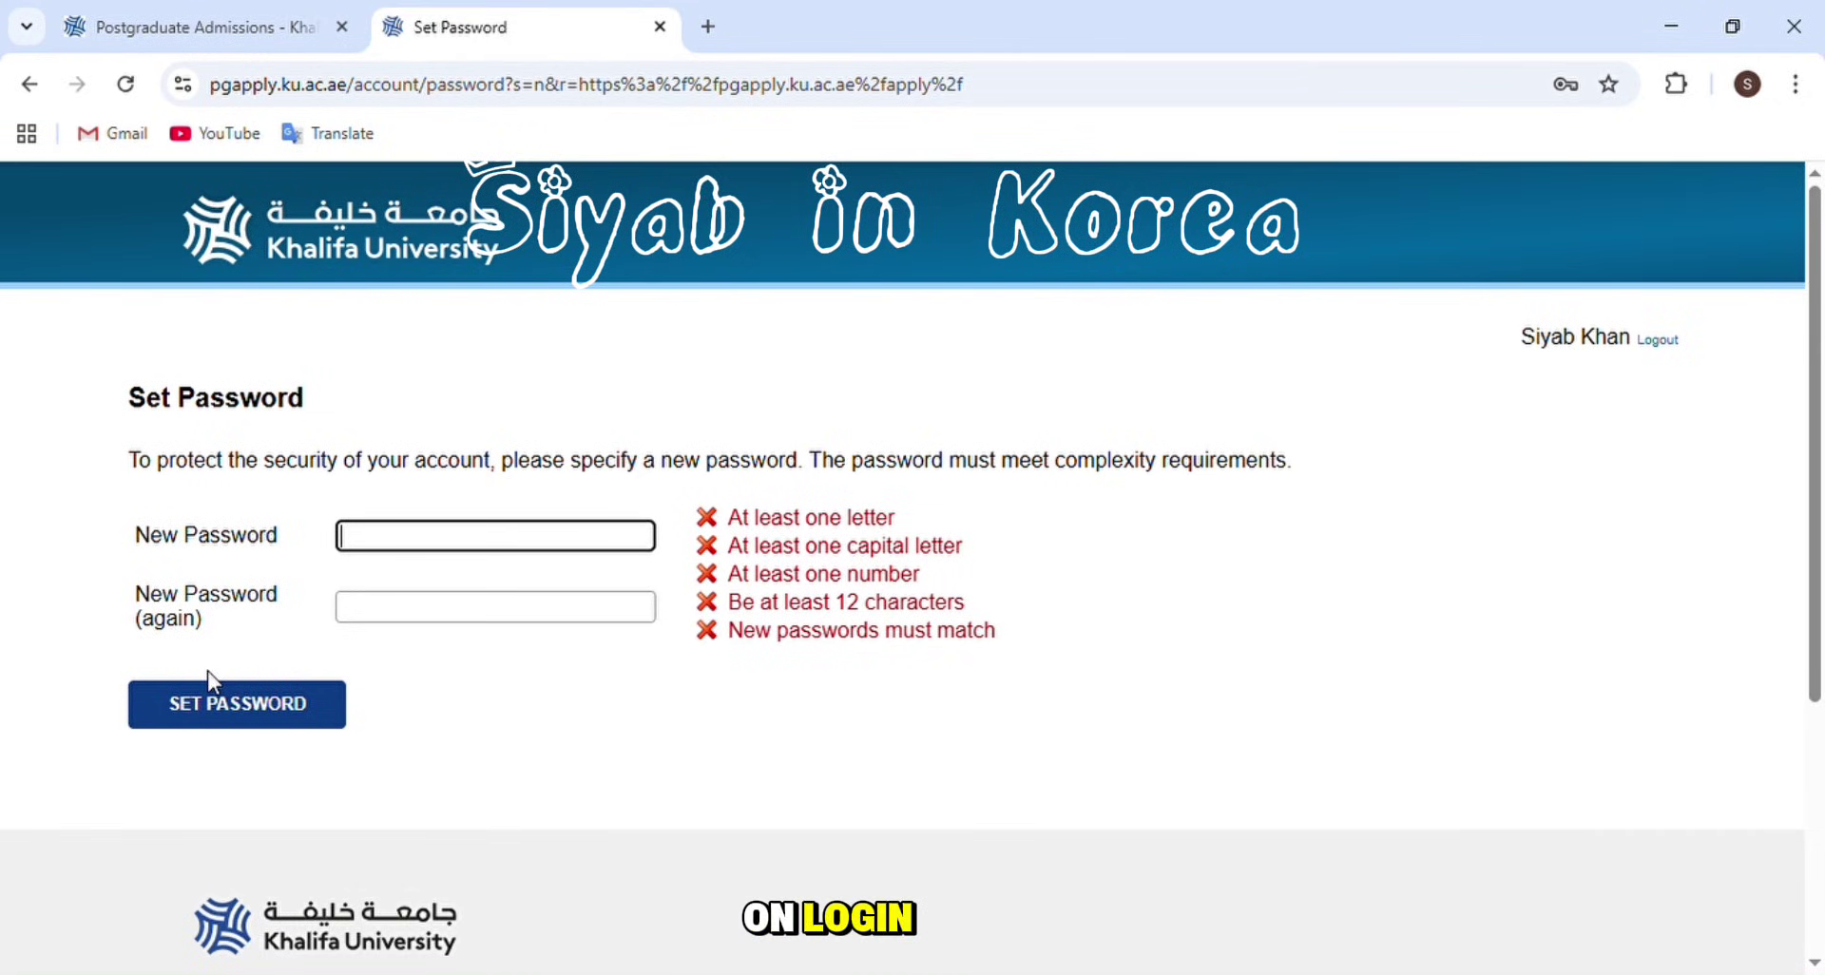
pyautogui.click(435, 561)
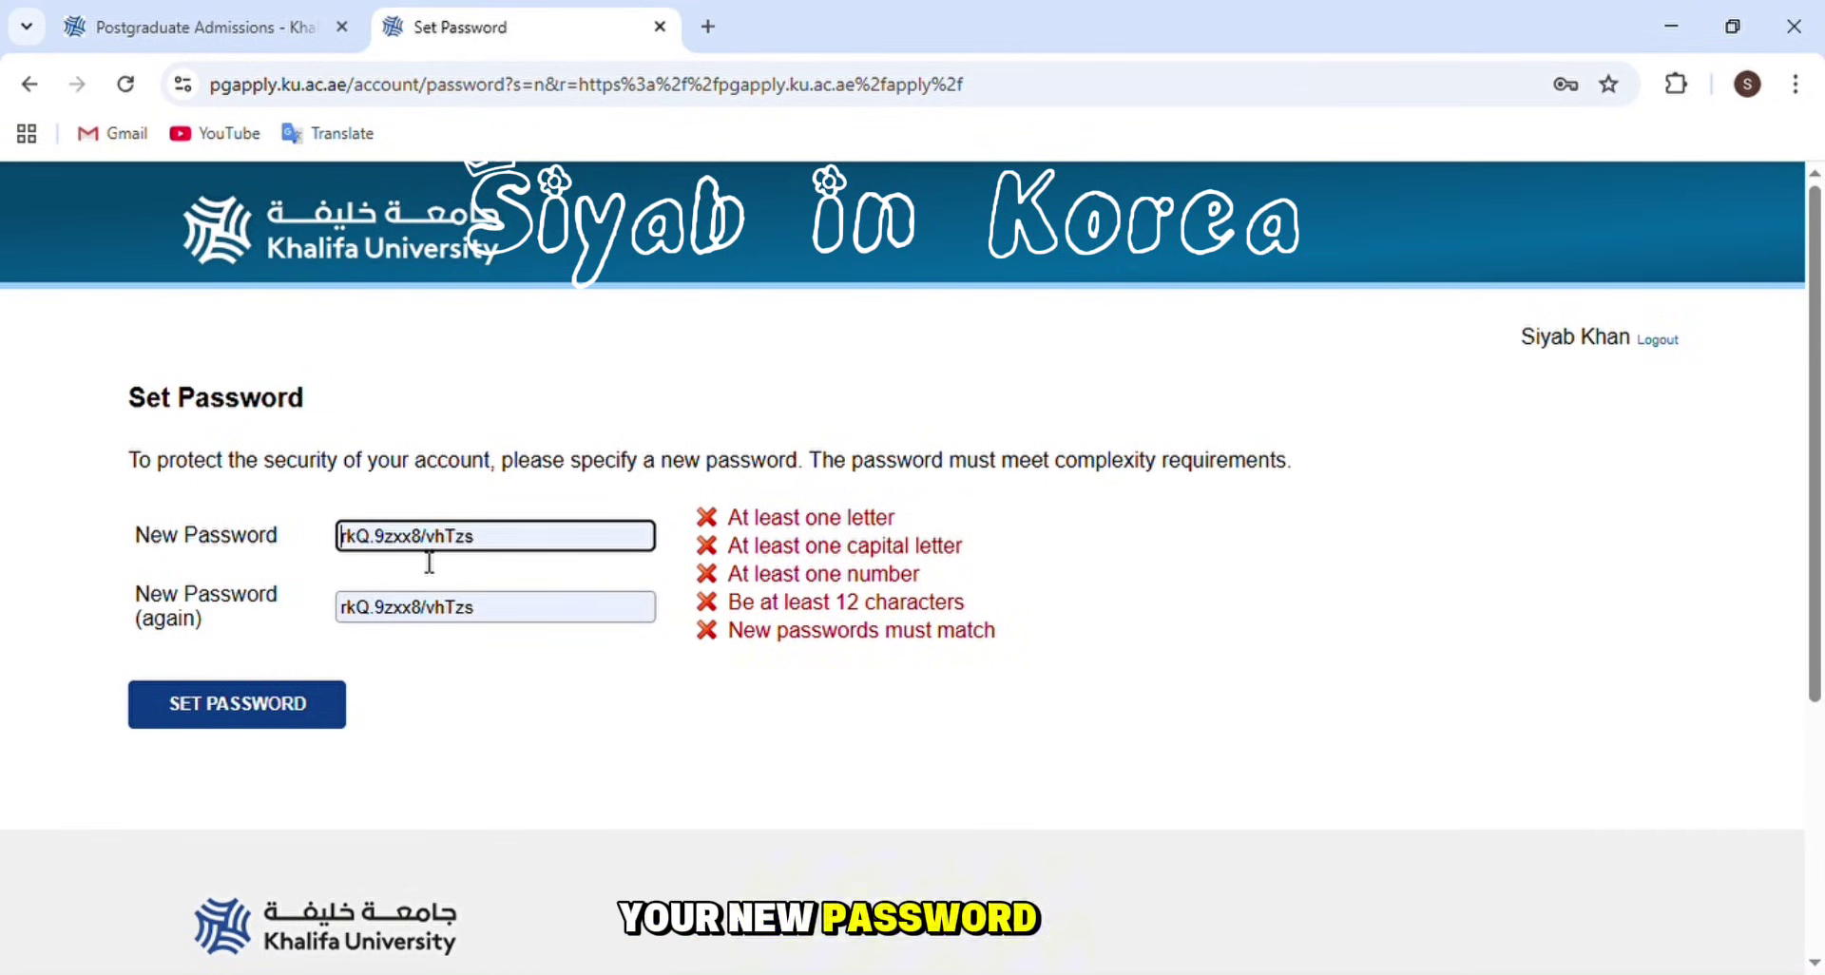
pyautogui.hotkey('ctrl', 'a')
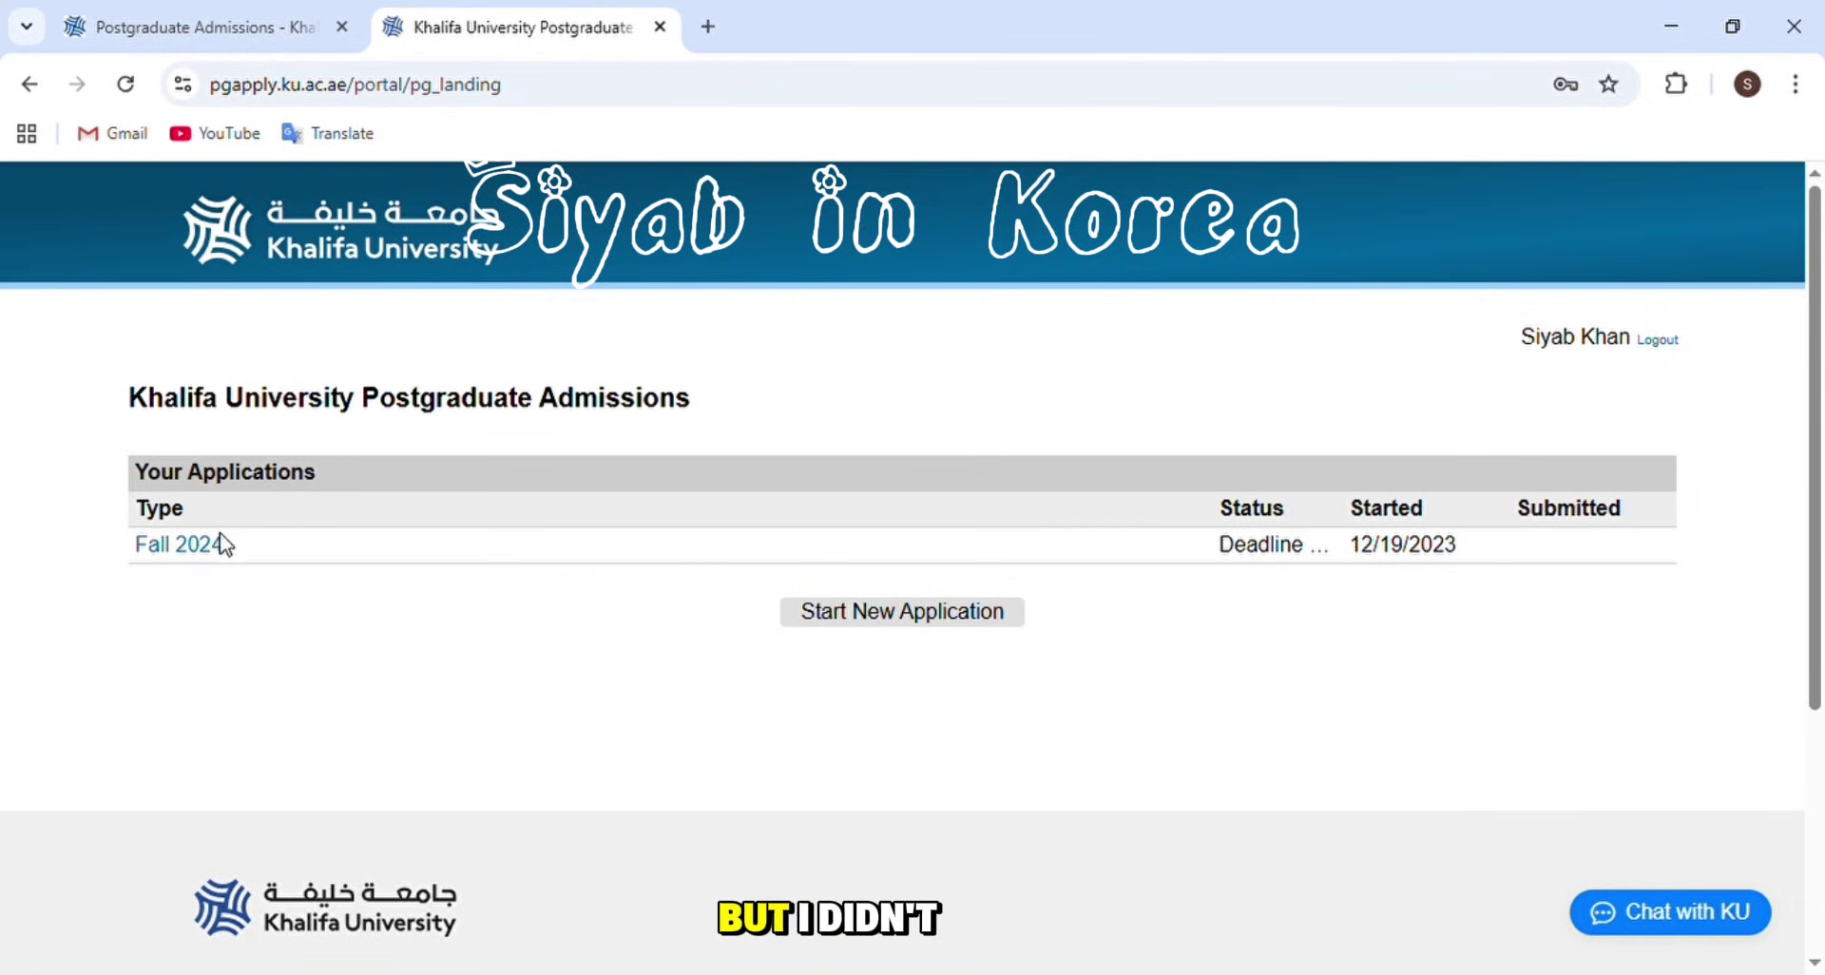
# - Create a new Fall 2026 application and highlight the first guideline about the deadline
pyautogui.click(901, 620)
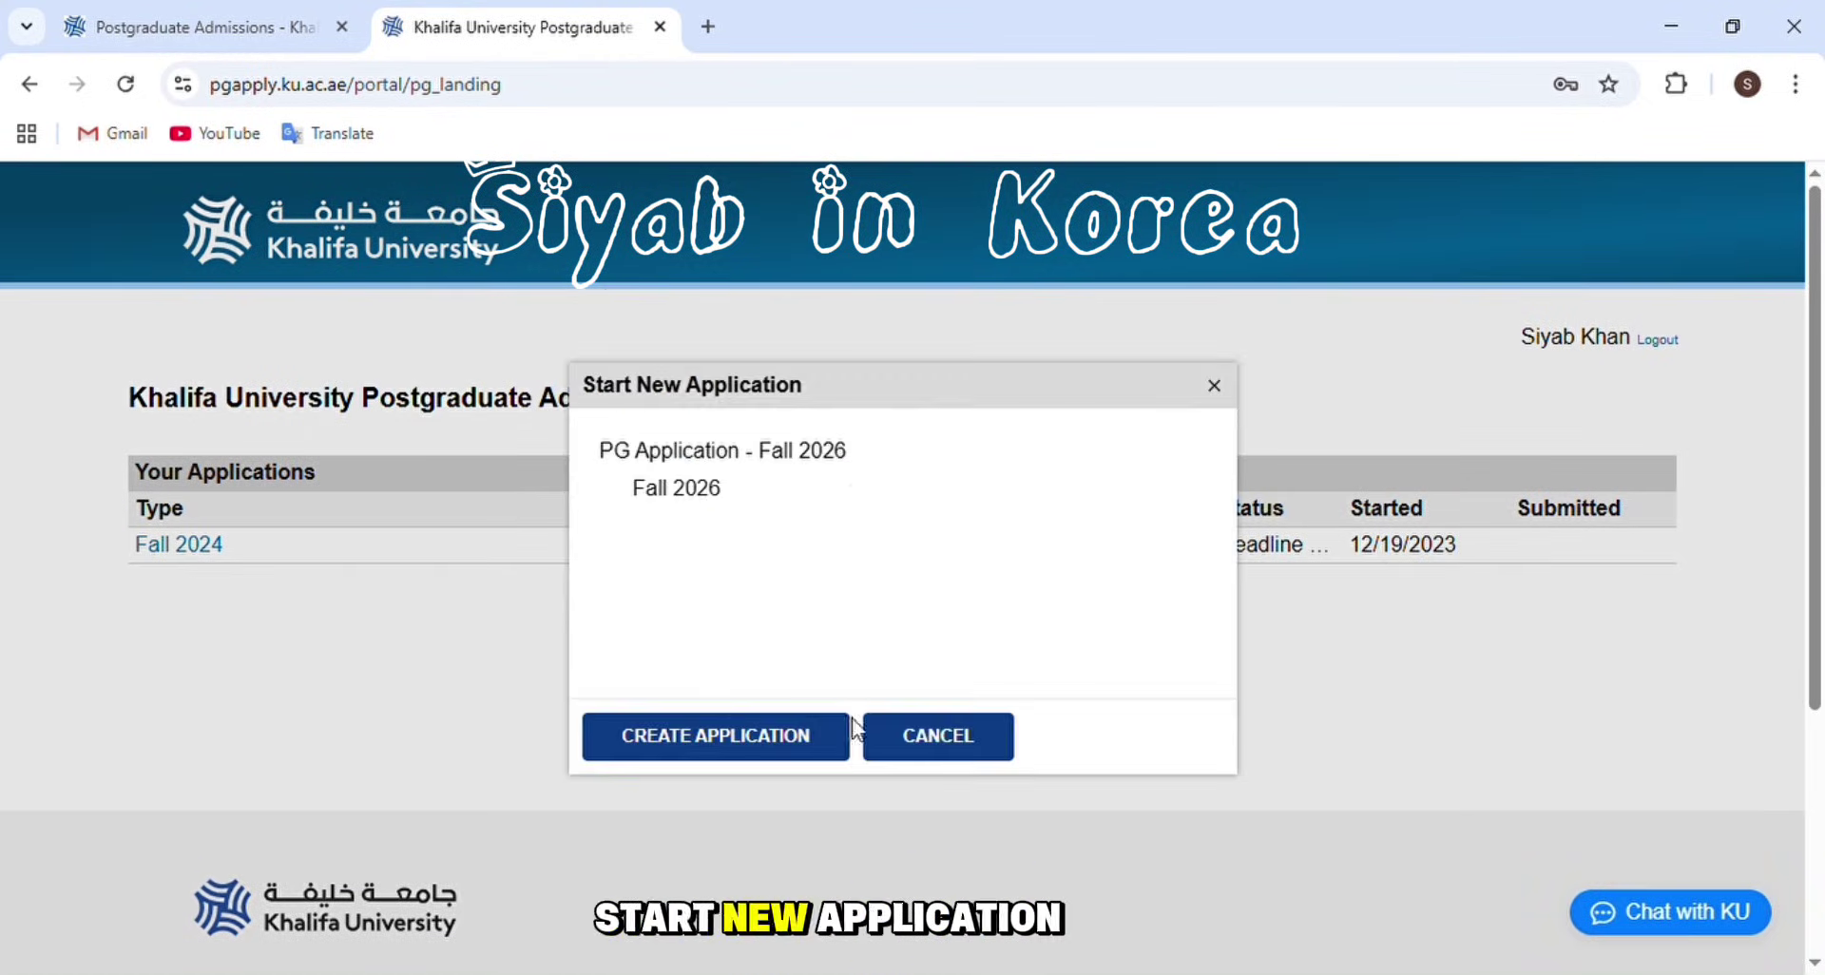
pyautogui.click(720, 742)
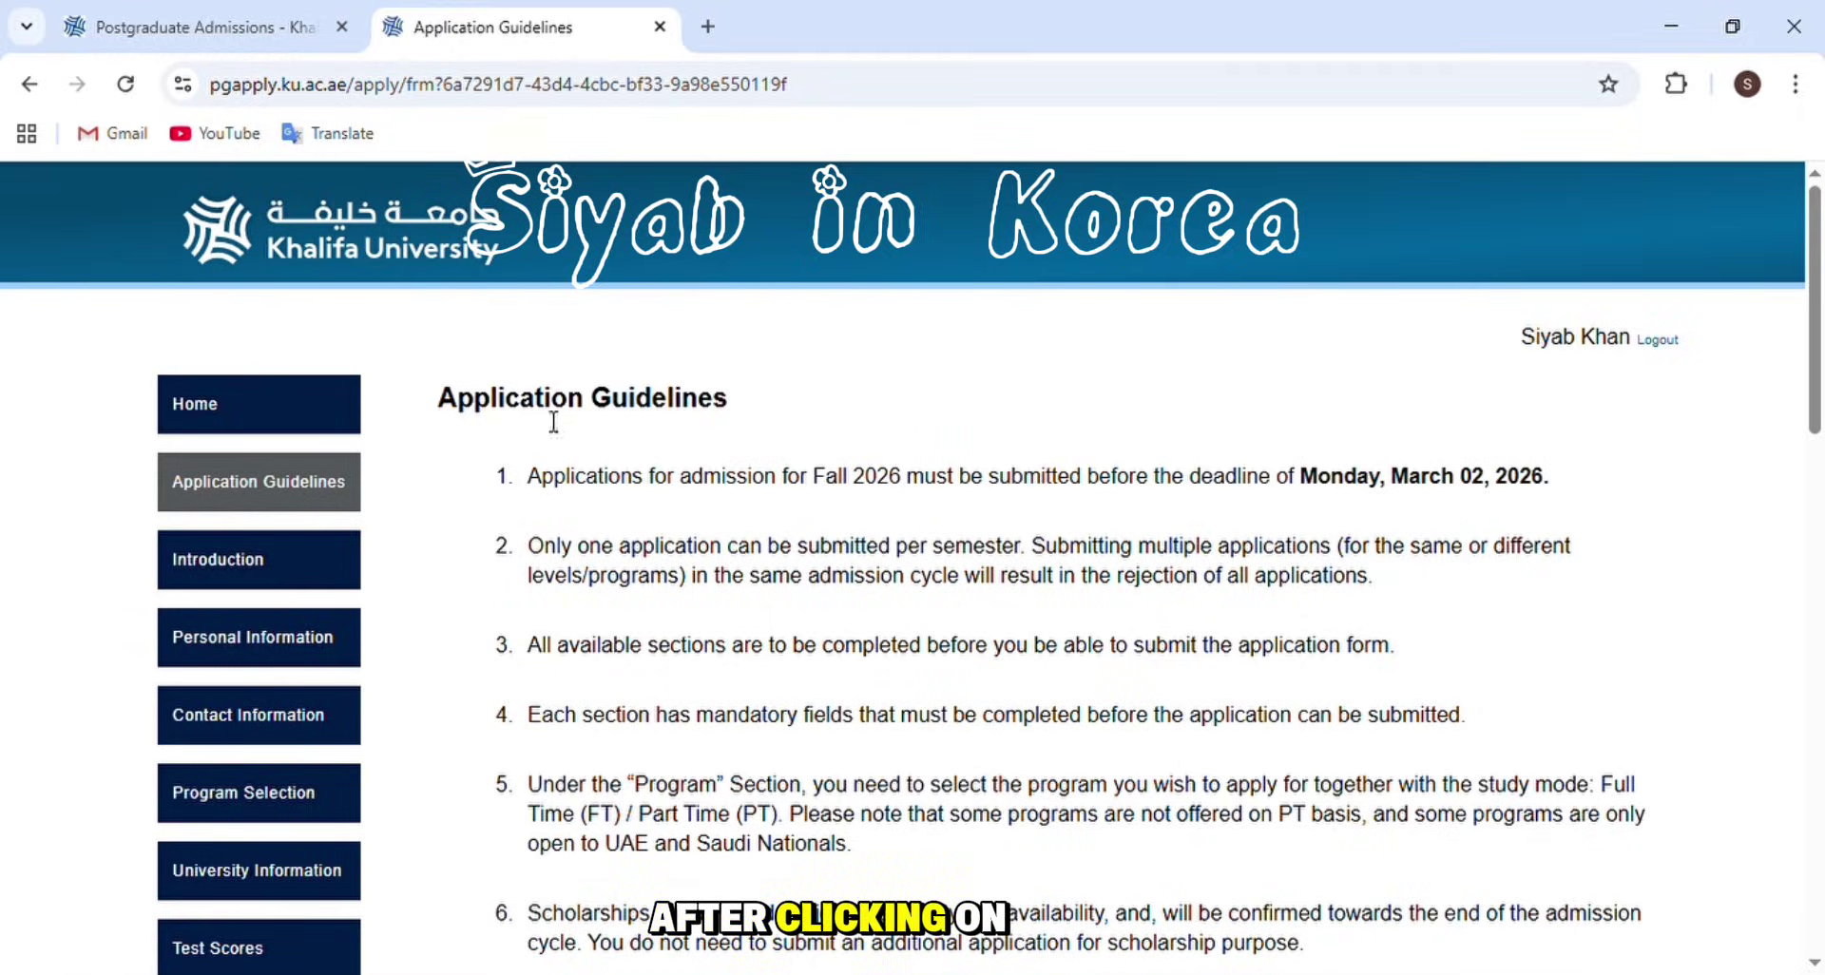
pyautogui.scroll(-1, 784, 428)
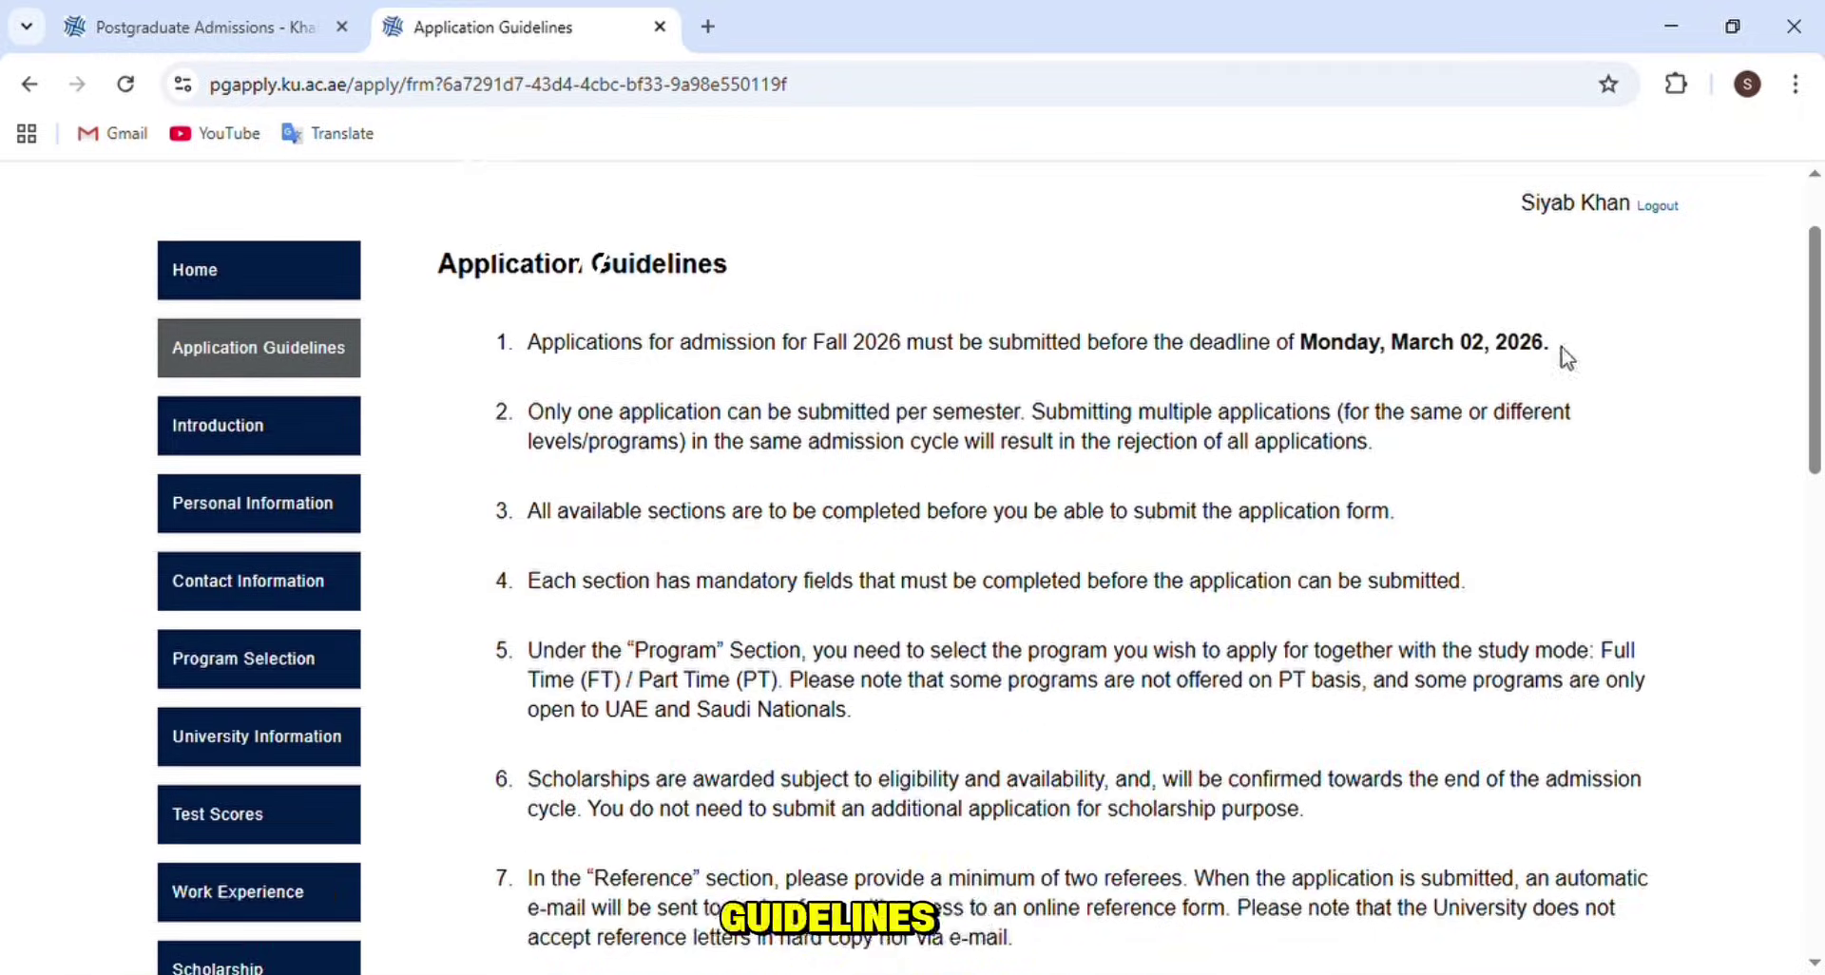
pyautogui.moveTo(1551, 342); pyautogui.dragTo(505, 342)
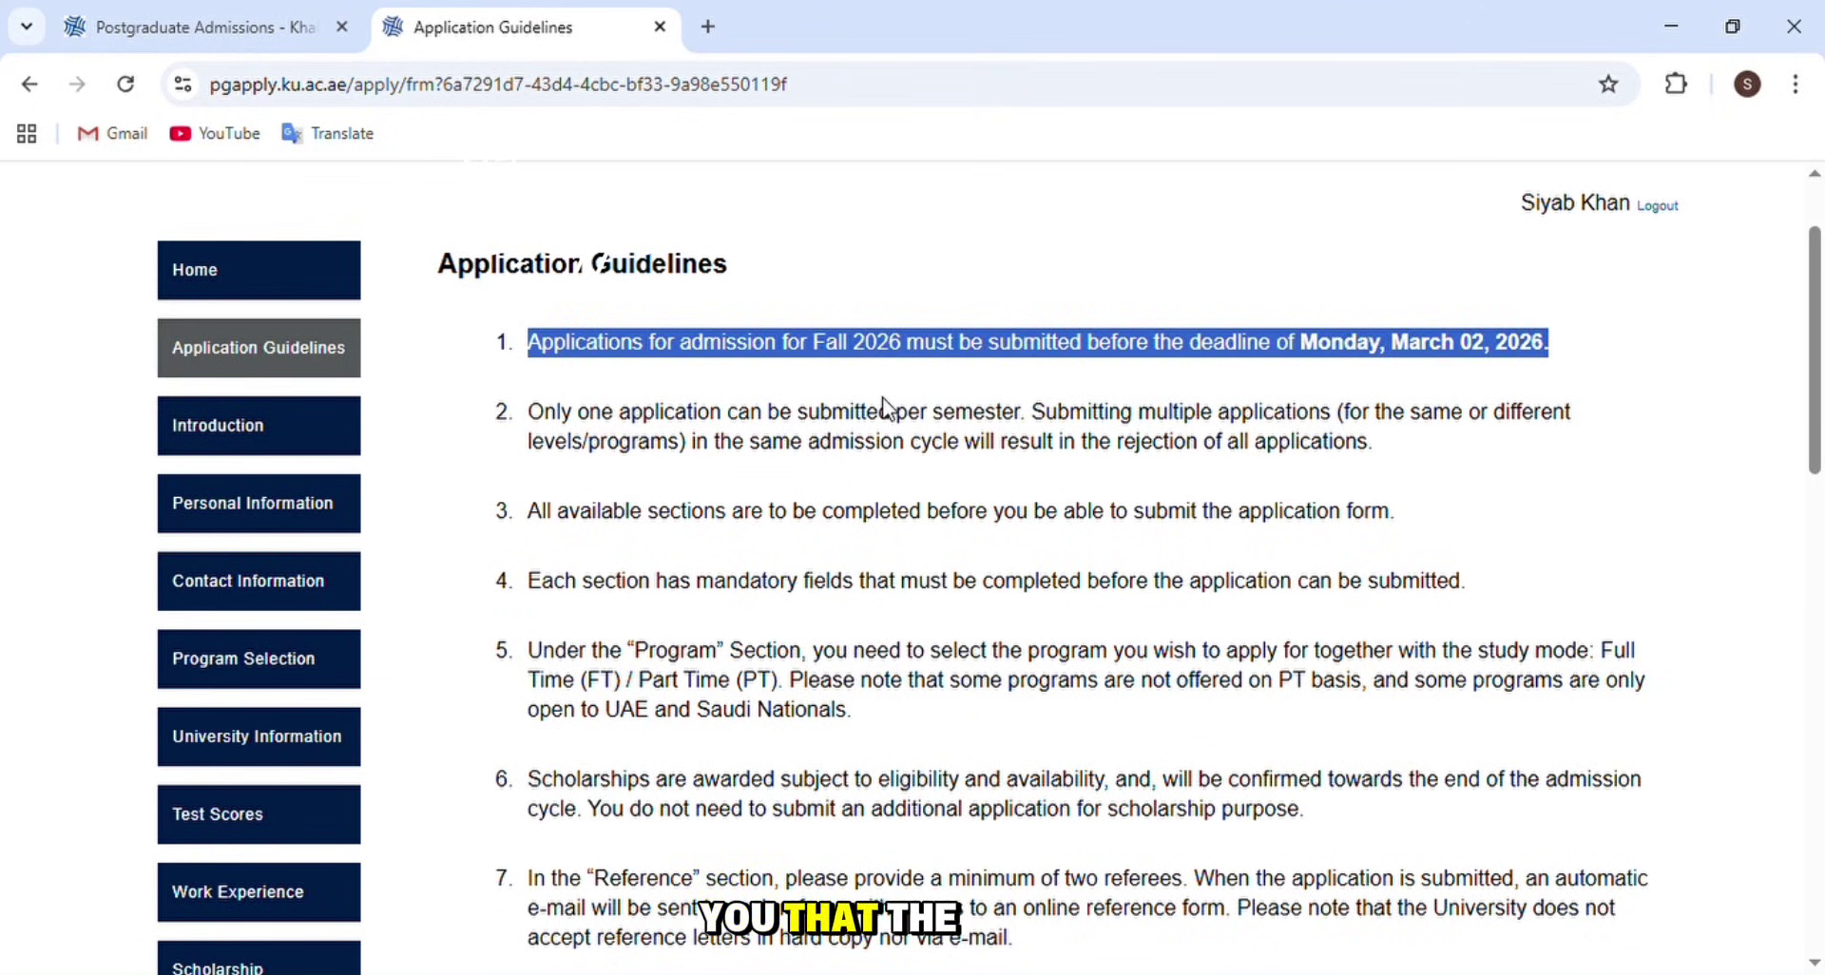
# - Check the March 02 deadline in the guidelines and continue to the Introduction section
pyautogui.click(1155, 382)
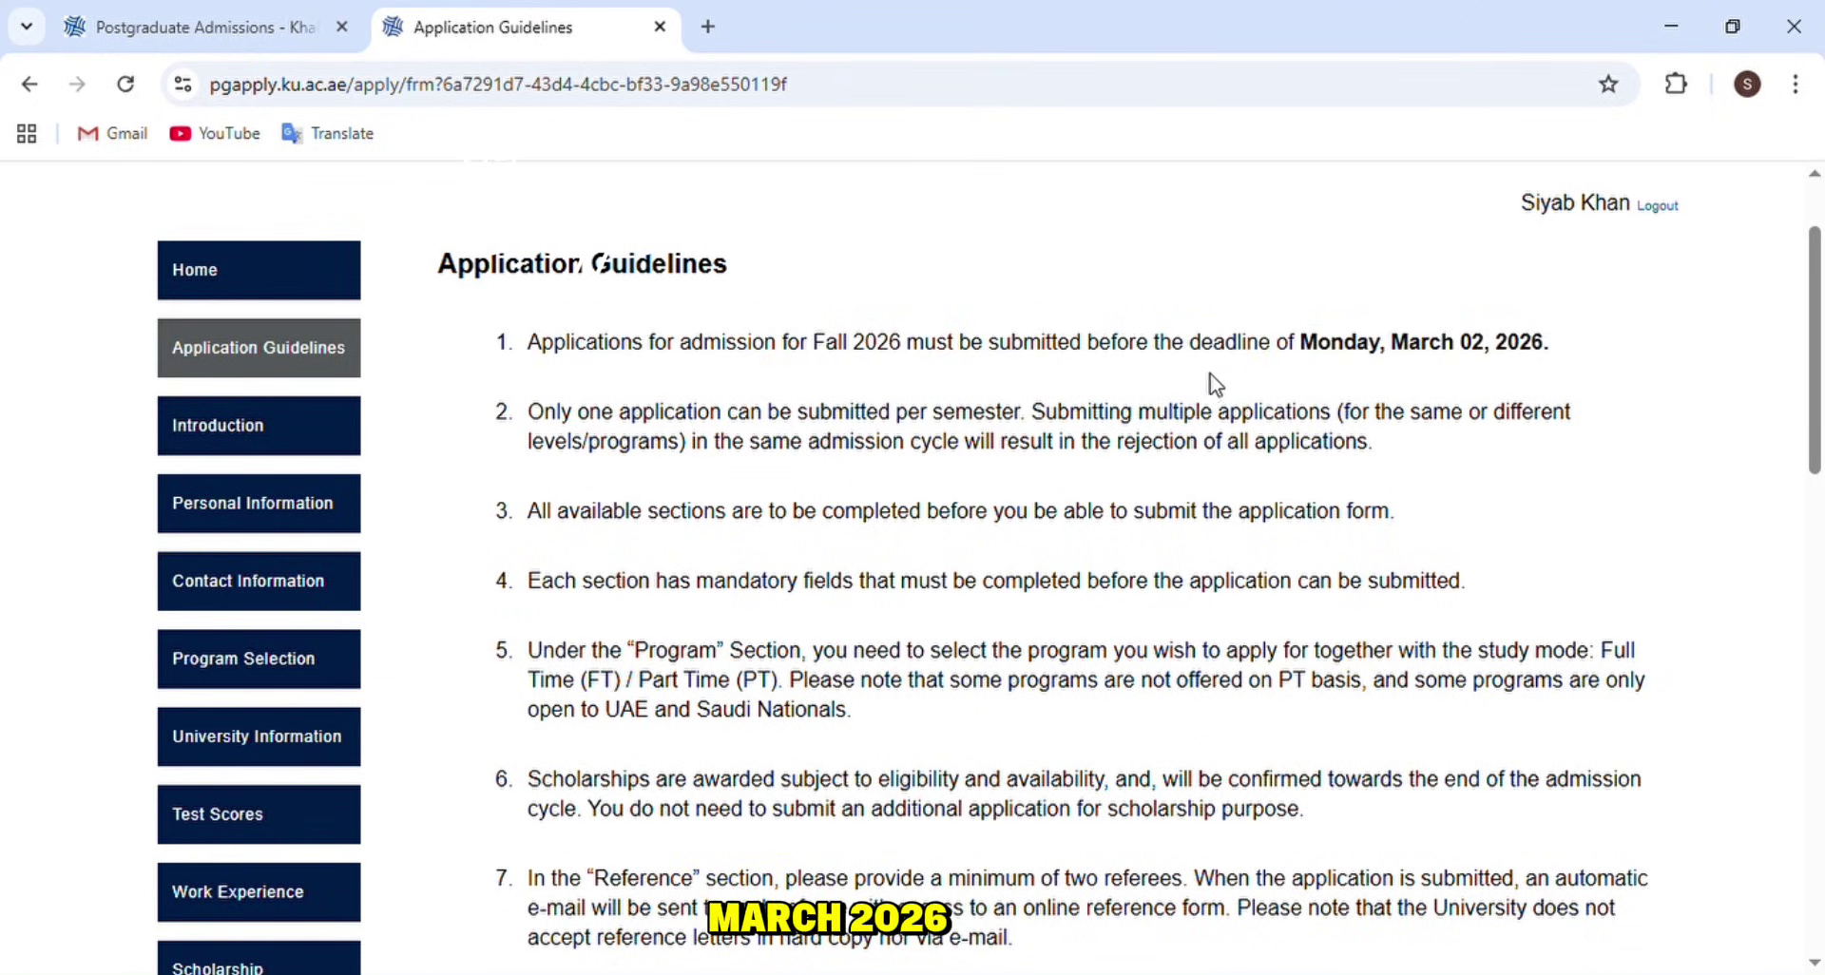
pyautogui.moveTo(1494, 347); pyautogui.dragTo(1379, 347)
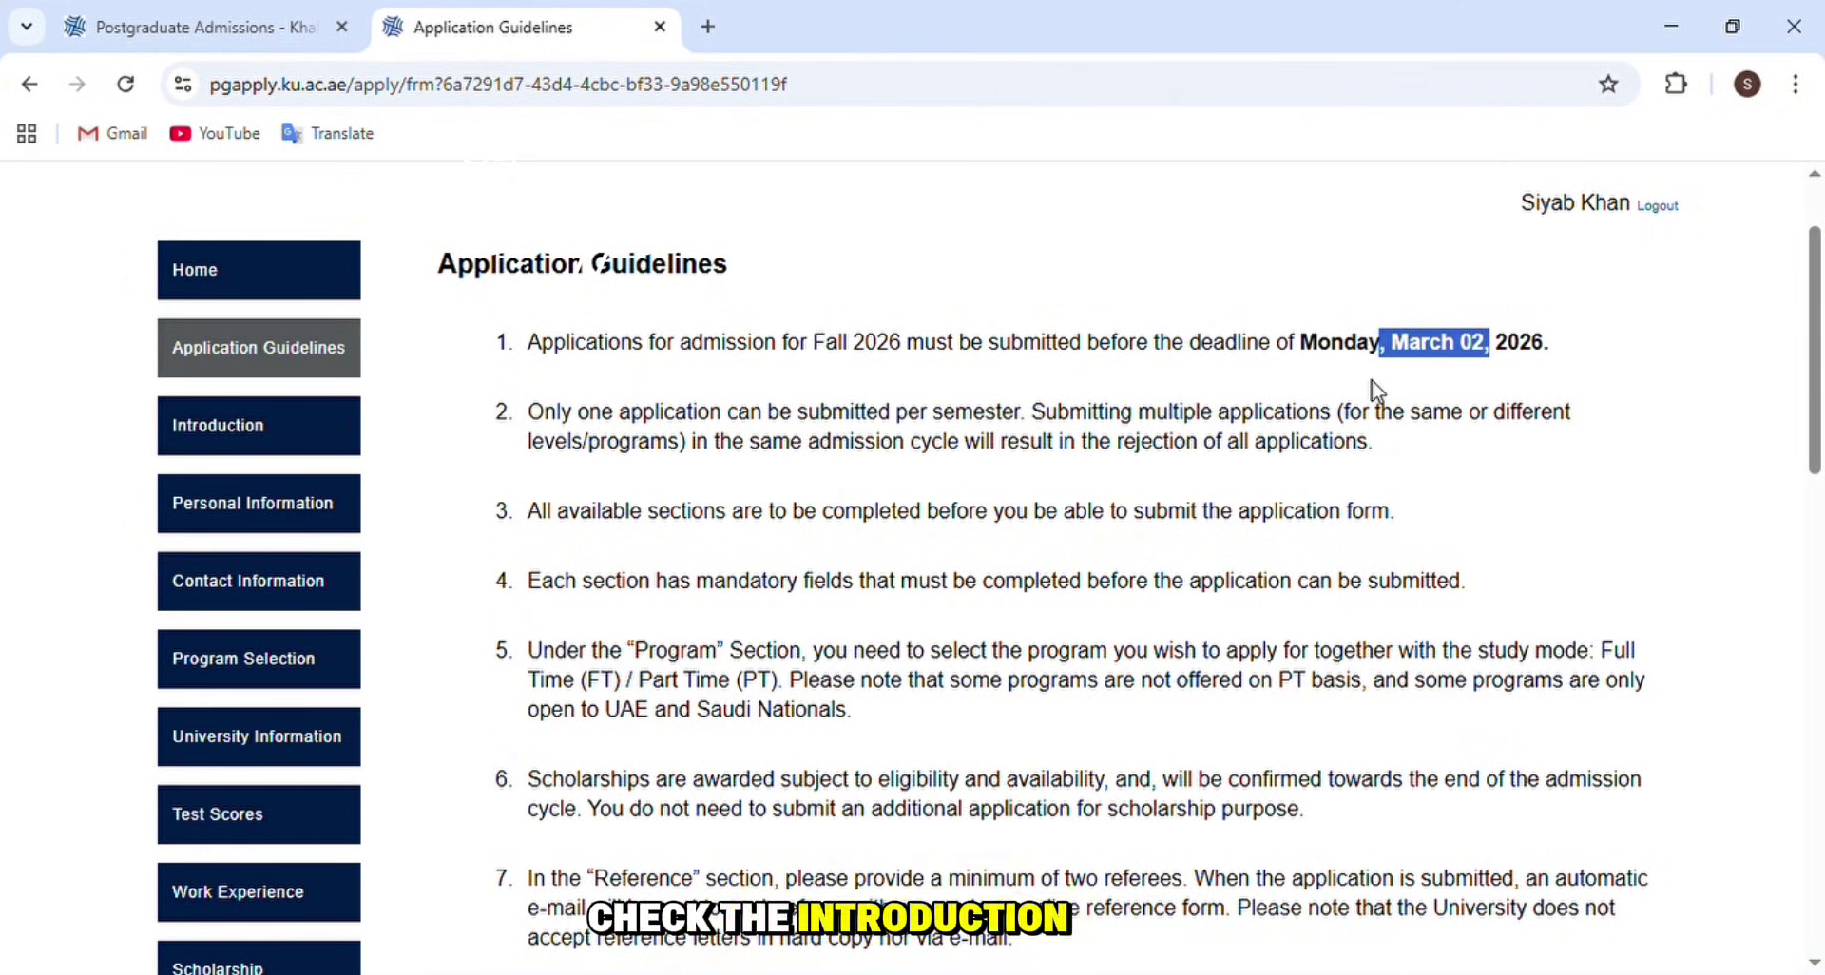
pyautogui.click(1371, 383)
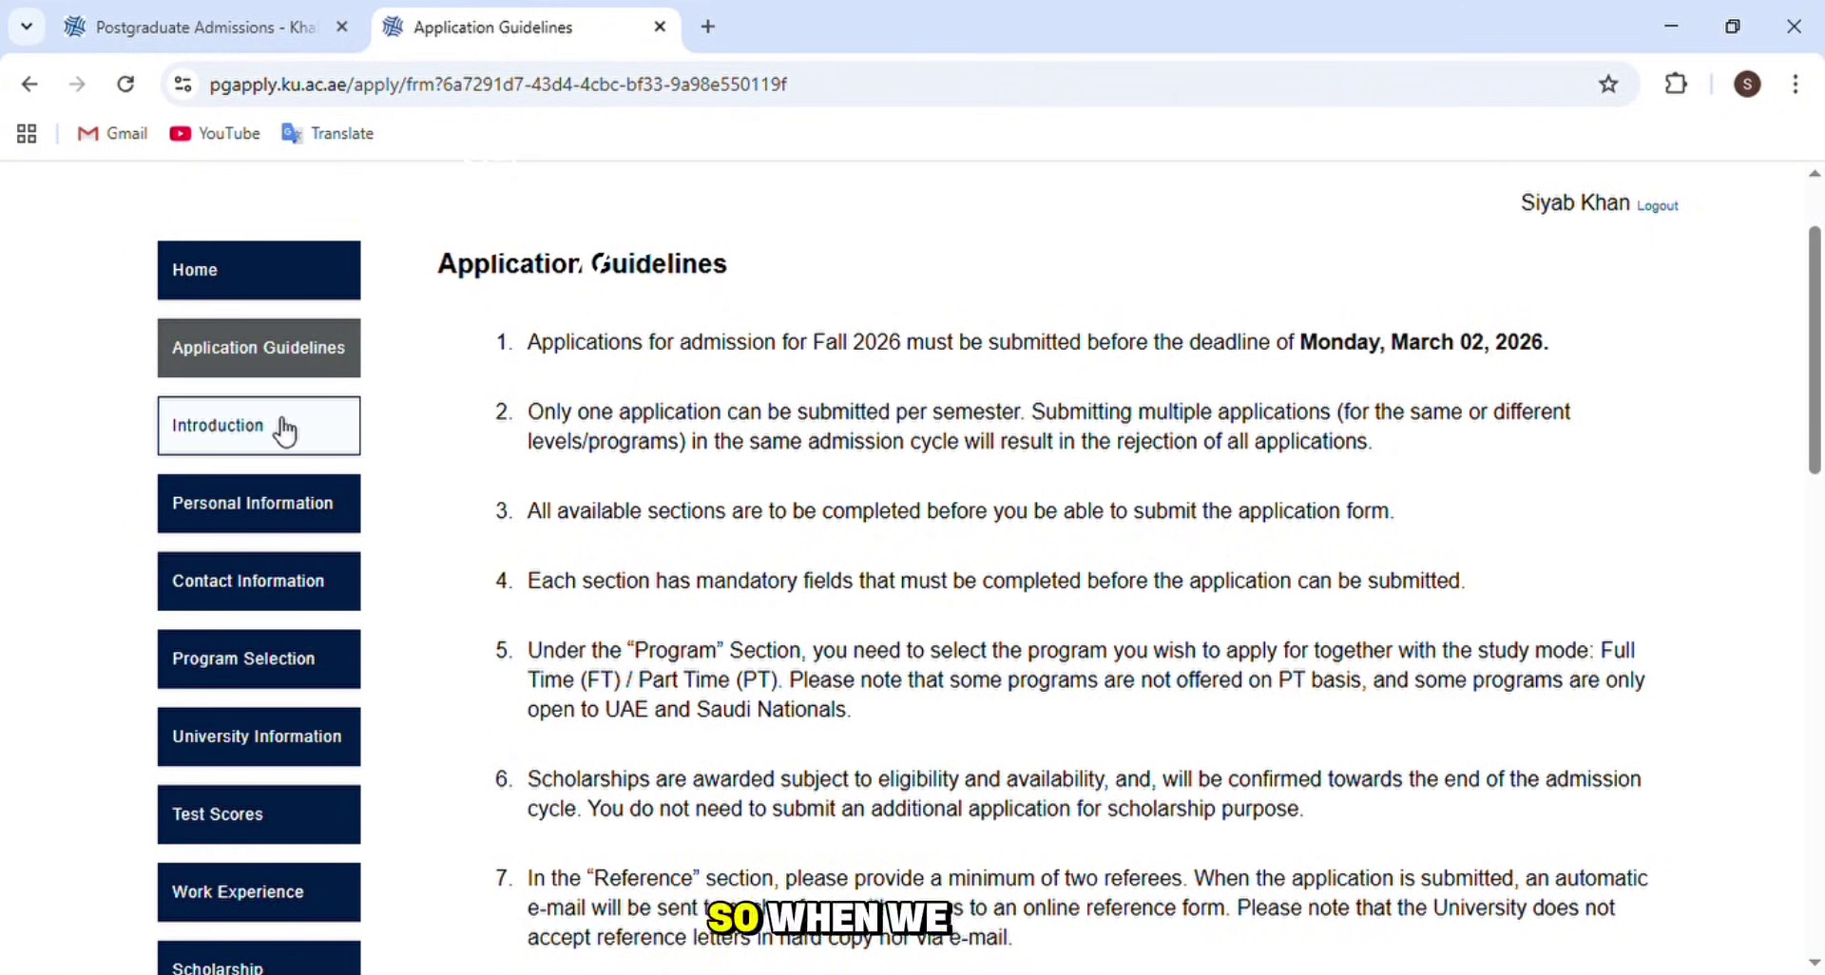
pyautogui.scroll(-15, 770, 392)
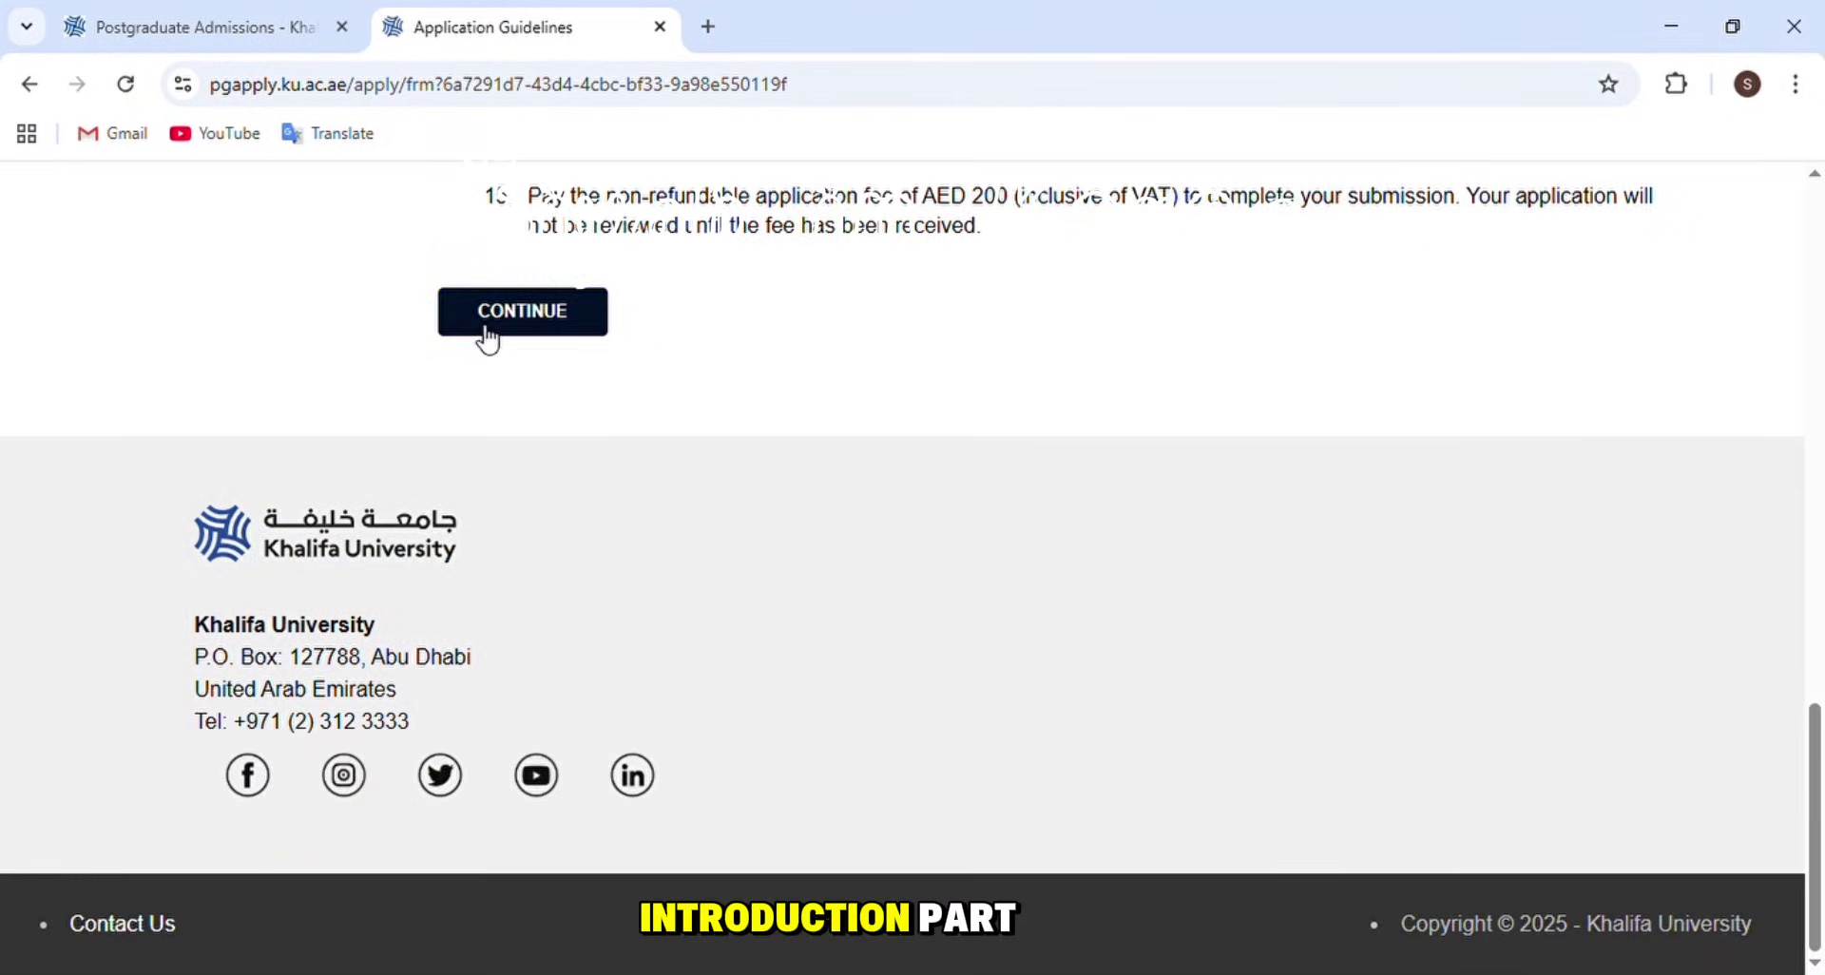
pyautogui.click(487, 338)
pyautogui.scroll(3, 941, 327)
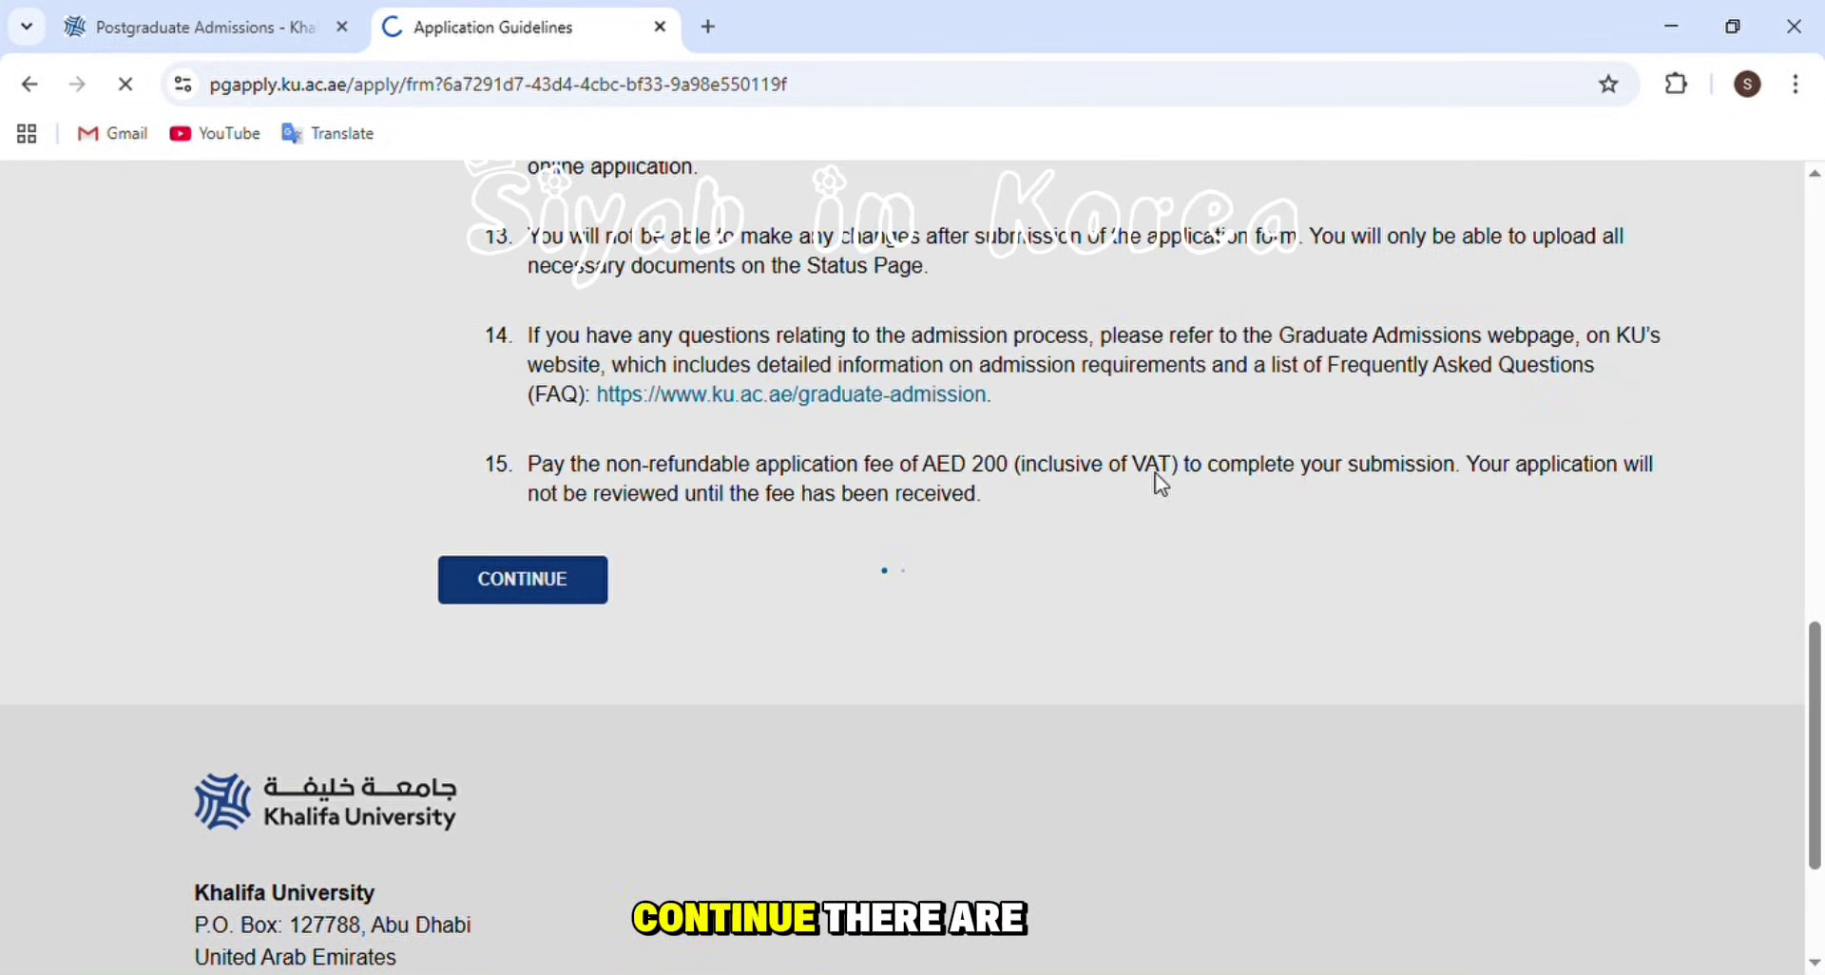
pyautogui.scroll(-1, 684, 508)
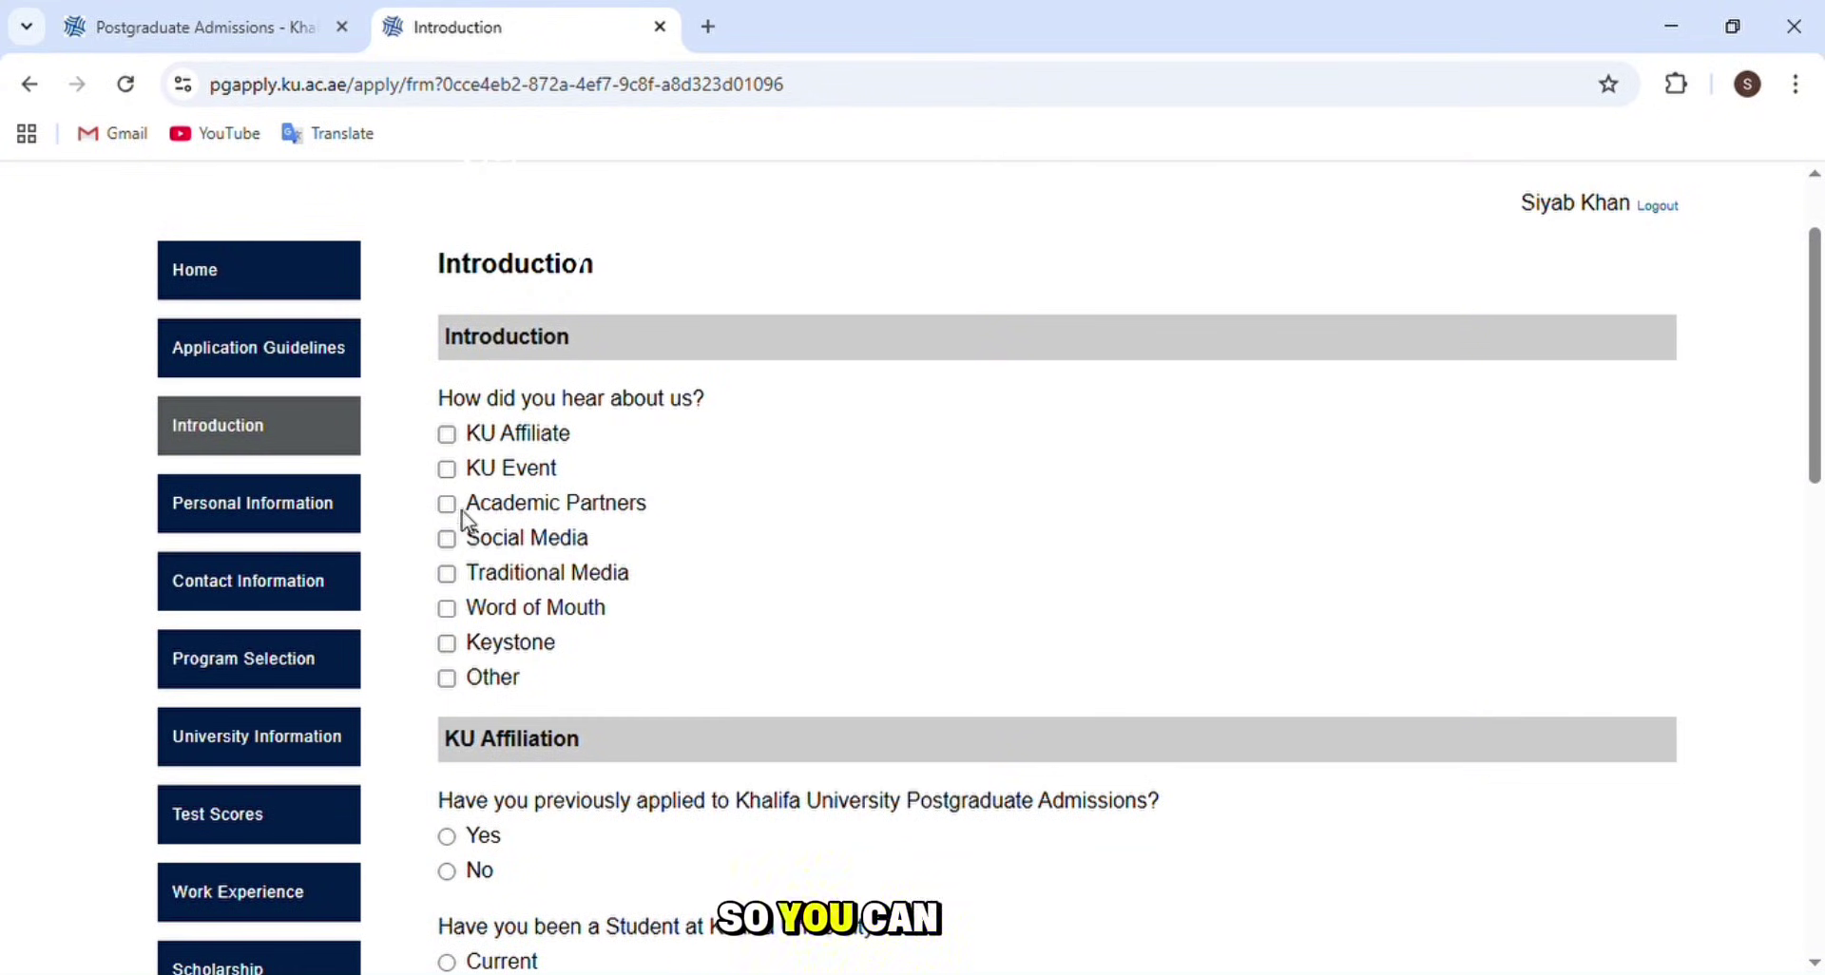
# - Choose Other as the referral source and name the YouTube channel
pyautogui.click(446, 678)
pyautogui.click(582, 787)
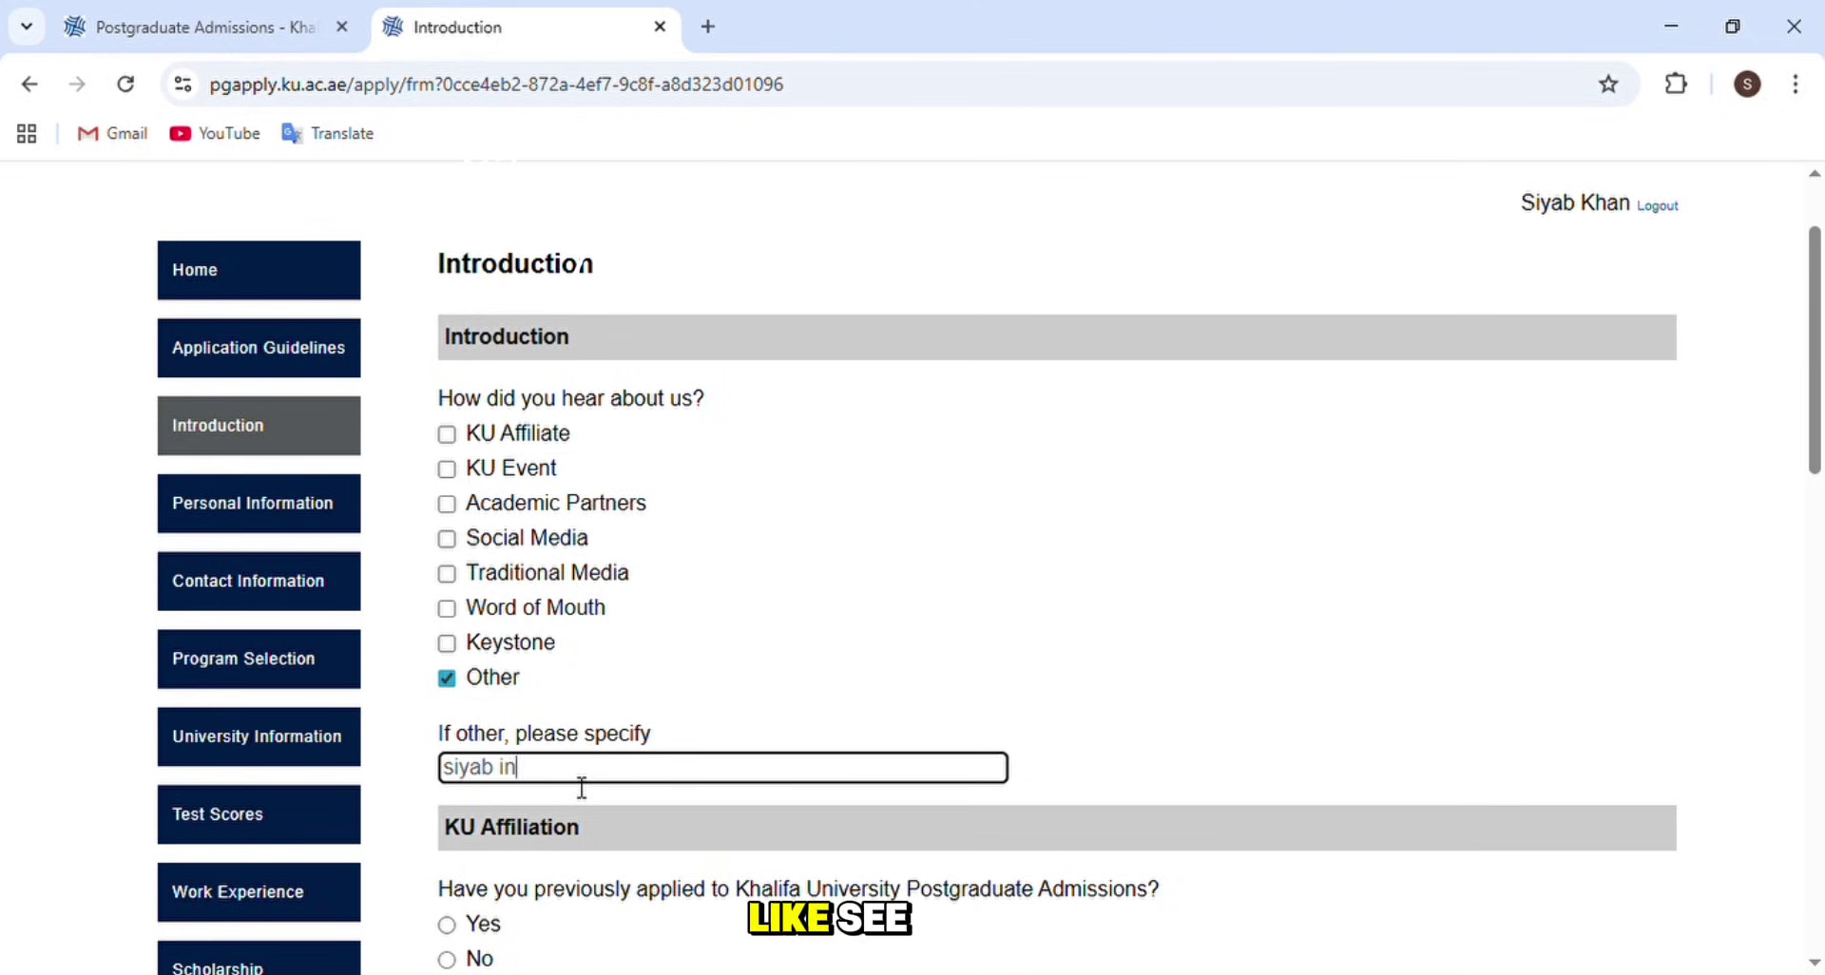
pyautogui.write('siyab in korea')
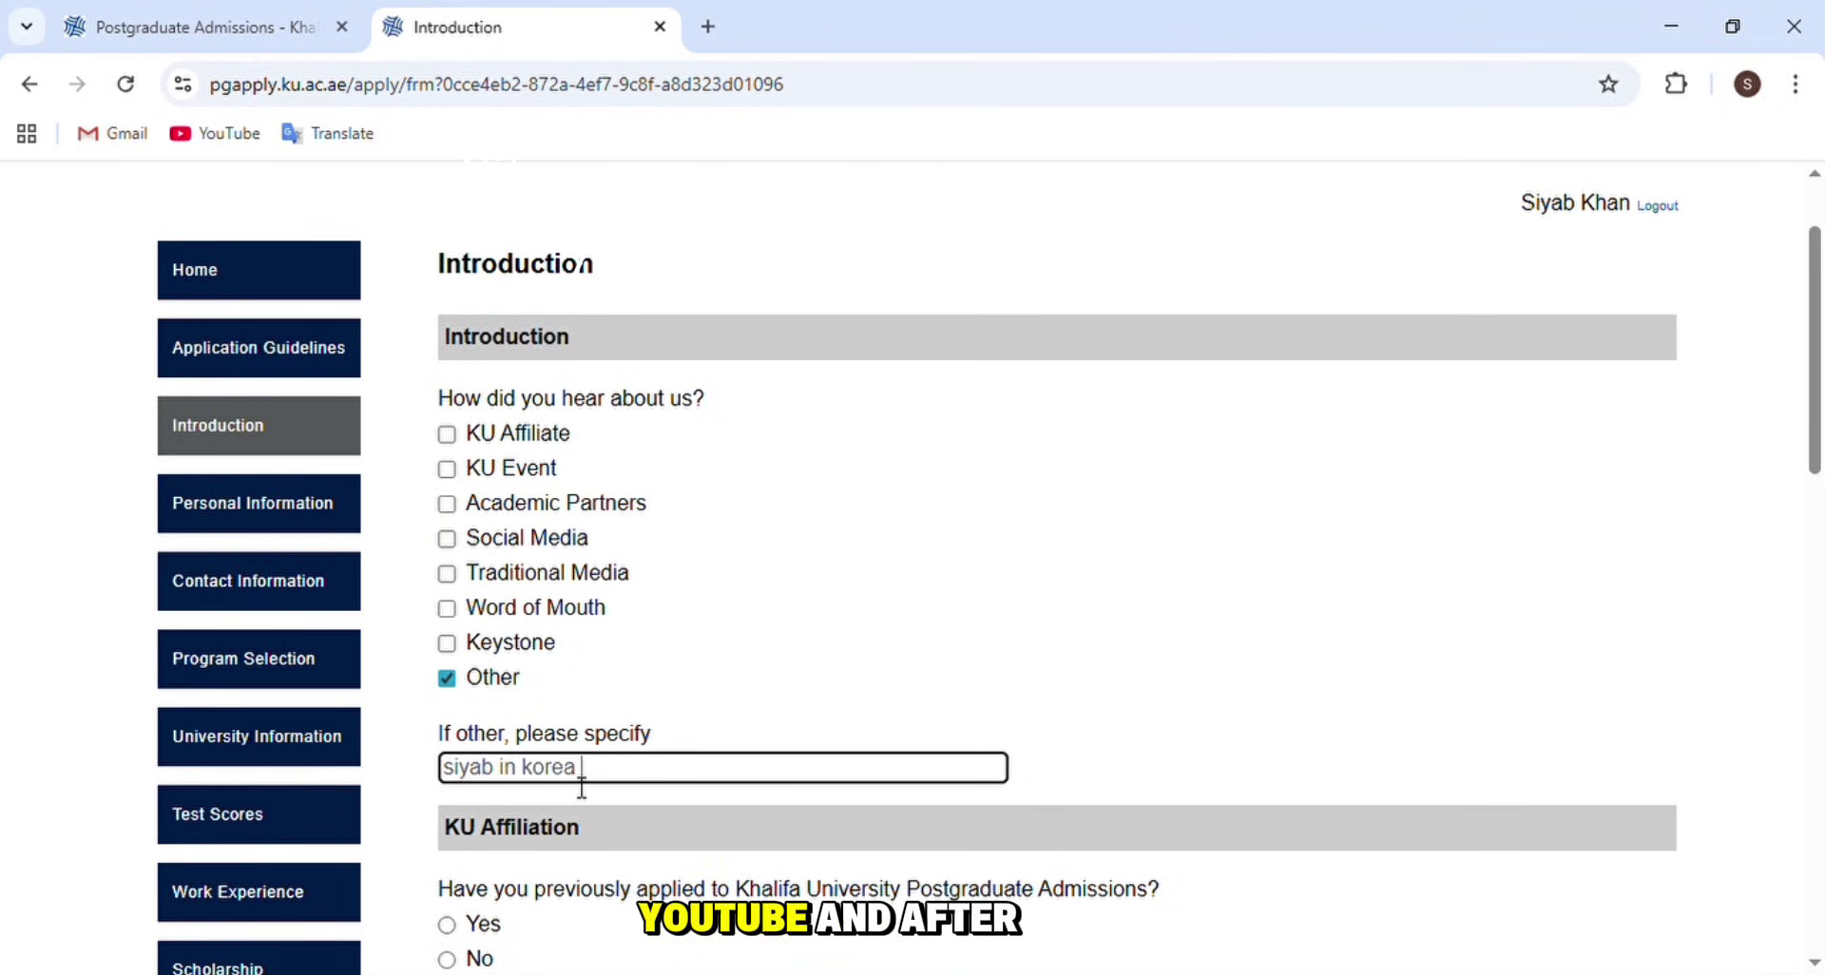
pyautogui.write(' youtube')
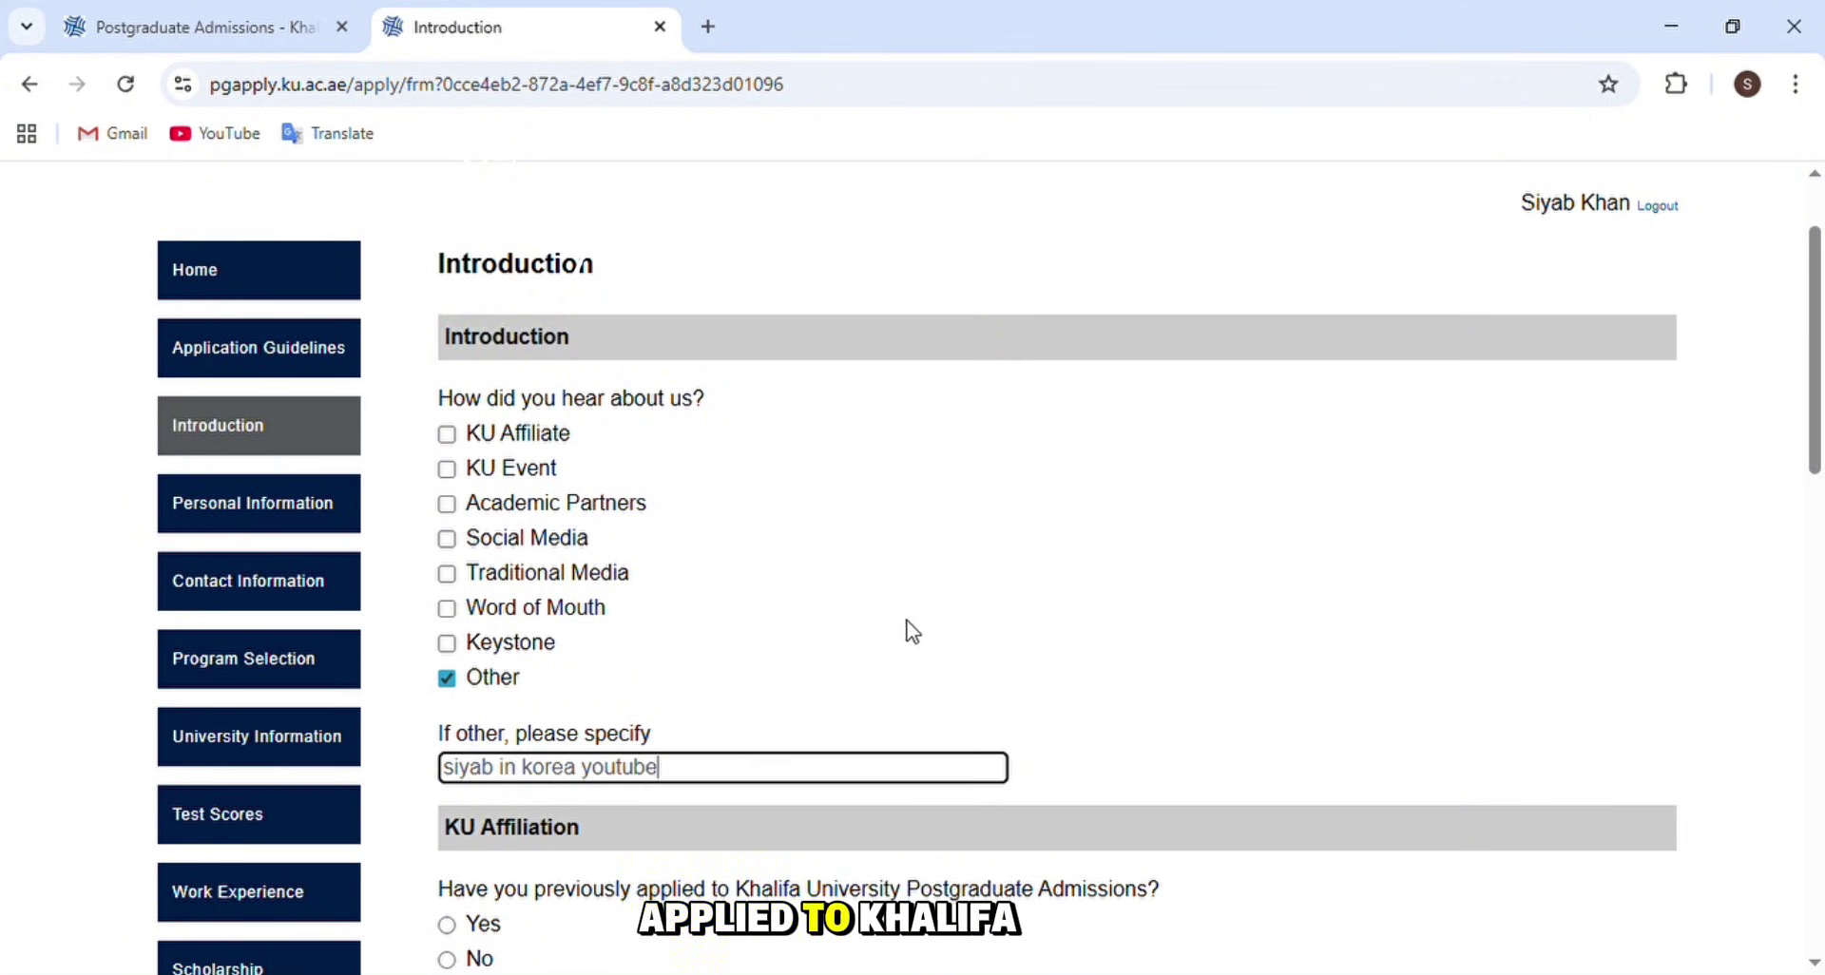
pyautogui.scroll(-4, 817, 502)
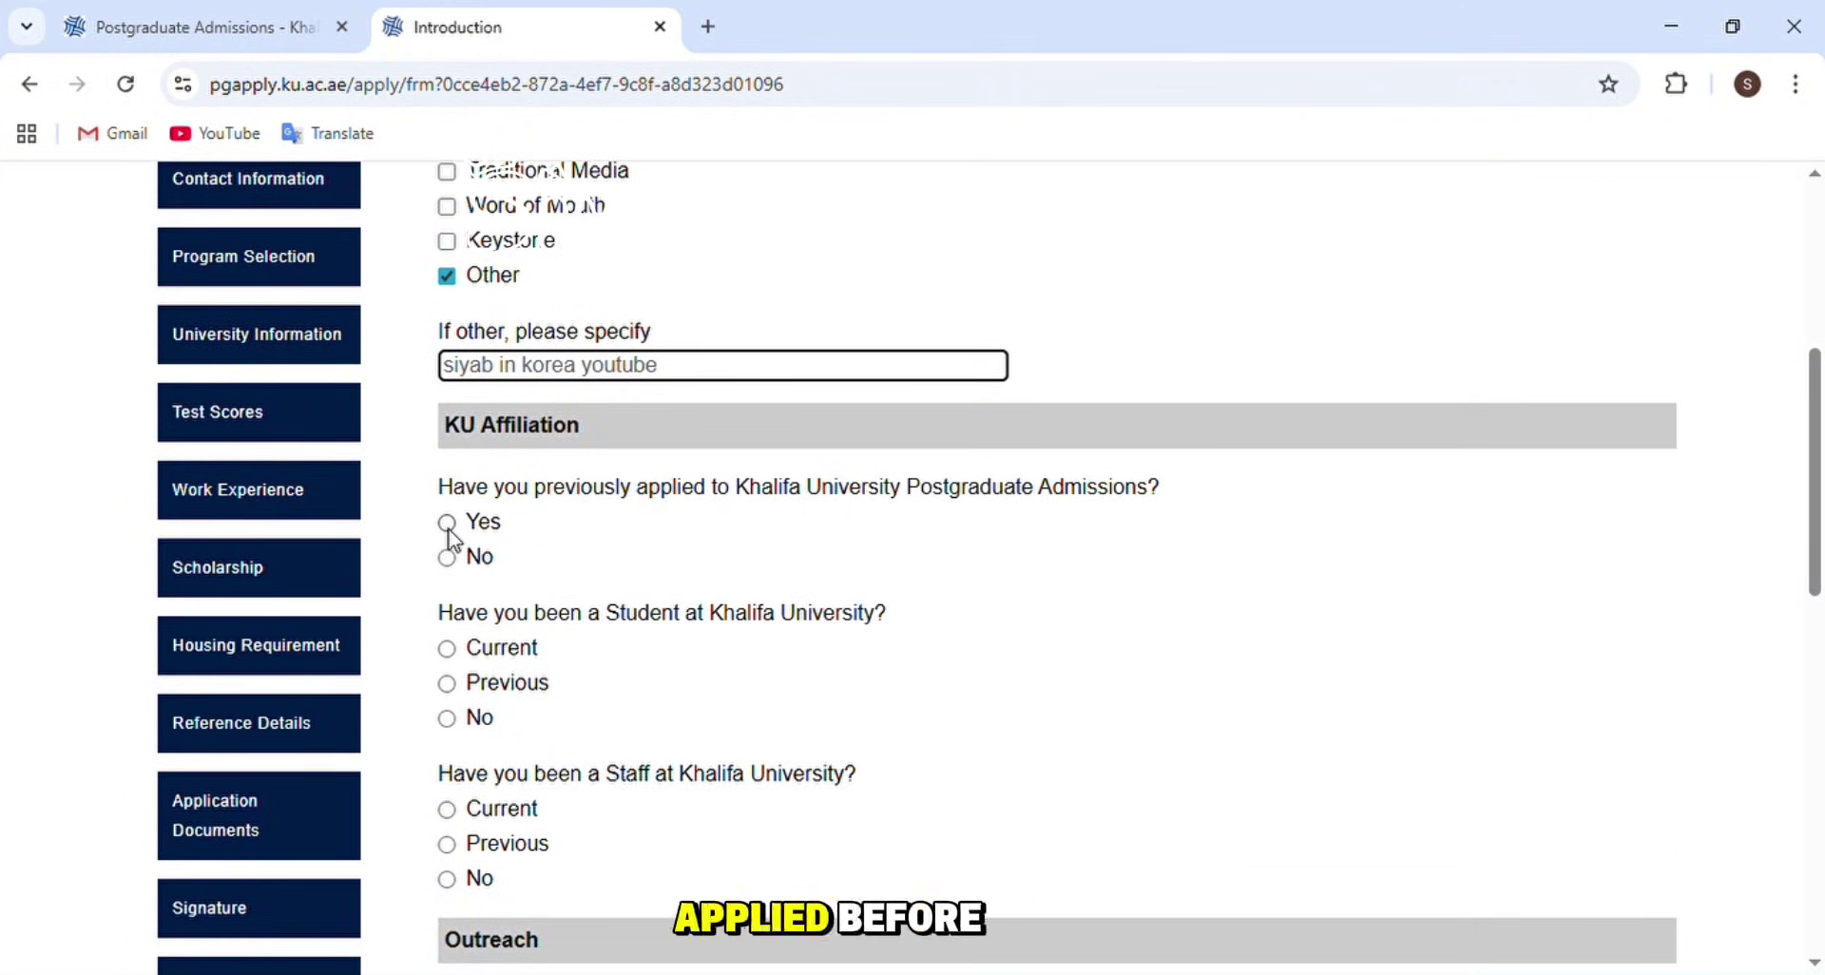
# - Answer No to applied before, KU student and outreach participation, then submit the Introduction
pyautogui.click(449, 559)
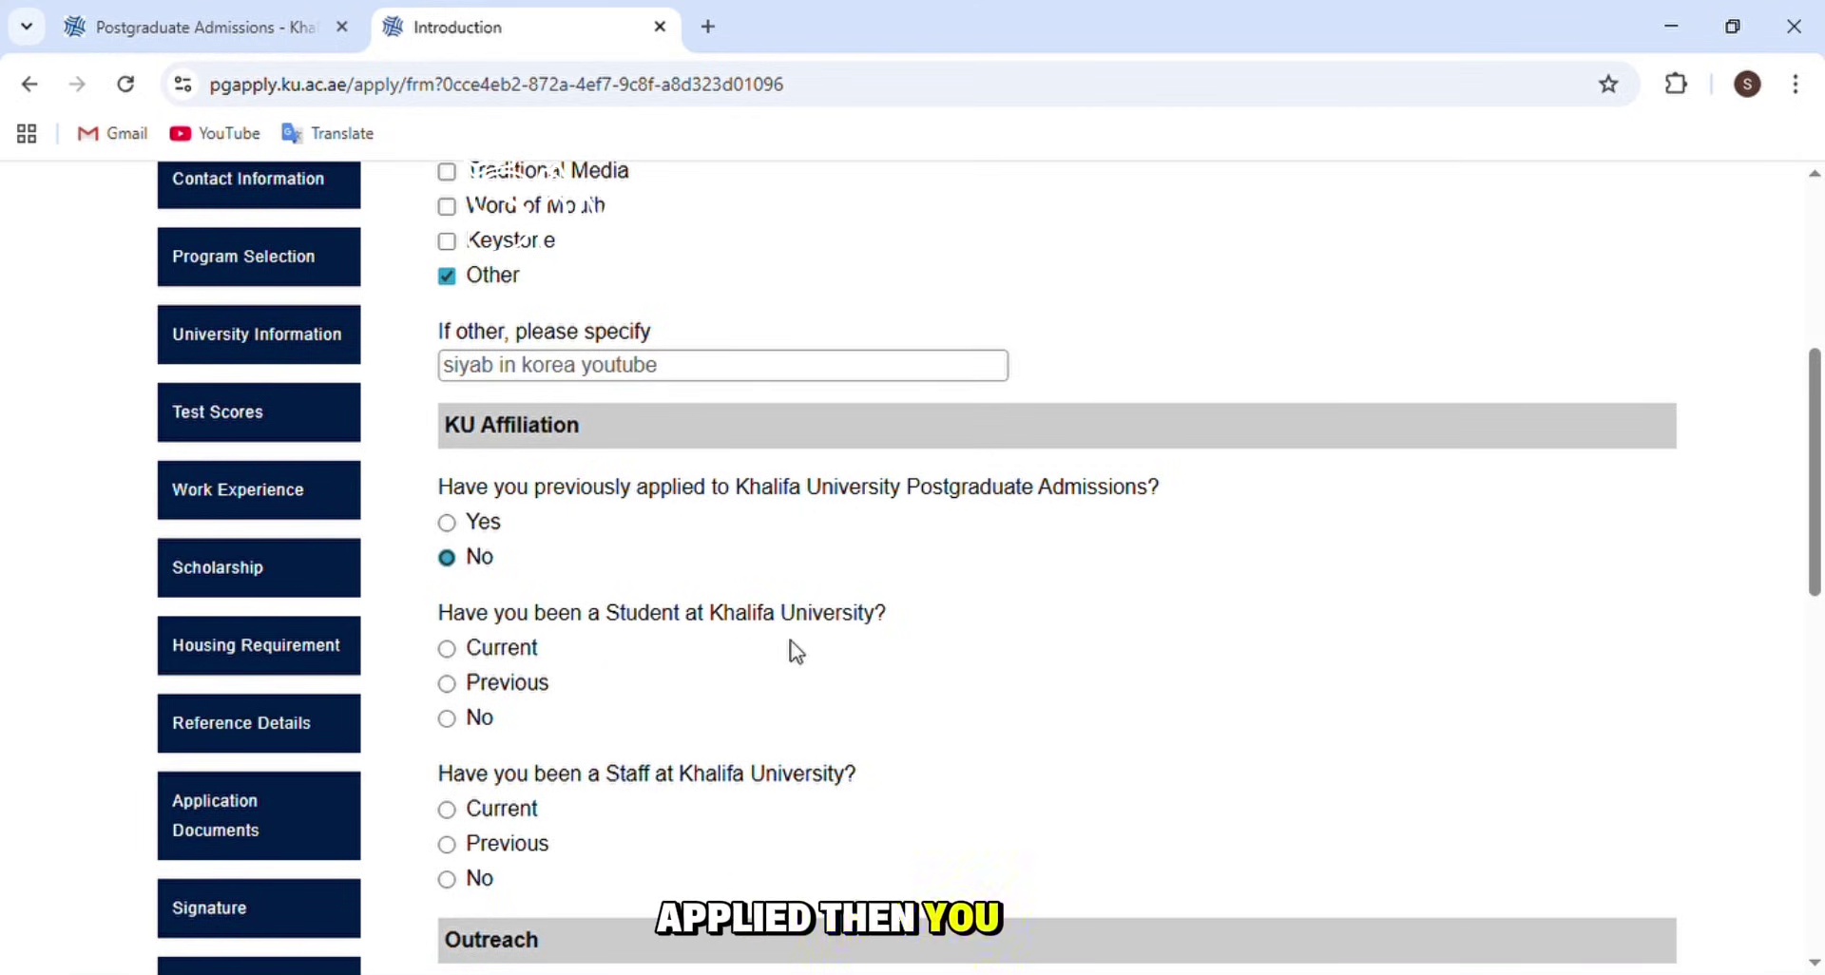
pyautogui.scroll(-2, 529, 563)
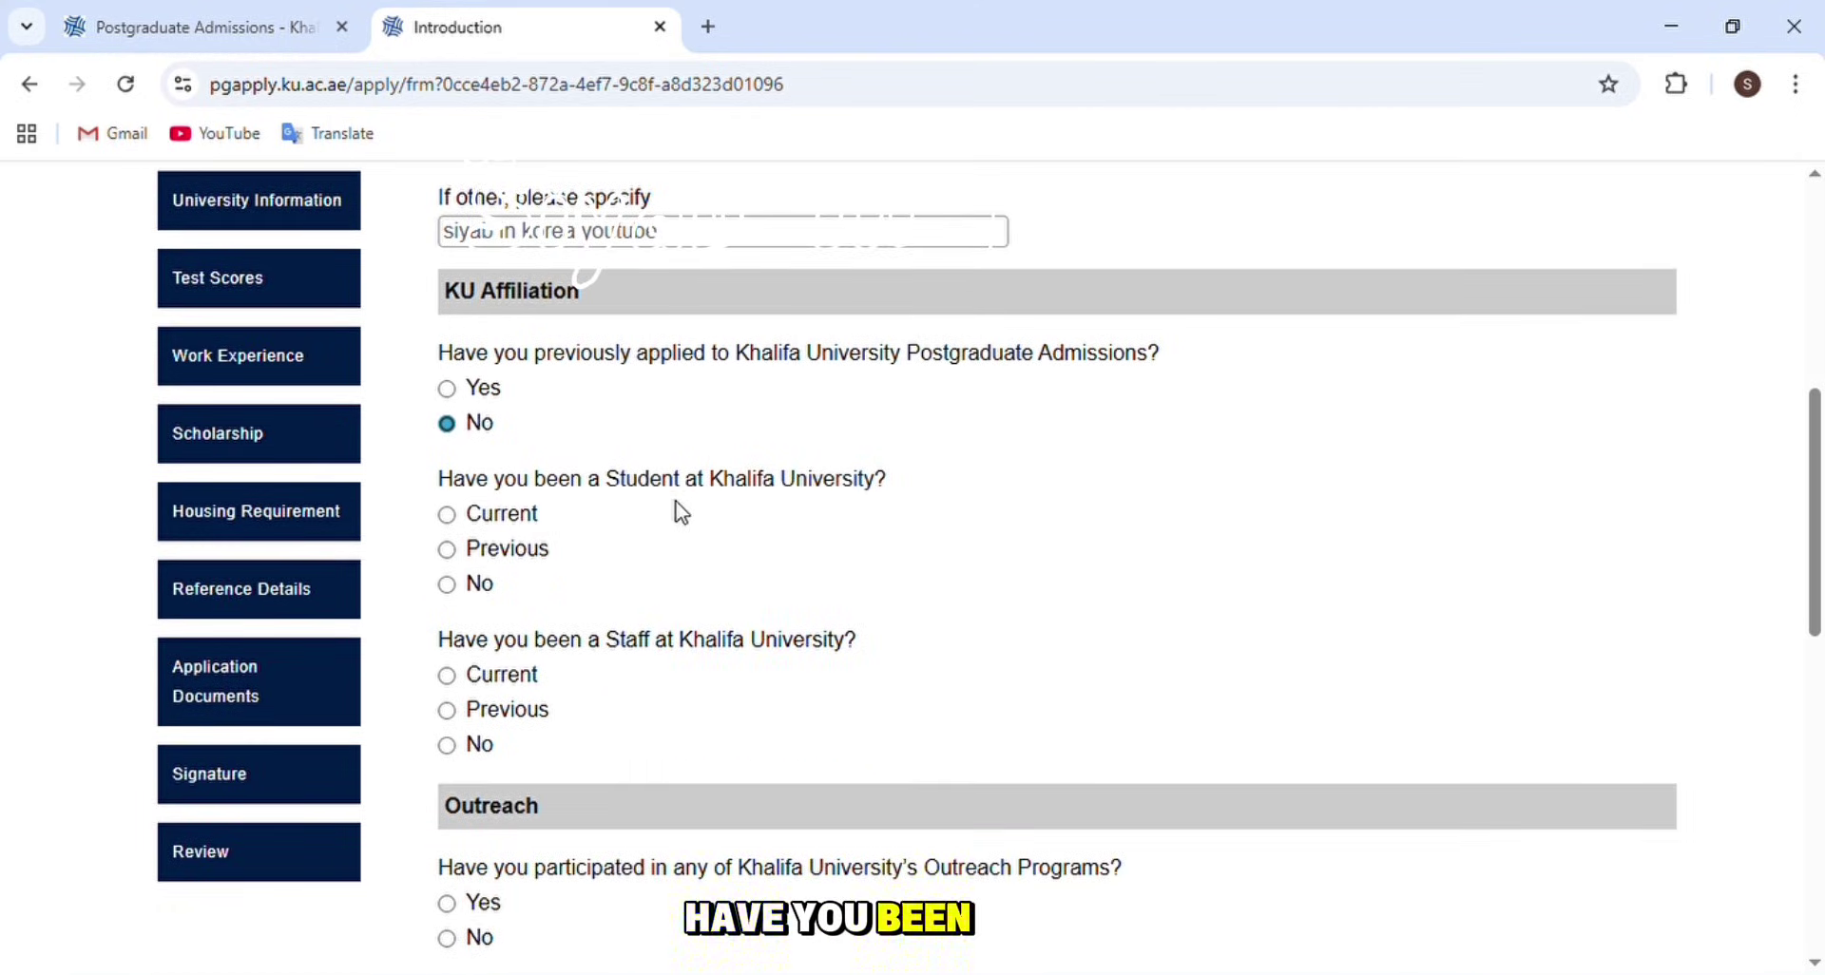
pyautogui.click(447, 584)
pyautogui.scroll(-1, 585, 567)
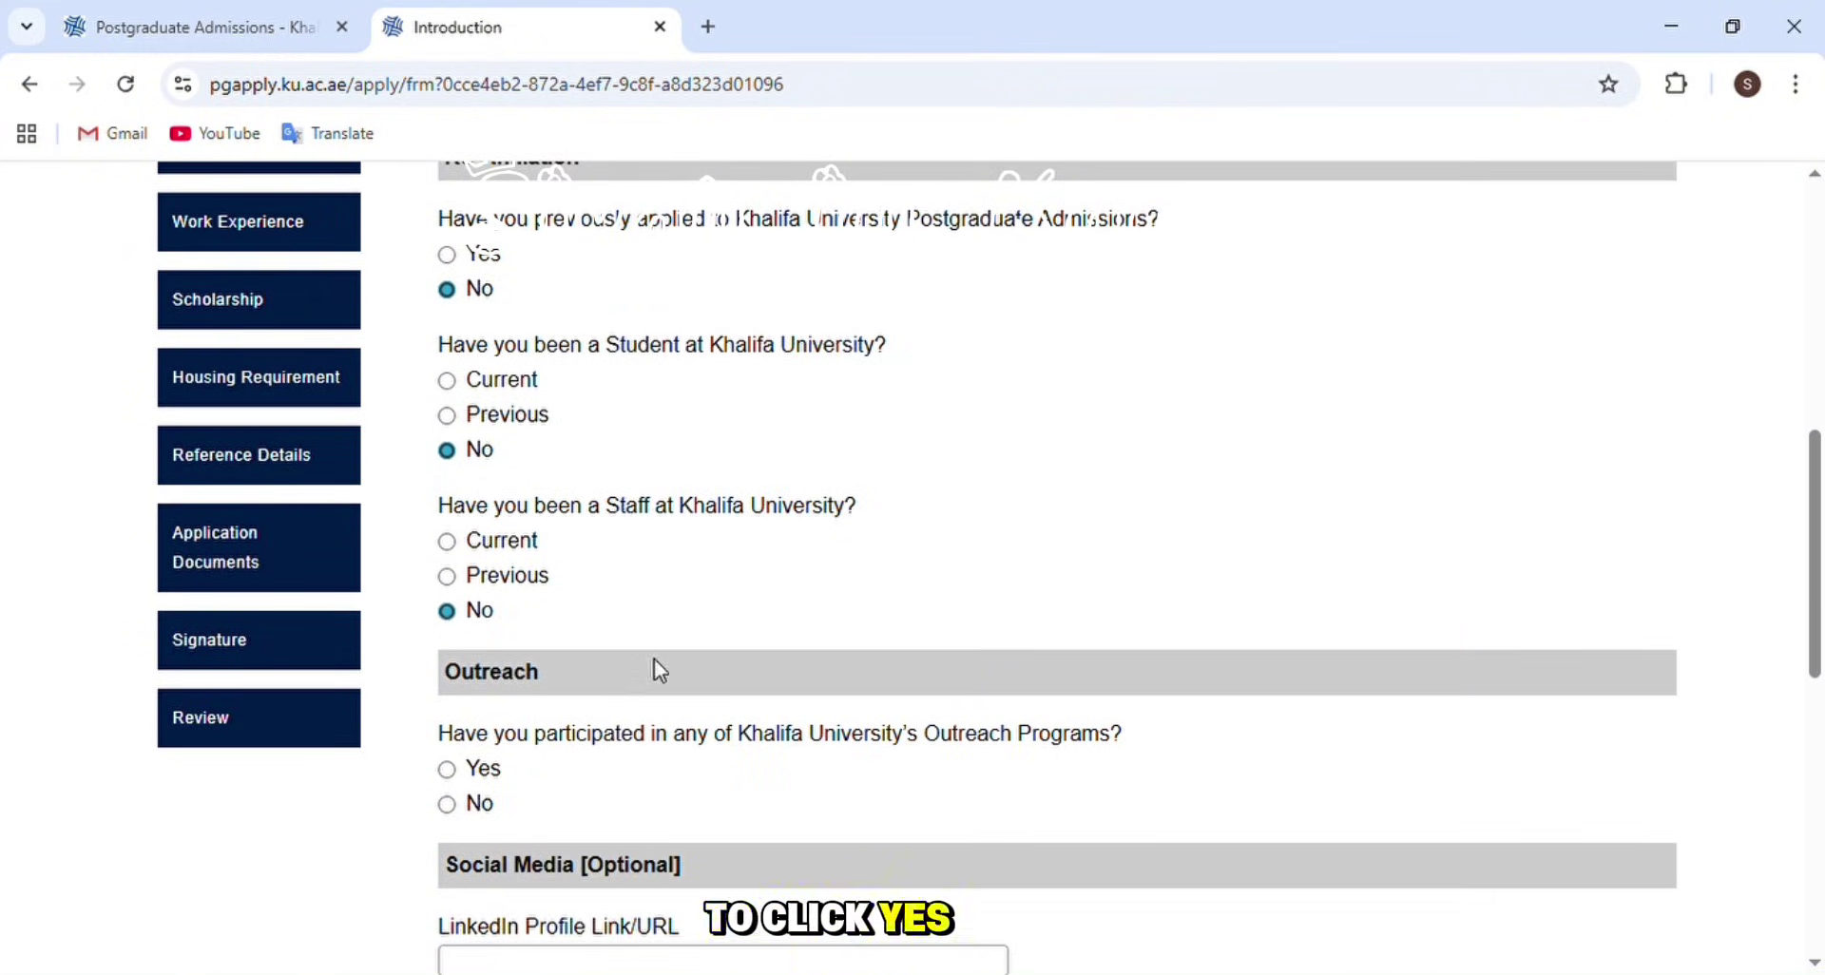
pyautogui.scroll(-1, 656, 655)
pyautogui.scroll(-1, 1032, 665)
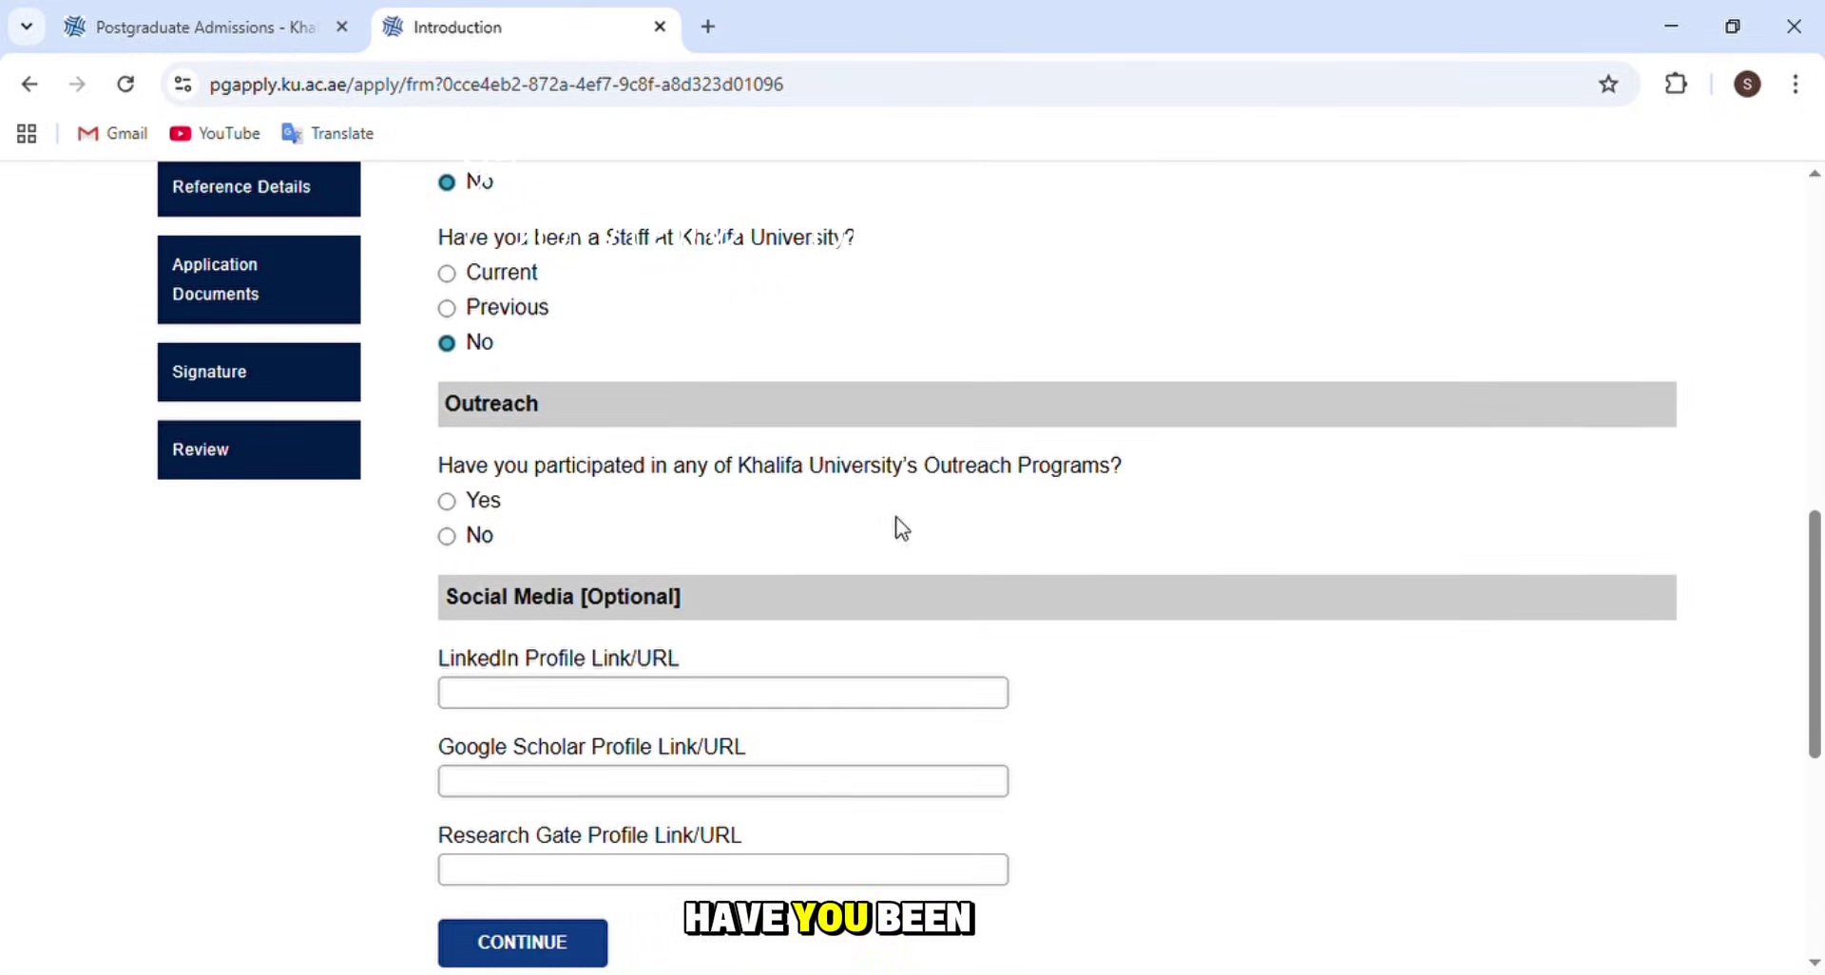
pyautogui.click(448, 538)
pyautogui.scroll(-1, 685, 556)
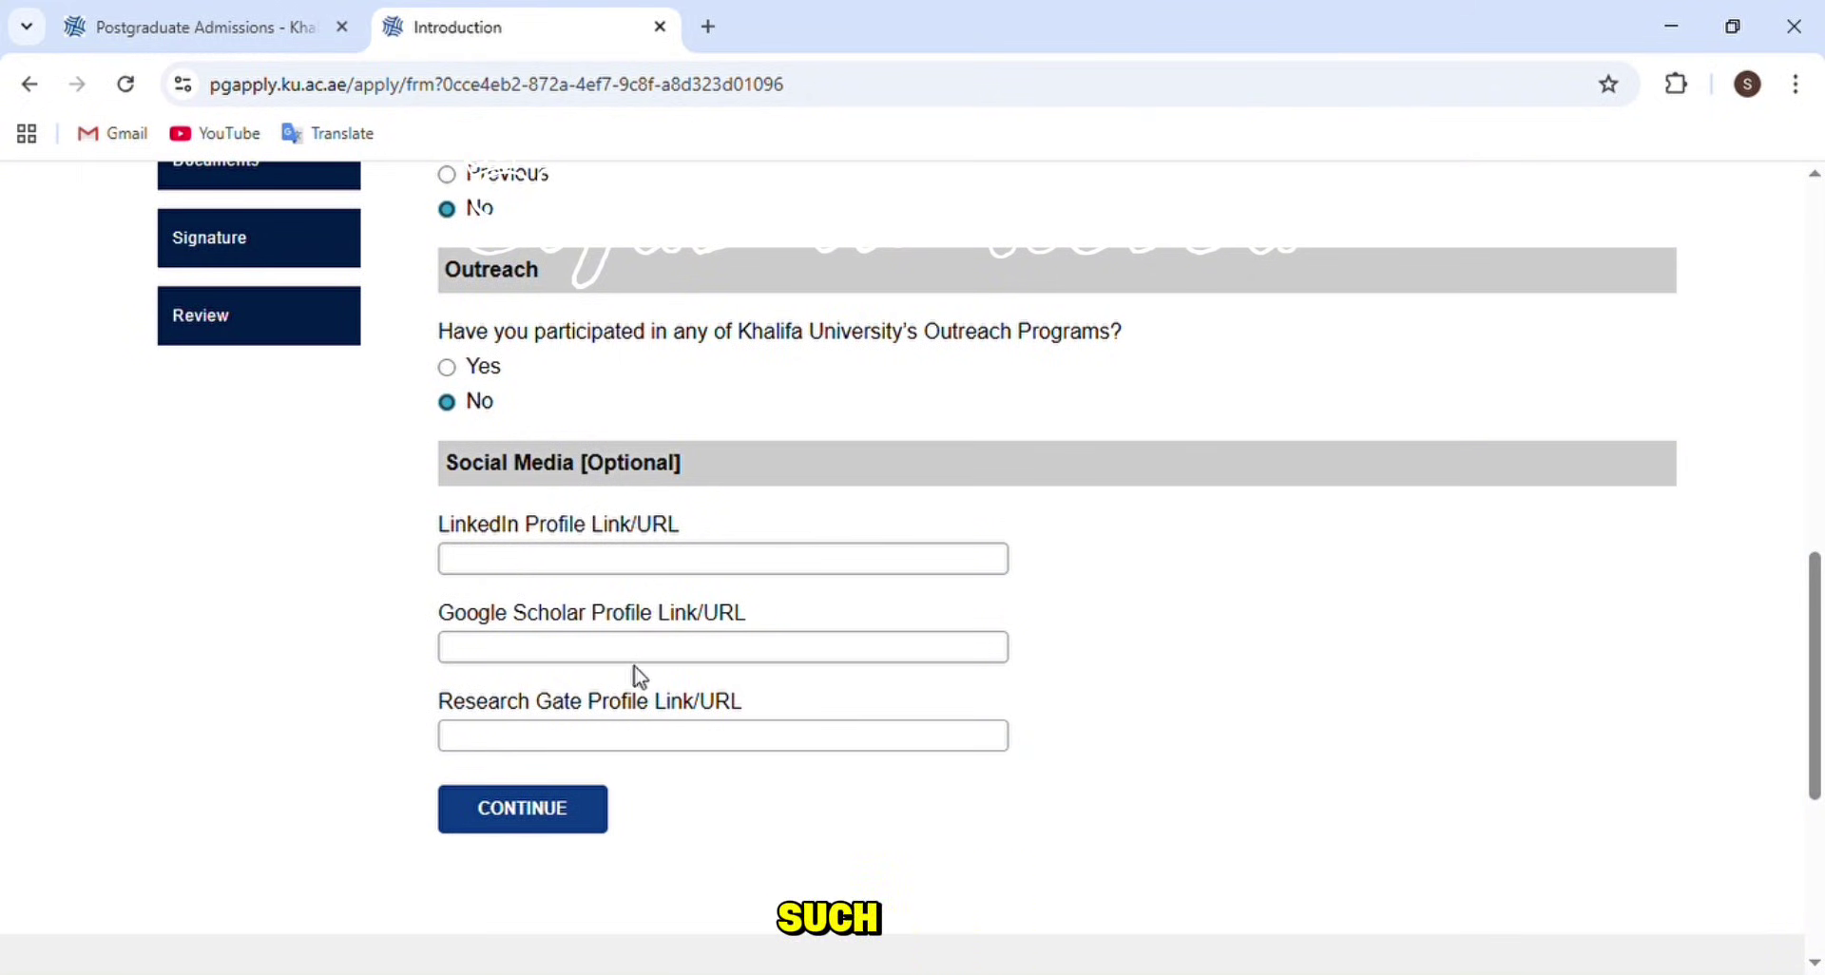
pyautogui.click(569, 823)
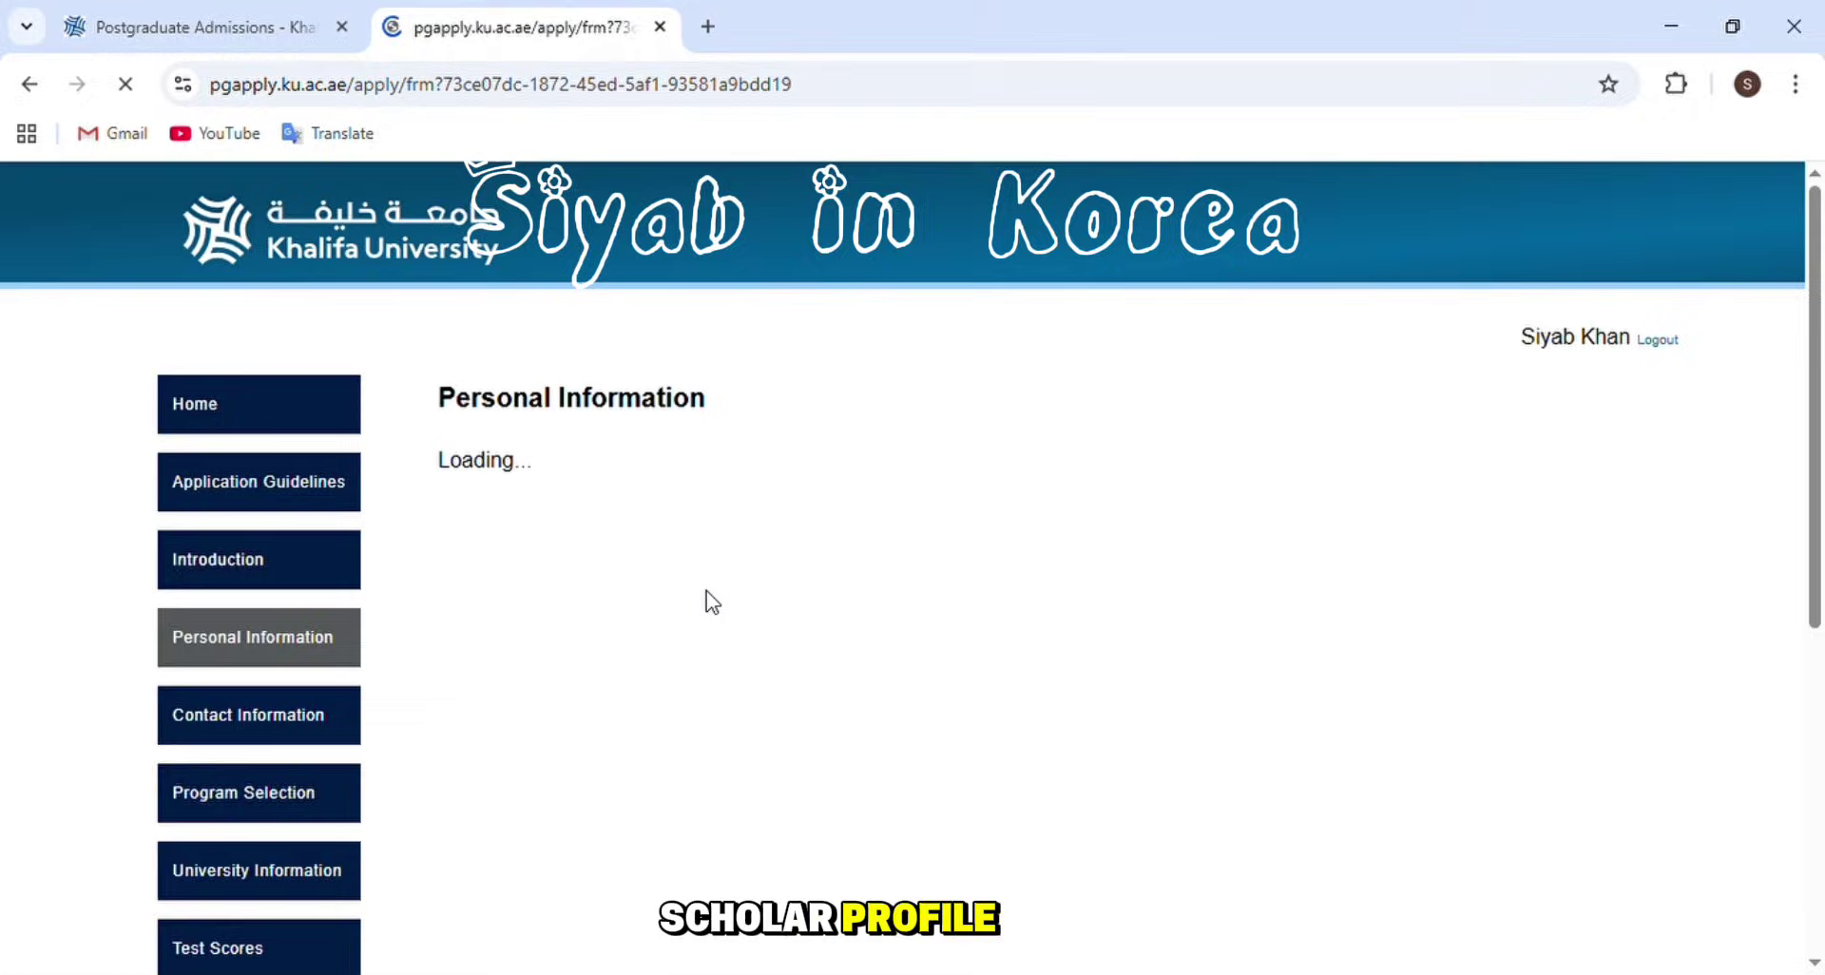
# - Set marital status to Single and father nationality to Pakistan, checking the Native Language entry
pyautogui.scroll(-7, 561, 518)
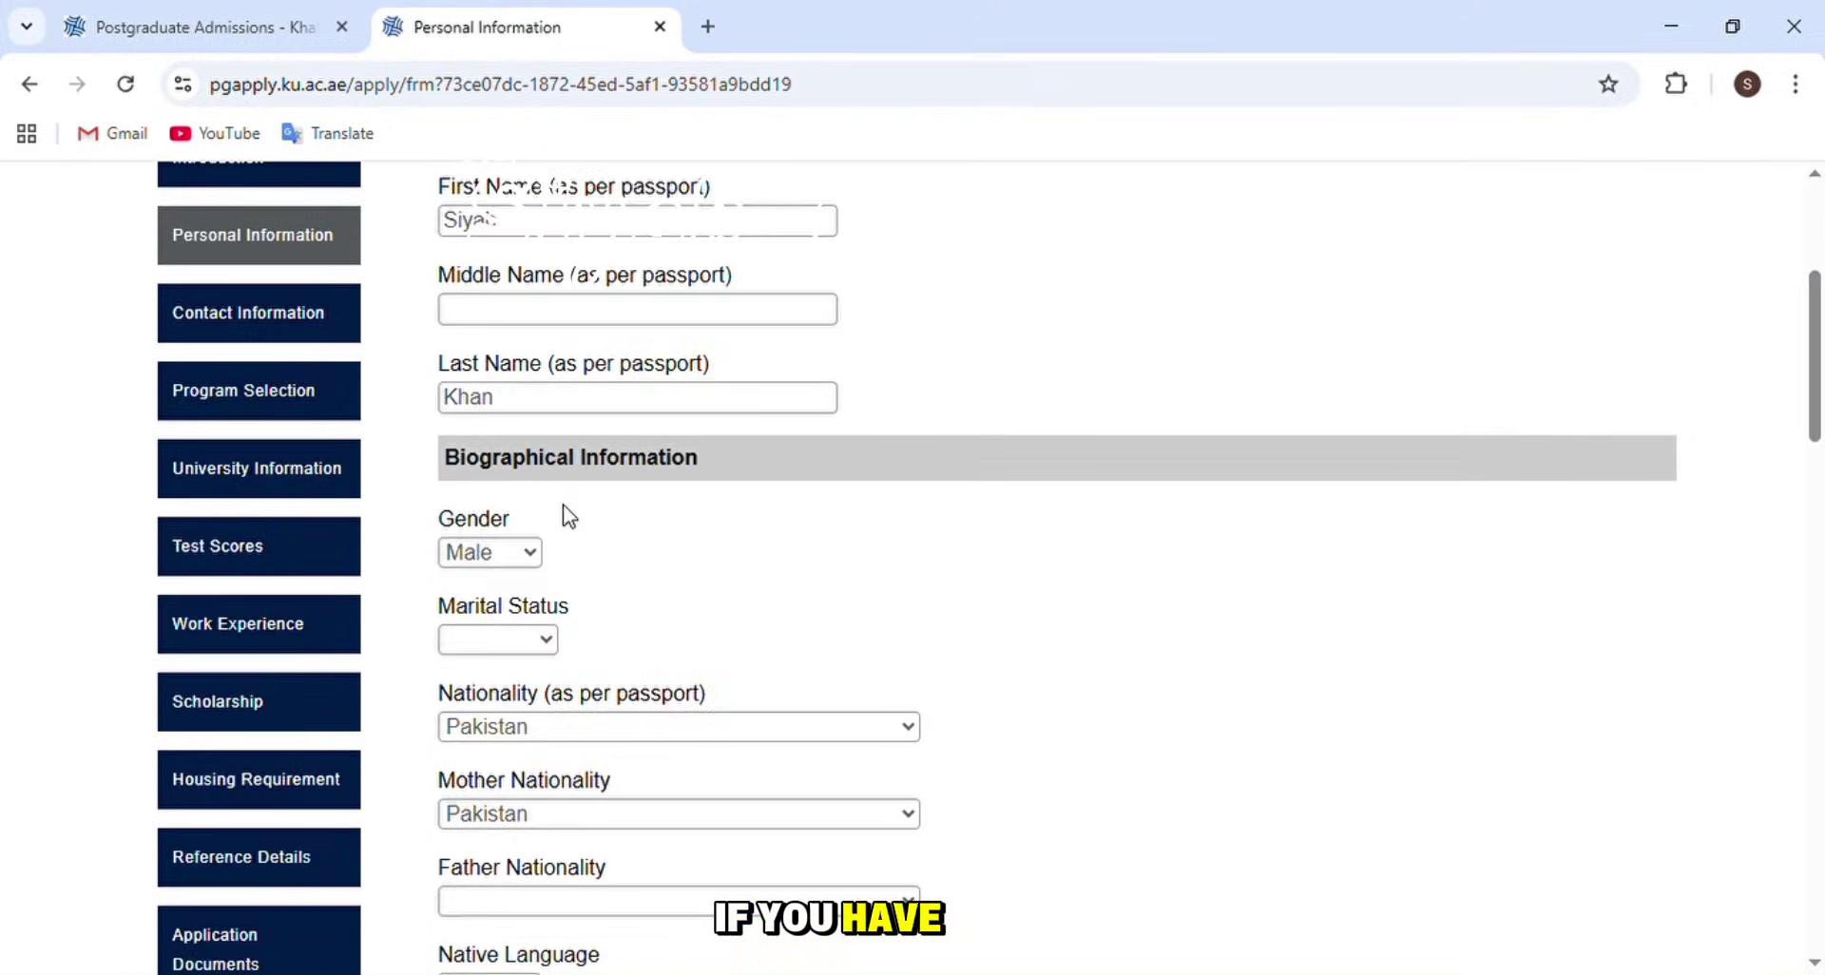
pyautogui.click(528, 380)
pyautogui.click(483, 521)
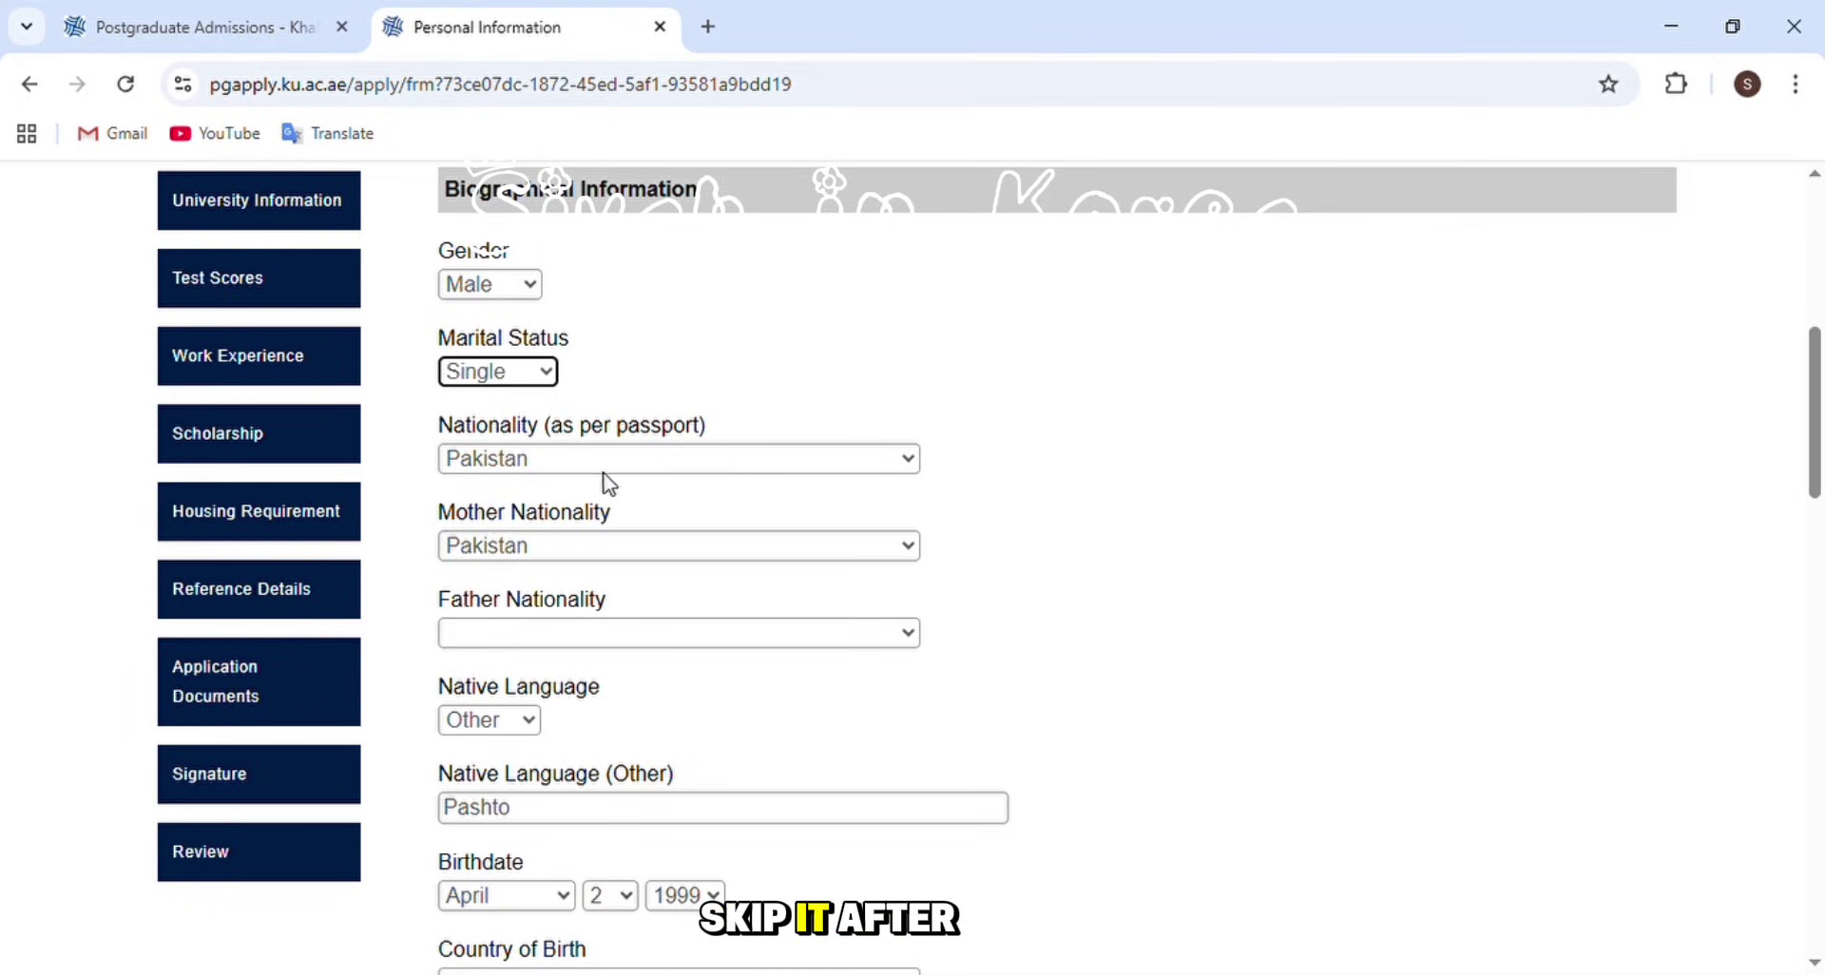
pyautogui.scroll(-3, 575, 570)
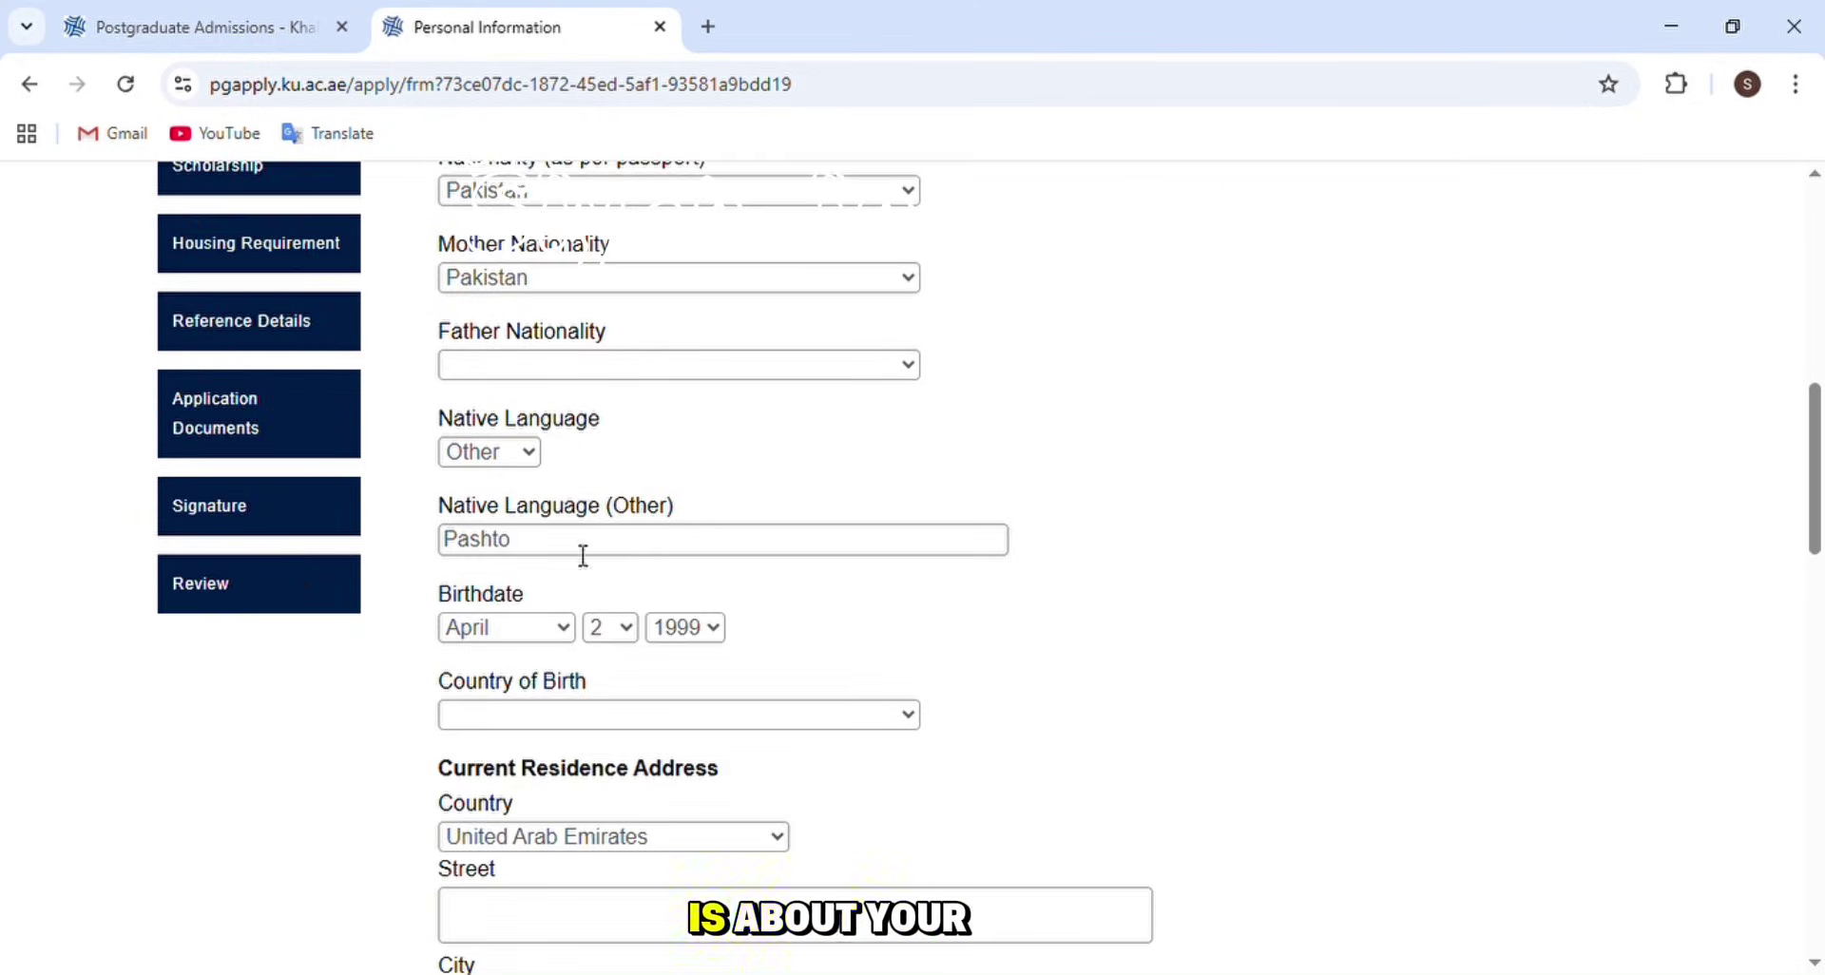
pyautogui.click(637, 372)
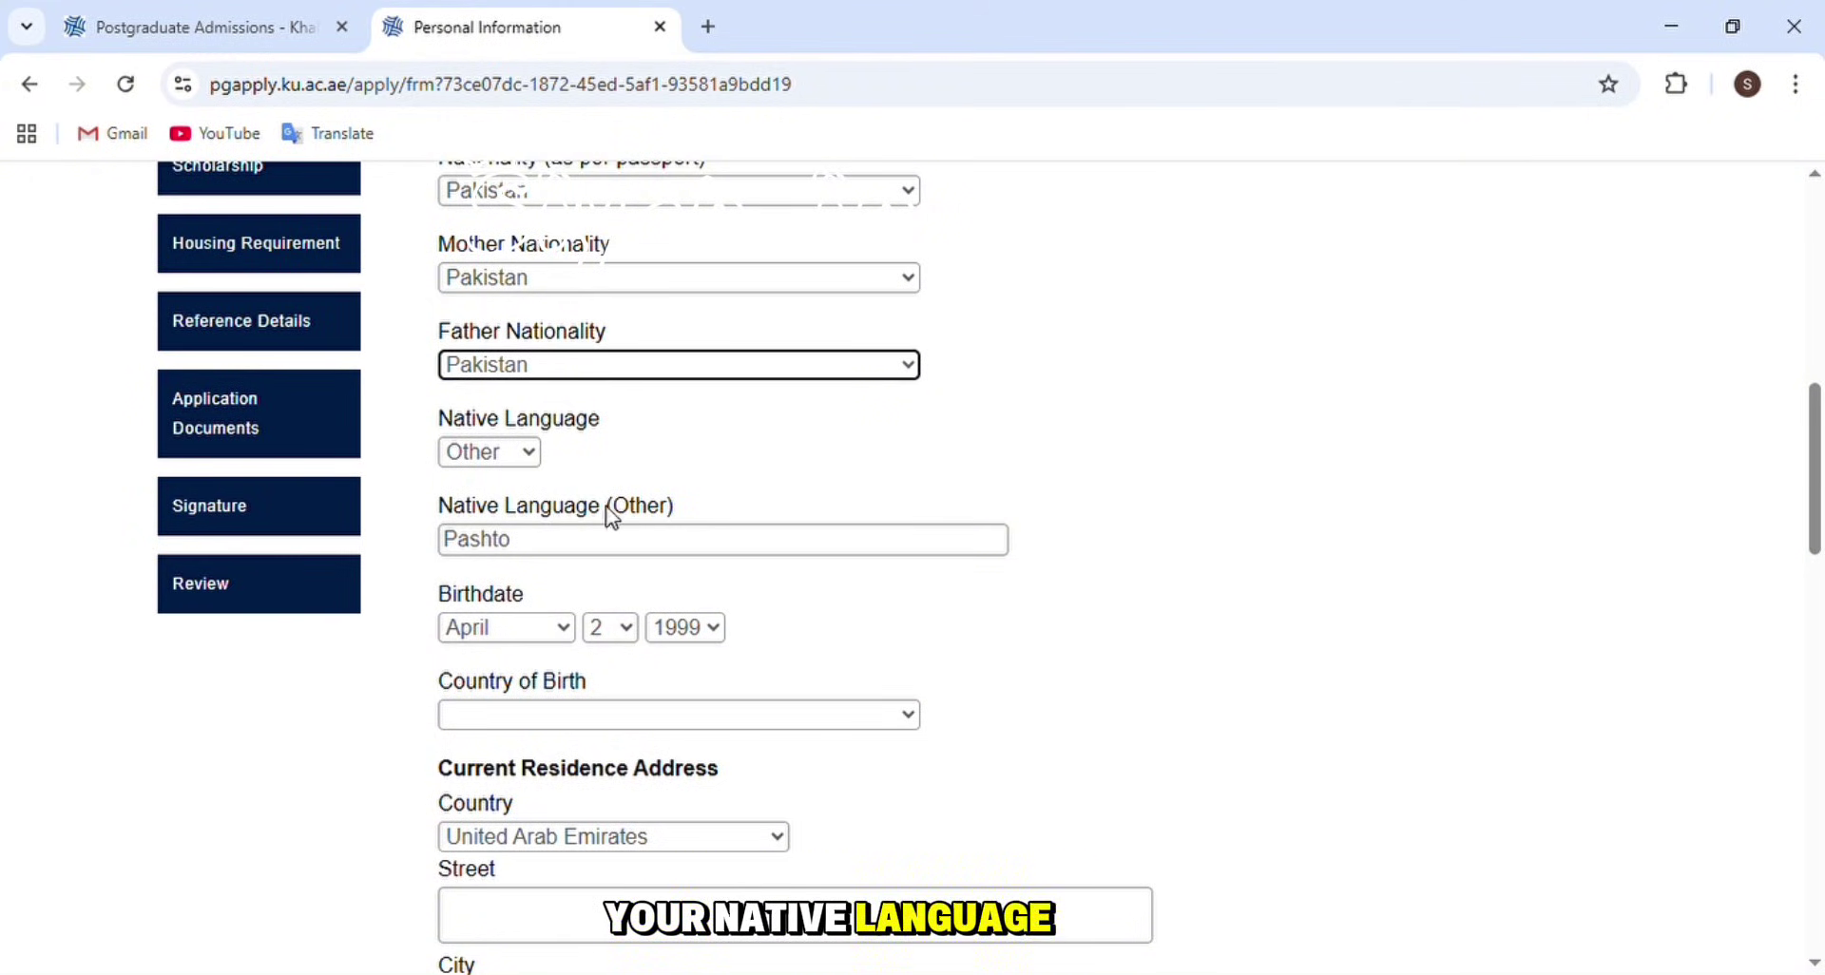
pyautogui.scroll(-2, 556, 527)
pyautogui.click(598, 415)
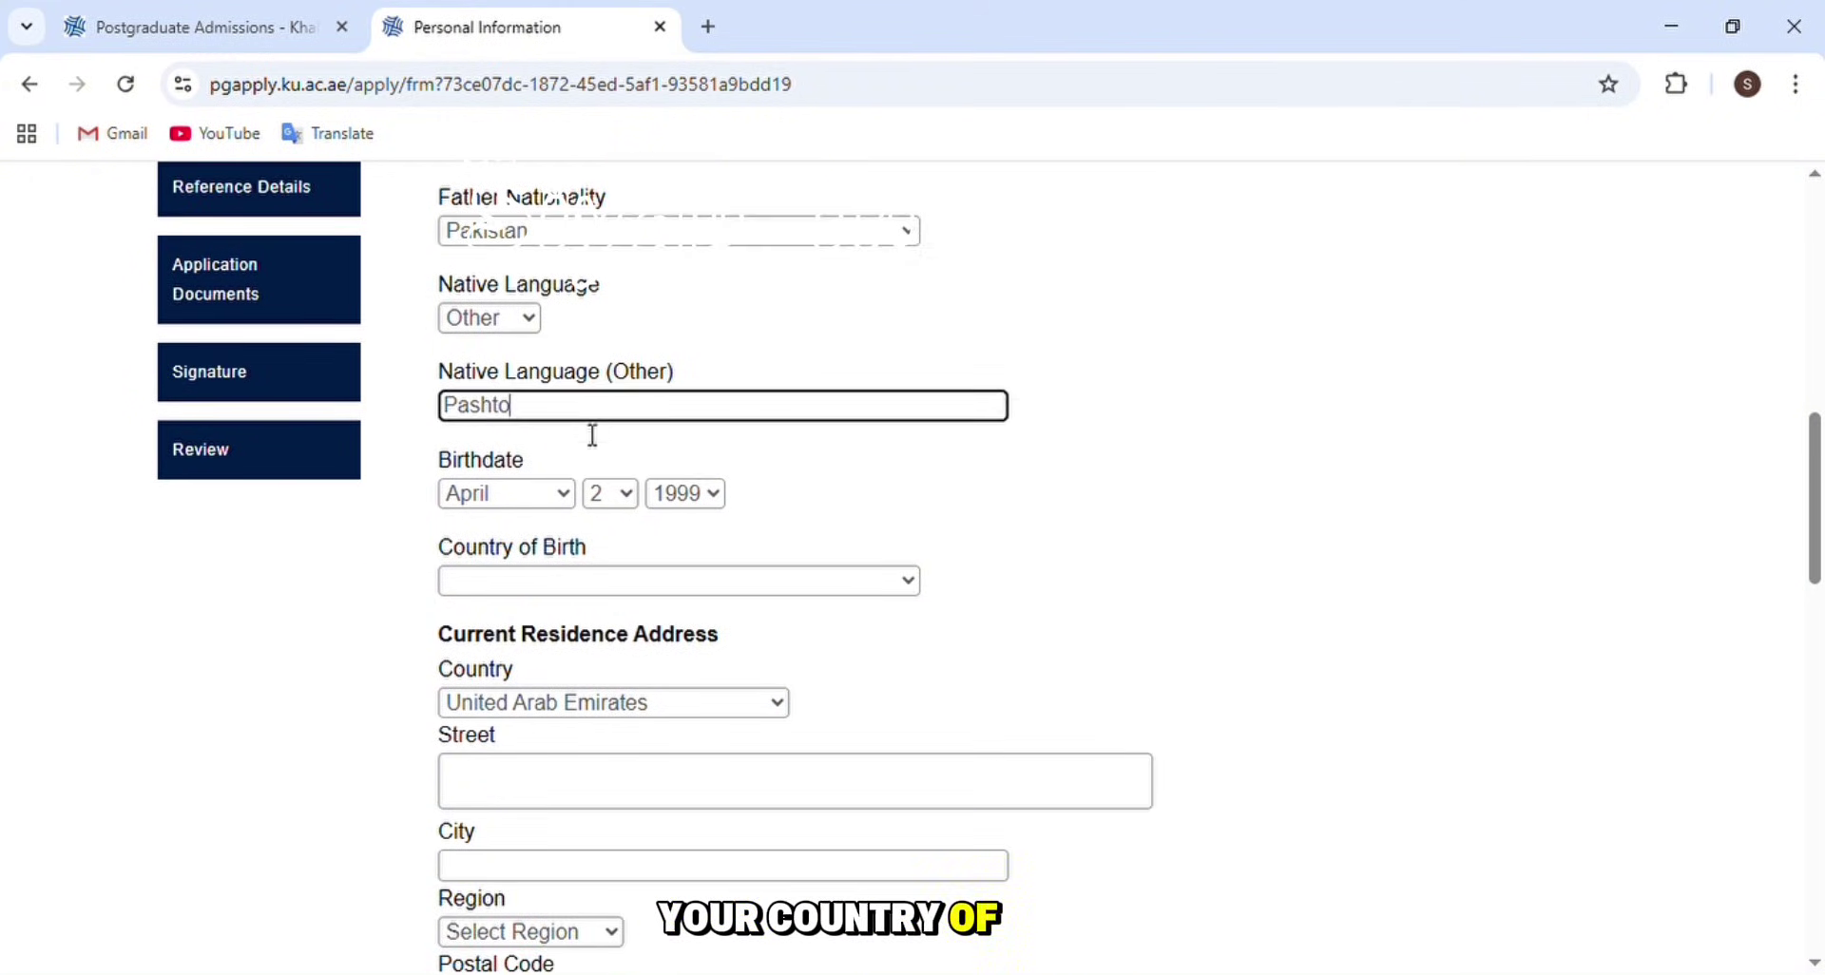
pyautogui.click(860, 479)
pyautogui.scroll(-2, 792, 464)
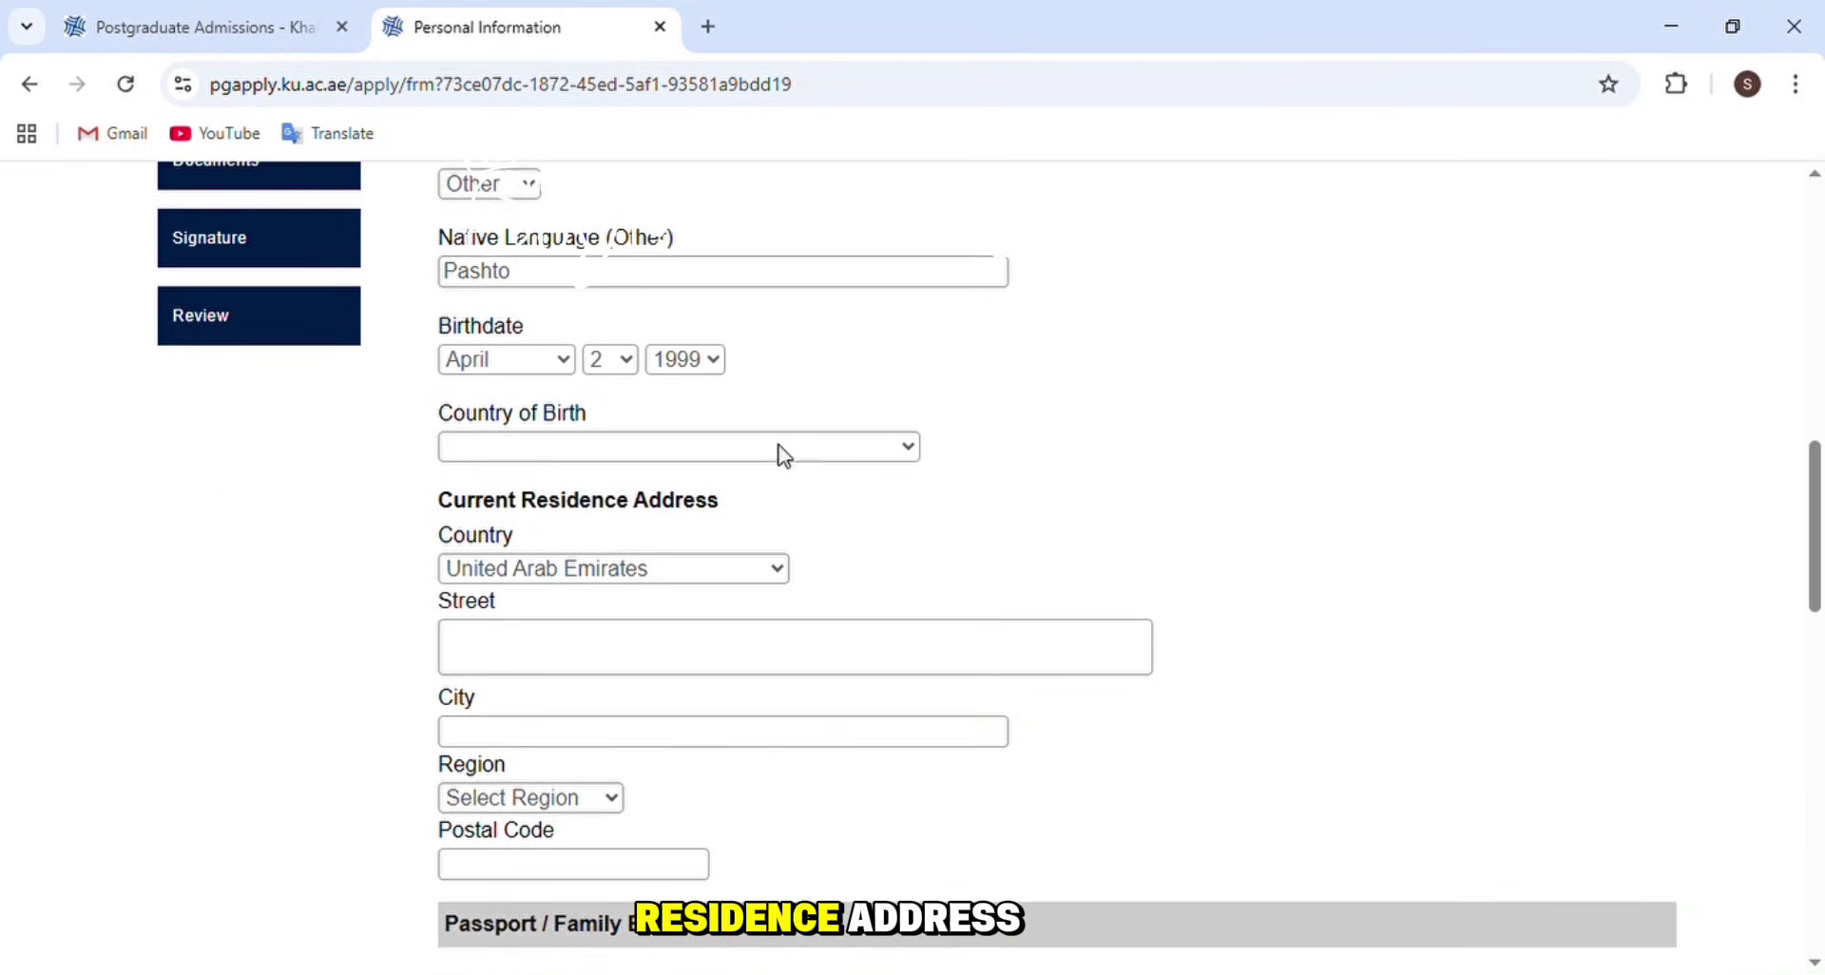
# - Set both country of birth and current residence country to Pakistan
pyautogui.click(581, 450)
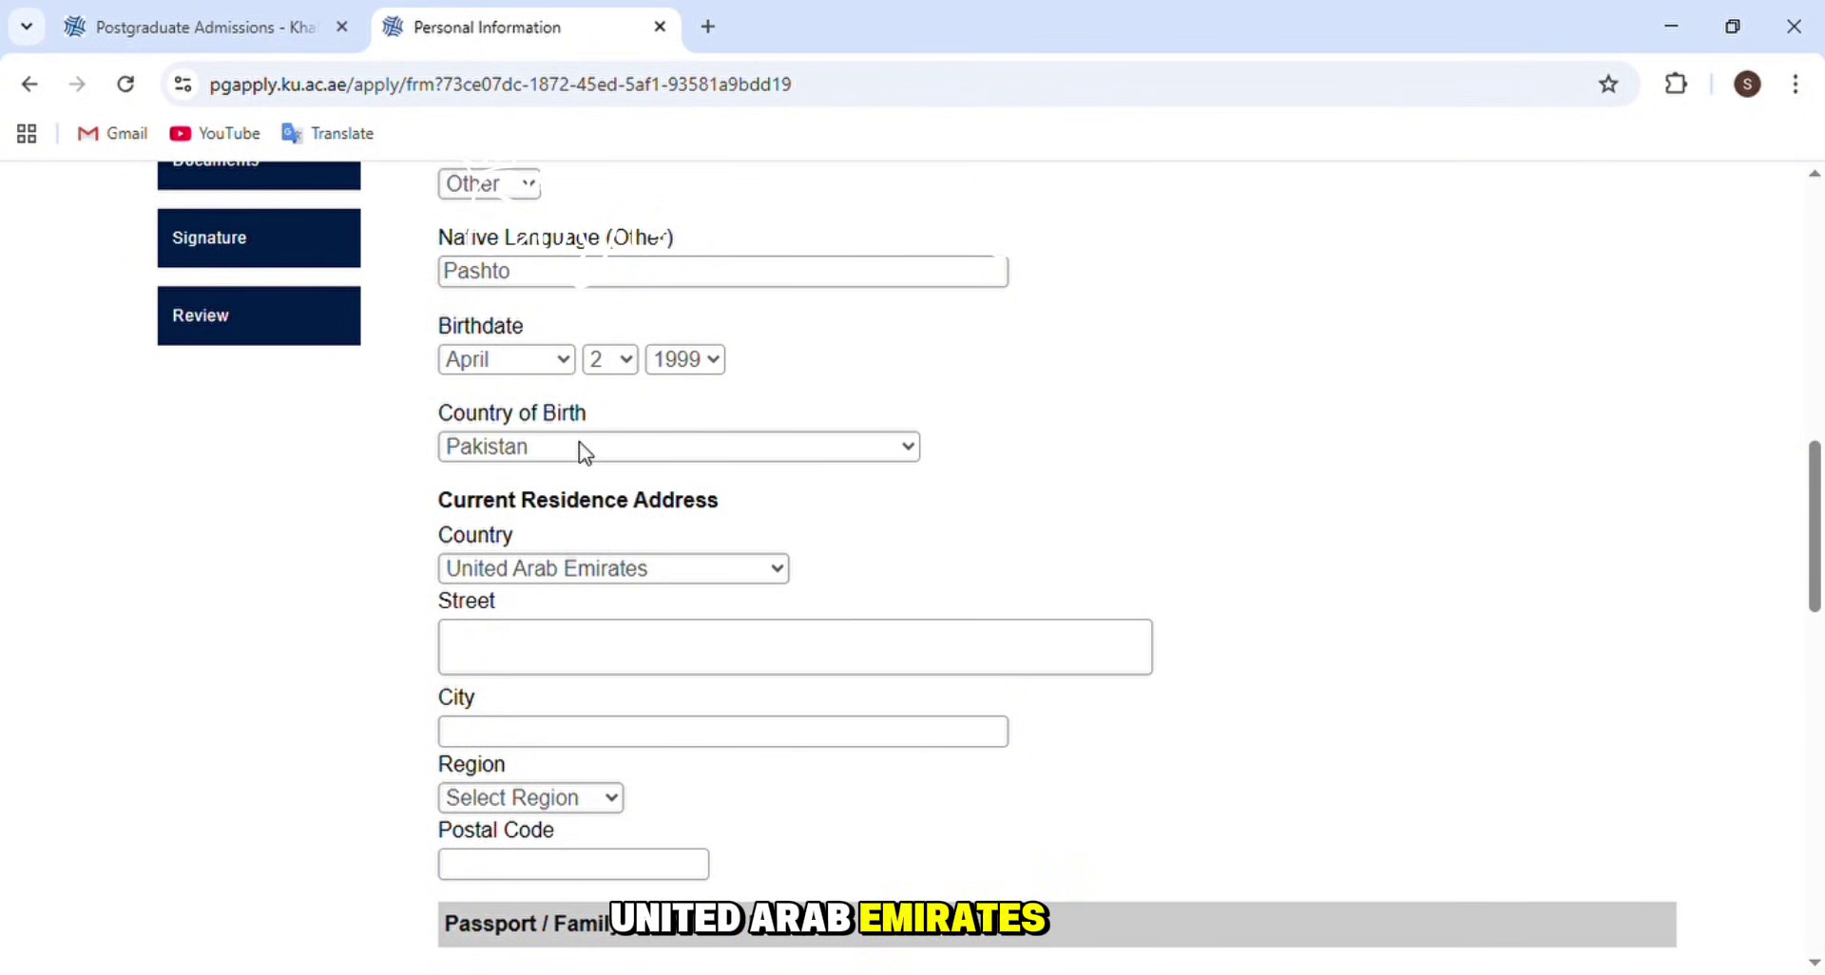
pyautogui.click(584, 453)
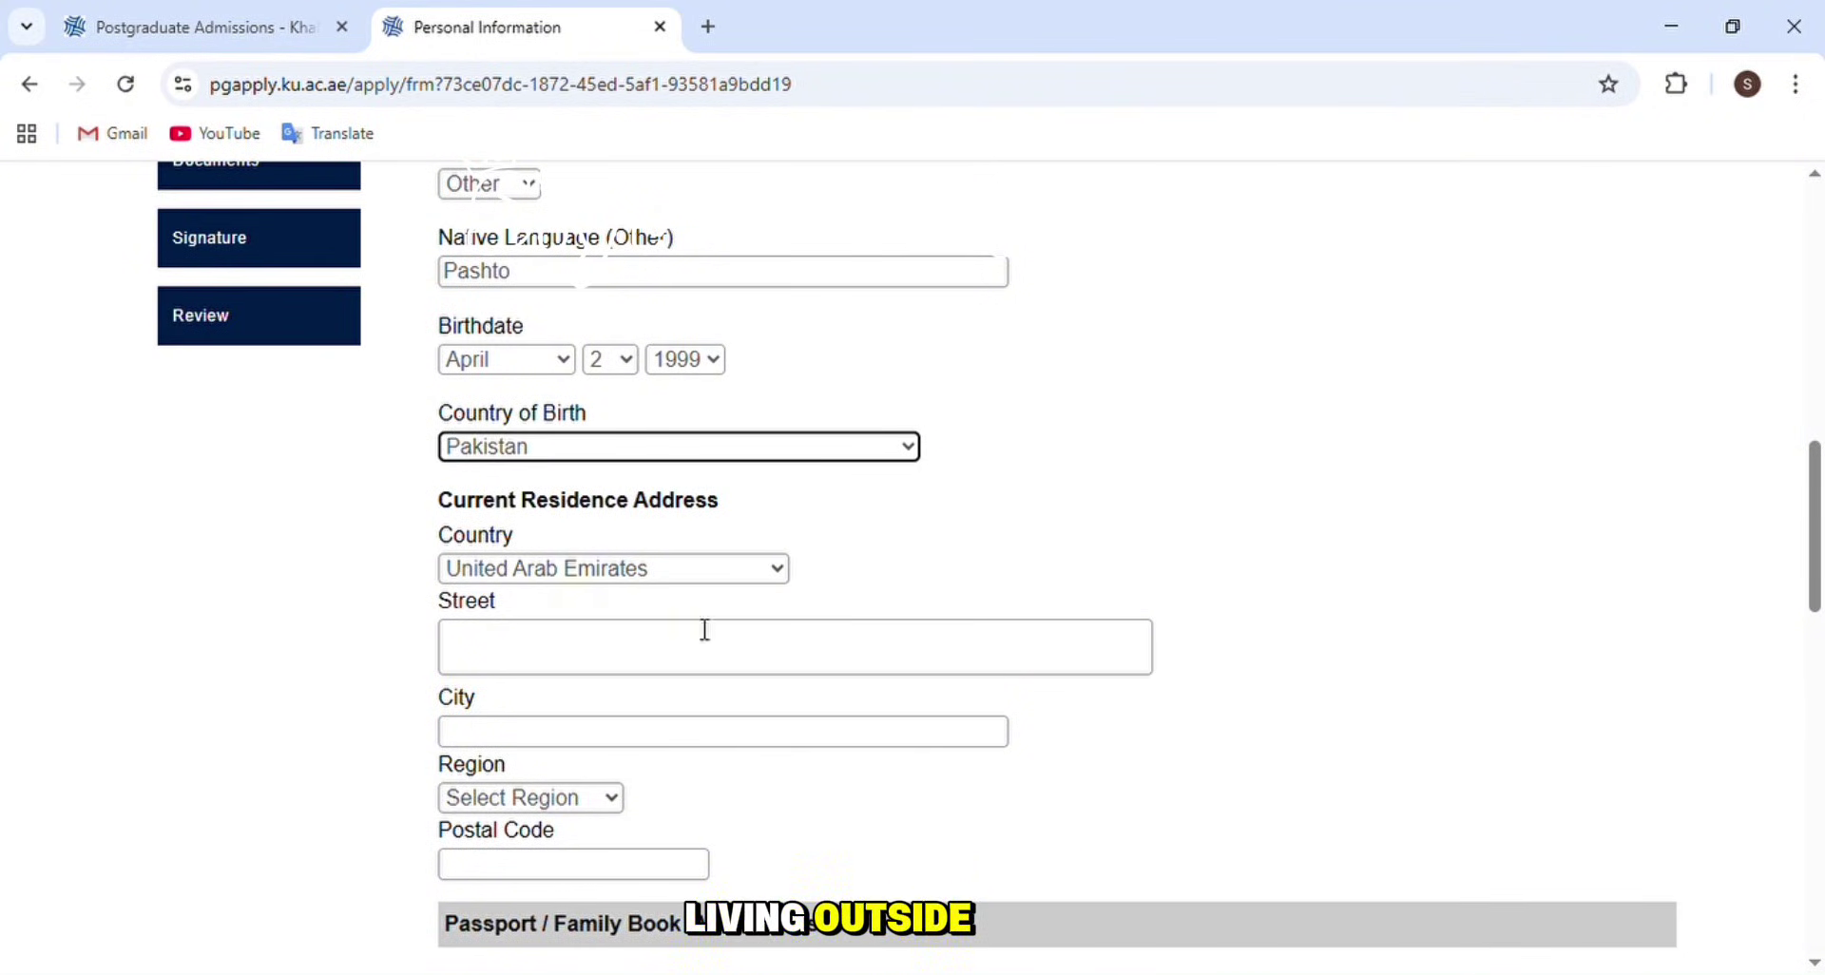
pyautogui.click(684, 574)
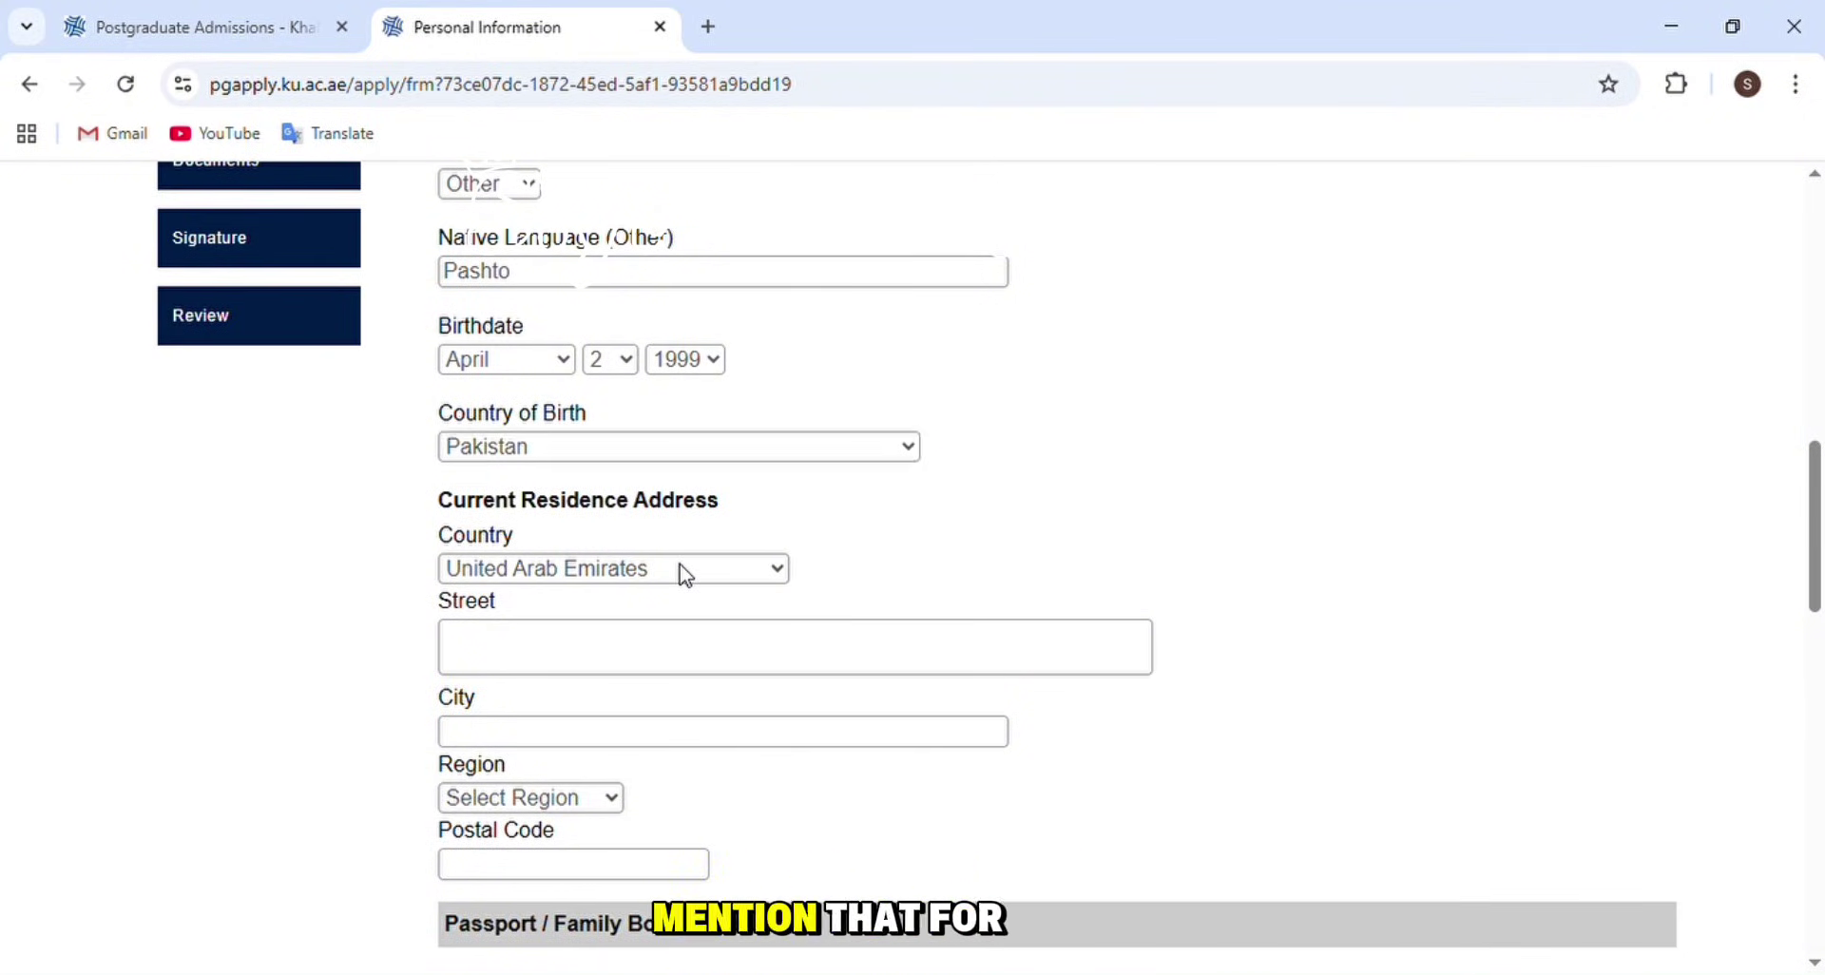
pyautogui.press('p')
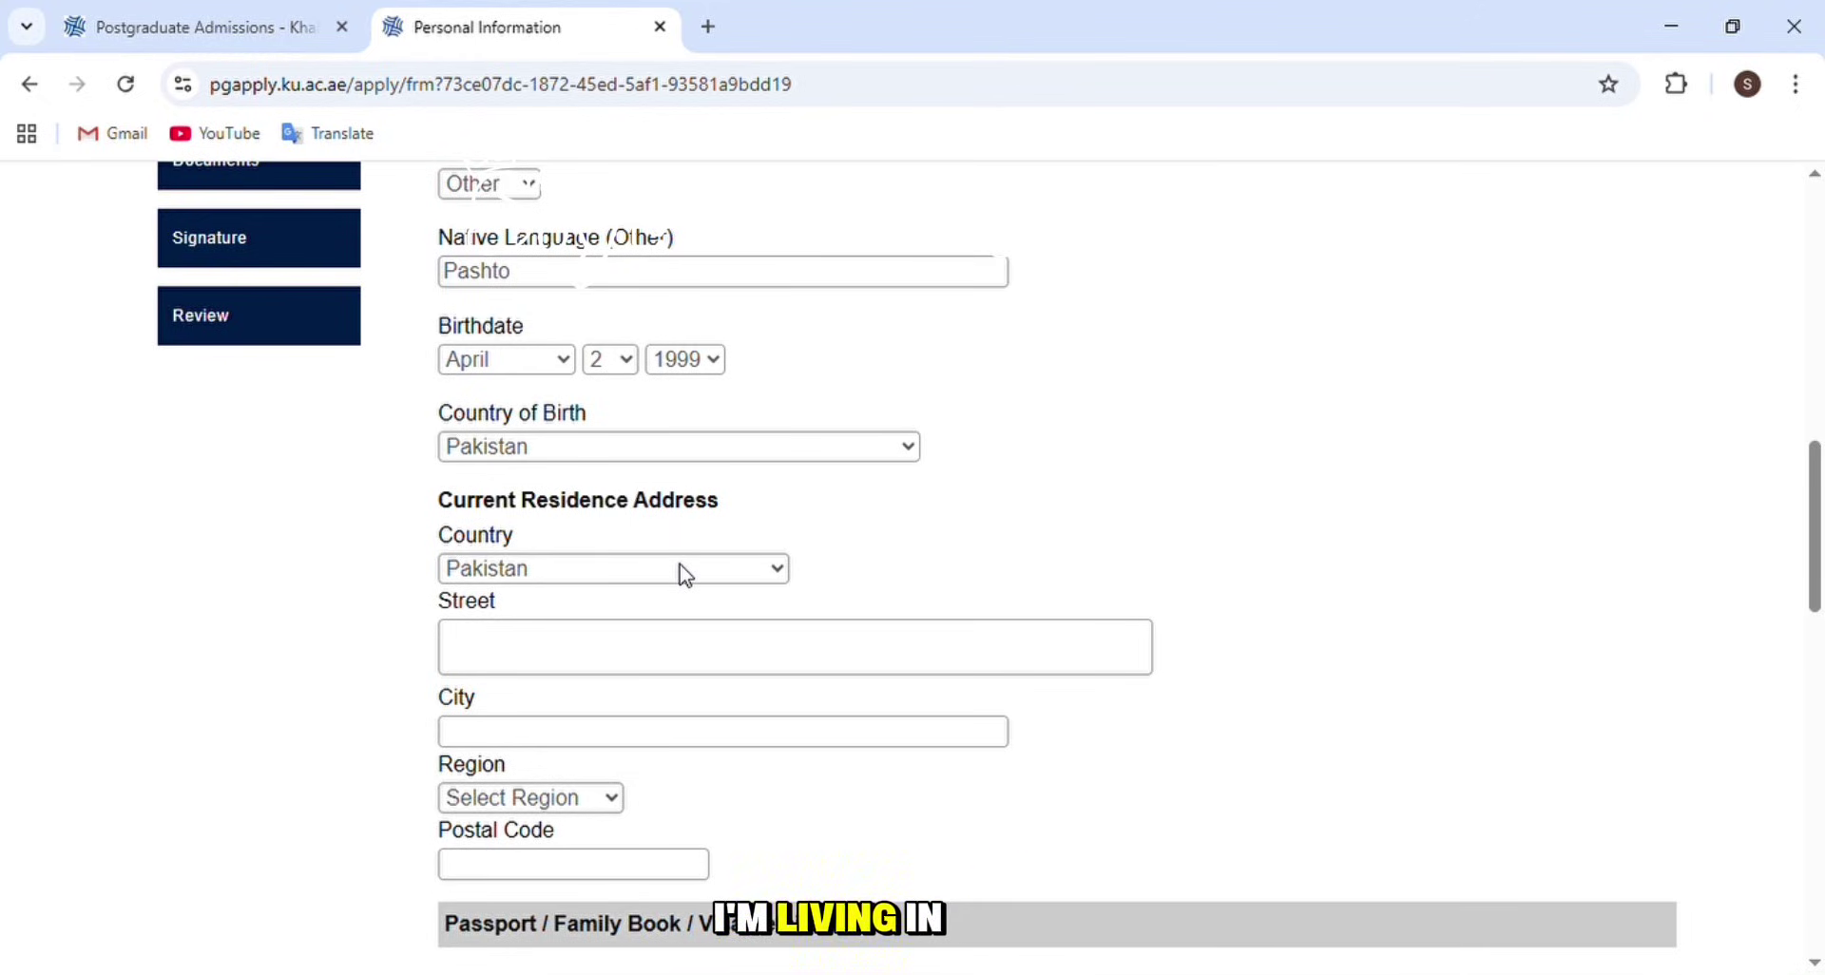
pyautogui.click(684, 575)
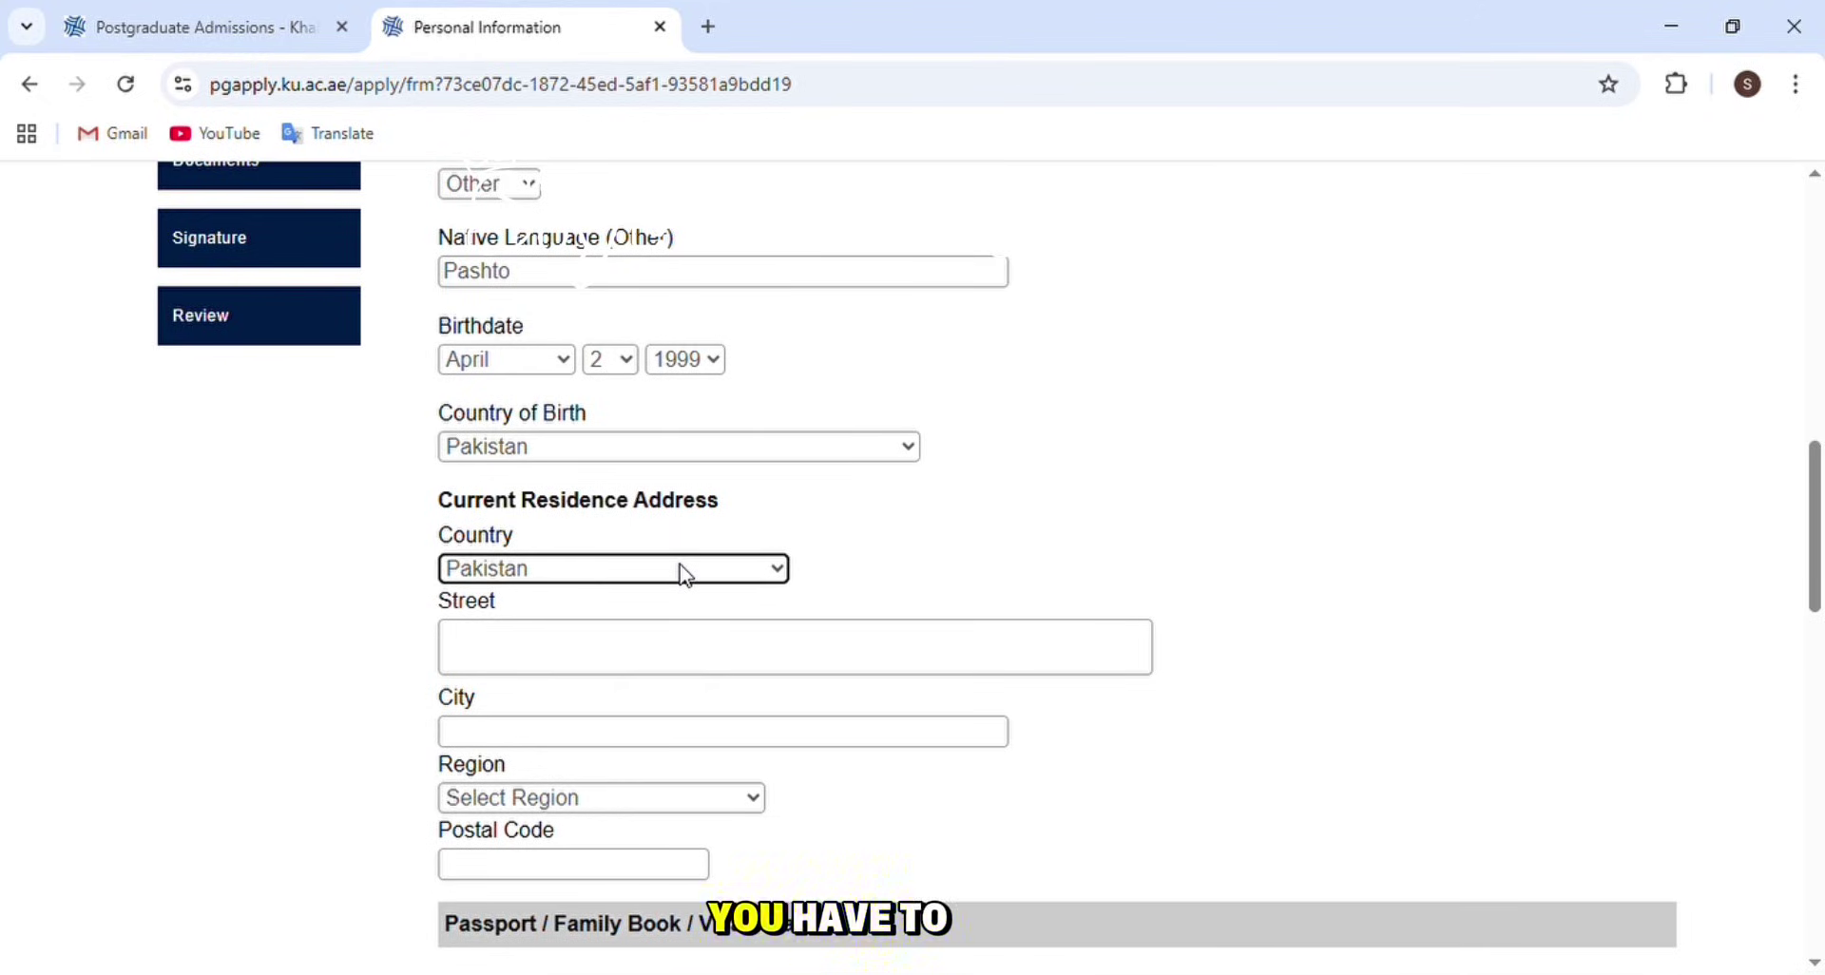
pyautogui.click(683, 646)
# - Enter the street address and the city kARACHI
pyautogui.click(340, 649)
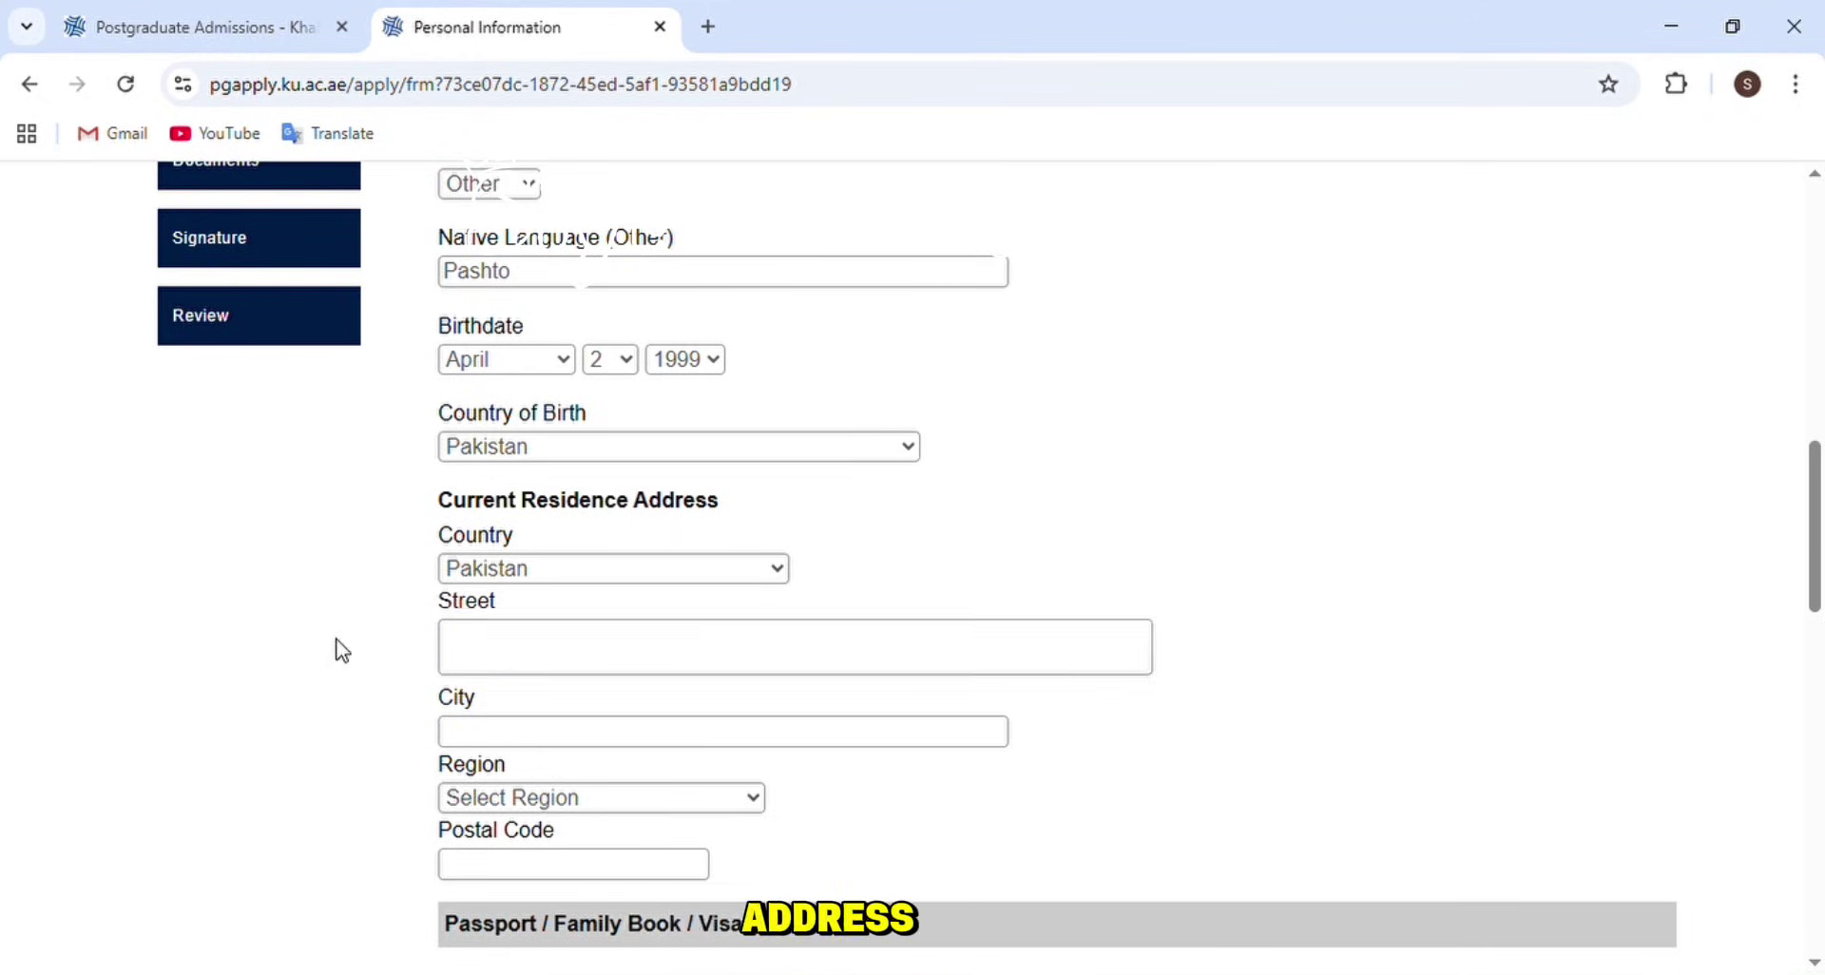
pyautogui.click(563, 660)
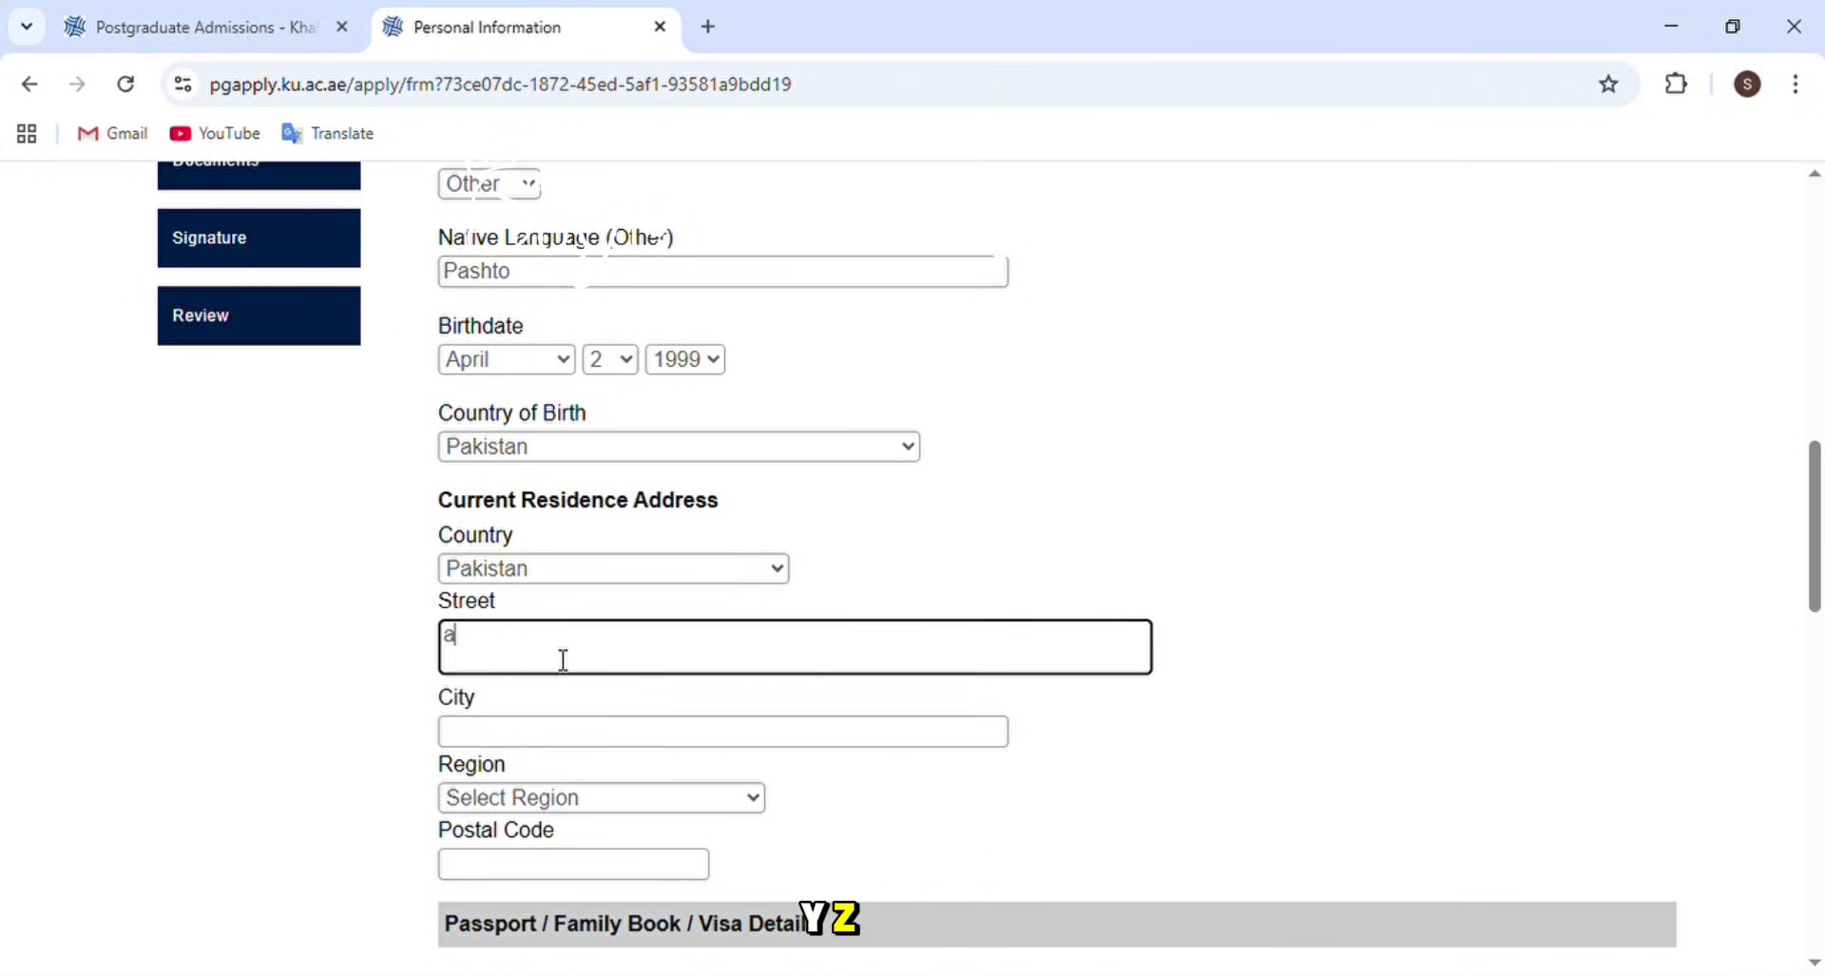
pyautogui.write('abc steert')
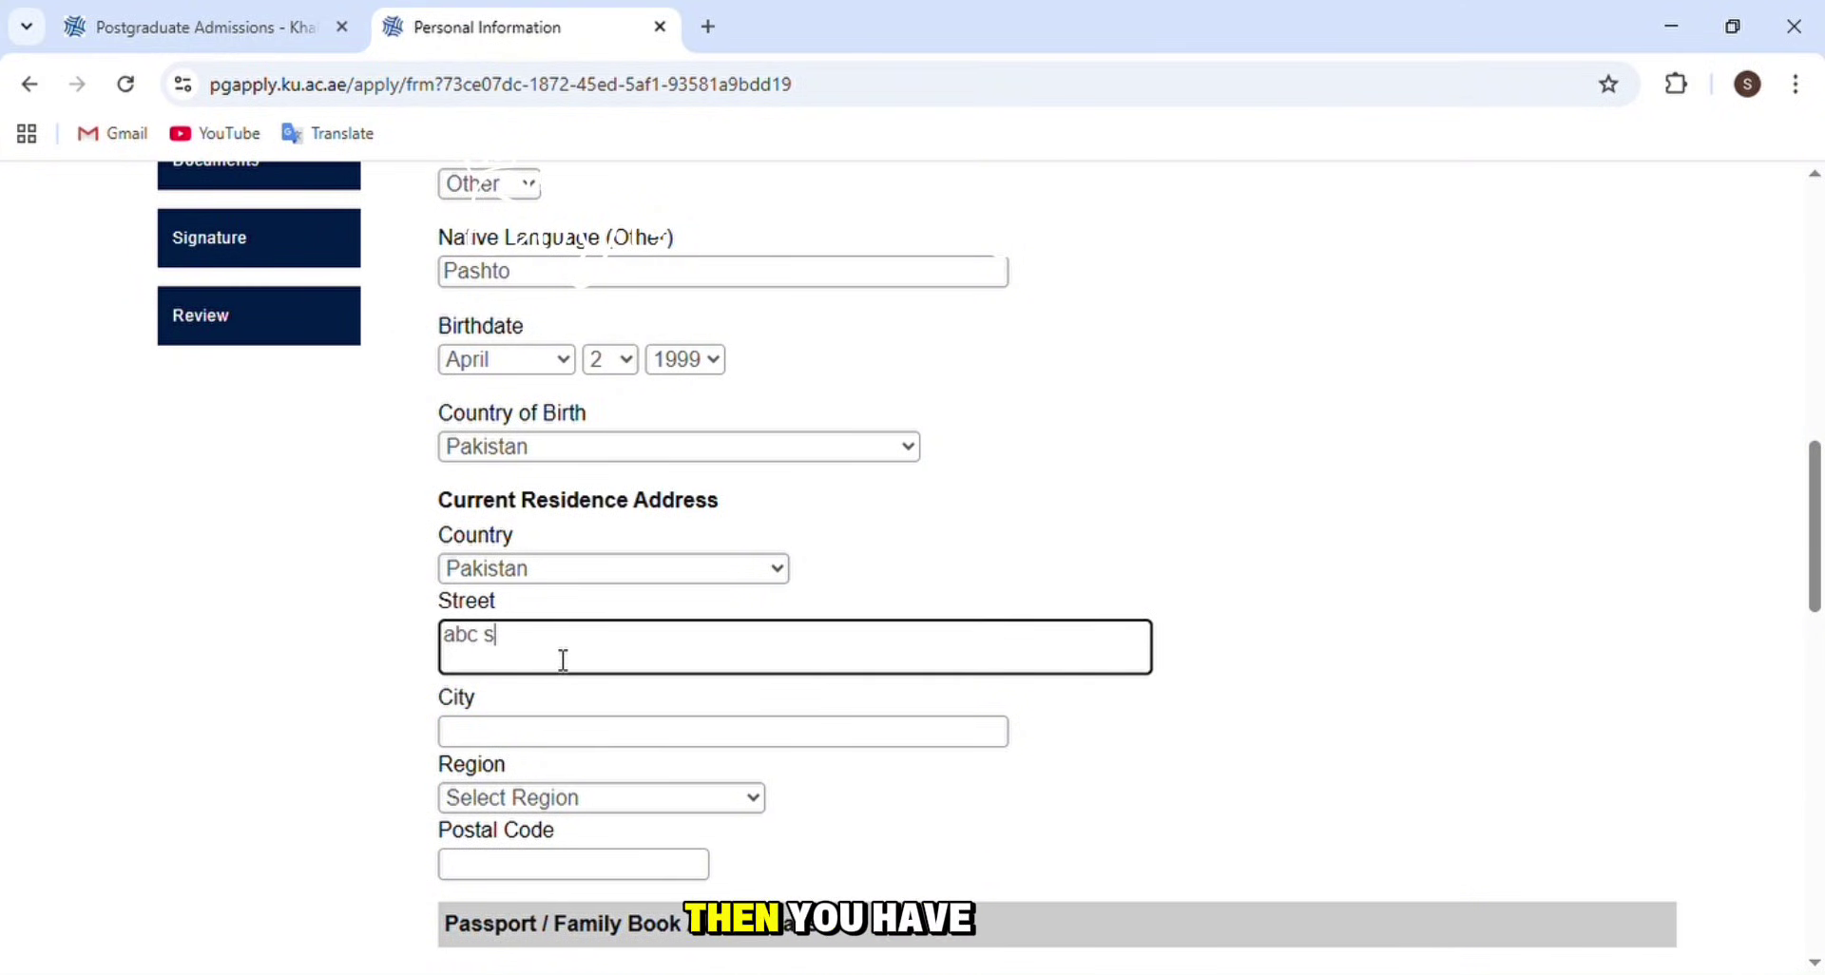
pyautogui.click(535, 741)
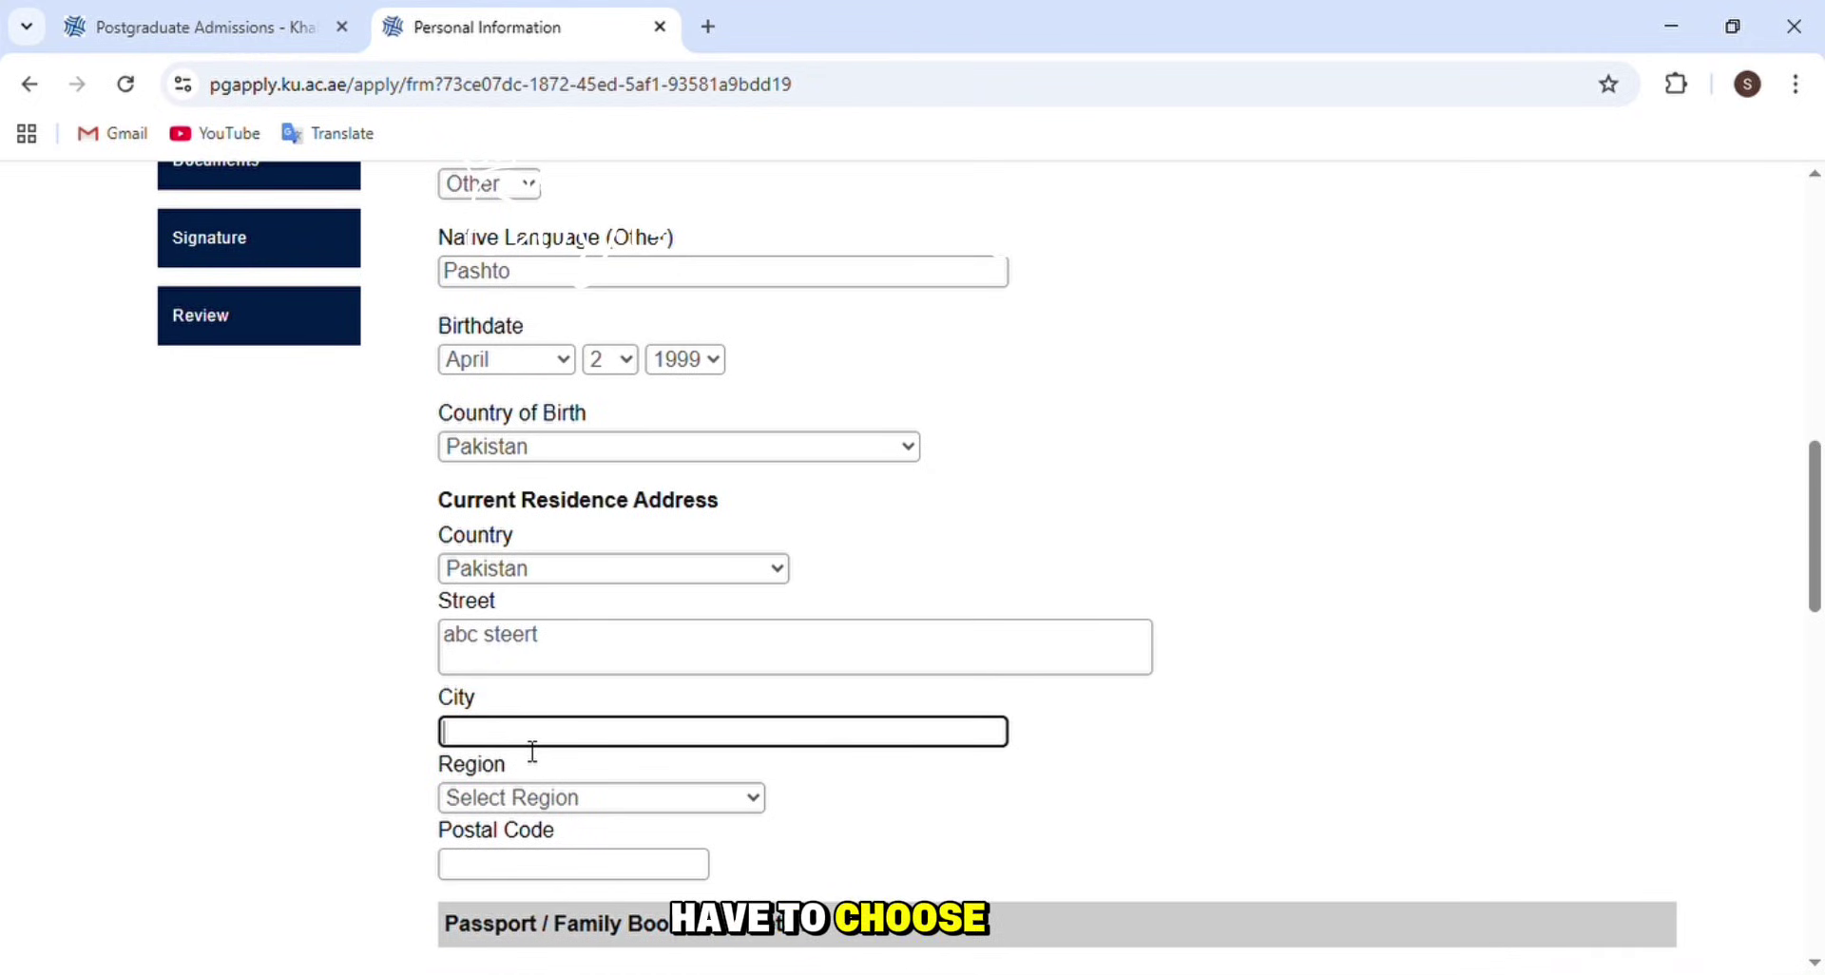
pyautogui.write('k')
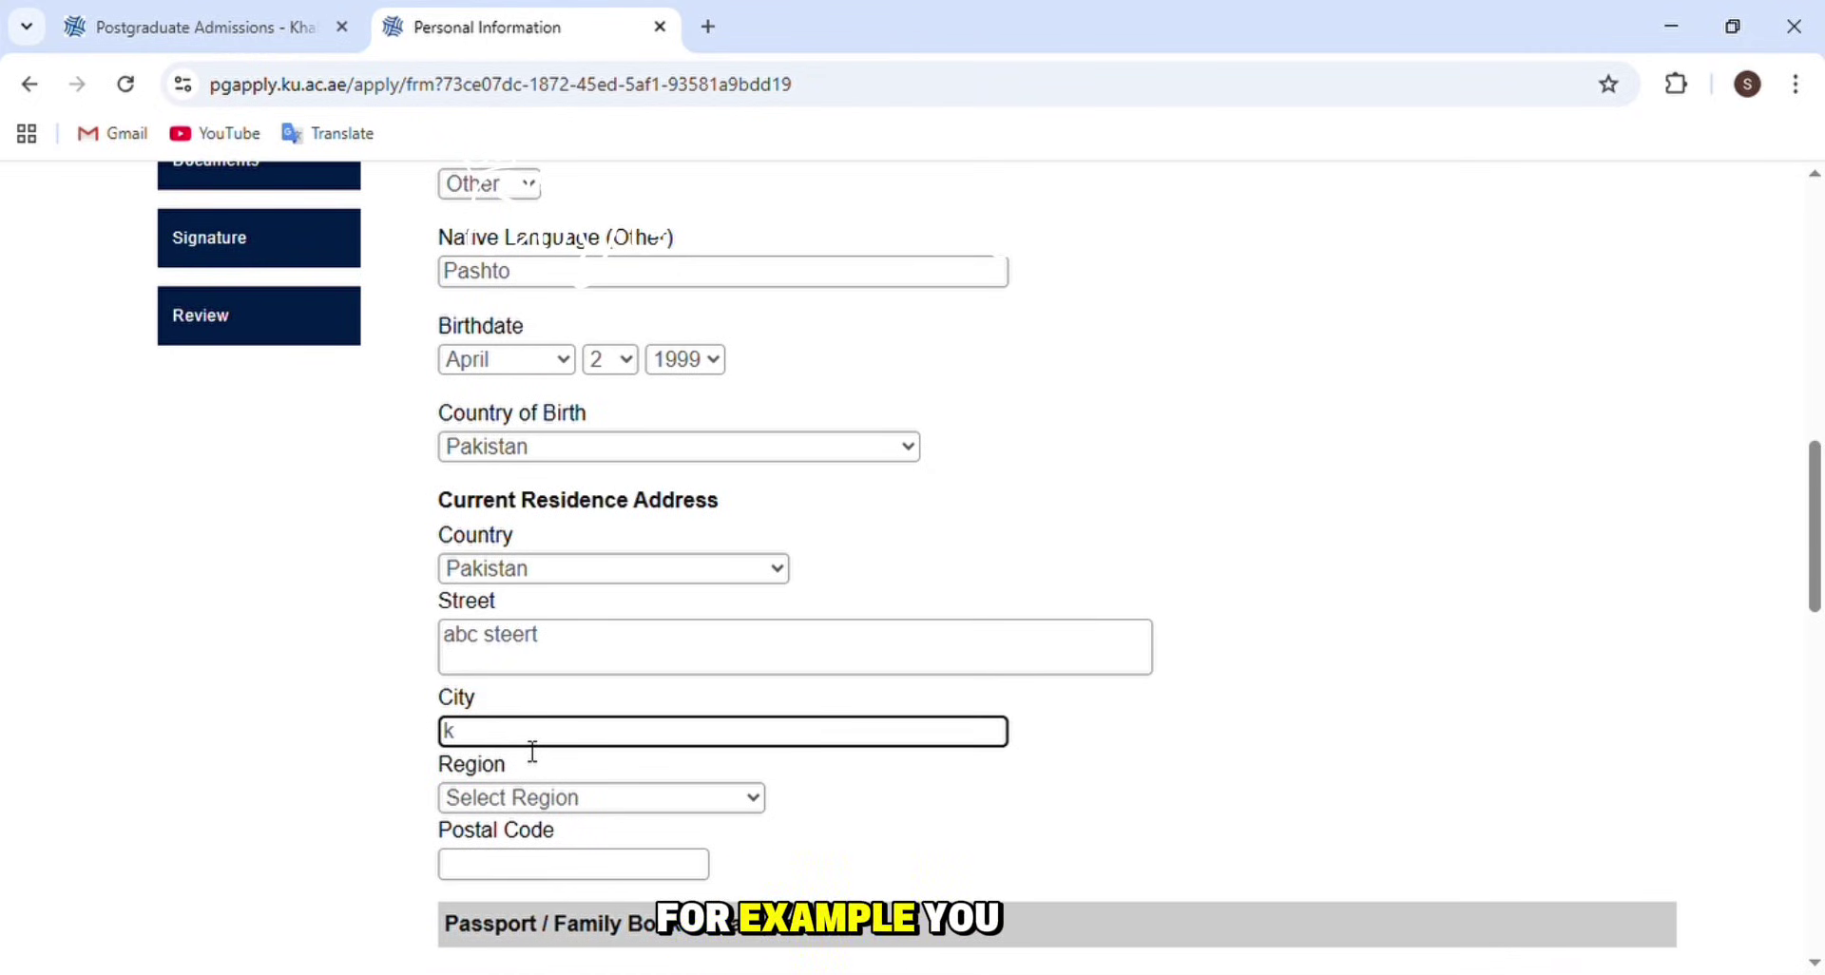
pyautogui.write('ARA')
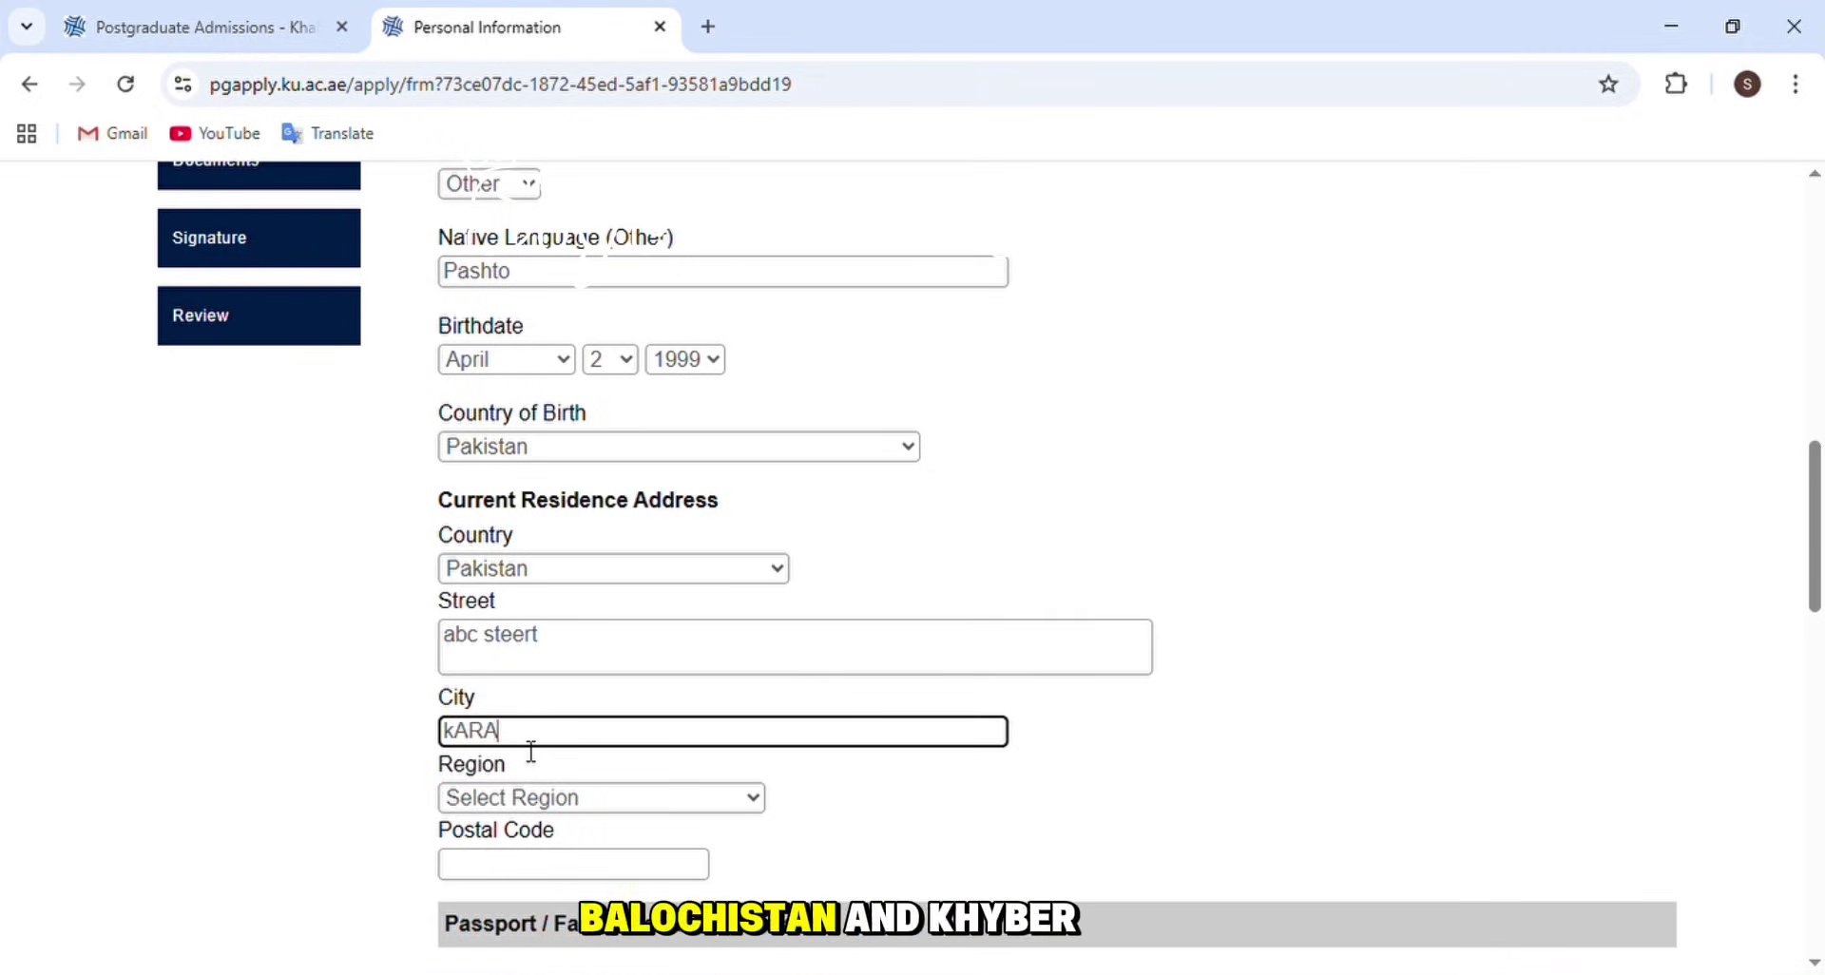
pyautogui.write('CHI')
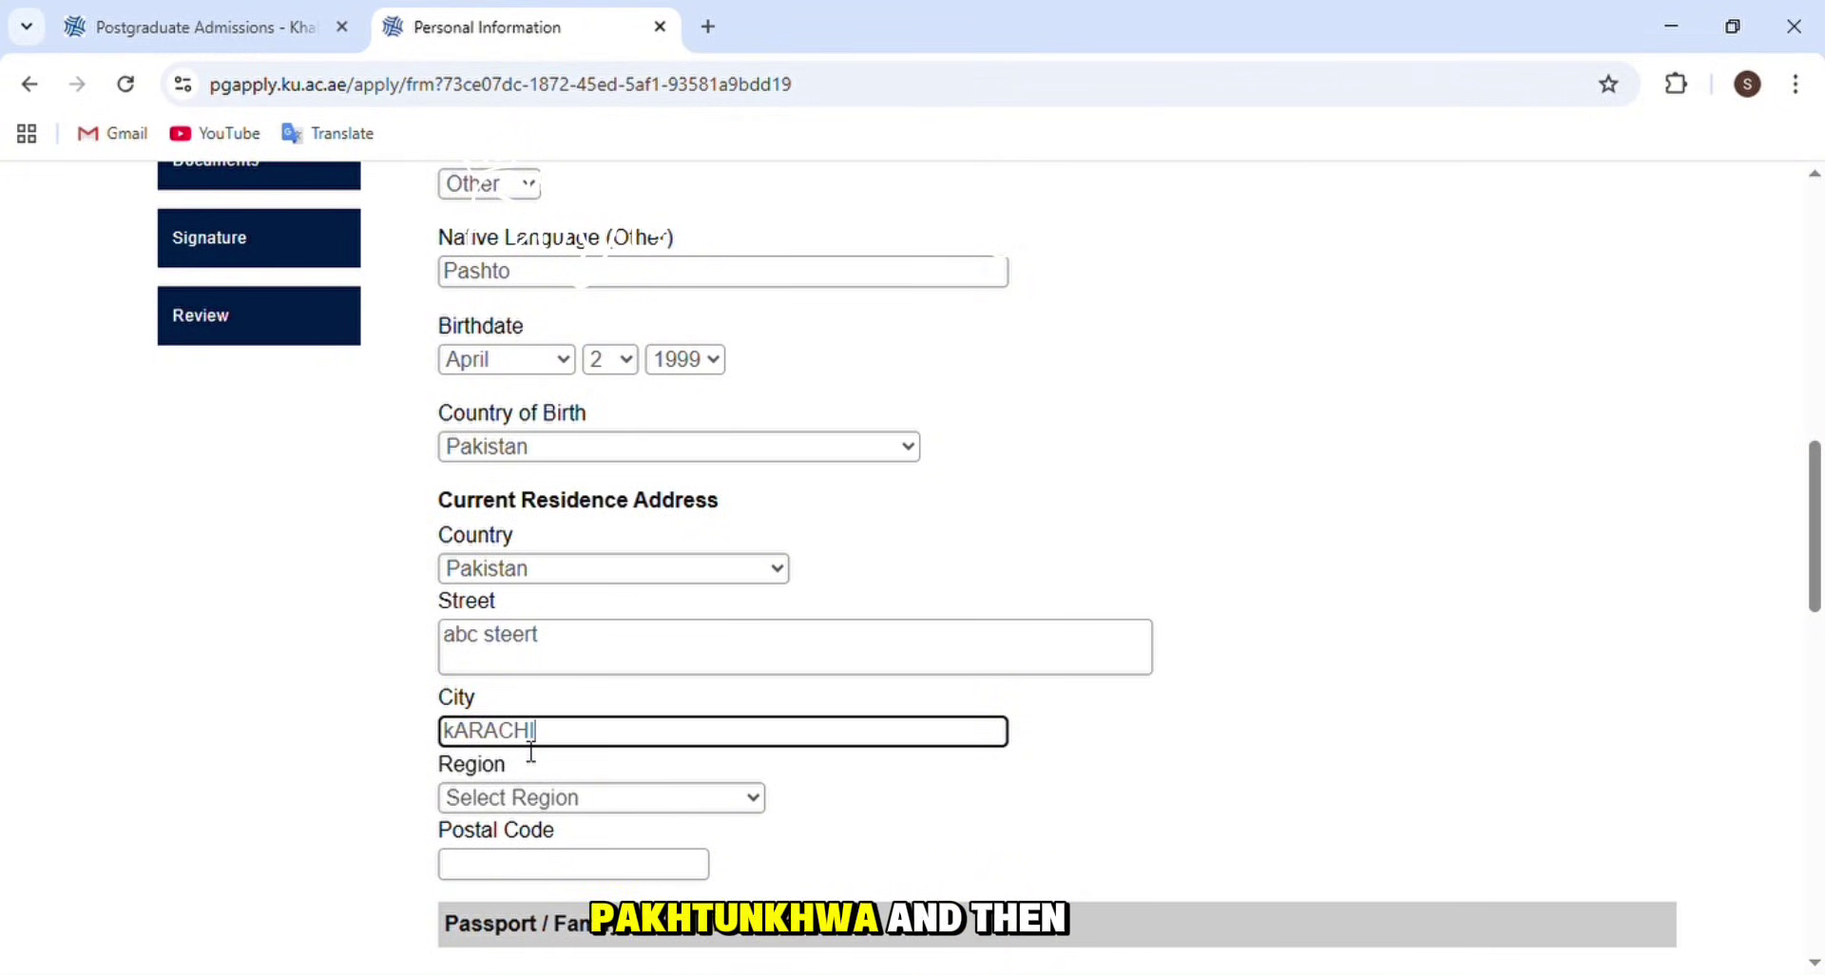
pyautogui.click(352, 722)
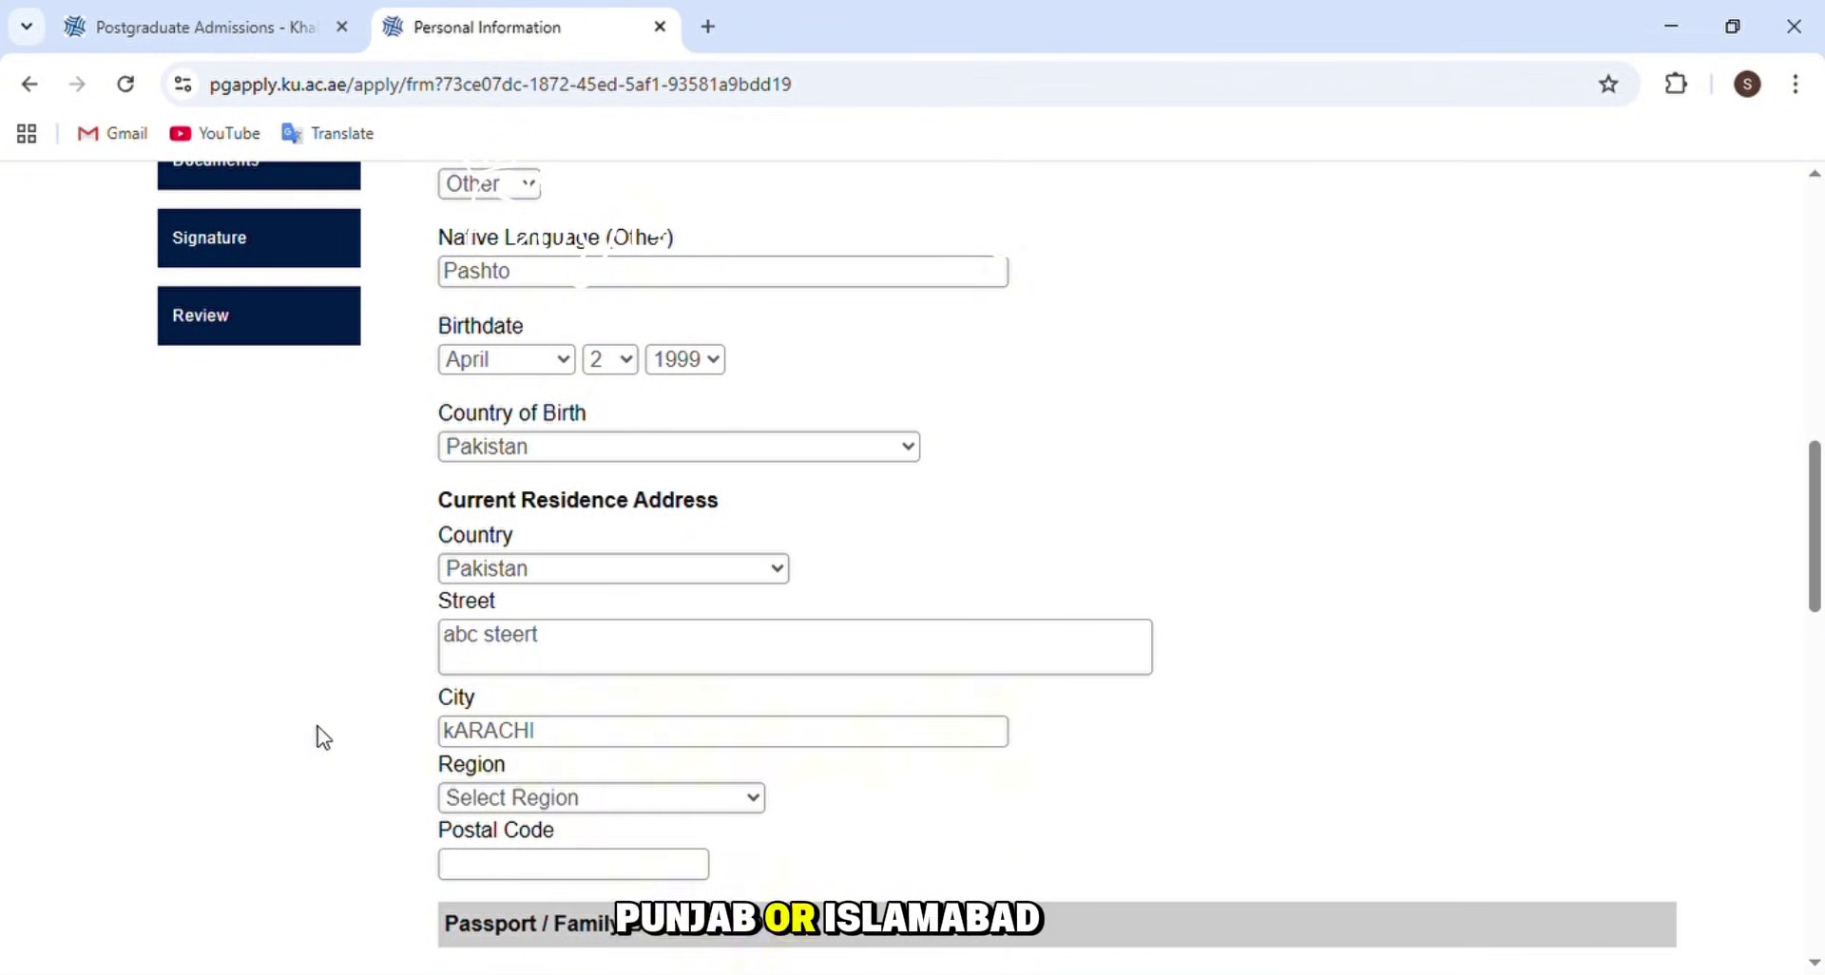
# - Choose Sindh as the region and enter the postal code
pyautogui.scroll(-1, 605, 753)
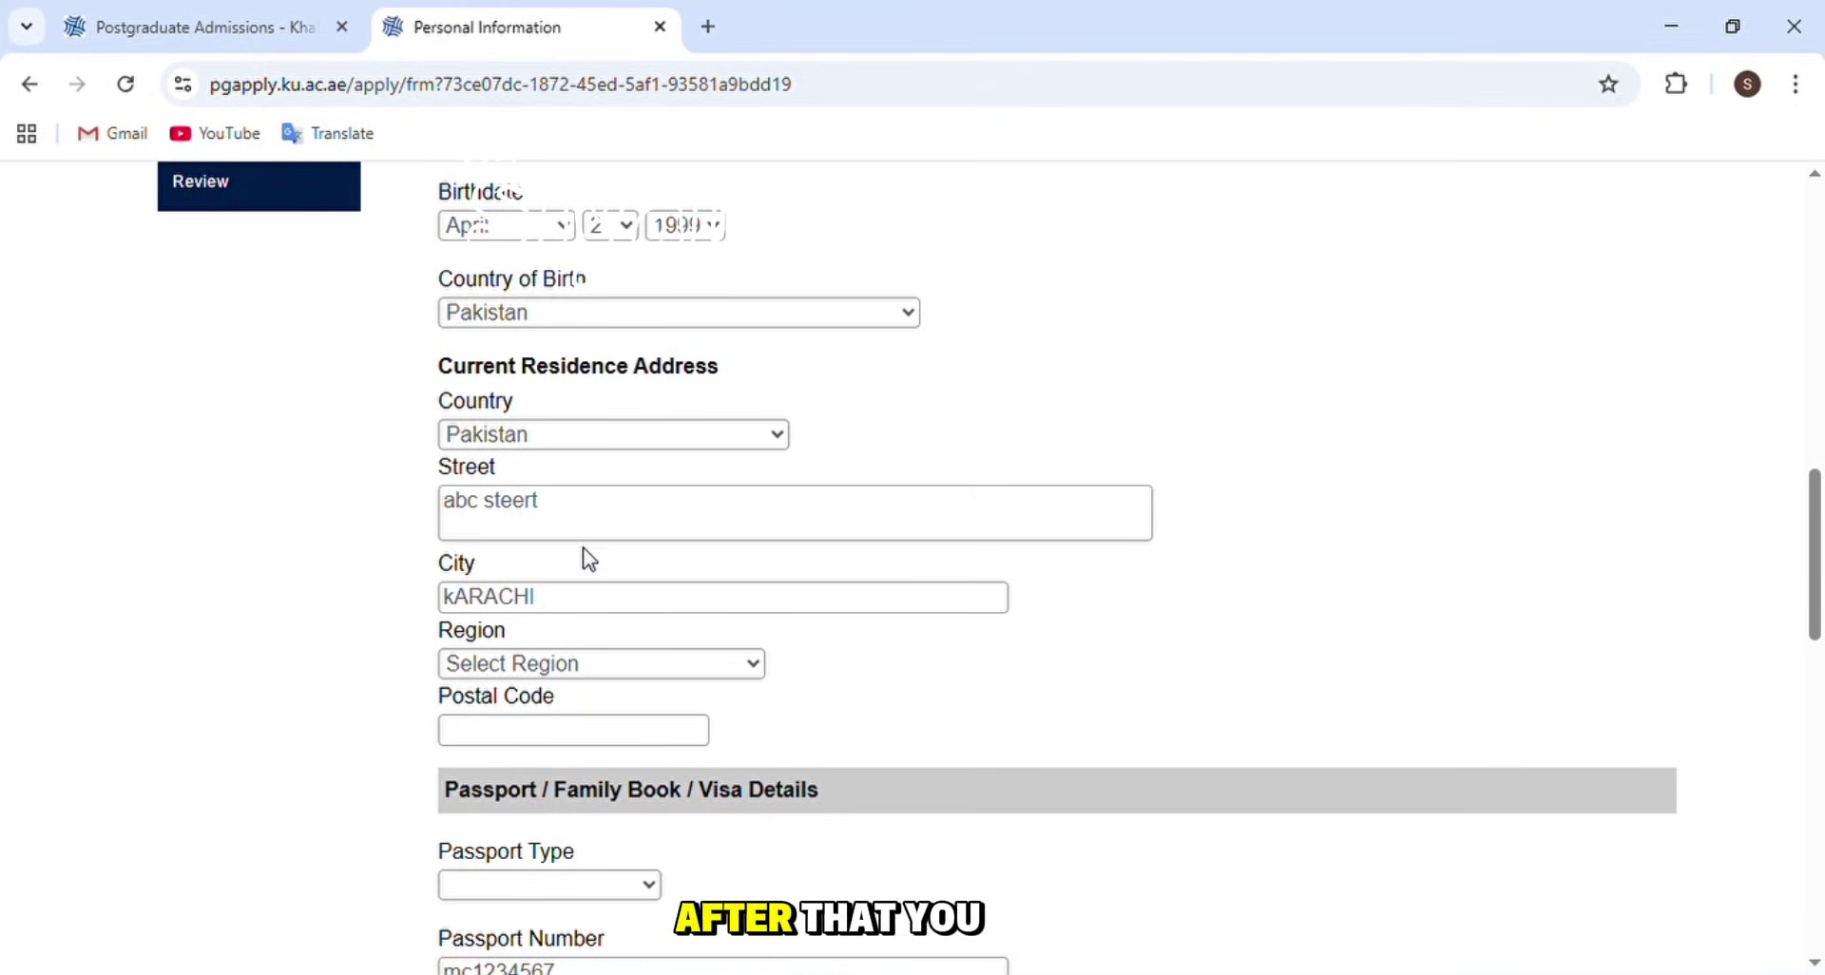
pyautogui.click(521, 631)
pyautogui.press('s')
pyautogui.click(702, 741)
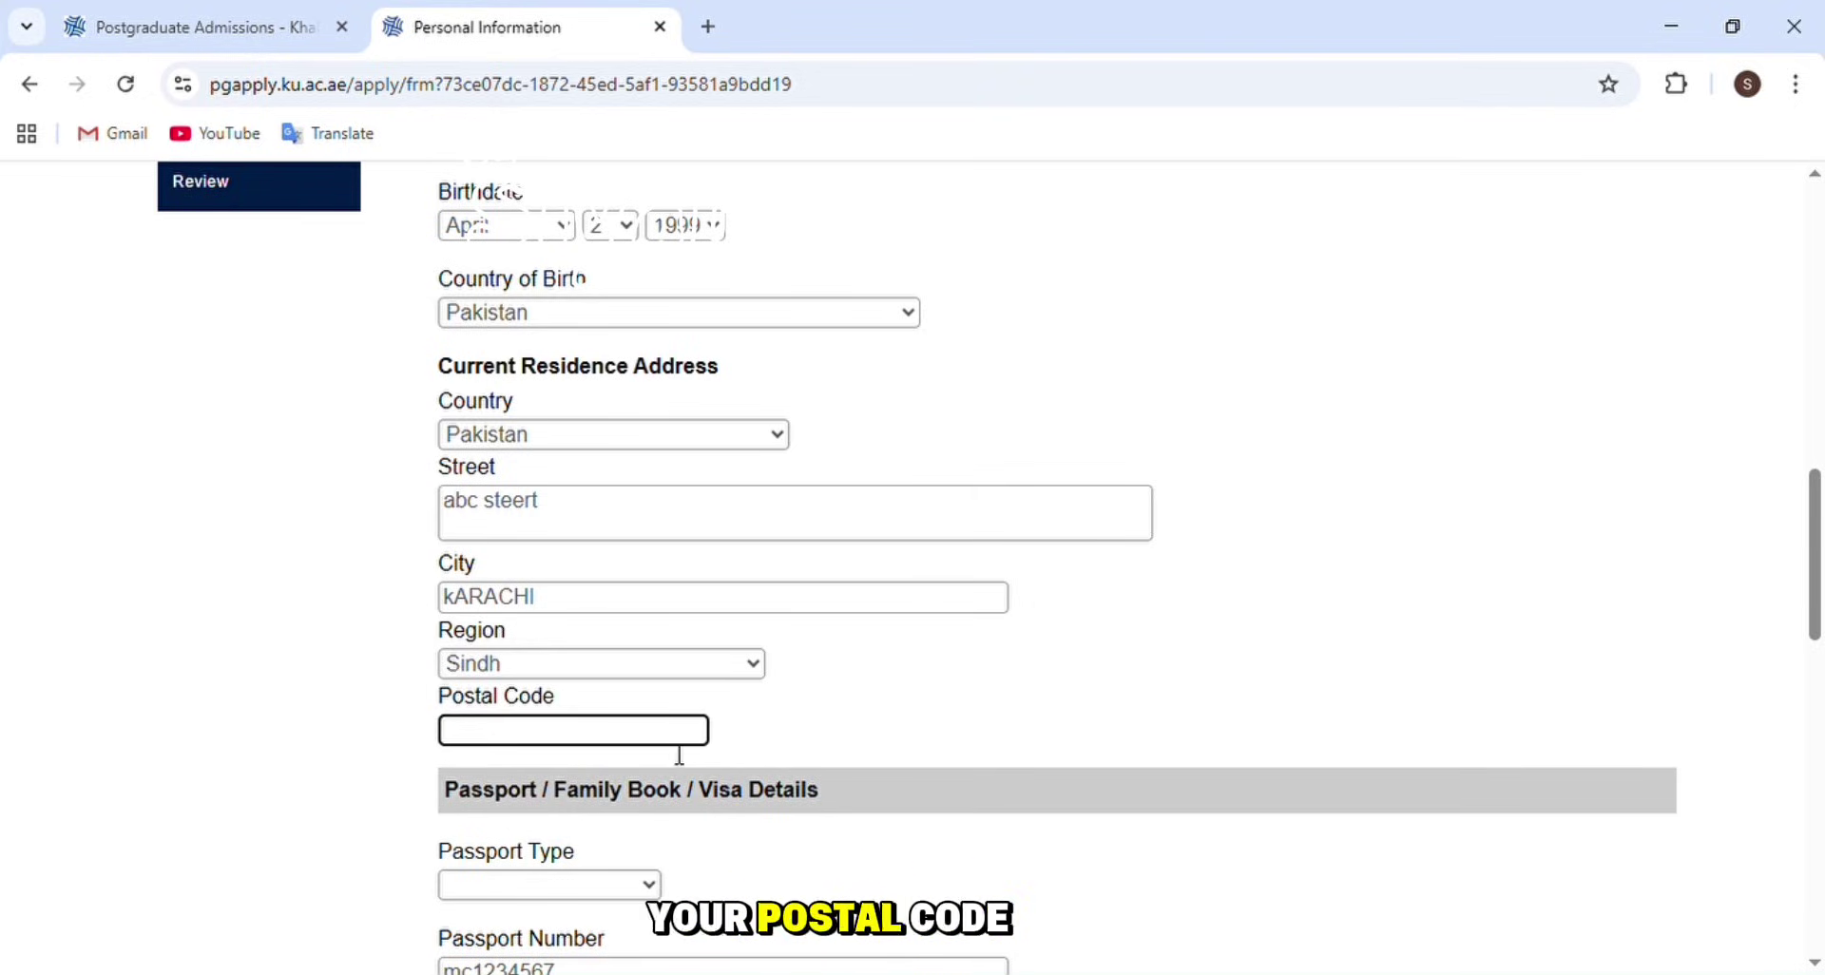
pyautogui.write('123')
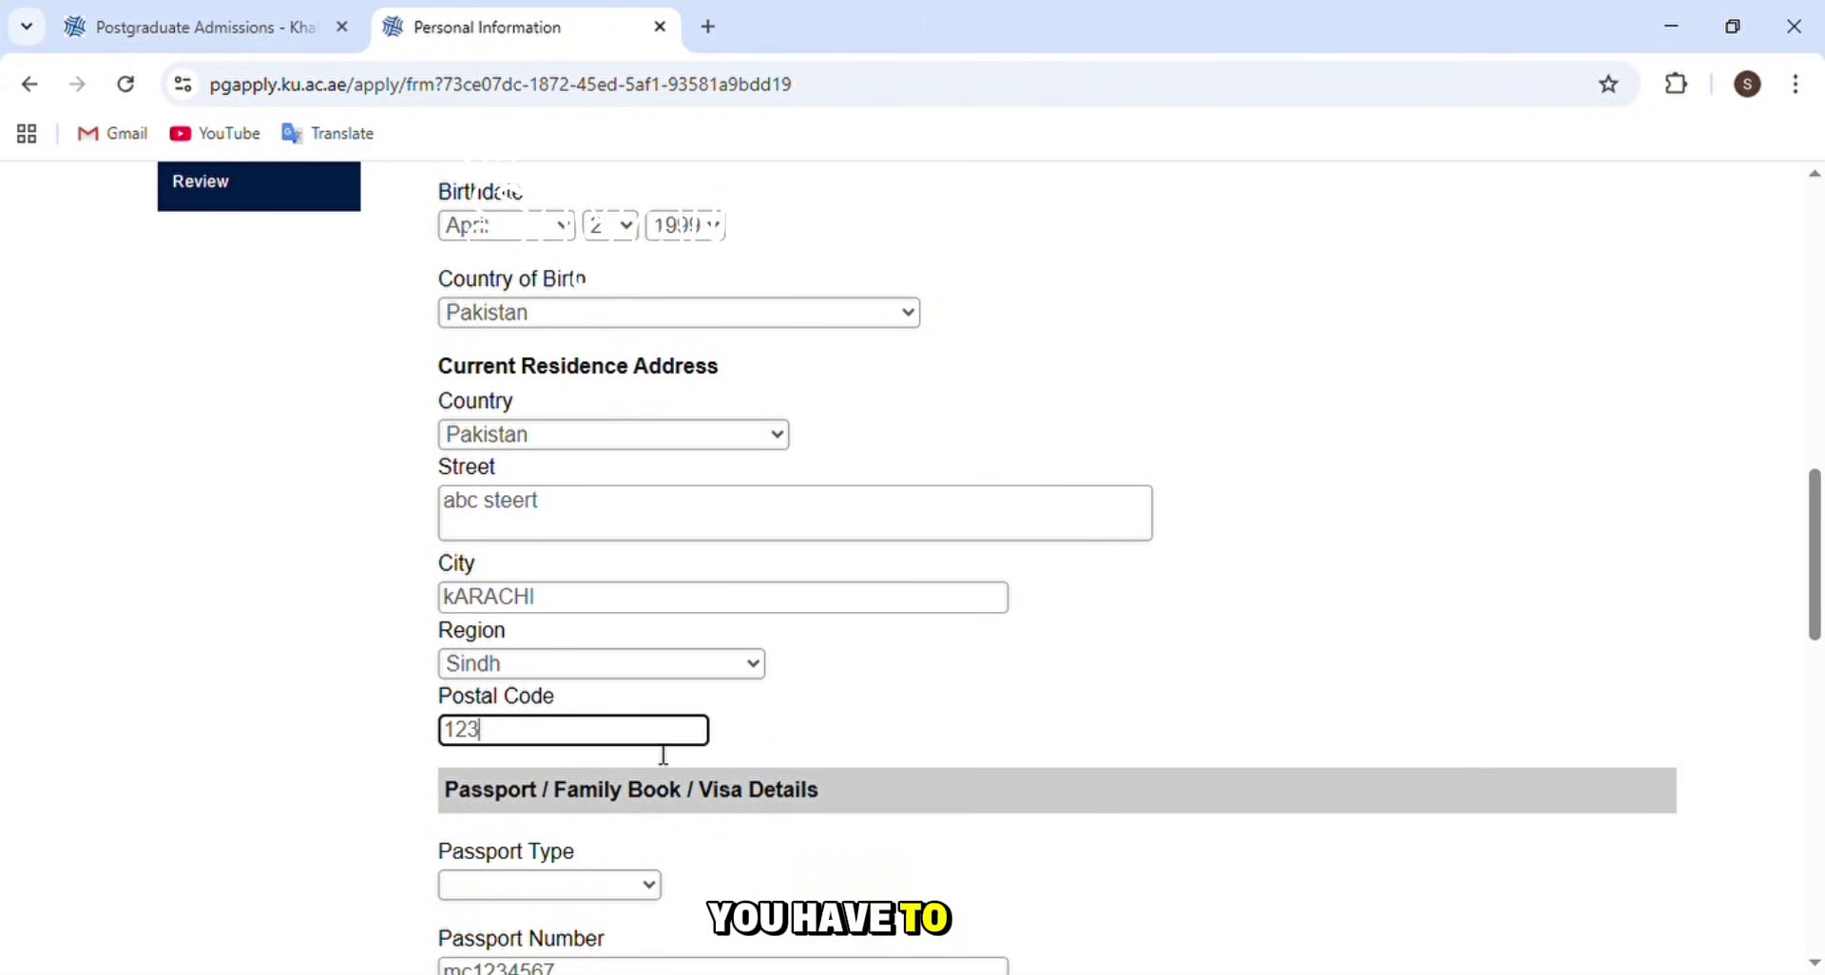
pyautogui.write('454')
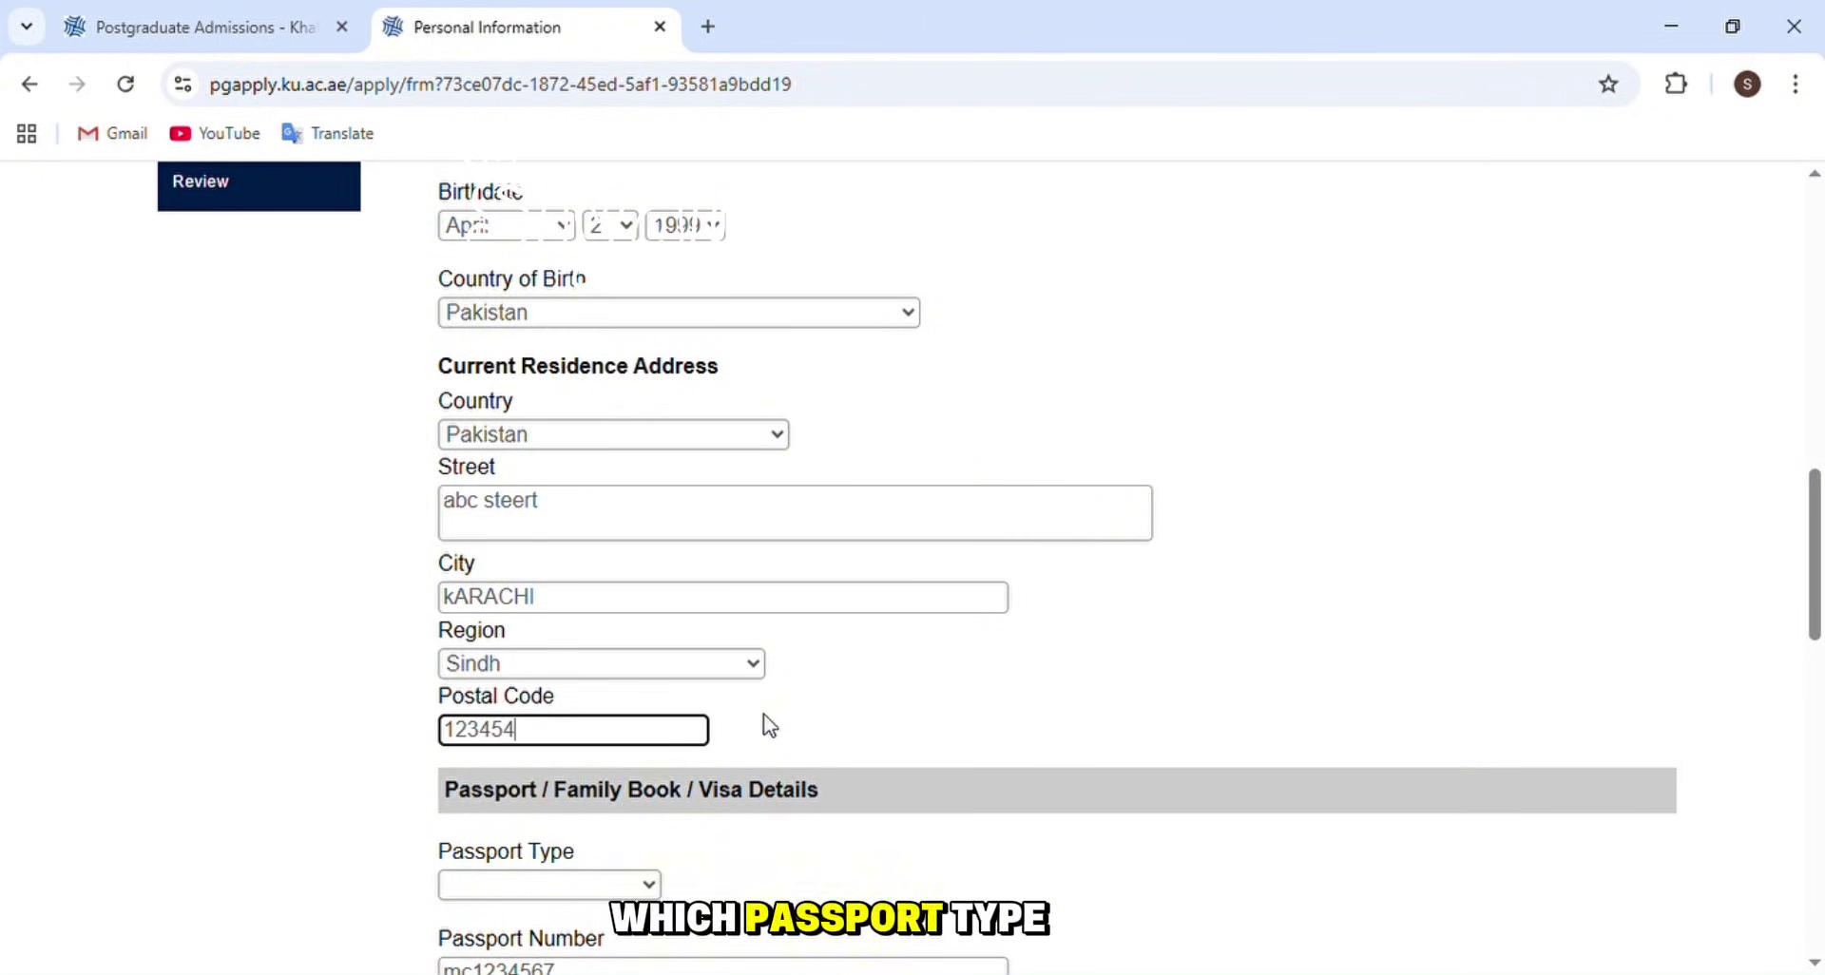
pyautogui.click(770, 725)
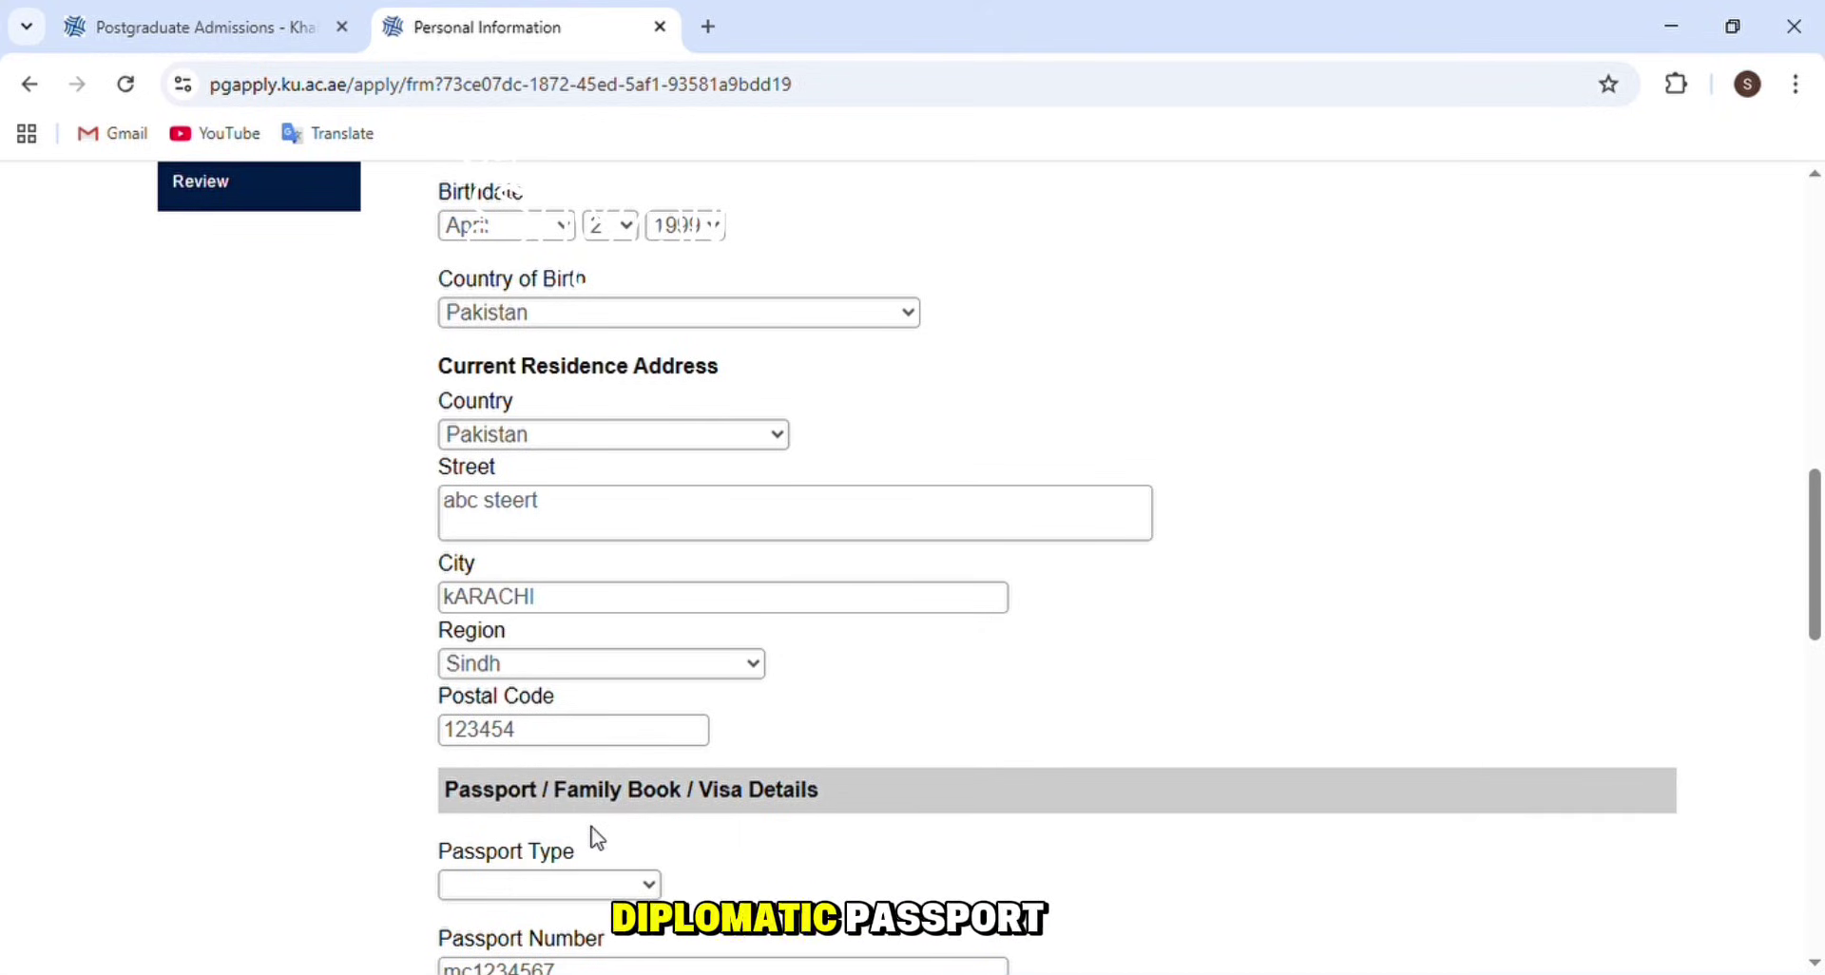
# - Set passport type to Regular/Ordinary and place of issue to Pakistan
pyautogui.press('Down')
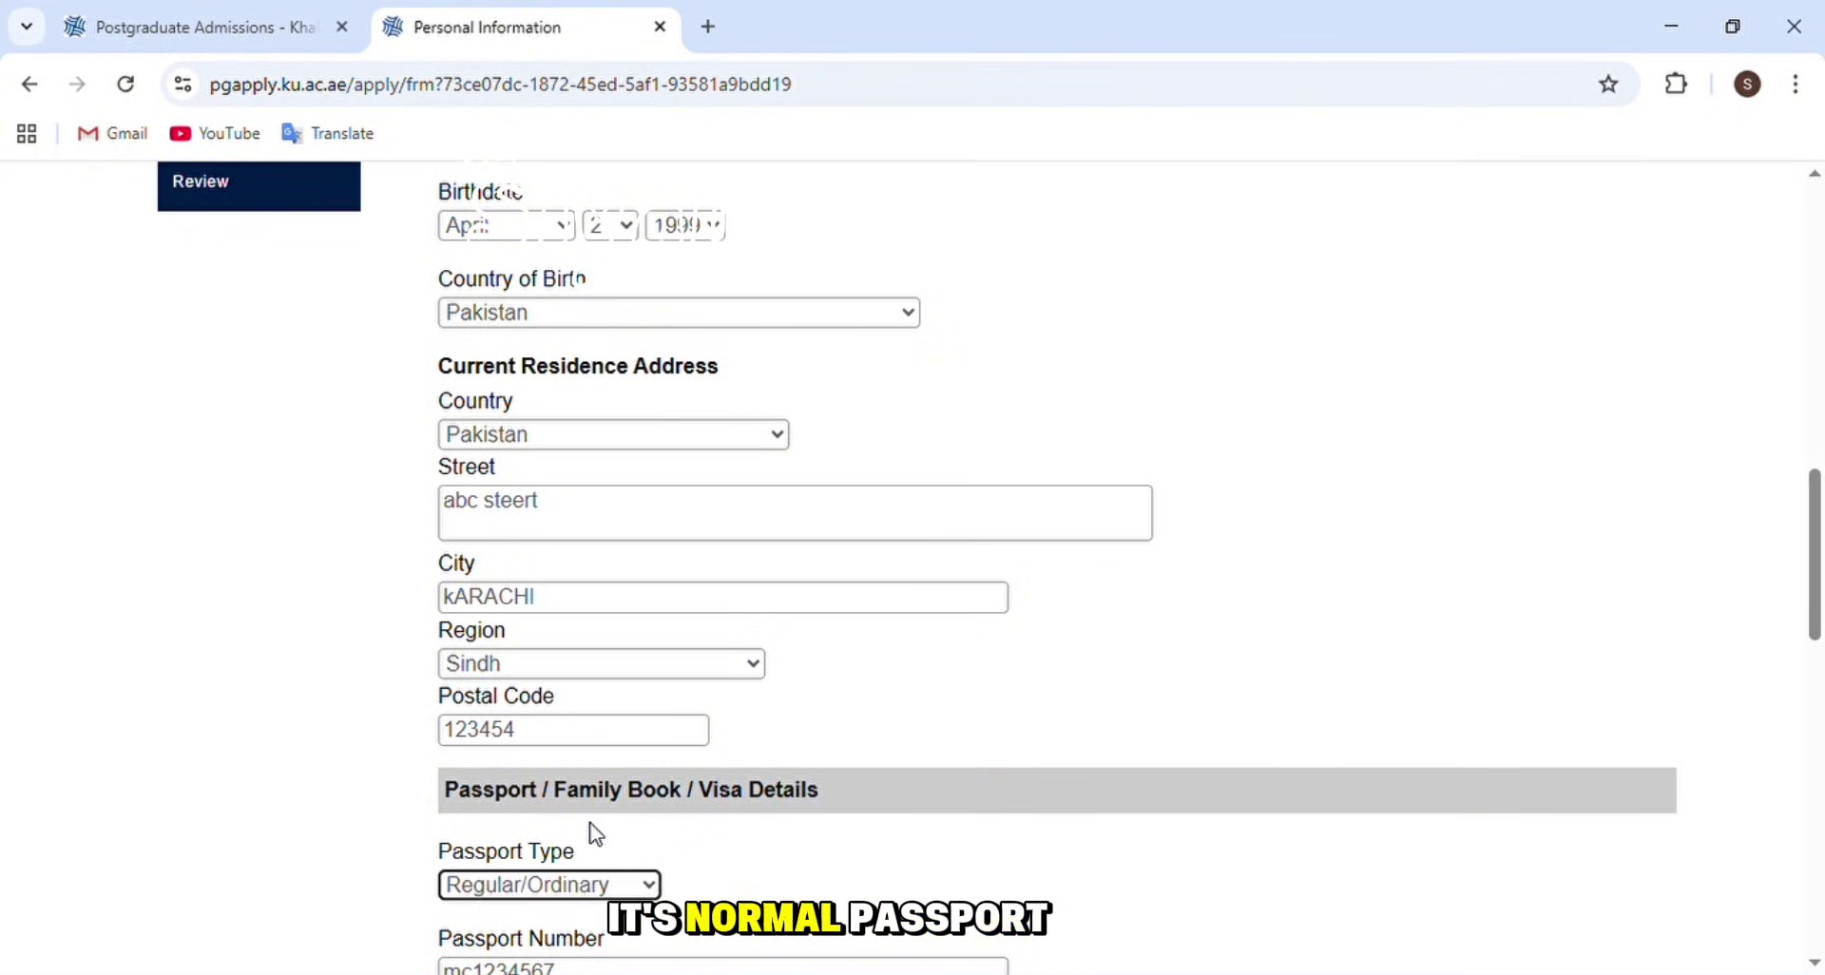
pyautogui.scroll(-1, 596, 817)
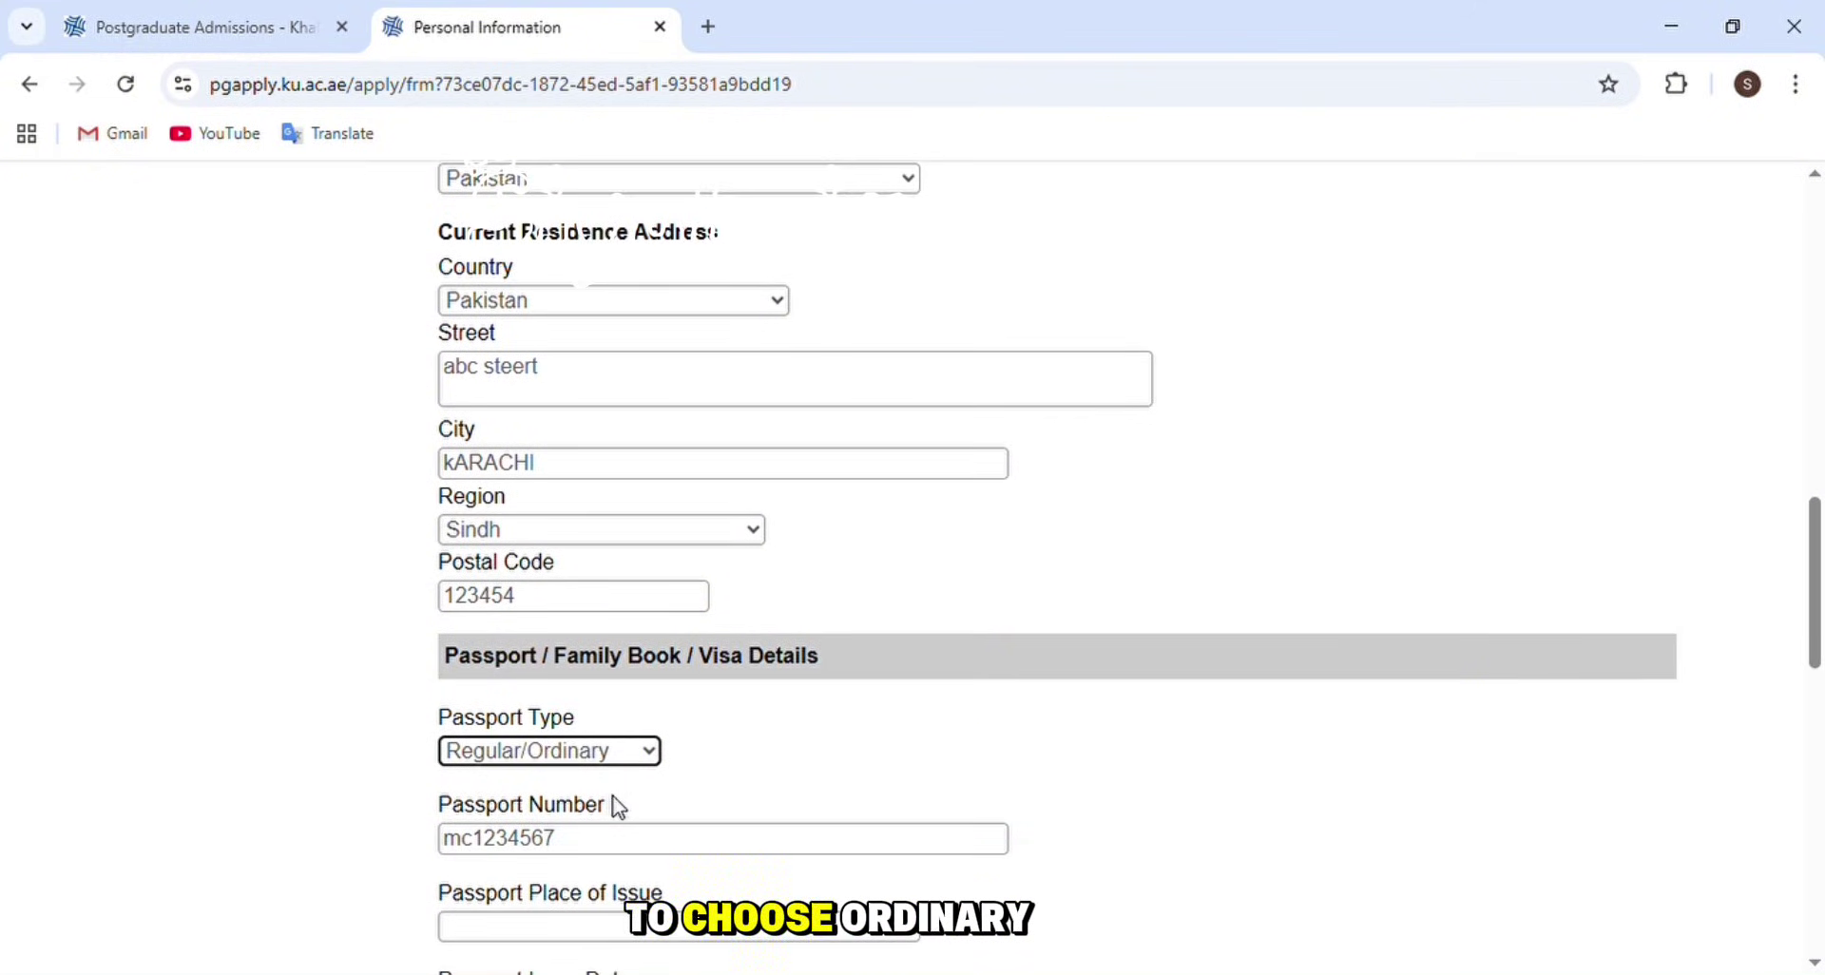
pyautogui.scroll(-1, 623, 794)
pyautogui.scroll(-2, 518, 736)
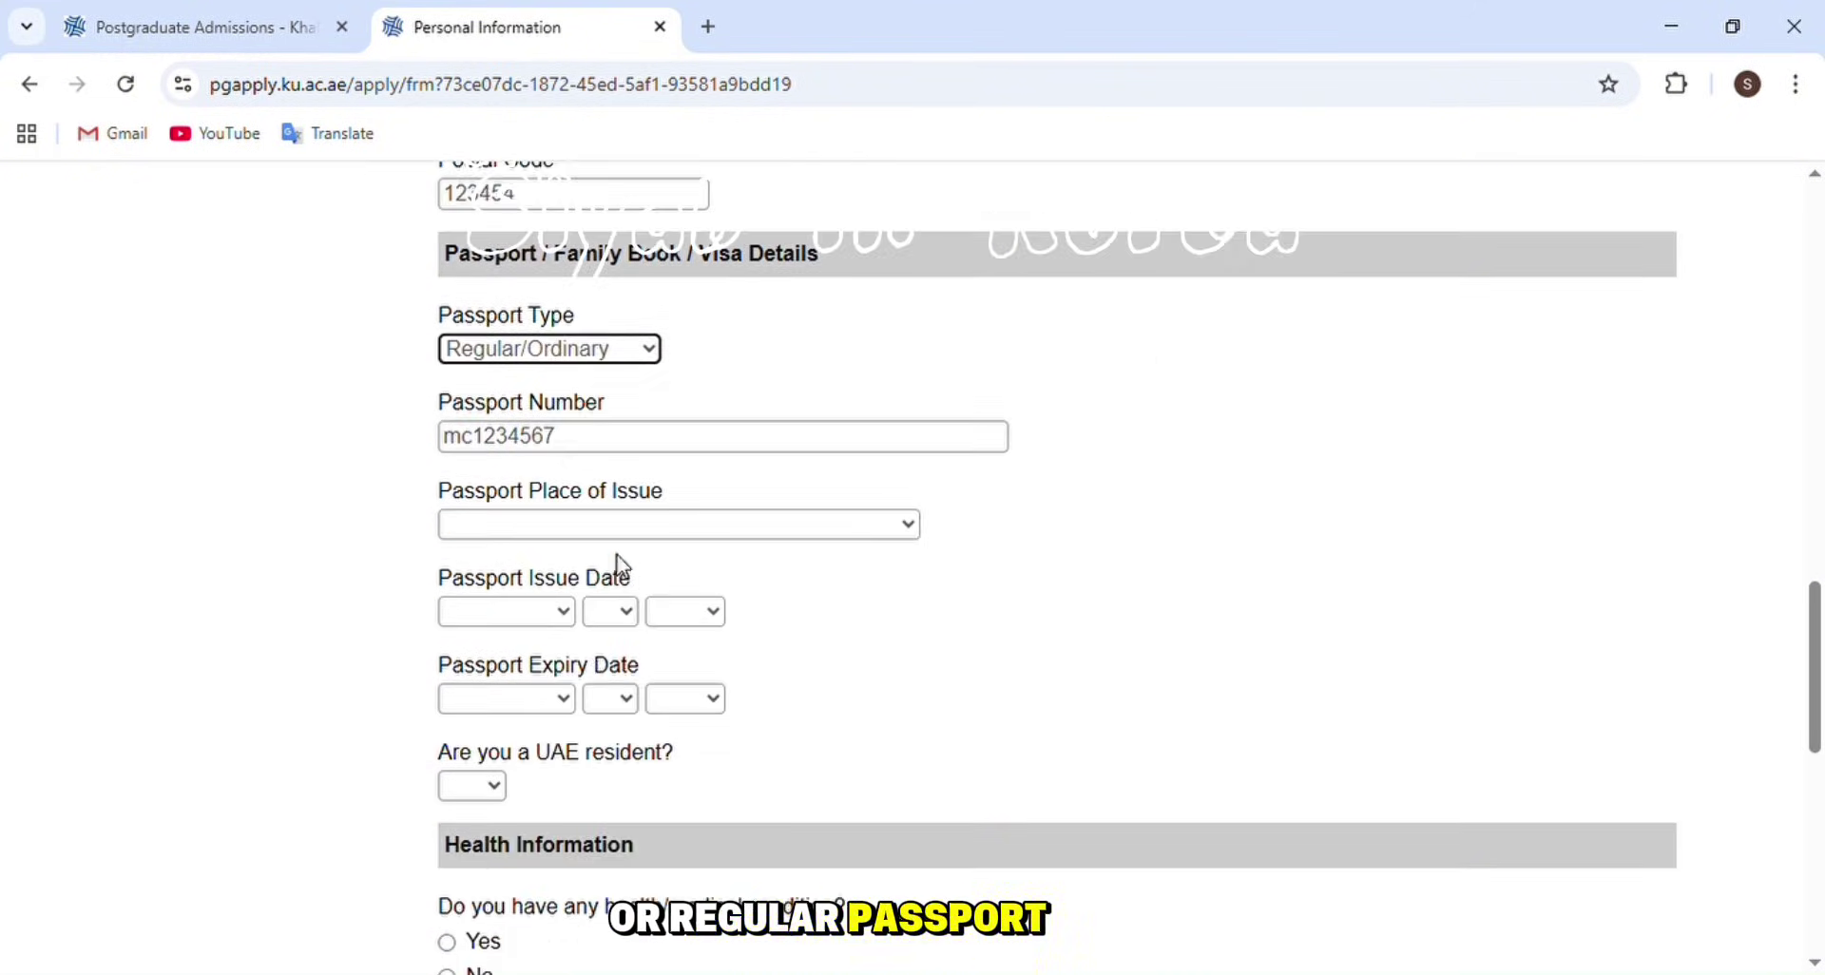
pyautogui.click(657, 533)
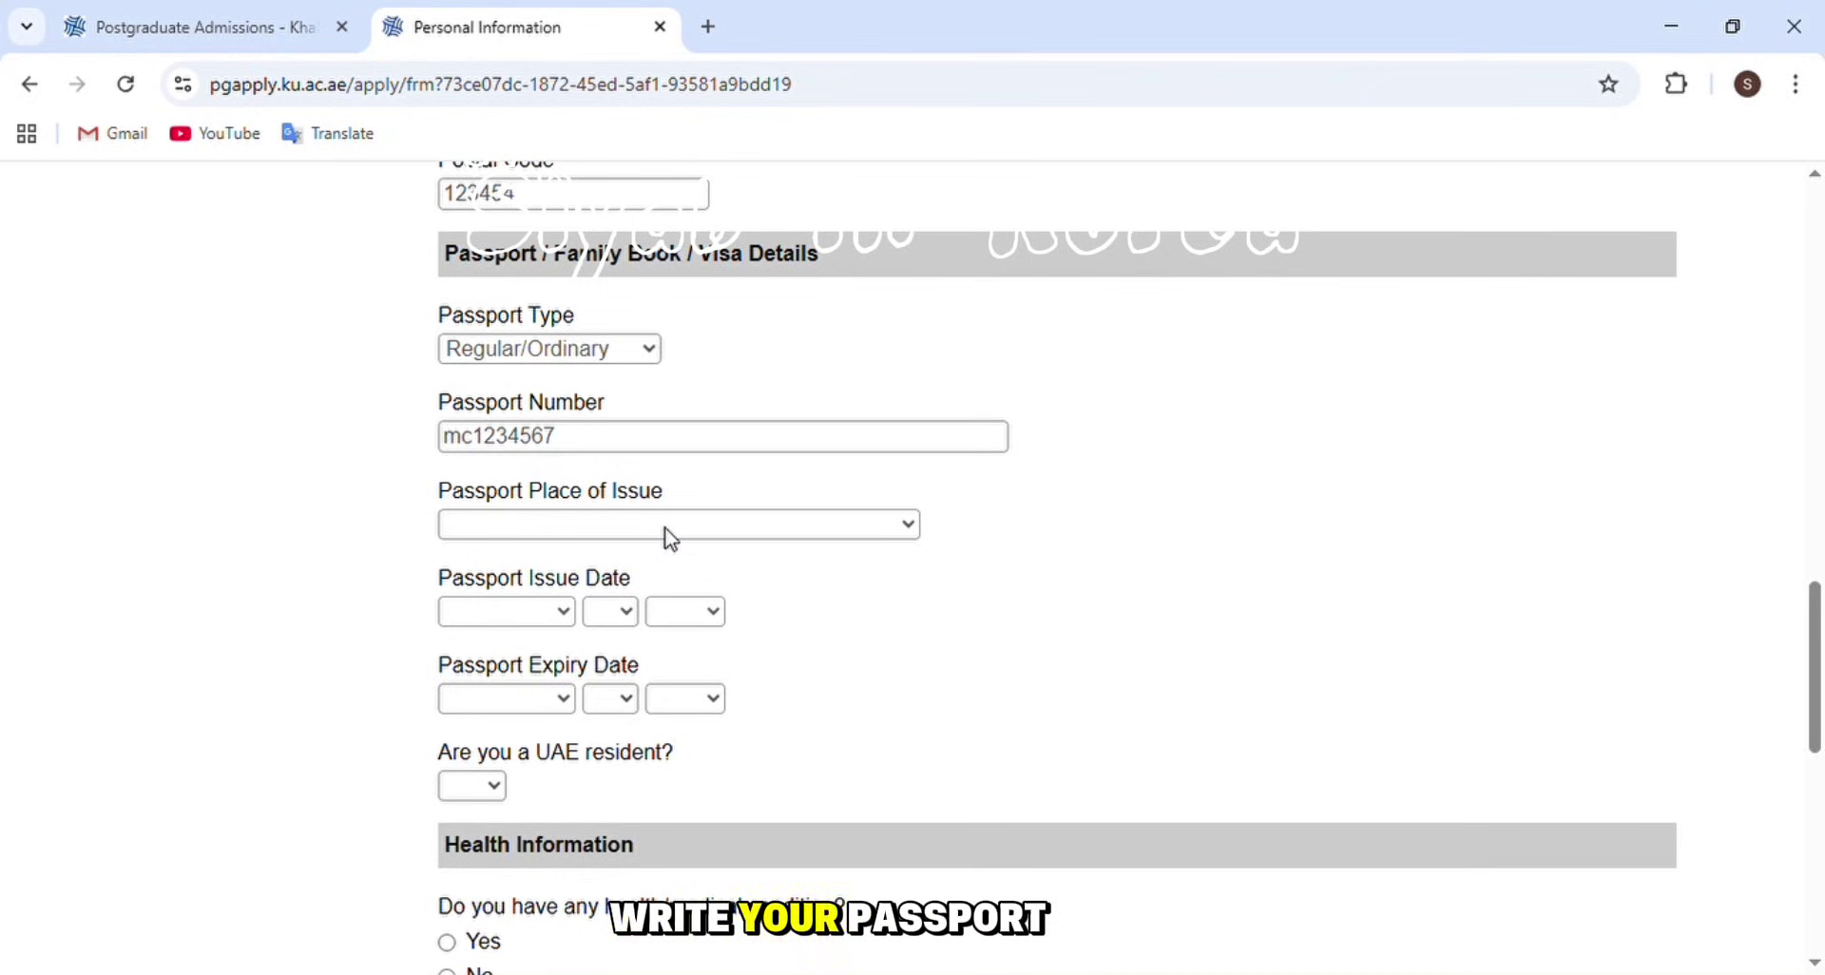
pyautogui.write('pakistan')
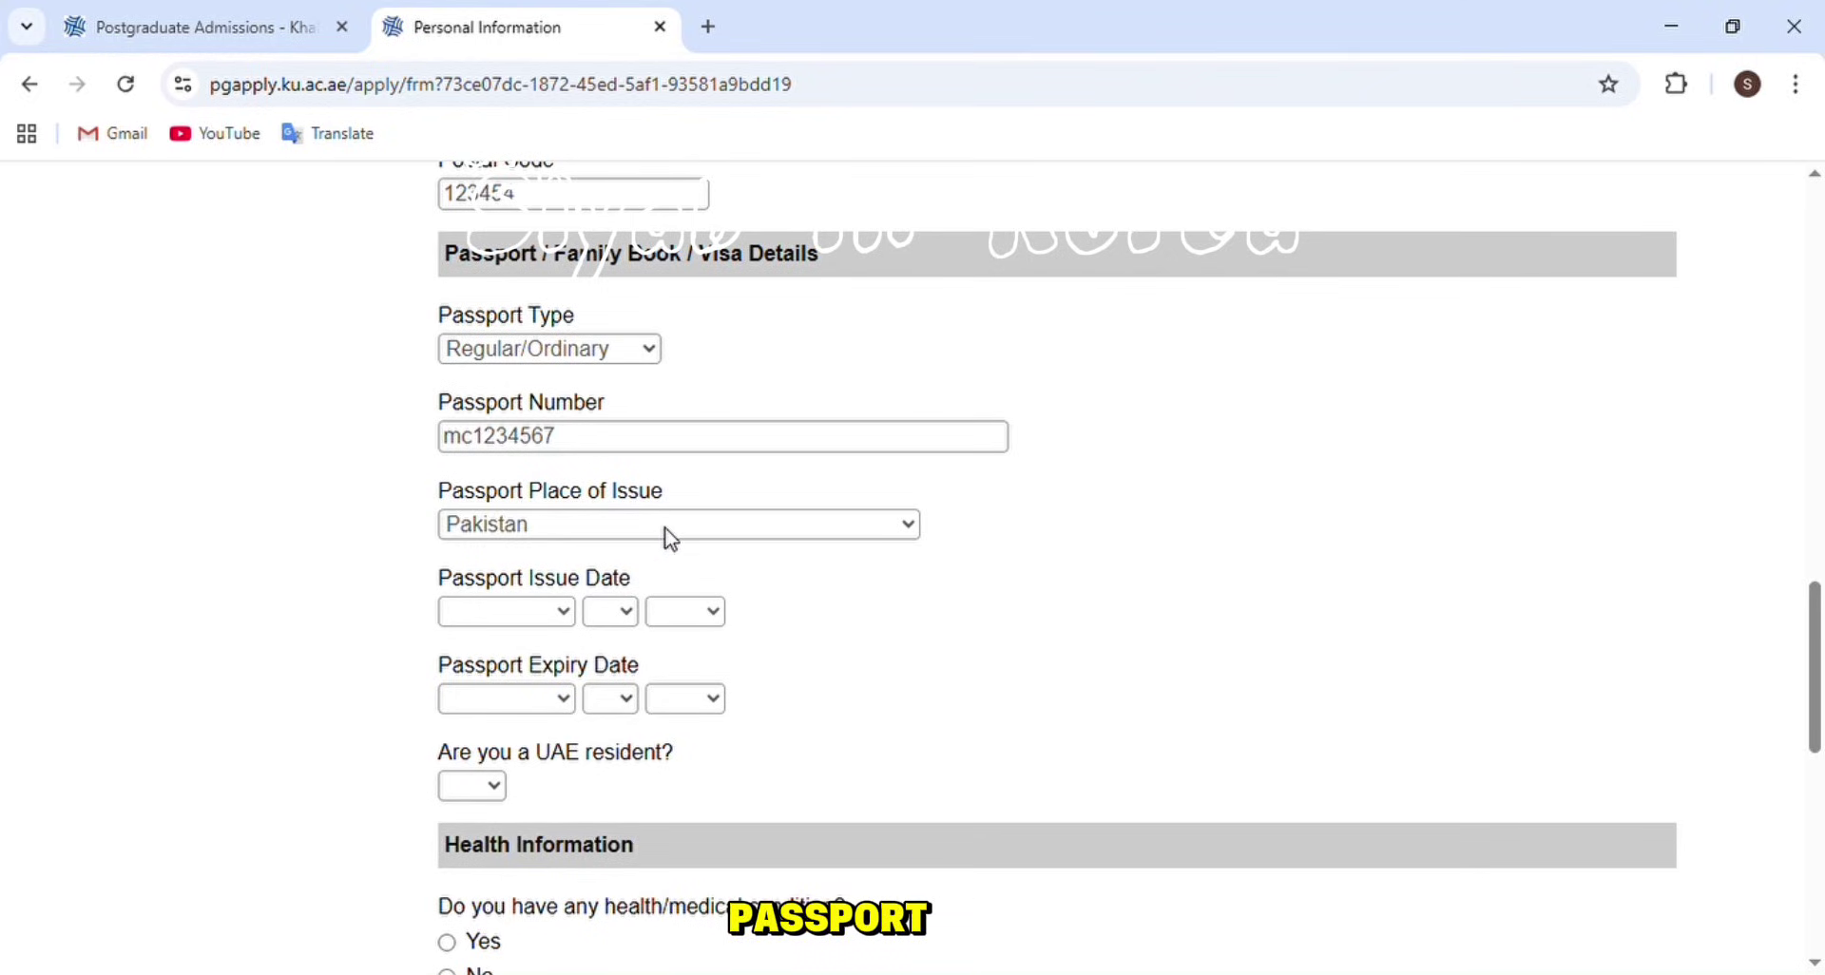
pyautogui.click(670, 538)
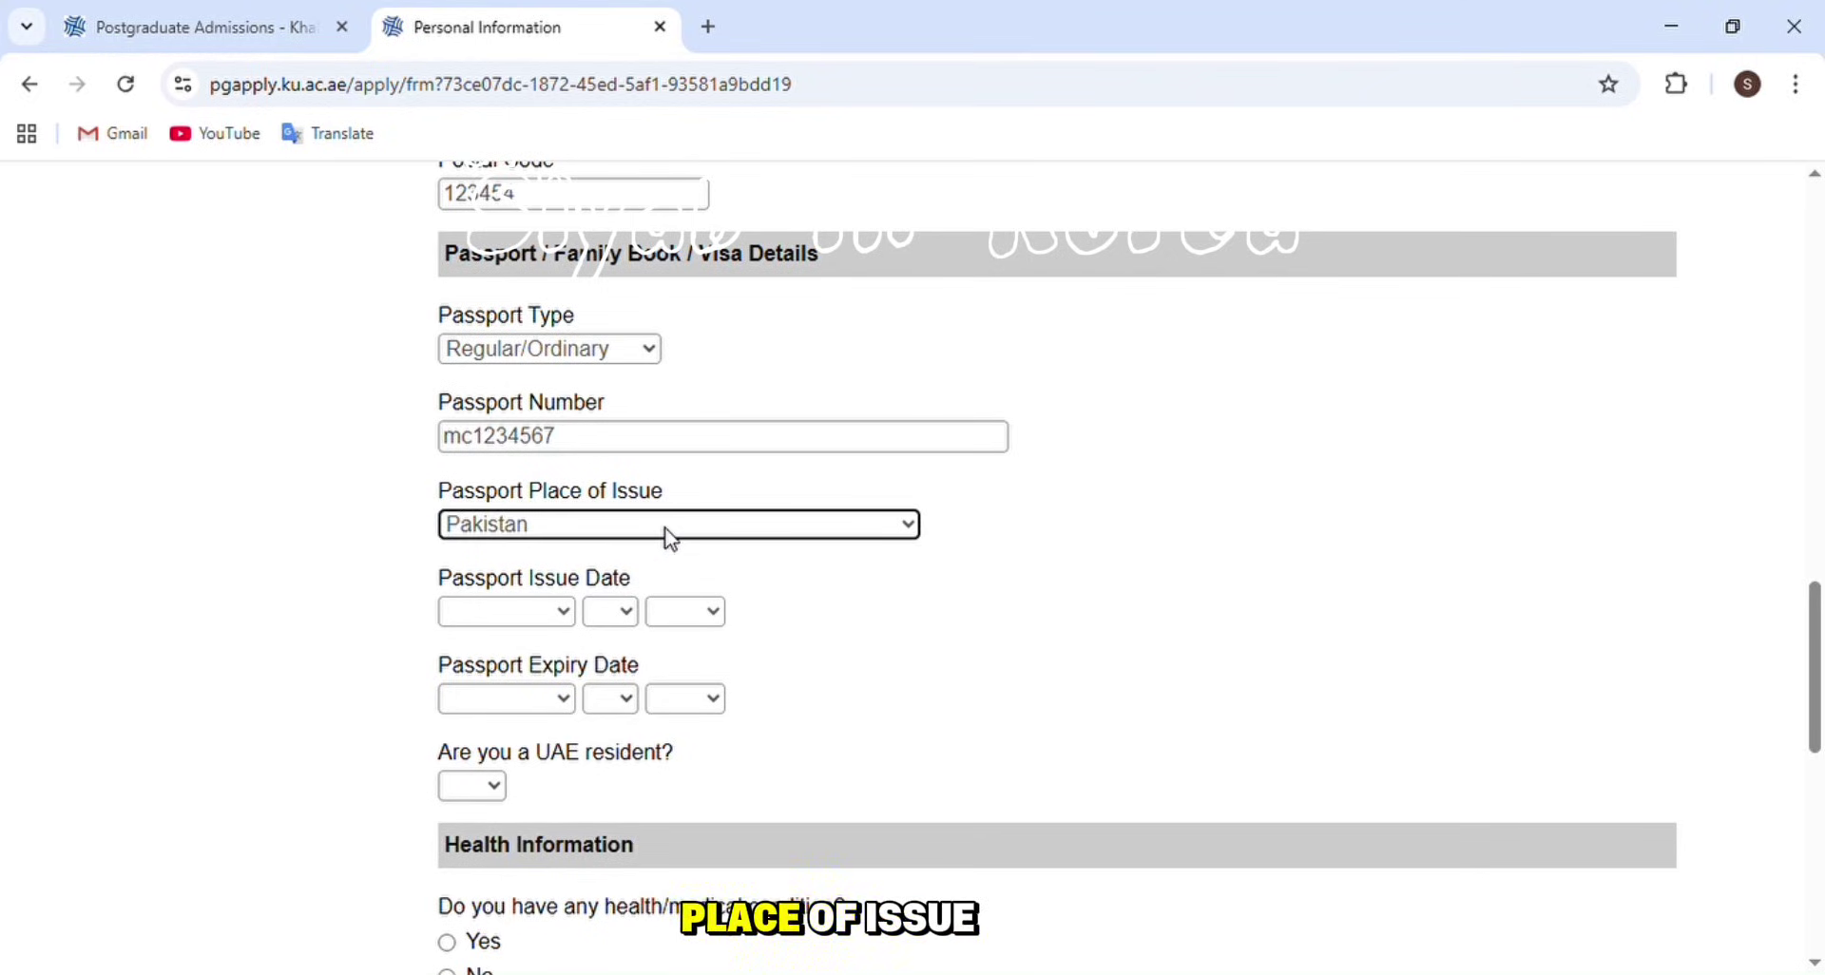
# - Set the passport issue date to January 1, 2025
pyautogui.click(546, 613)
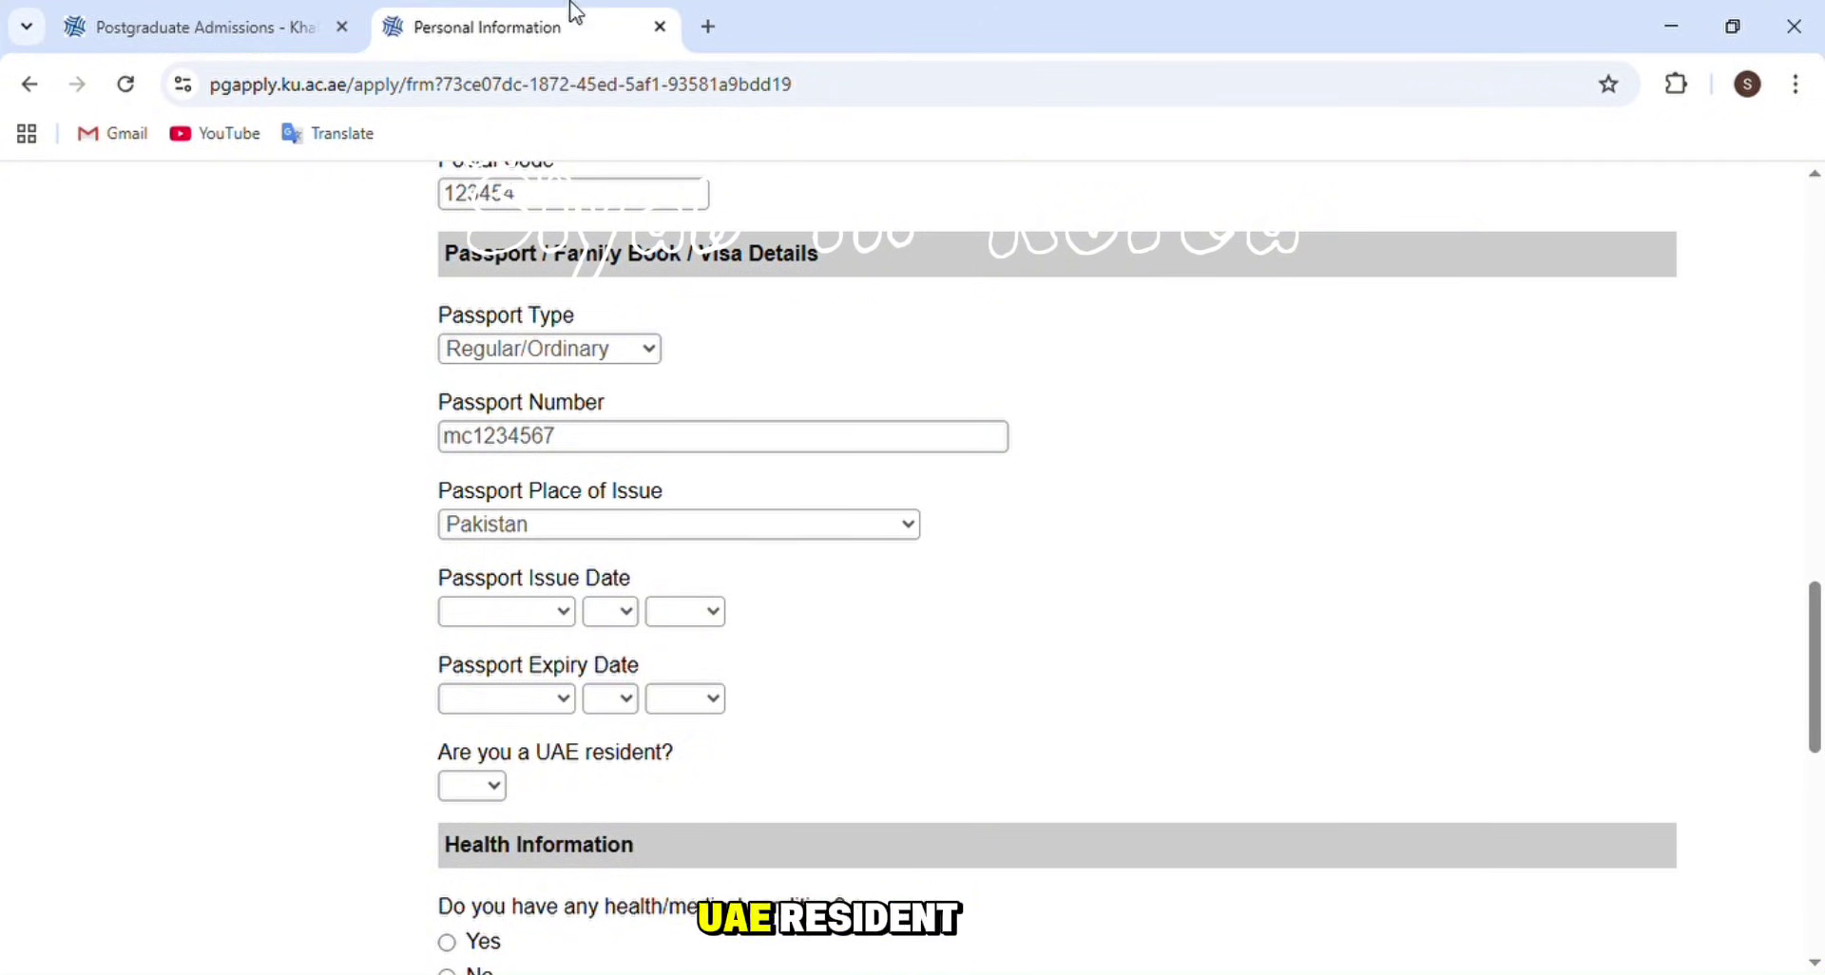
pyautogui.click(533, 323)
pyautogui.click(619, 623)
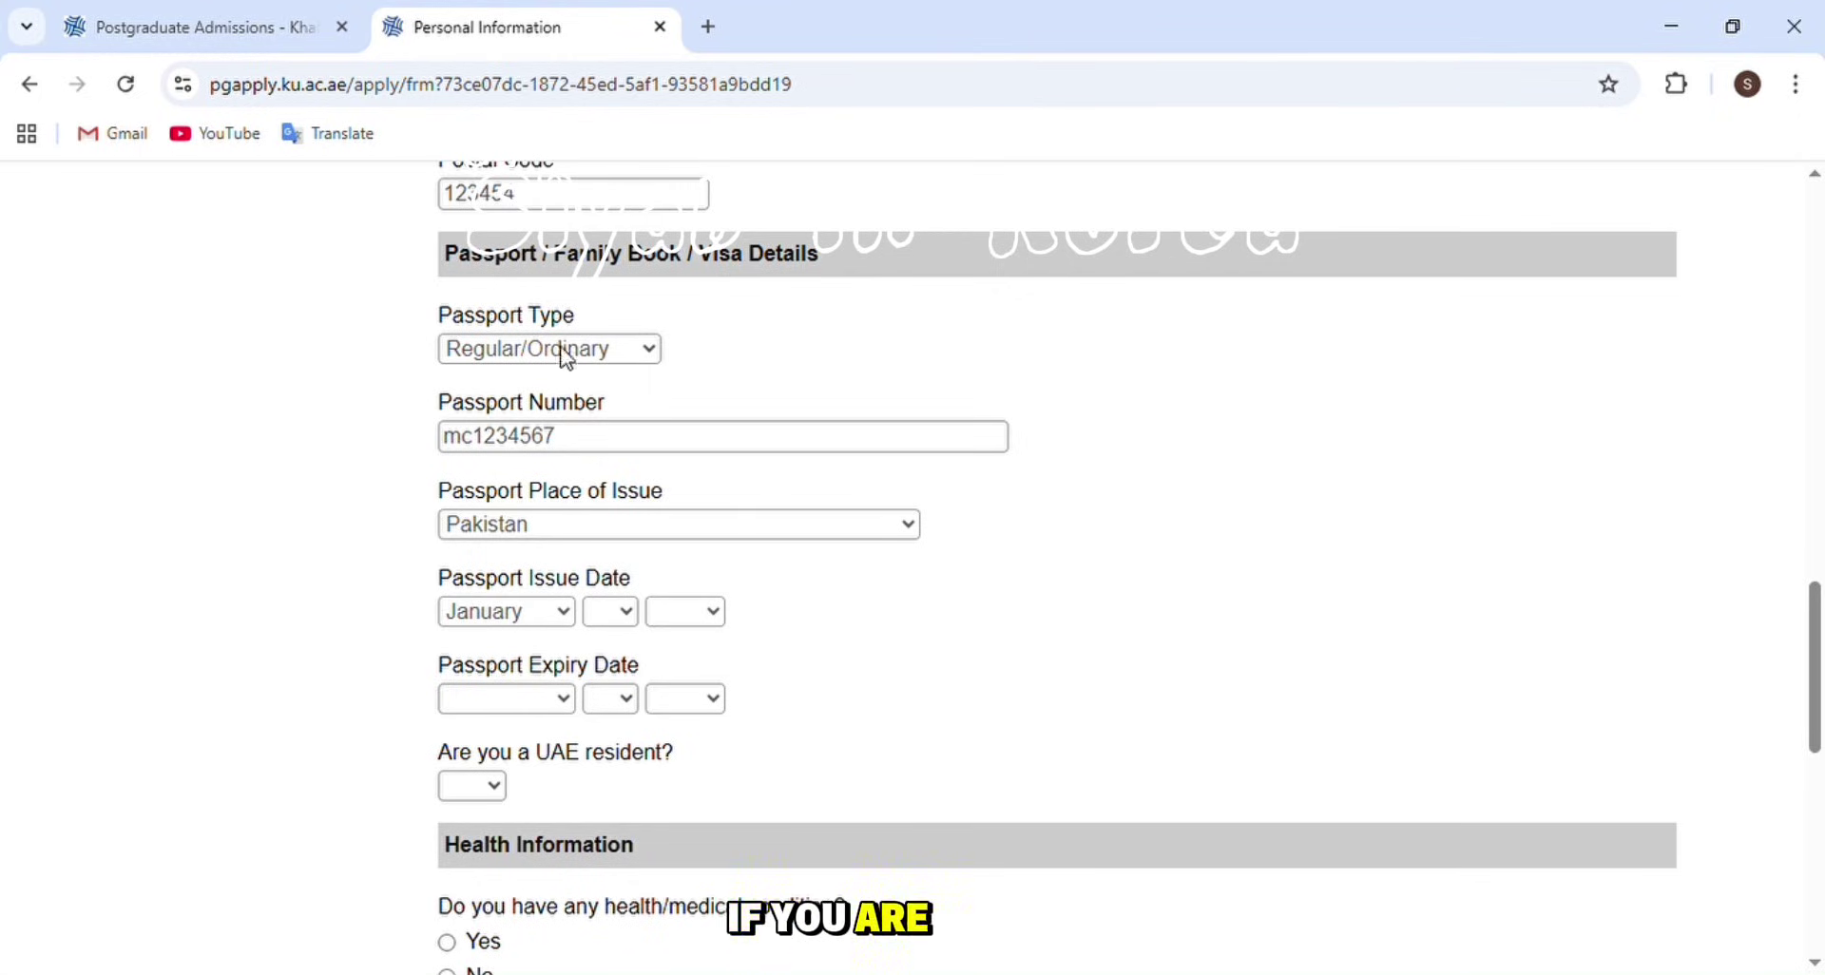
pyautogui.click(675, 273)
pyautogui.click(685, 559)
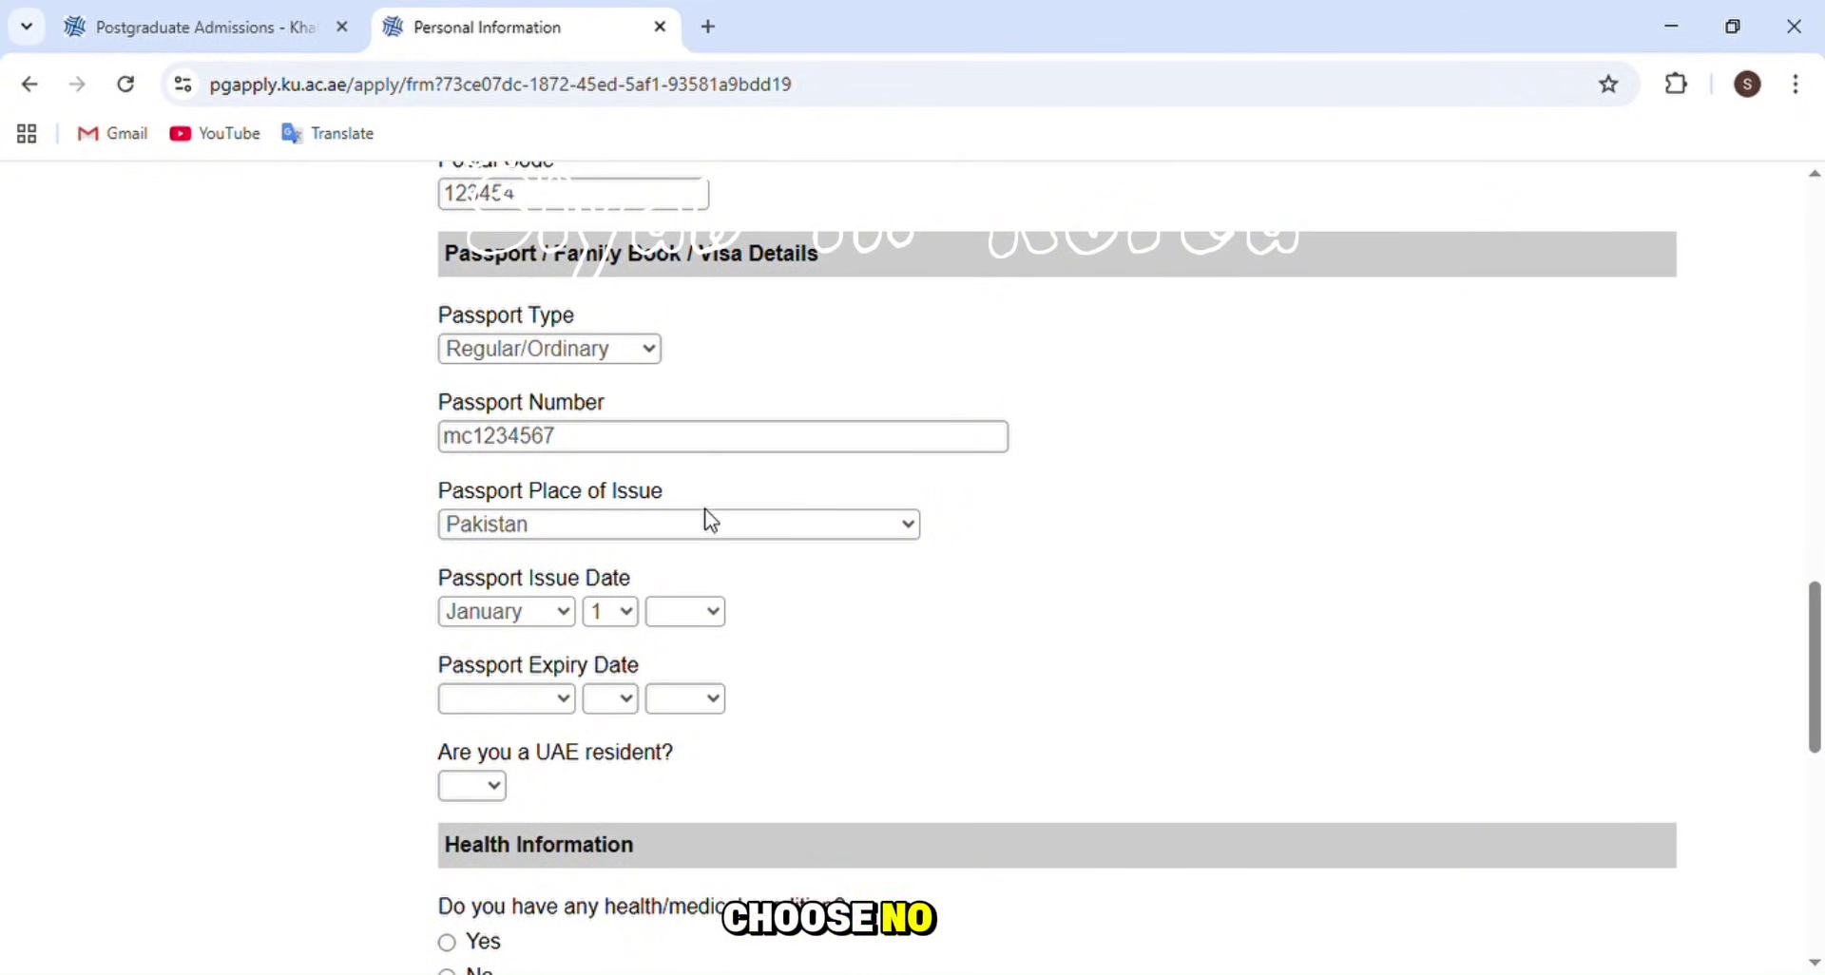
pyautogui.click(703, 95)
# - Set the passport expiry date to January 1, 2035
pyautogui.press('Tab')
pyautogui.press('j')
pyautogui.press('Tab')
pyautogui.press('1')
pyautogui.press('Tab')
pyautogui.write('2035')
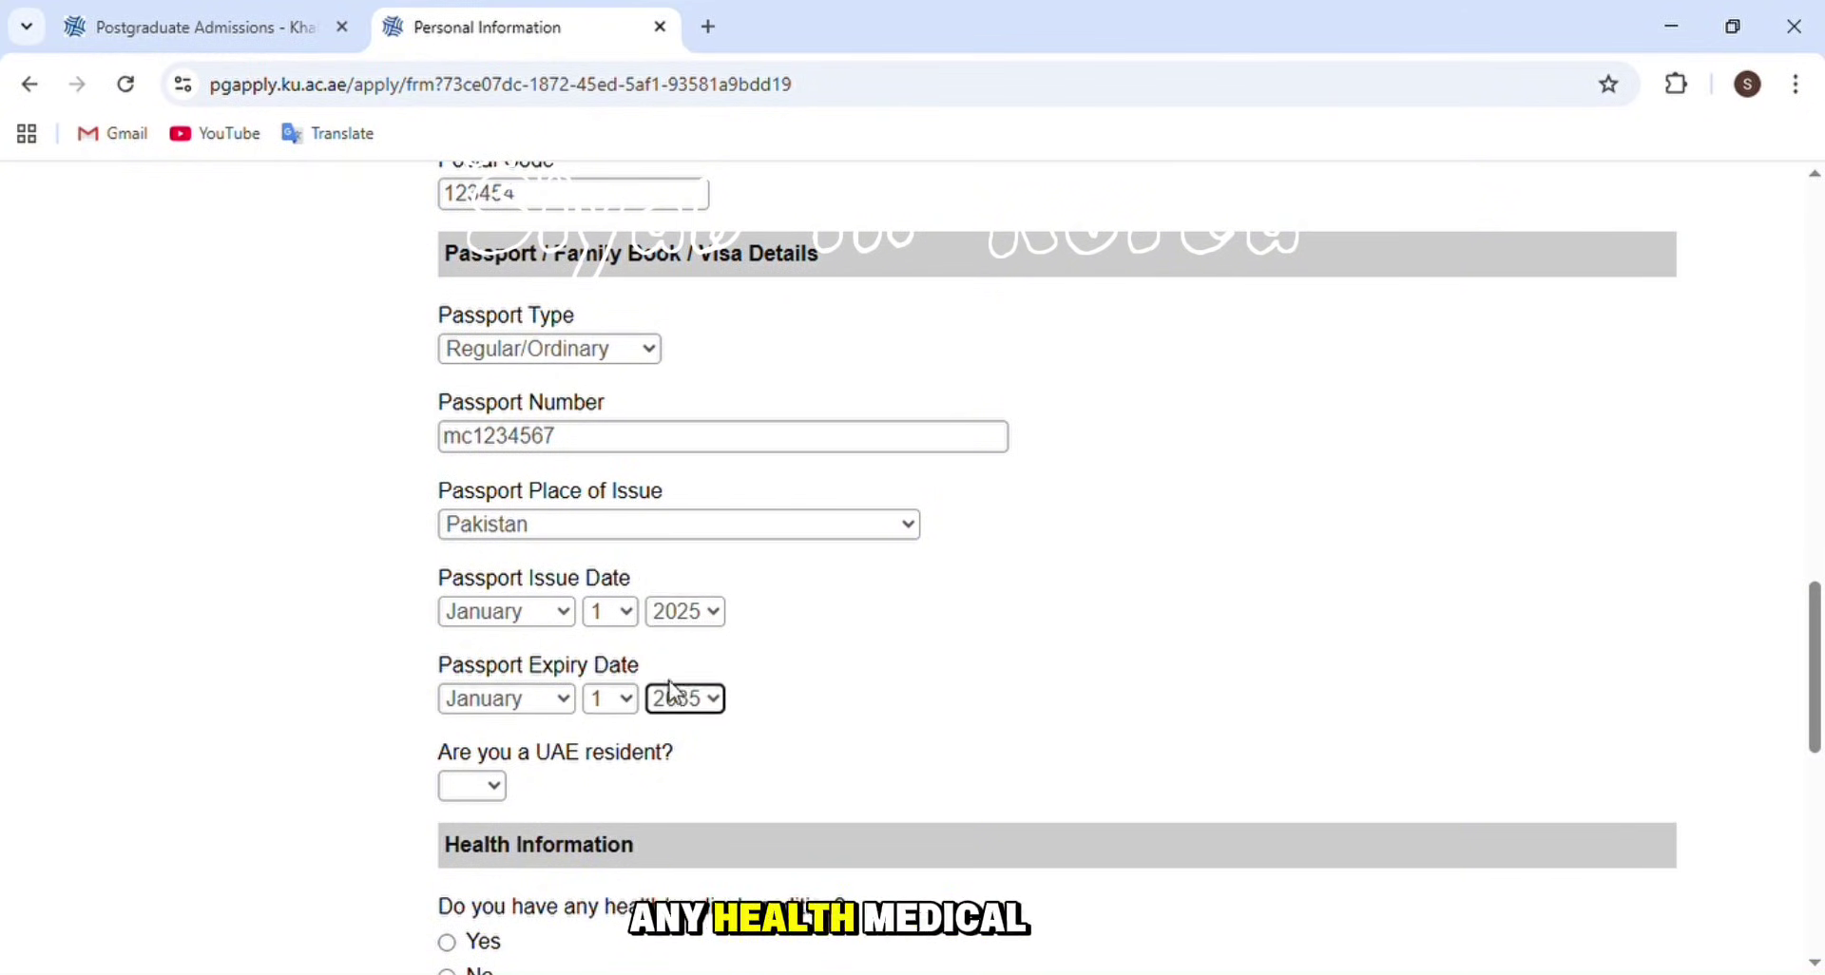
pyautogui.click(497, 795)
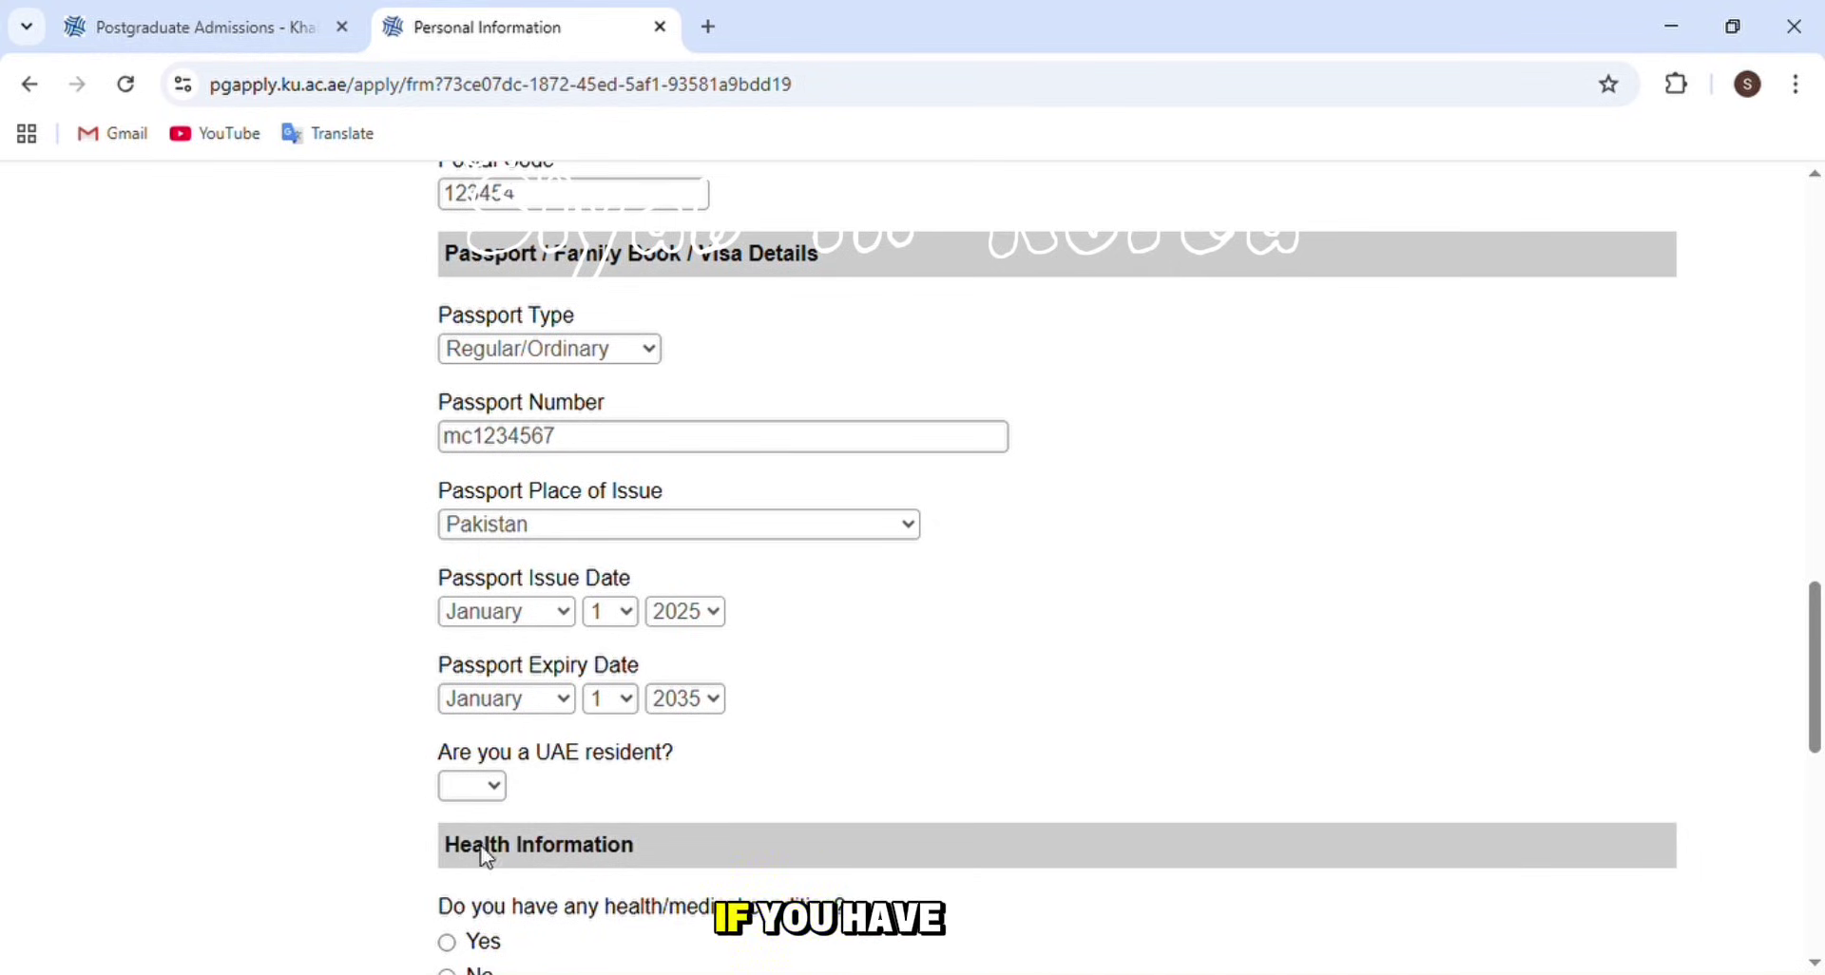
# - Answer No to UAE resident, health condition and military service, then submit Personal Information
pyautogui.press('n')
pyautogui.scroll(-3, 733, 767)
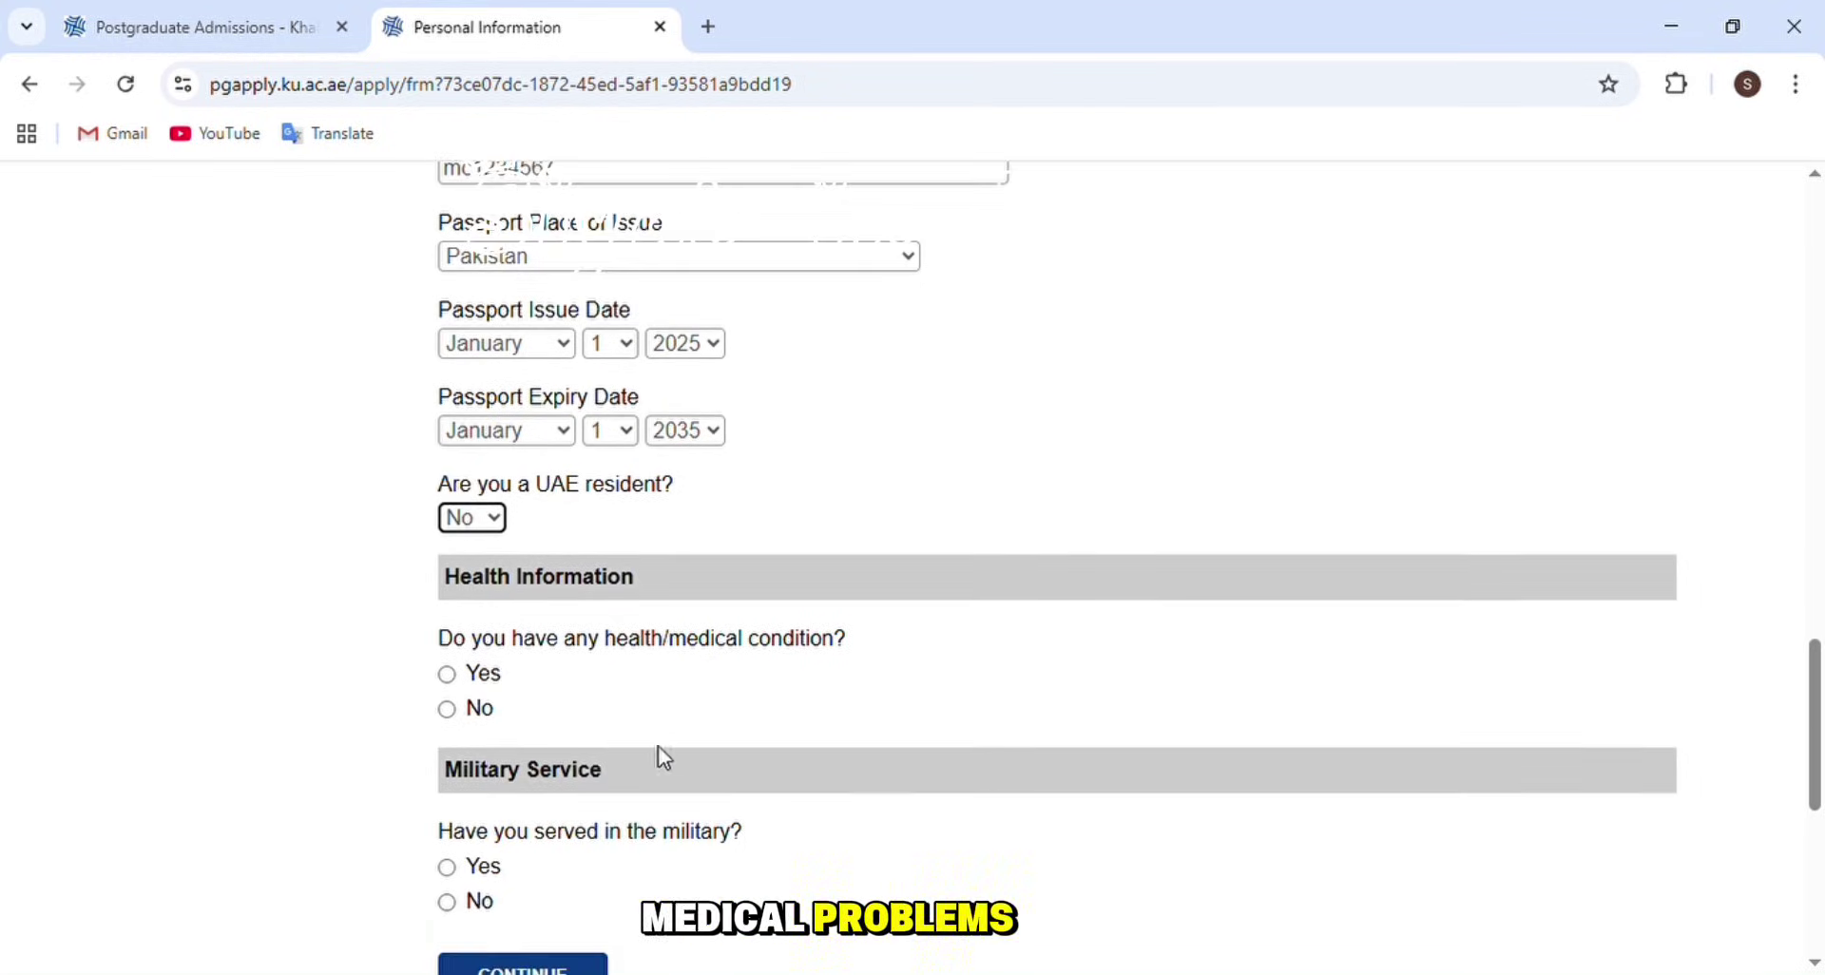
pyautogui.click(447, 711)
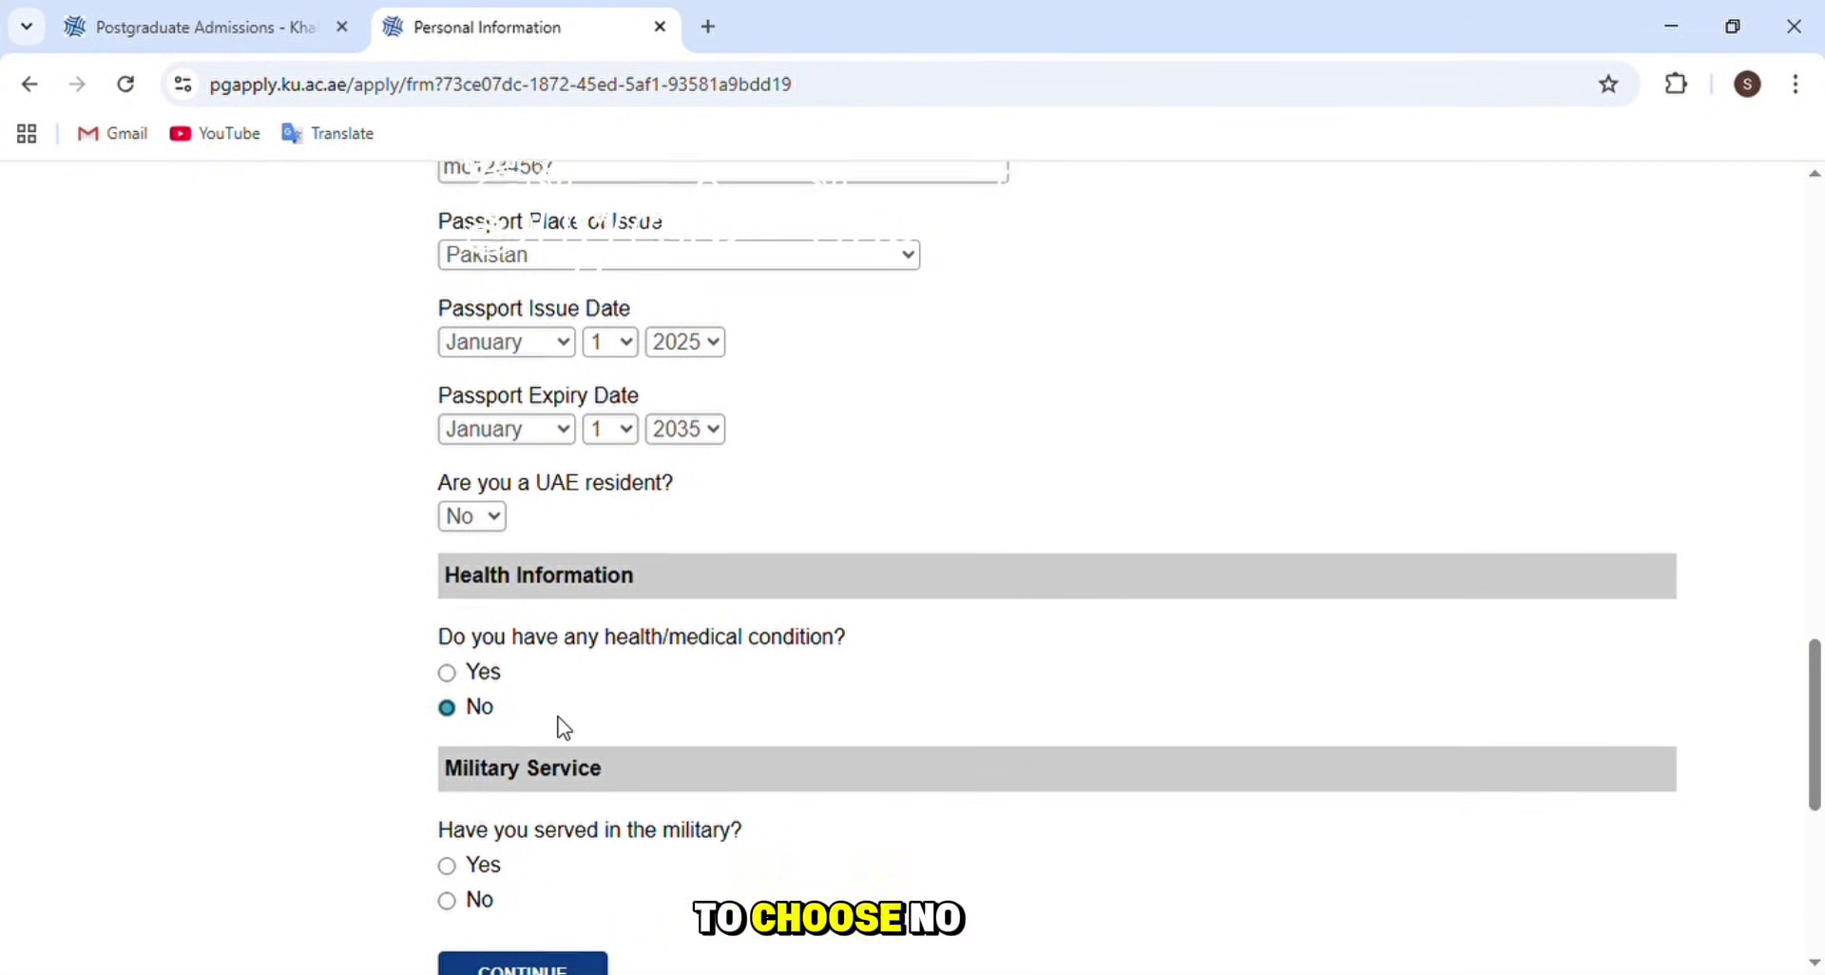
pyautogui.scroll(-2, 564, 728)
pyautogui.click(447, 770)
pyautogui.click(574, 851)
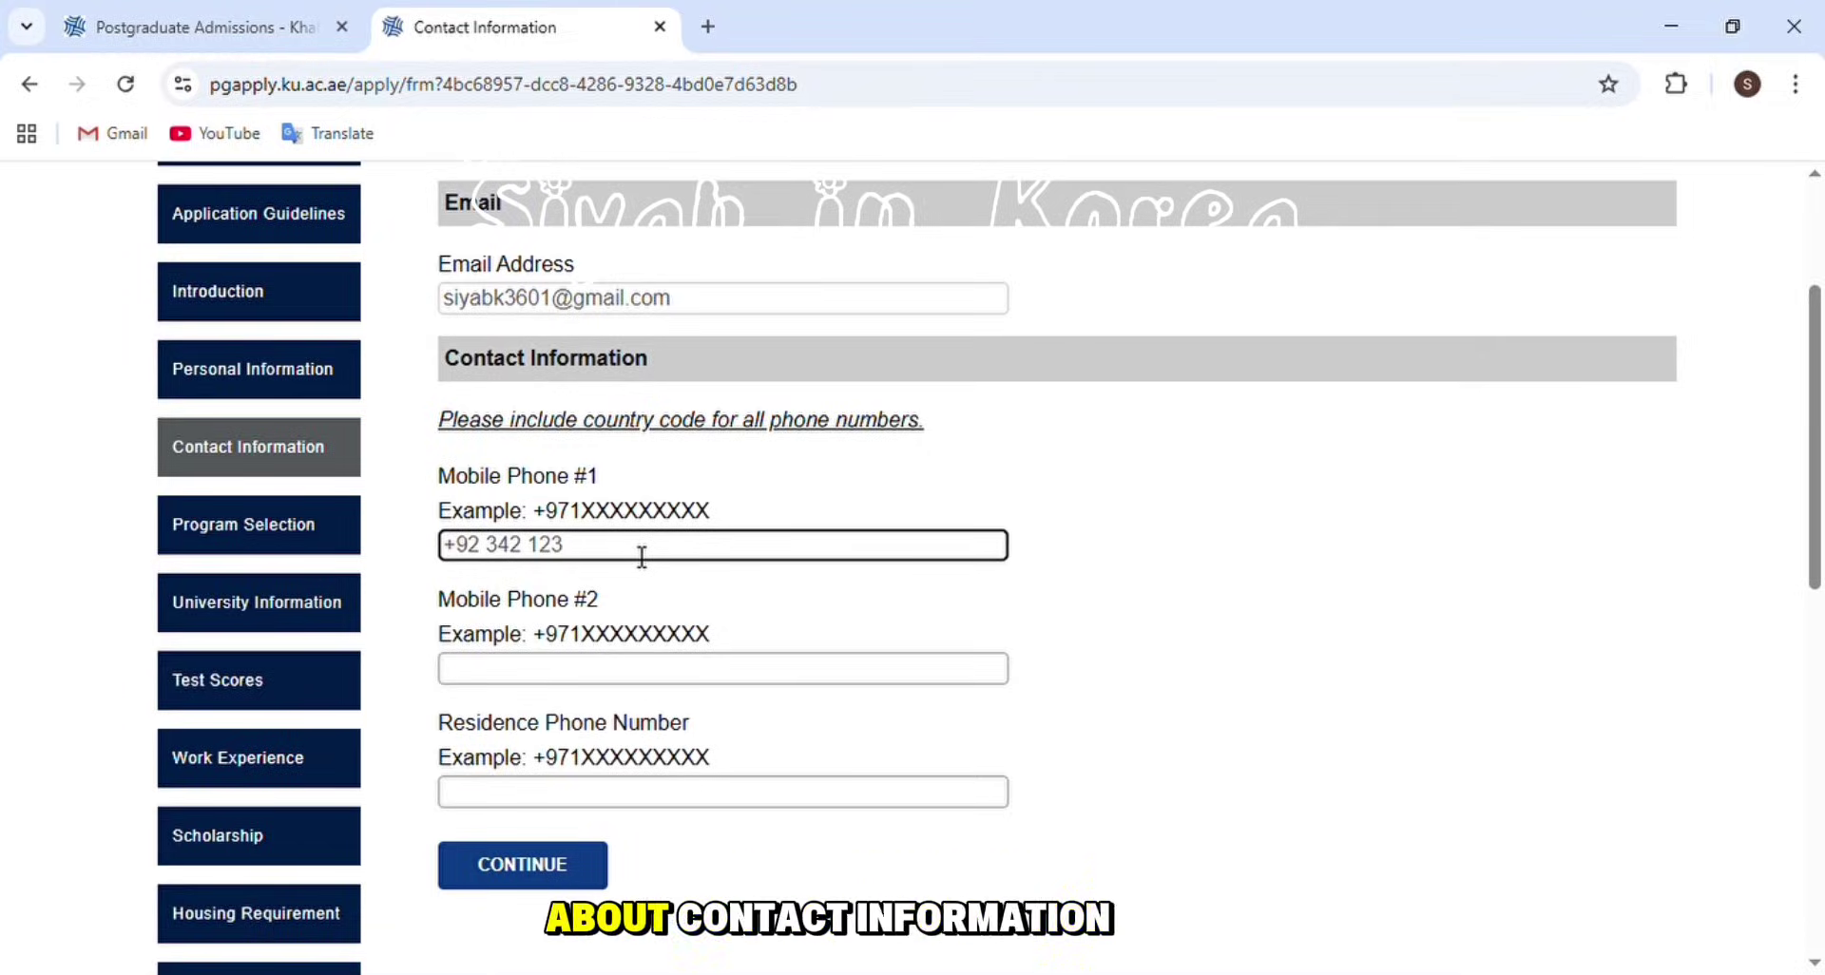
# - Finish the Mobile Phone #1 number without the stray digit and go to Program Selection
pyautogui.write('45')
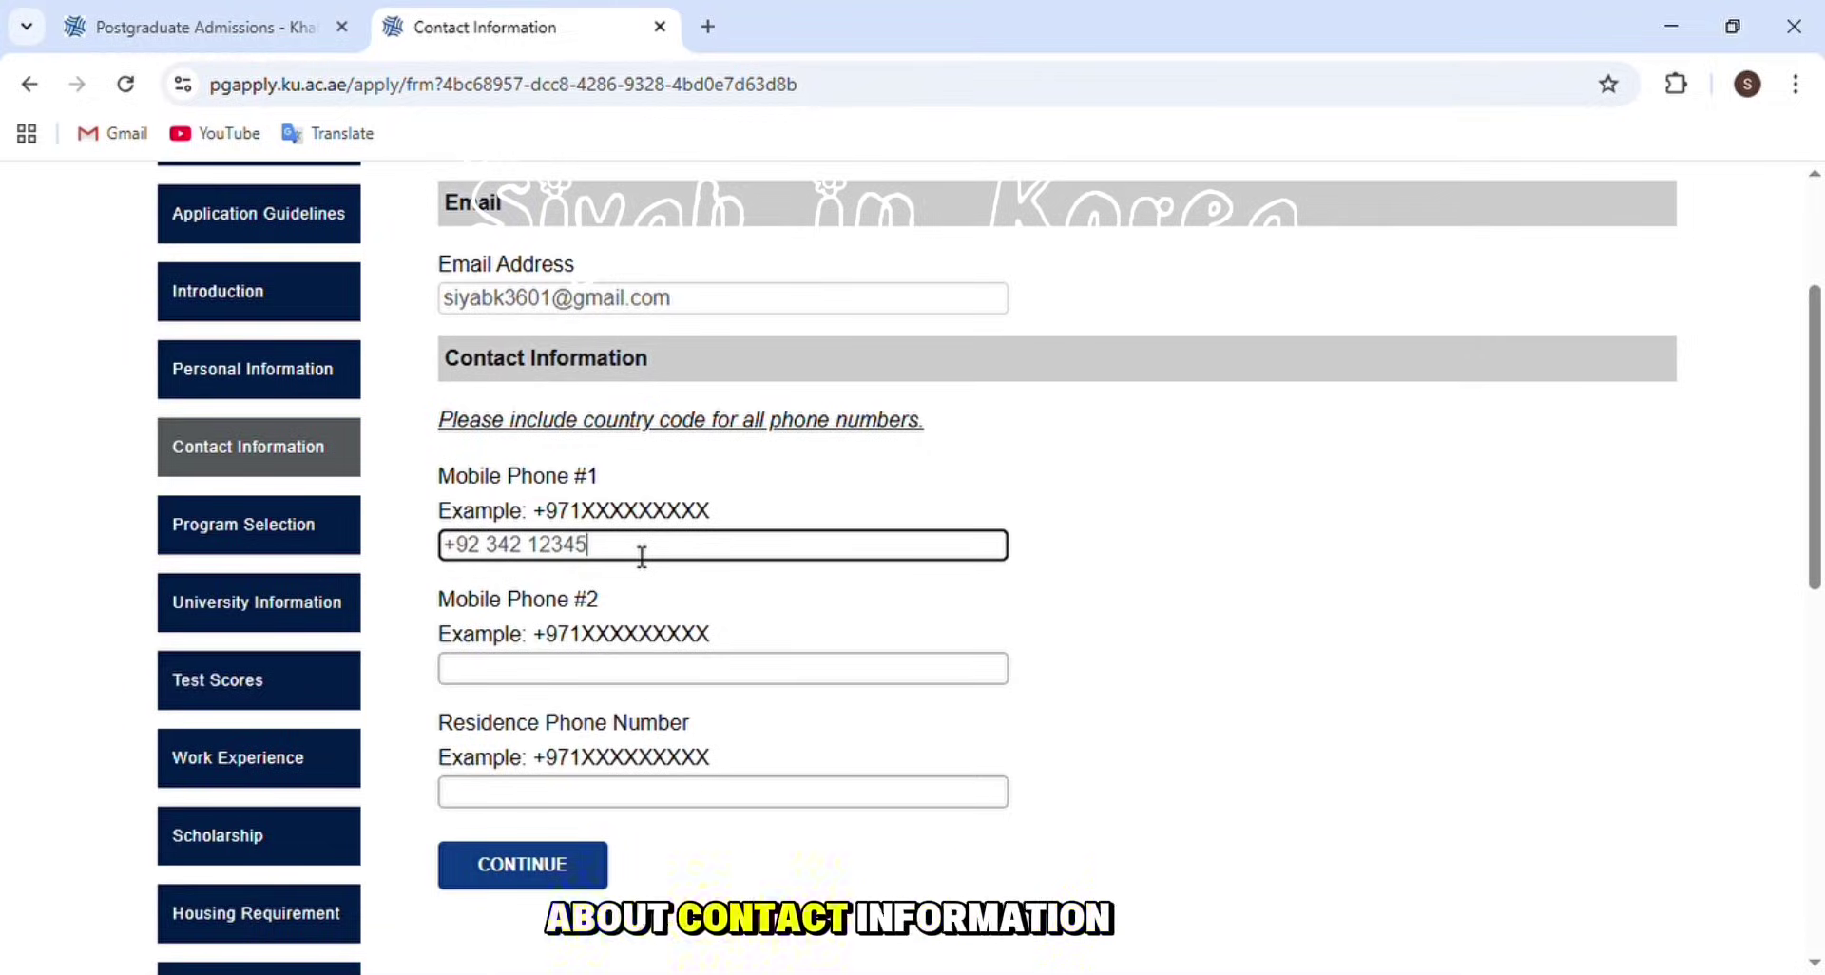
pyautogui.write('67')
pyautogui.press('BackSpace')
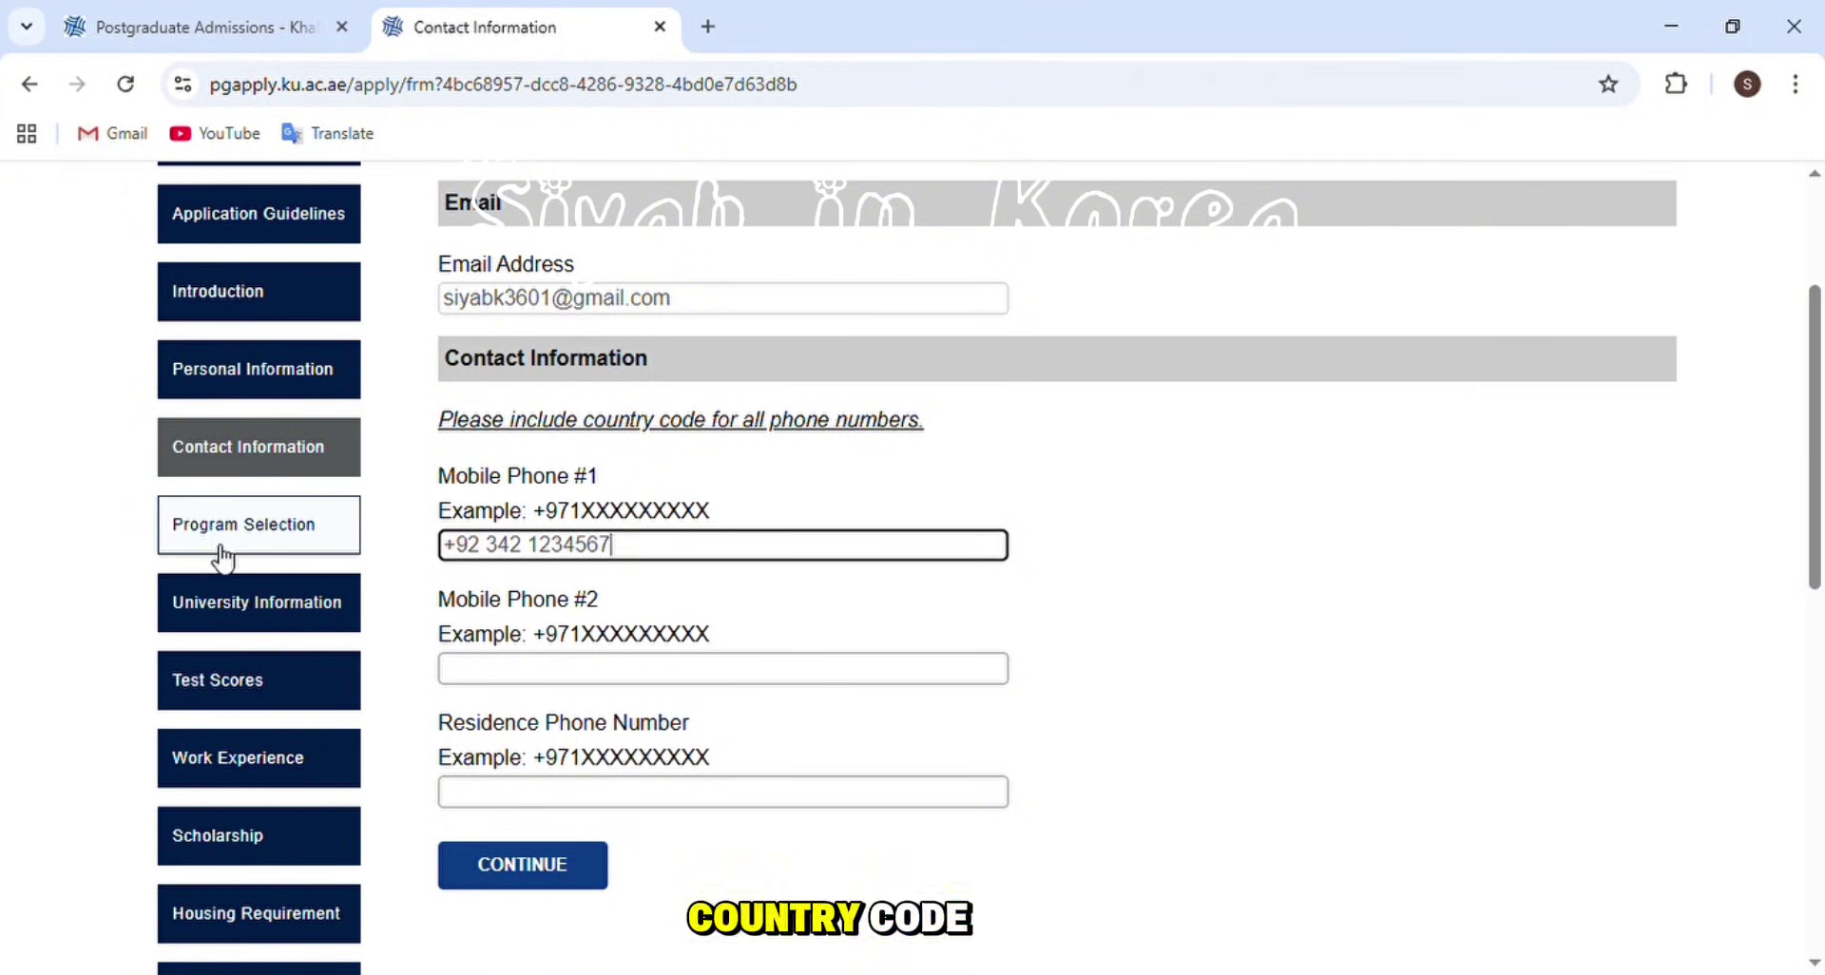
pyautogui.click(215, 539)
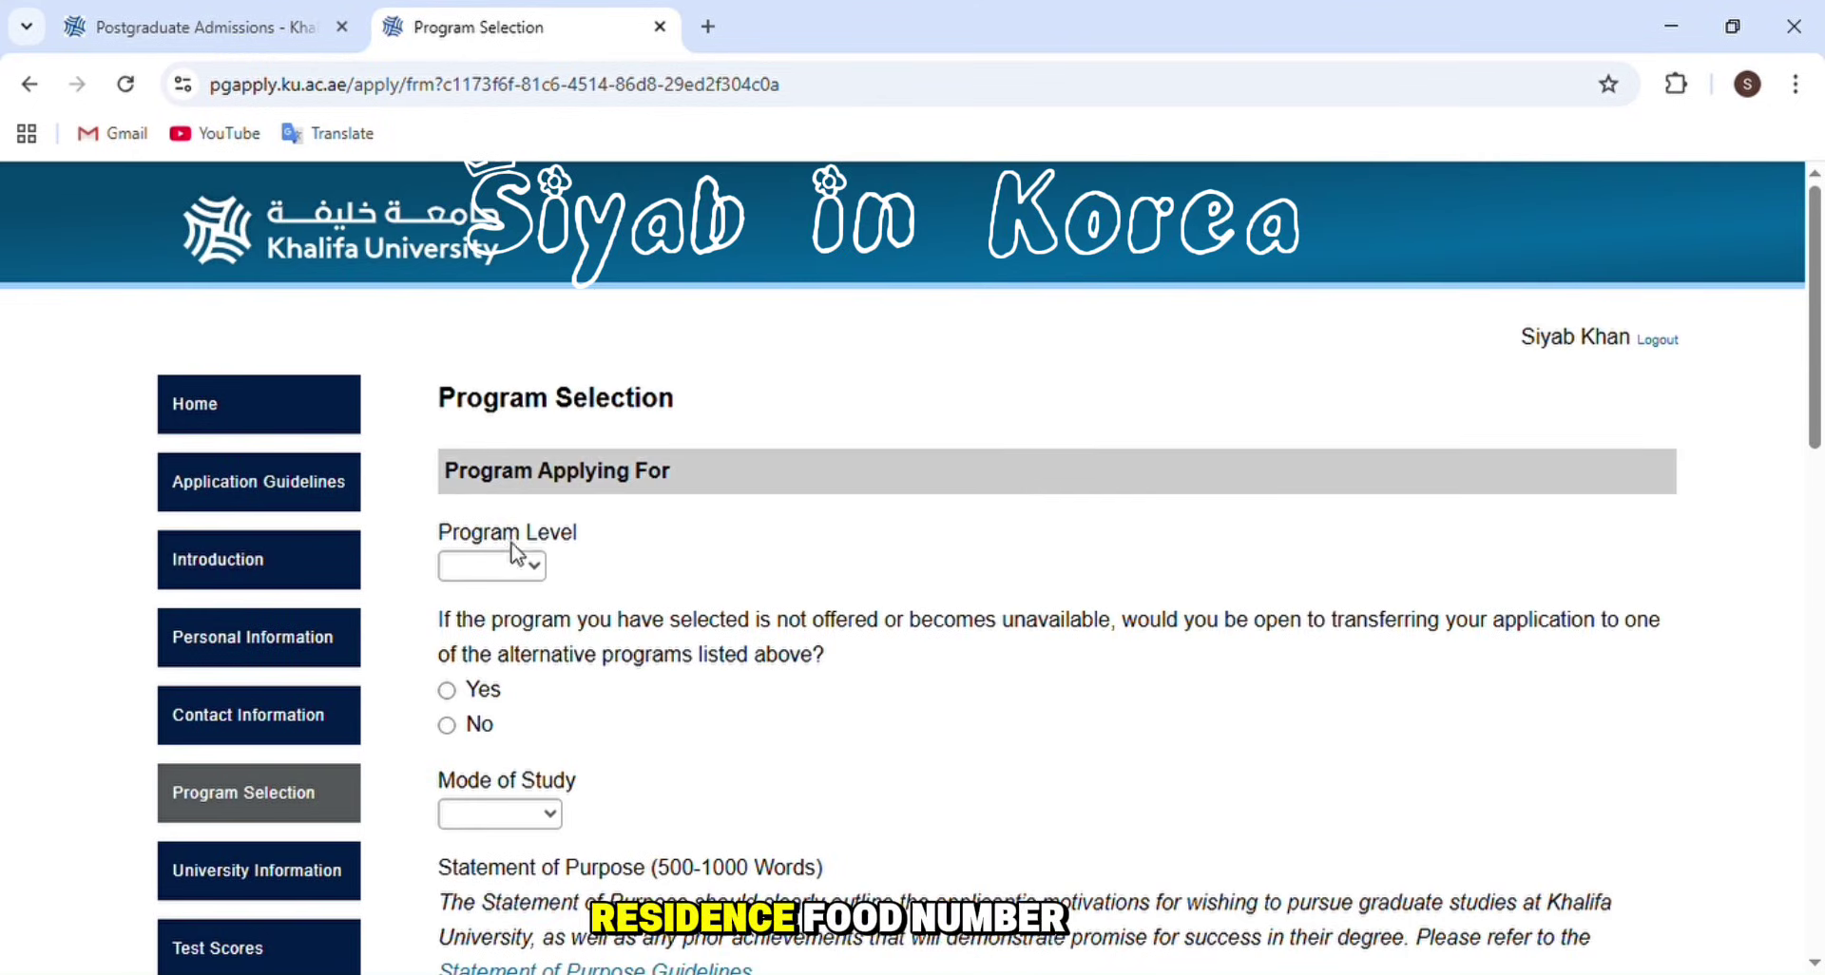
# - Choose Masters as the program level and MSc. in Medical Physics as the intended program
pyautogui.click(504, 571)
pyautogui.click(511, 647)
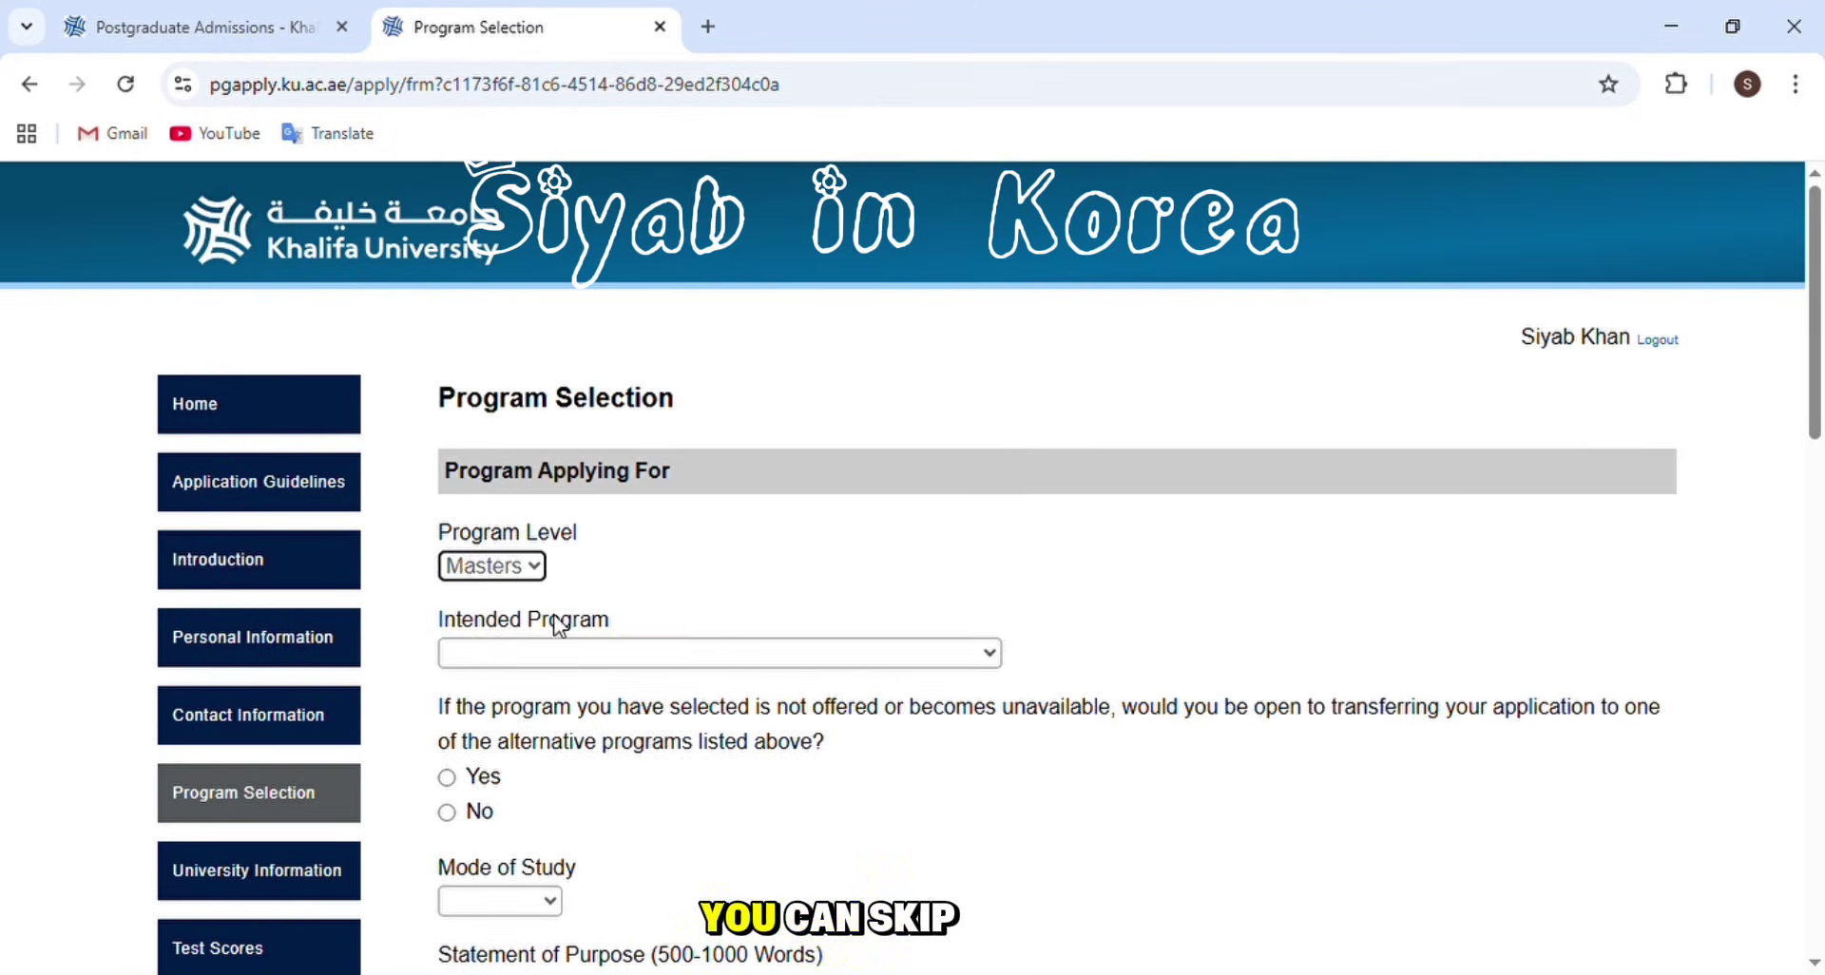
pyautogui.scroll(-2, 687, 598)
pyautogui.scroll(-1, 689, 597)
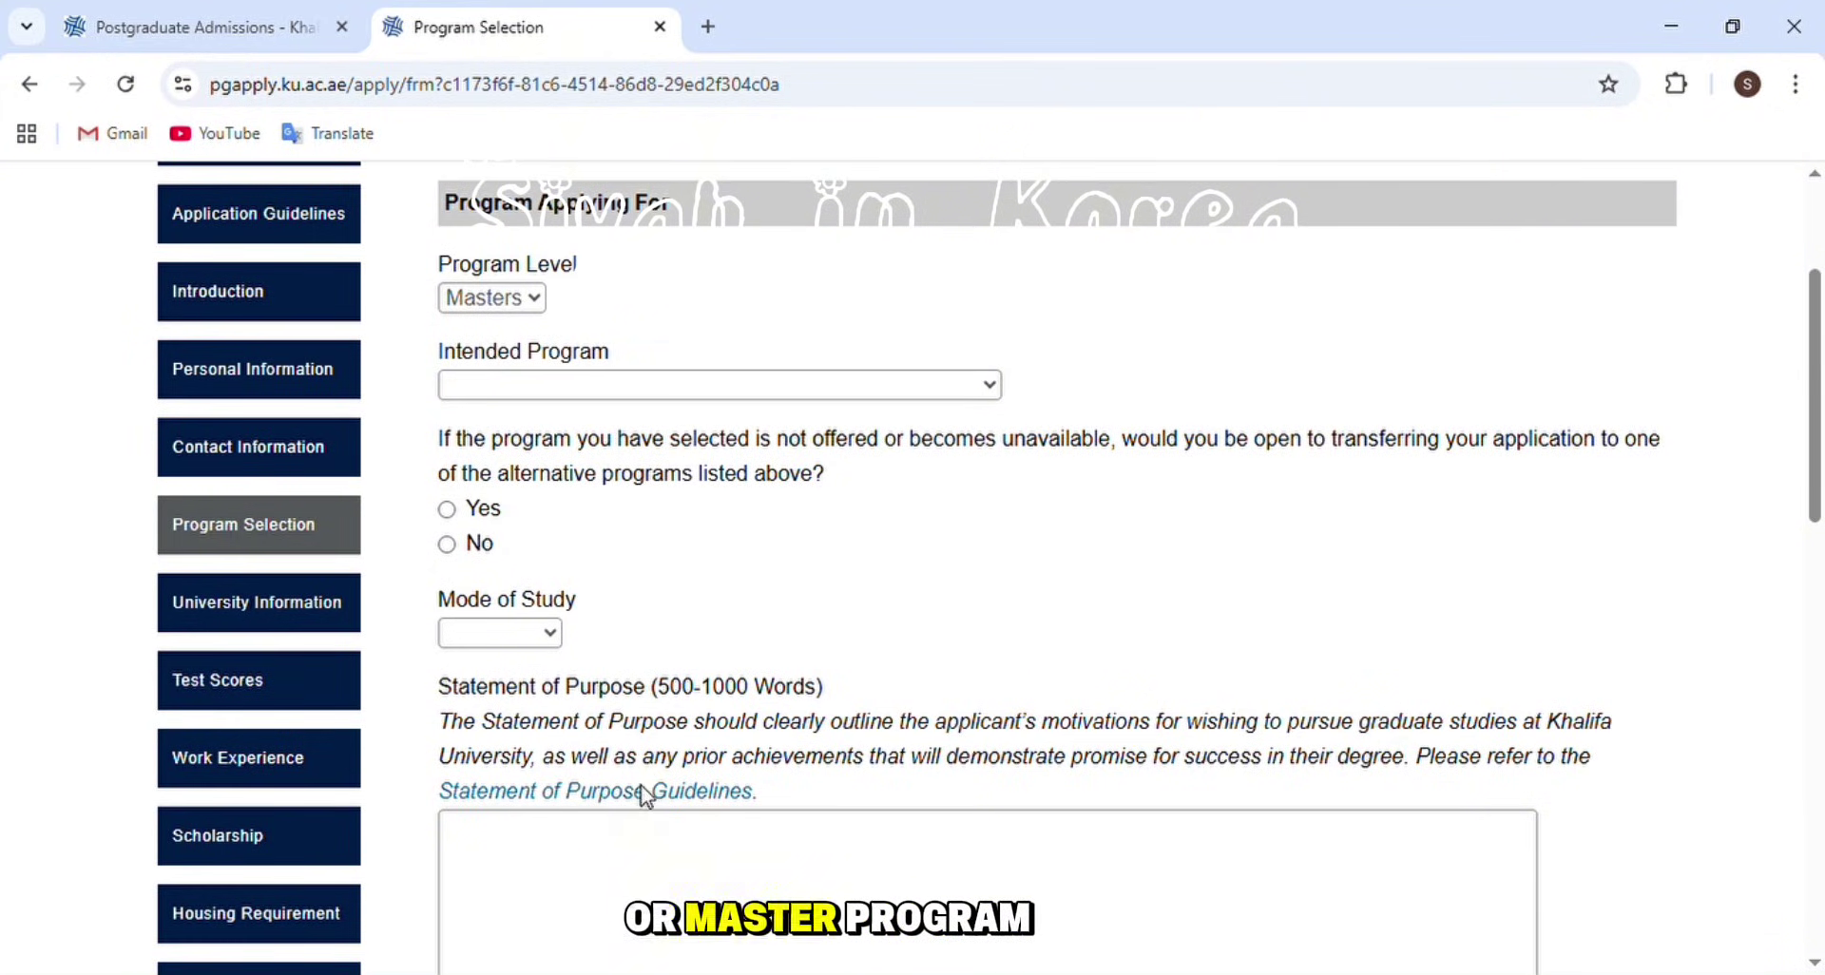
pyautogui.click(670, 754)
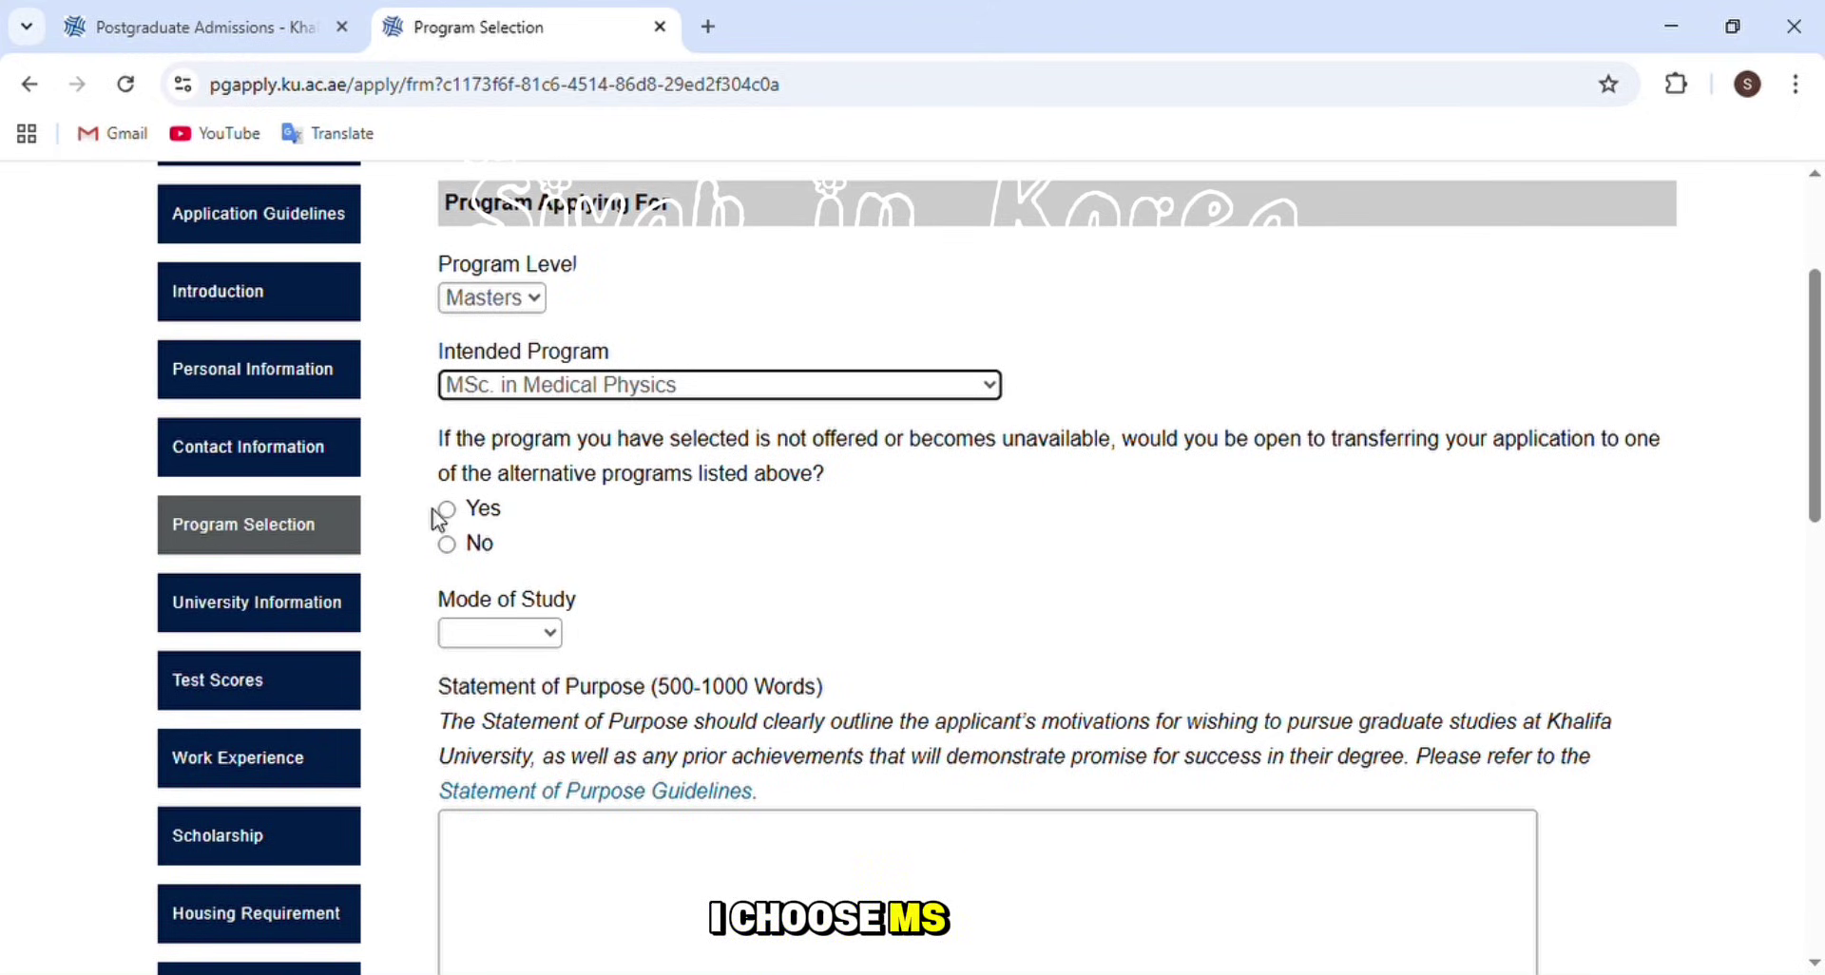
# - Agree to transfer to an alternative program and set the mode of study to Full Time
pyautogui.click(448, 548)
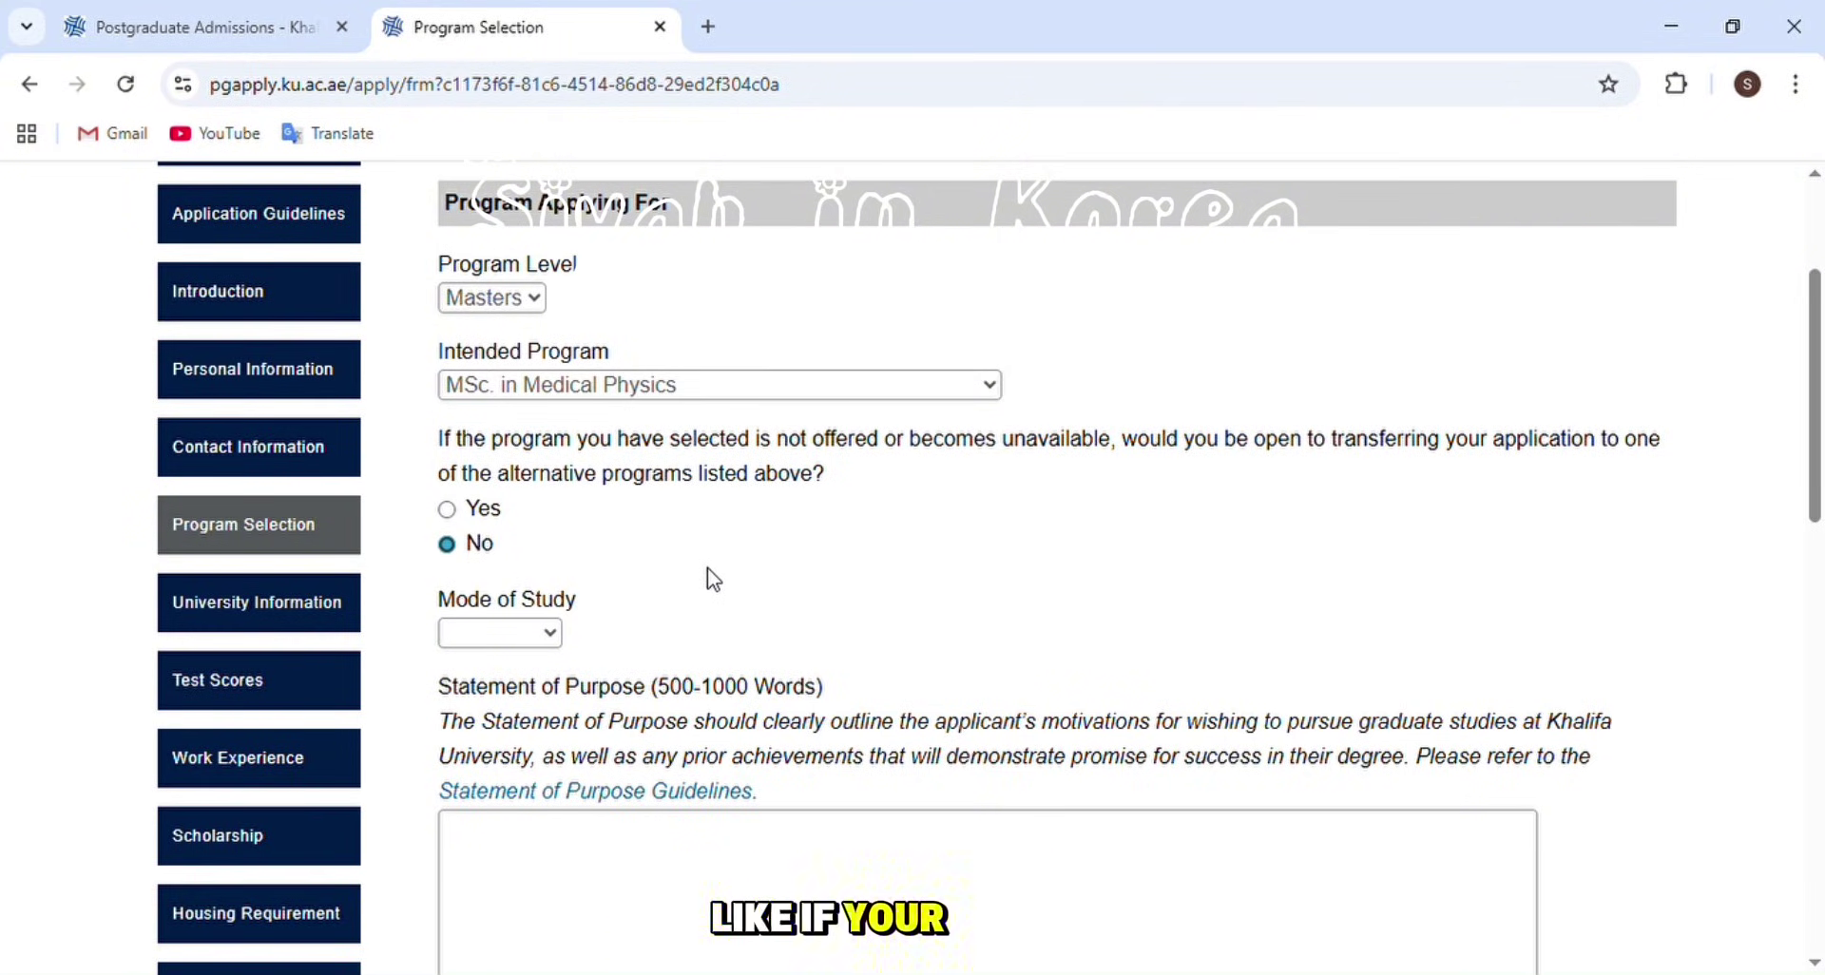
pyautogui.click(475, 518)
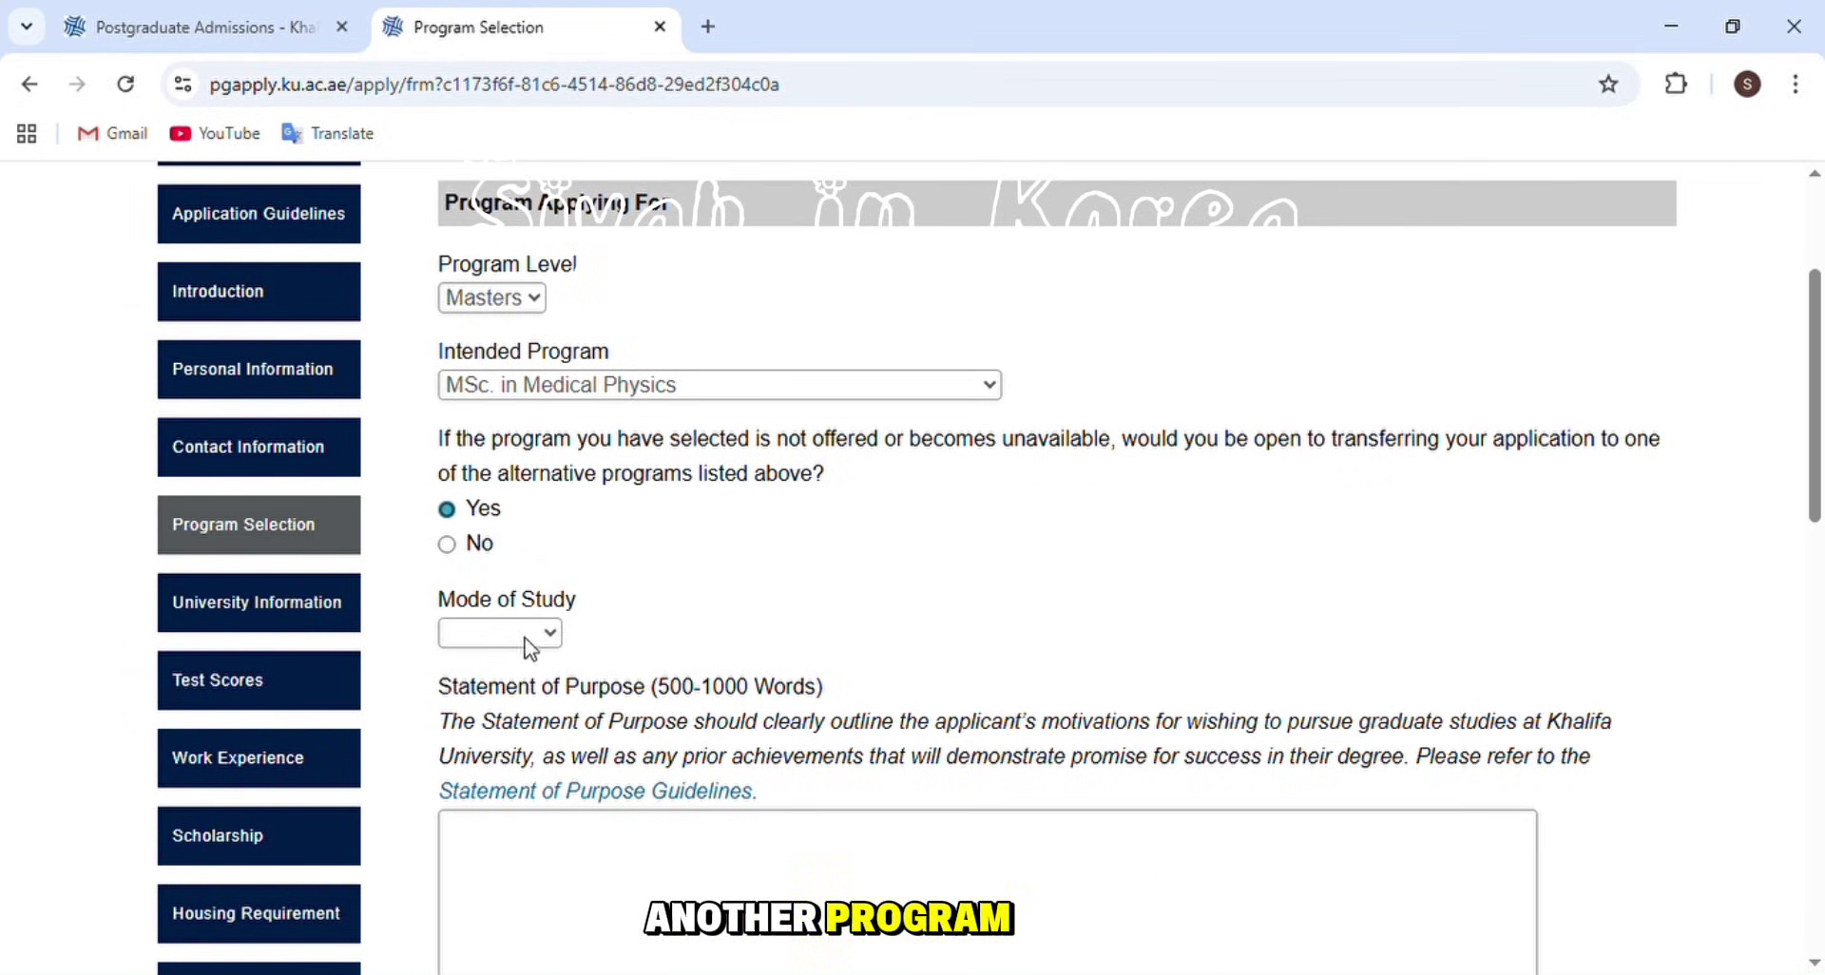
pyautogui.click(526, 704)
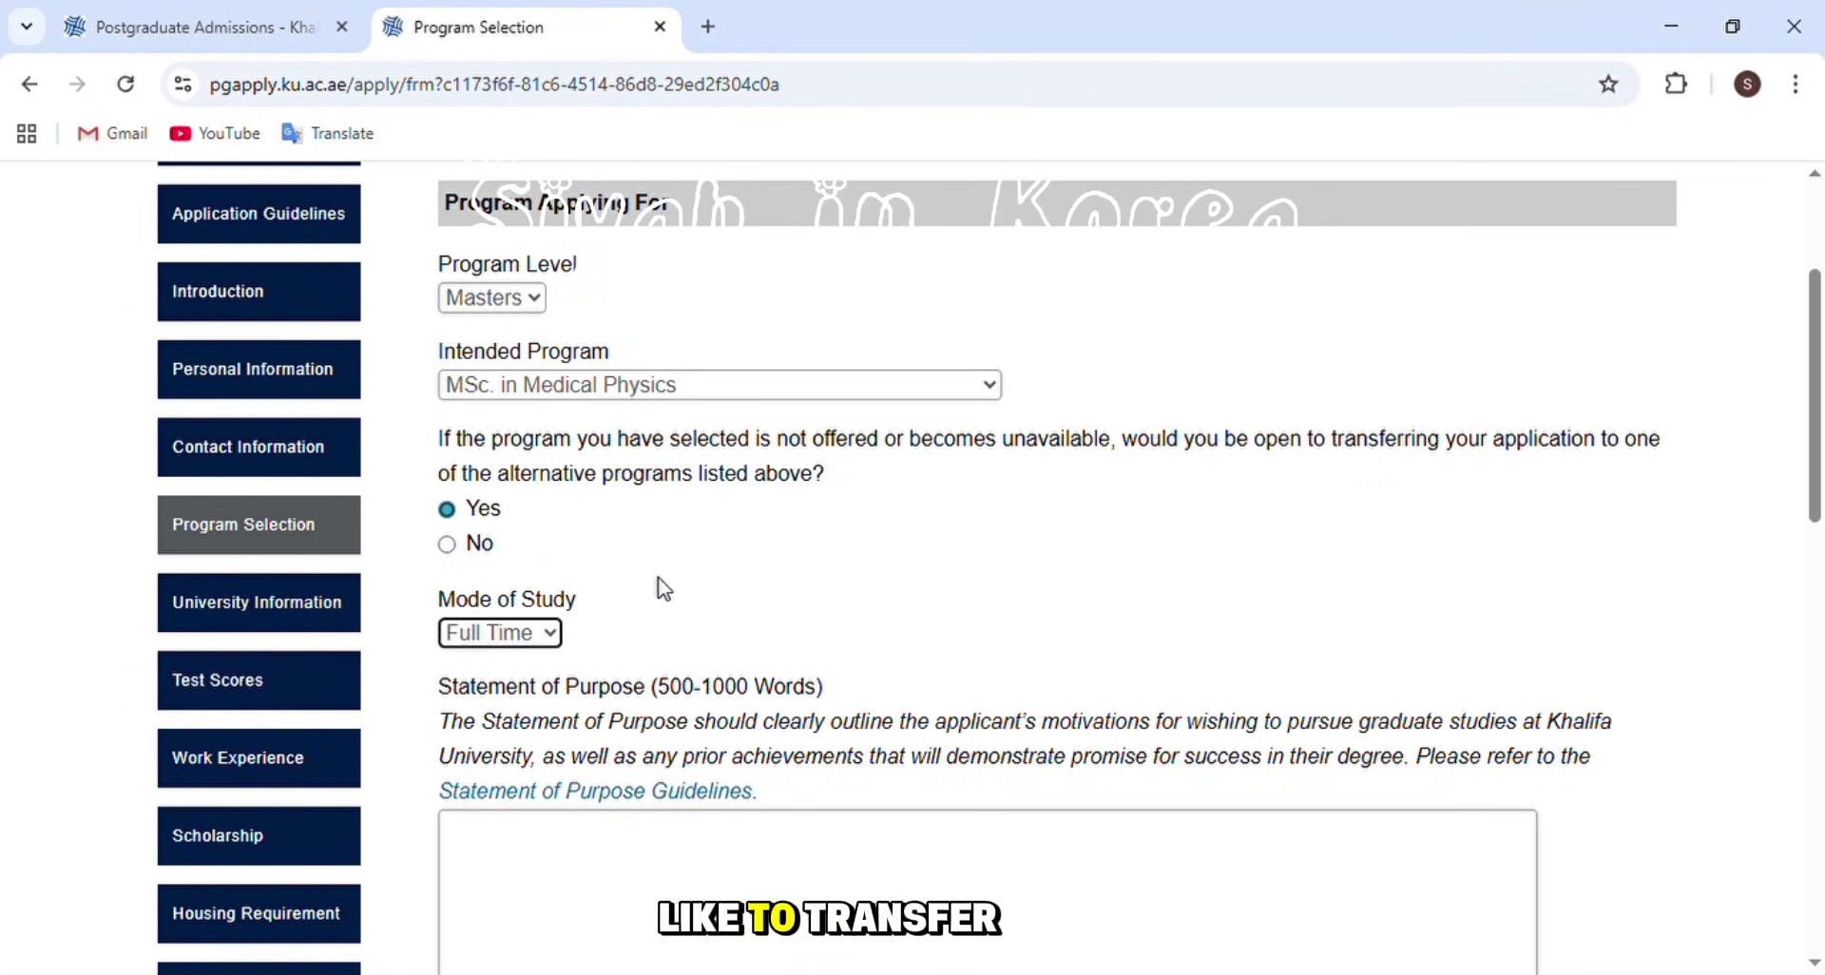
pyautogui.scroll(-3, 681, 558)
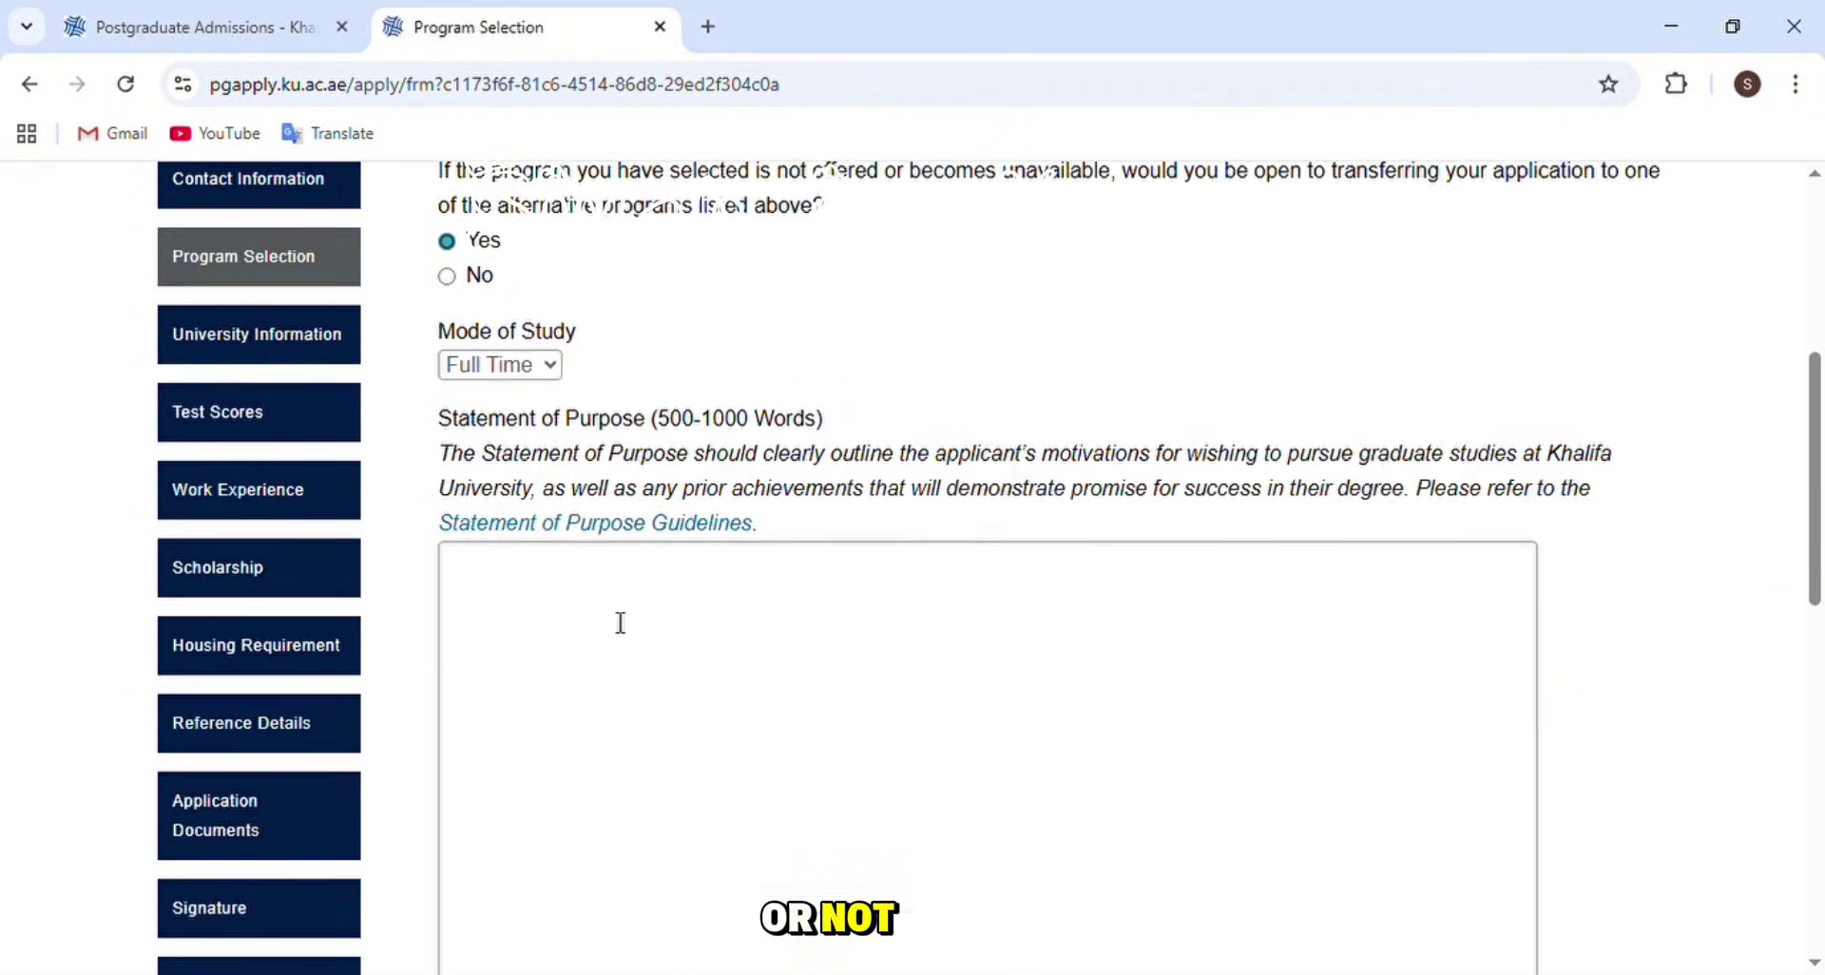
pyautogui.scroll(-3, 620, 622)
# - Answer No to having publications, then go to the University Information section
pyautogui.click(660, 529)
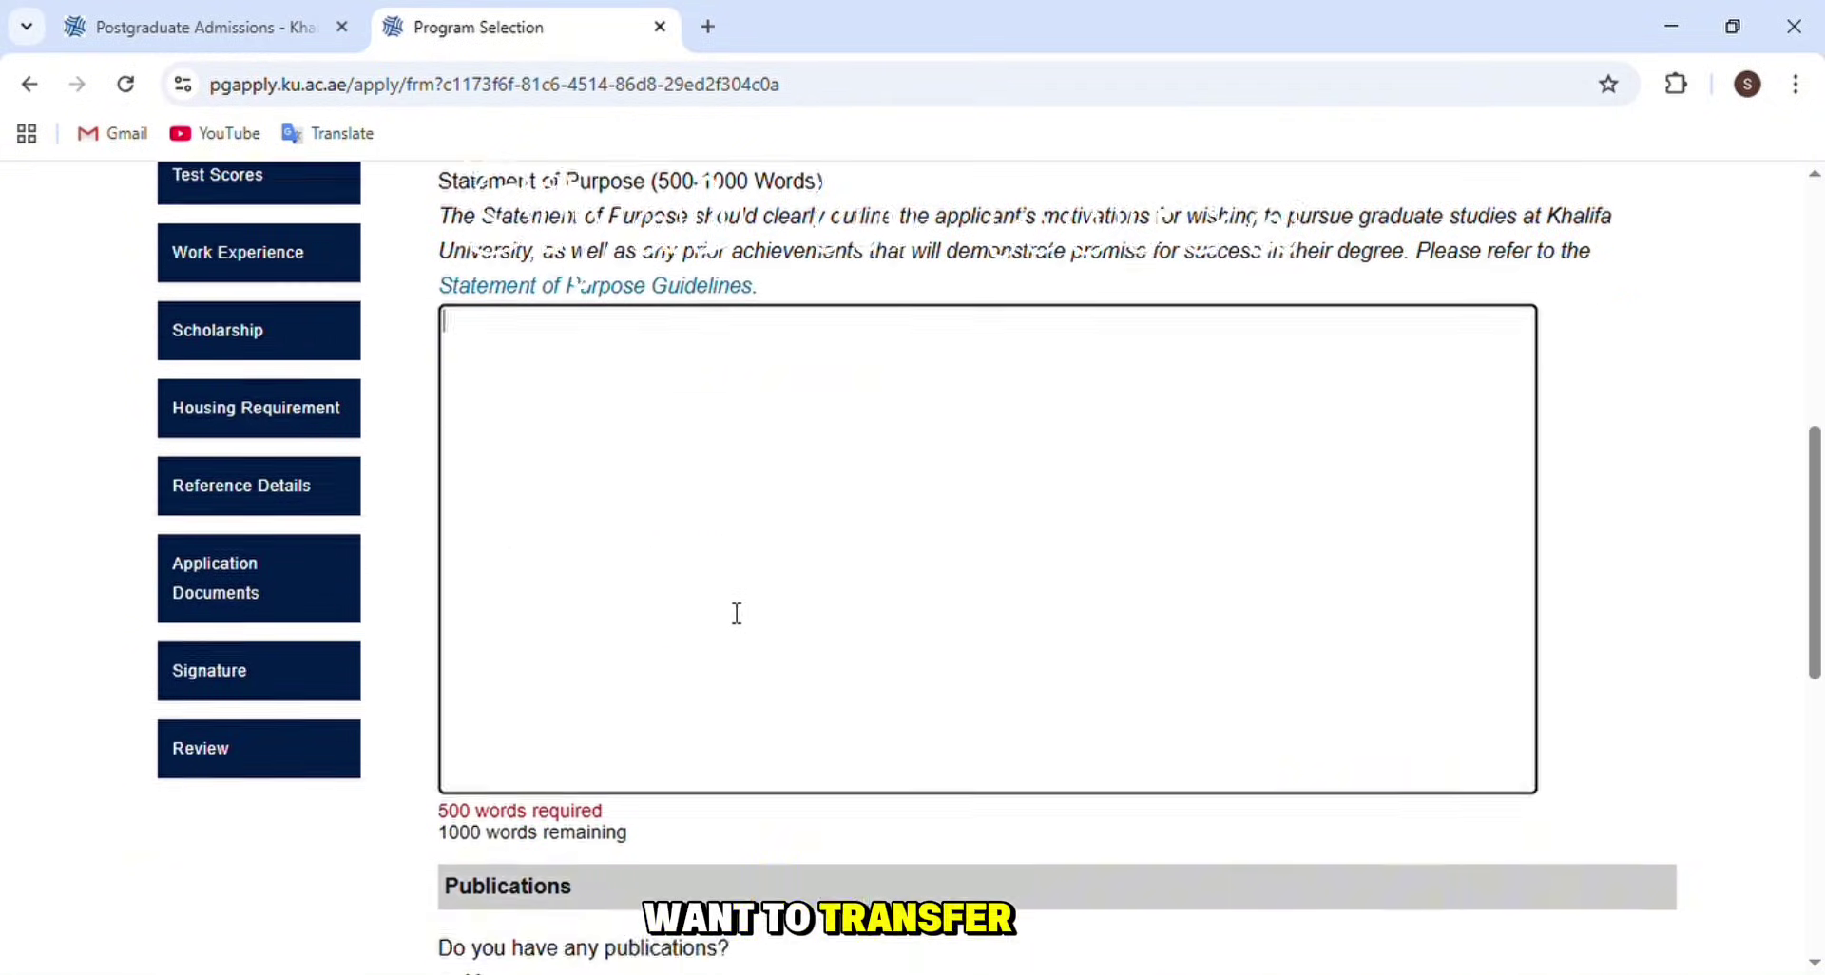
pyautogui.scroll(-3, 737, 613)
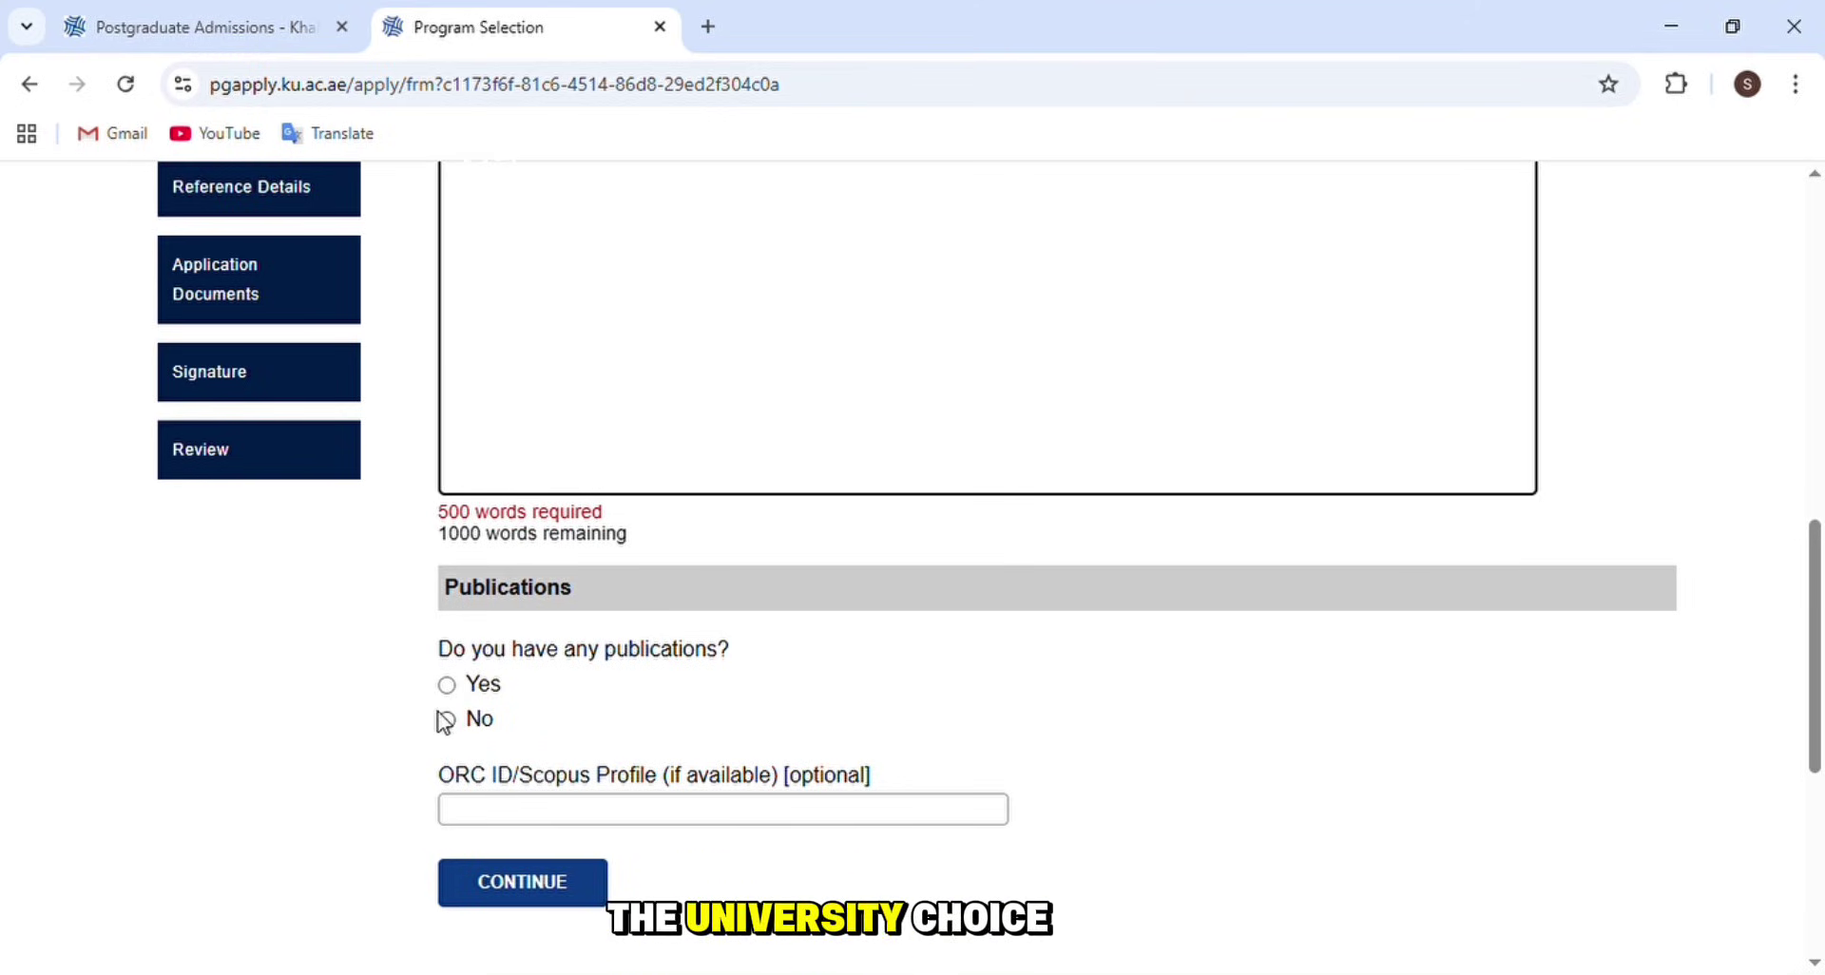
pyautogui.click(447, 720)
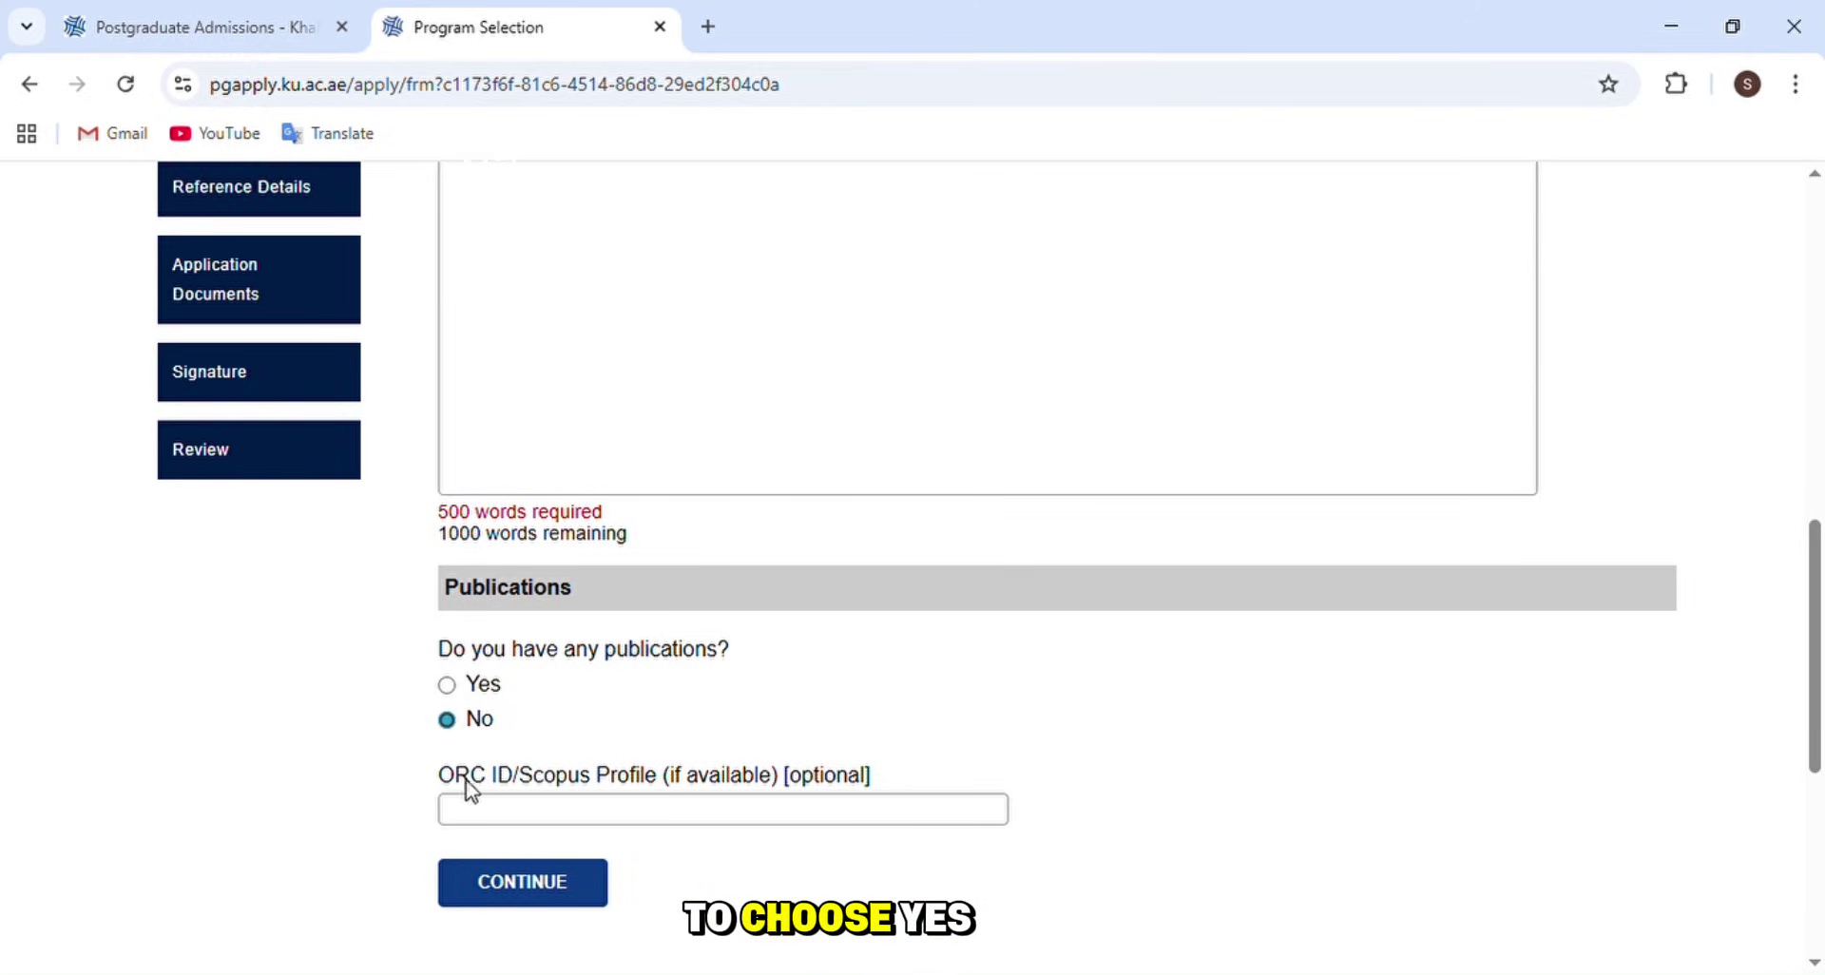
pyautogui.click(760, 817)
pyautogui.click(622, 750)
pyautogui.moveTo(521, 777); pyautogui.dragTo(675, 775)
pyautogui.click(727, 708)
pyautogui.scroll(4, 591, 592)
pyautogui.scroll(3, 591, 591)
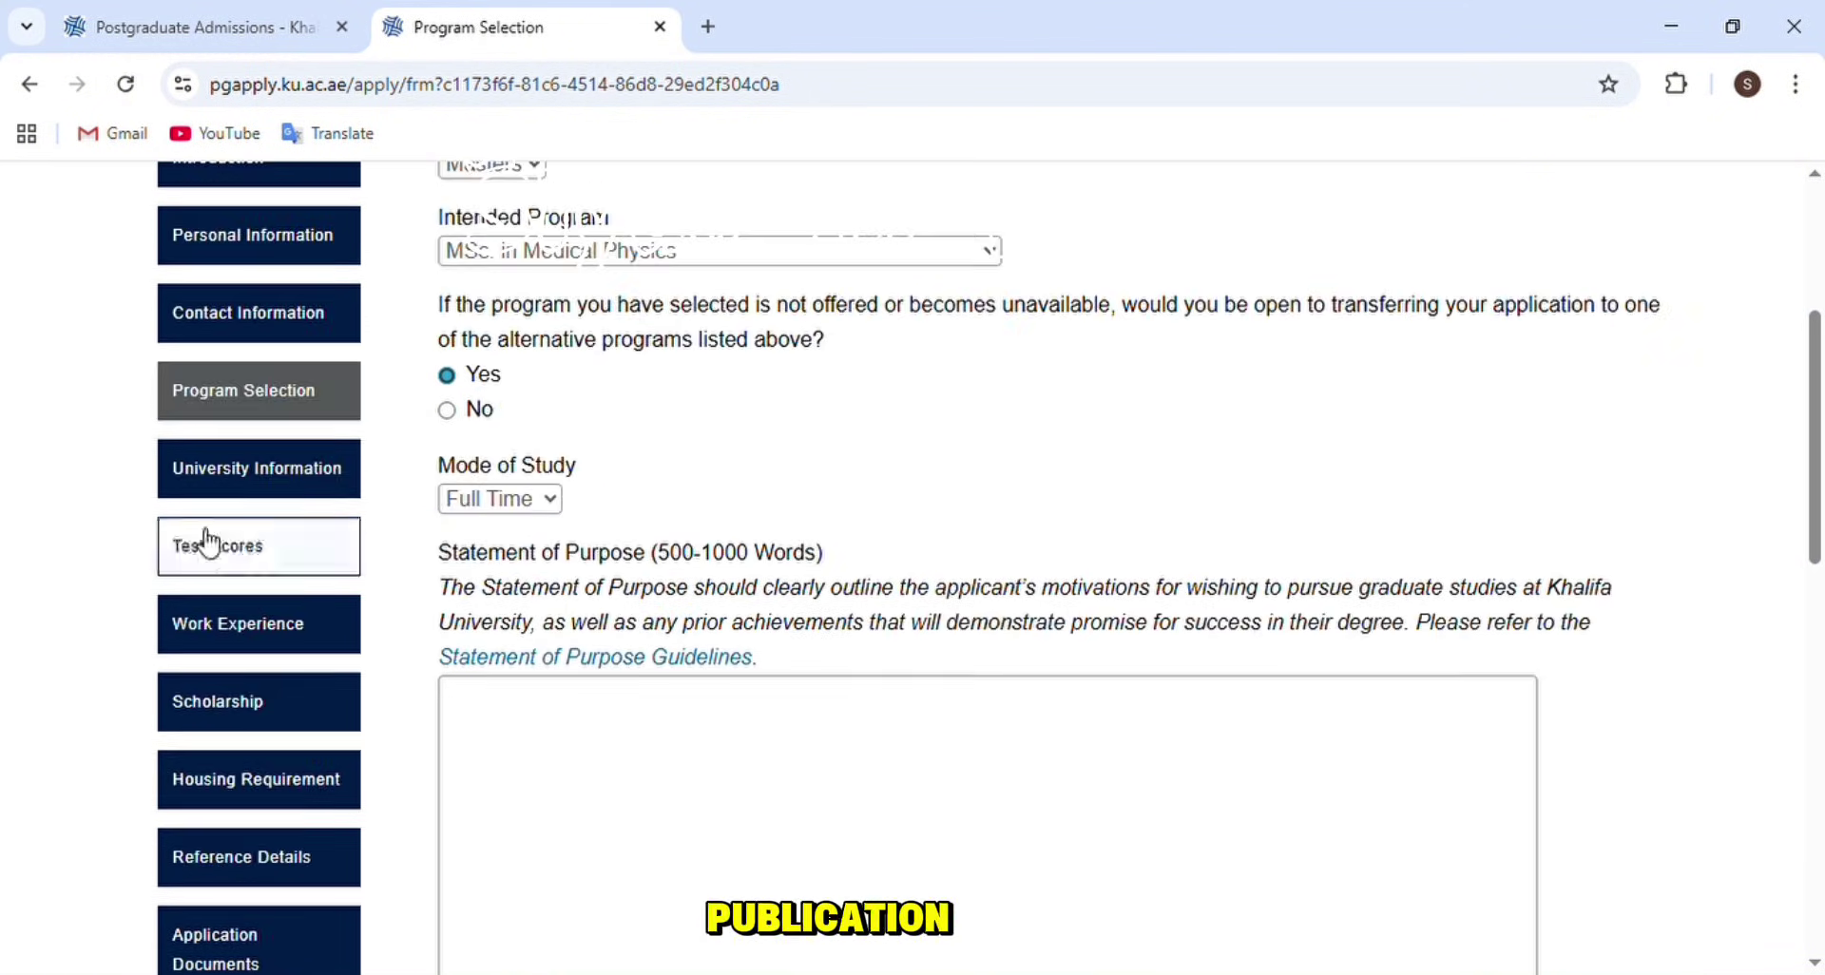
pyautogui.click(336, 489)
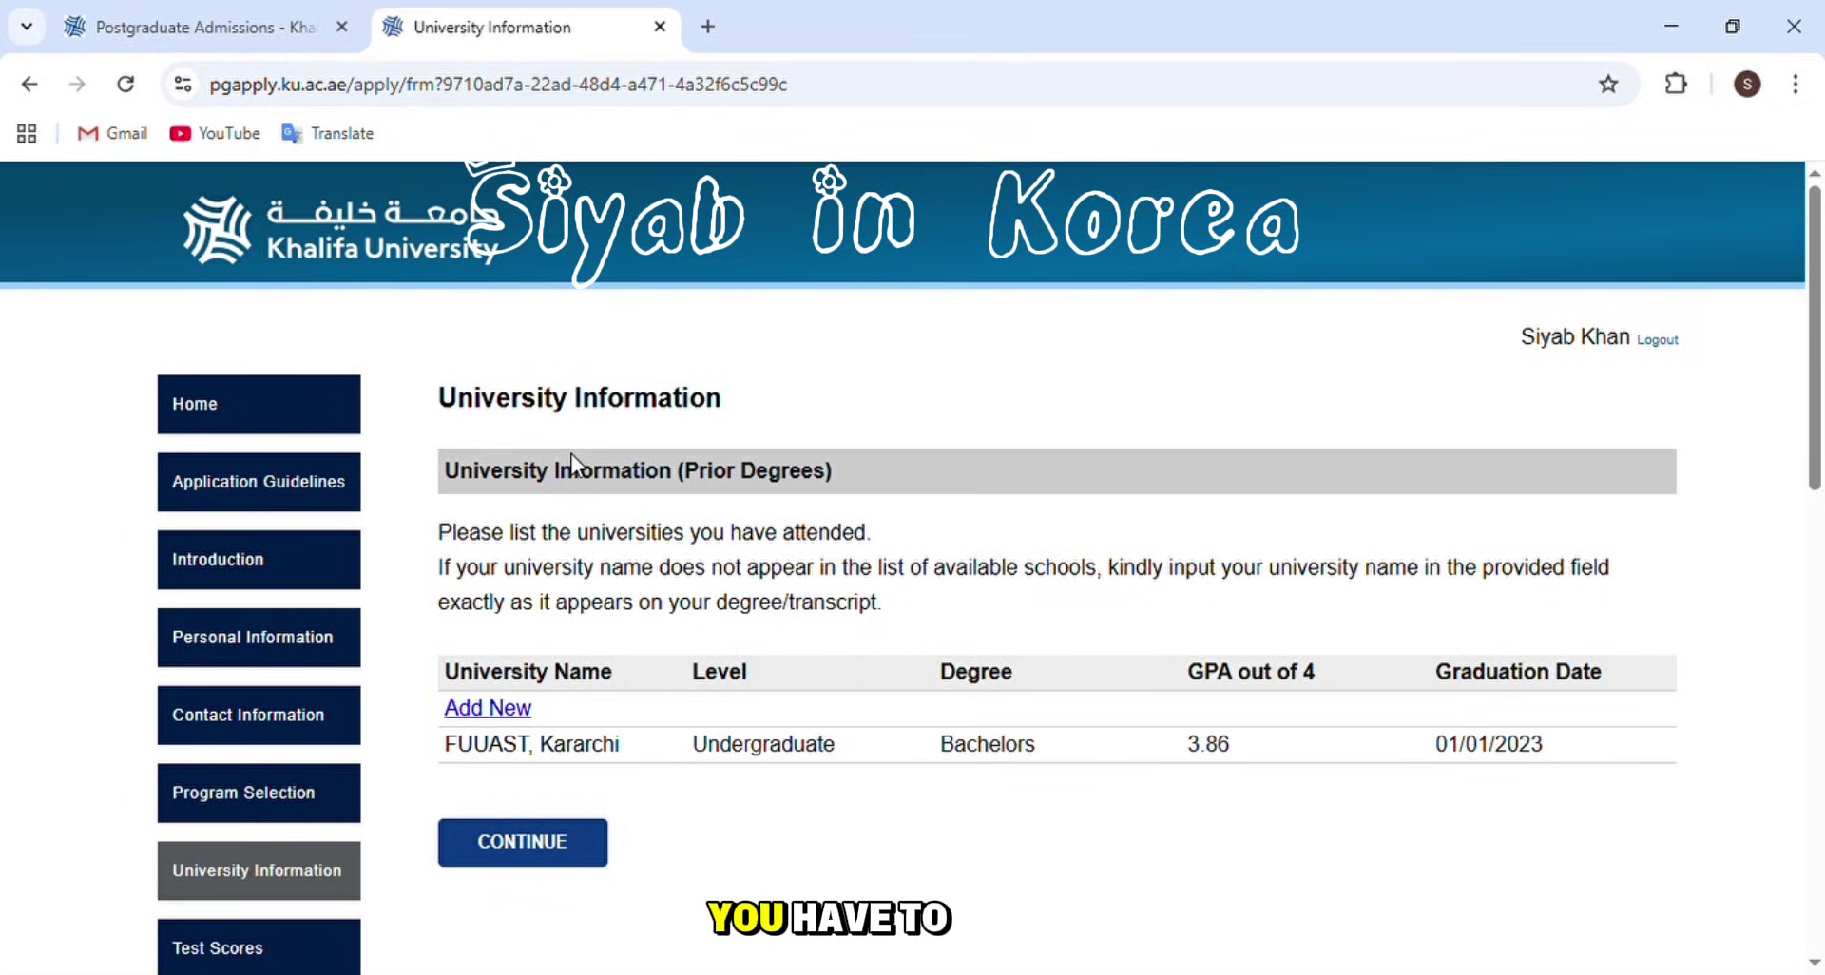
# - Review the single Bachelors degree entry, leave it unchanged, and go to Test Scores
pyautogui.scroll(-3, 753, 756)
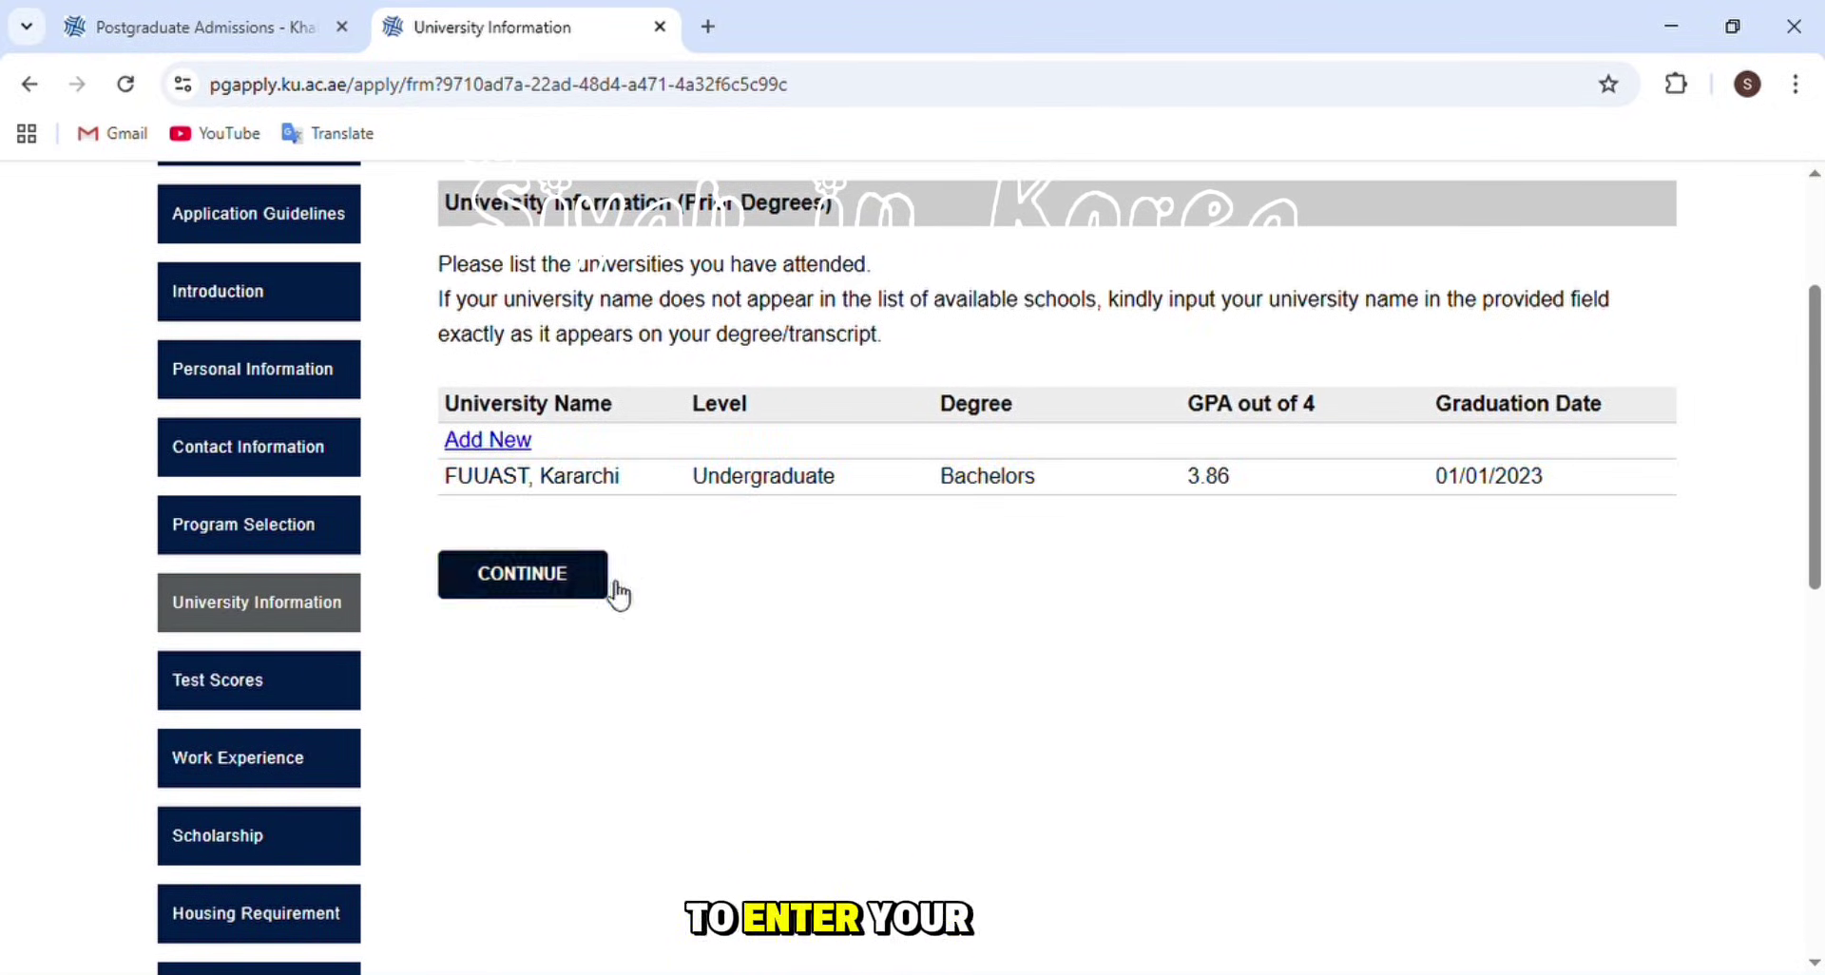
pyautogui.scroll(-2, 664, 598)
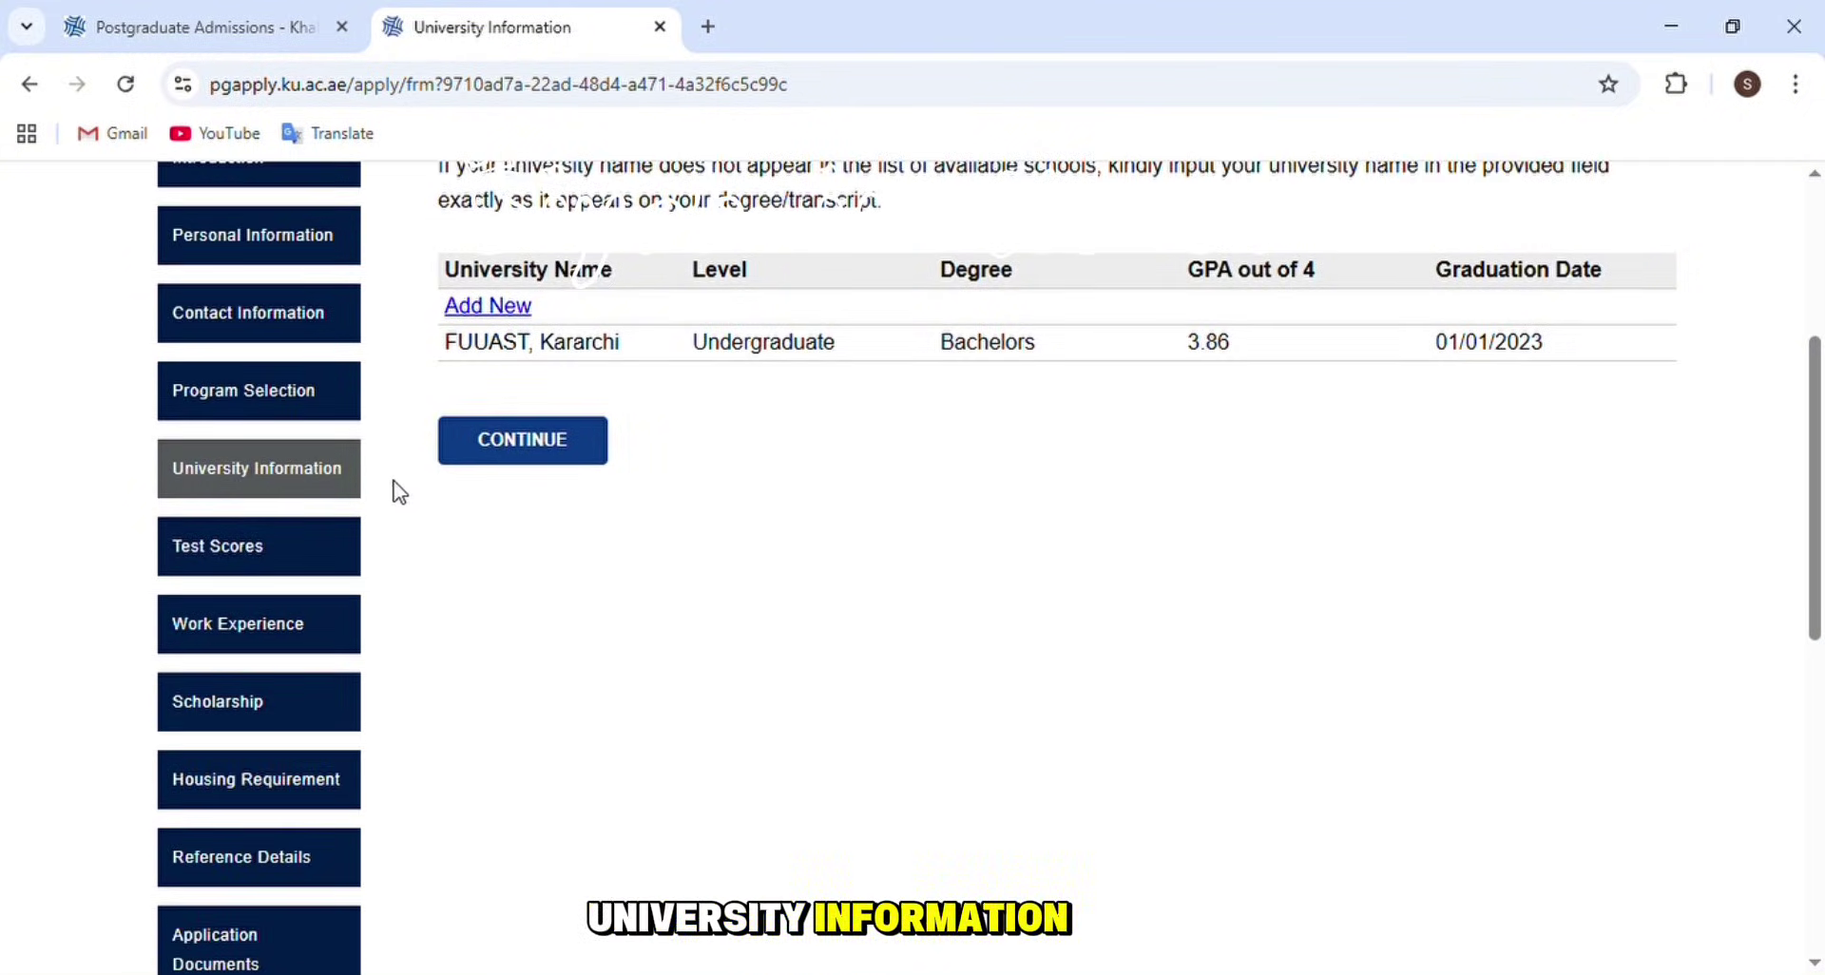
pyautogui.scroll(-2, 417, 494)
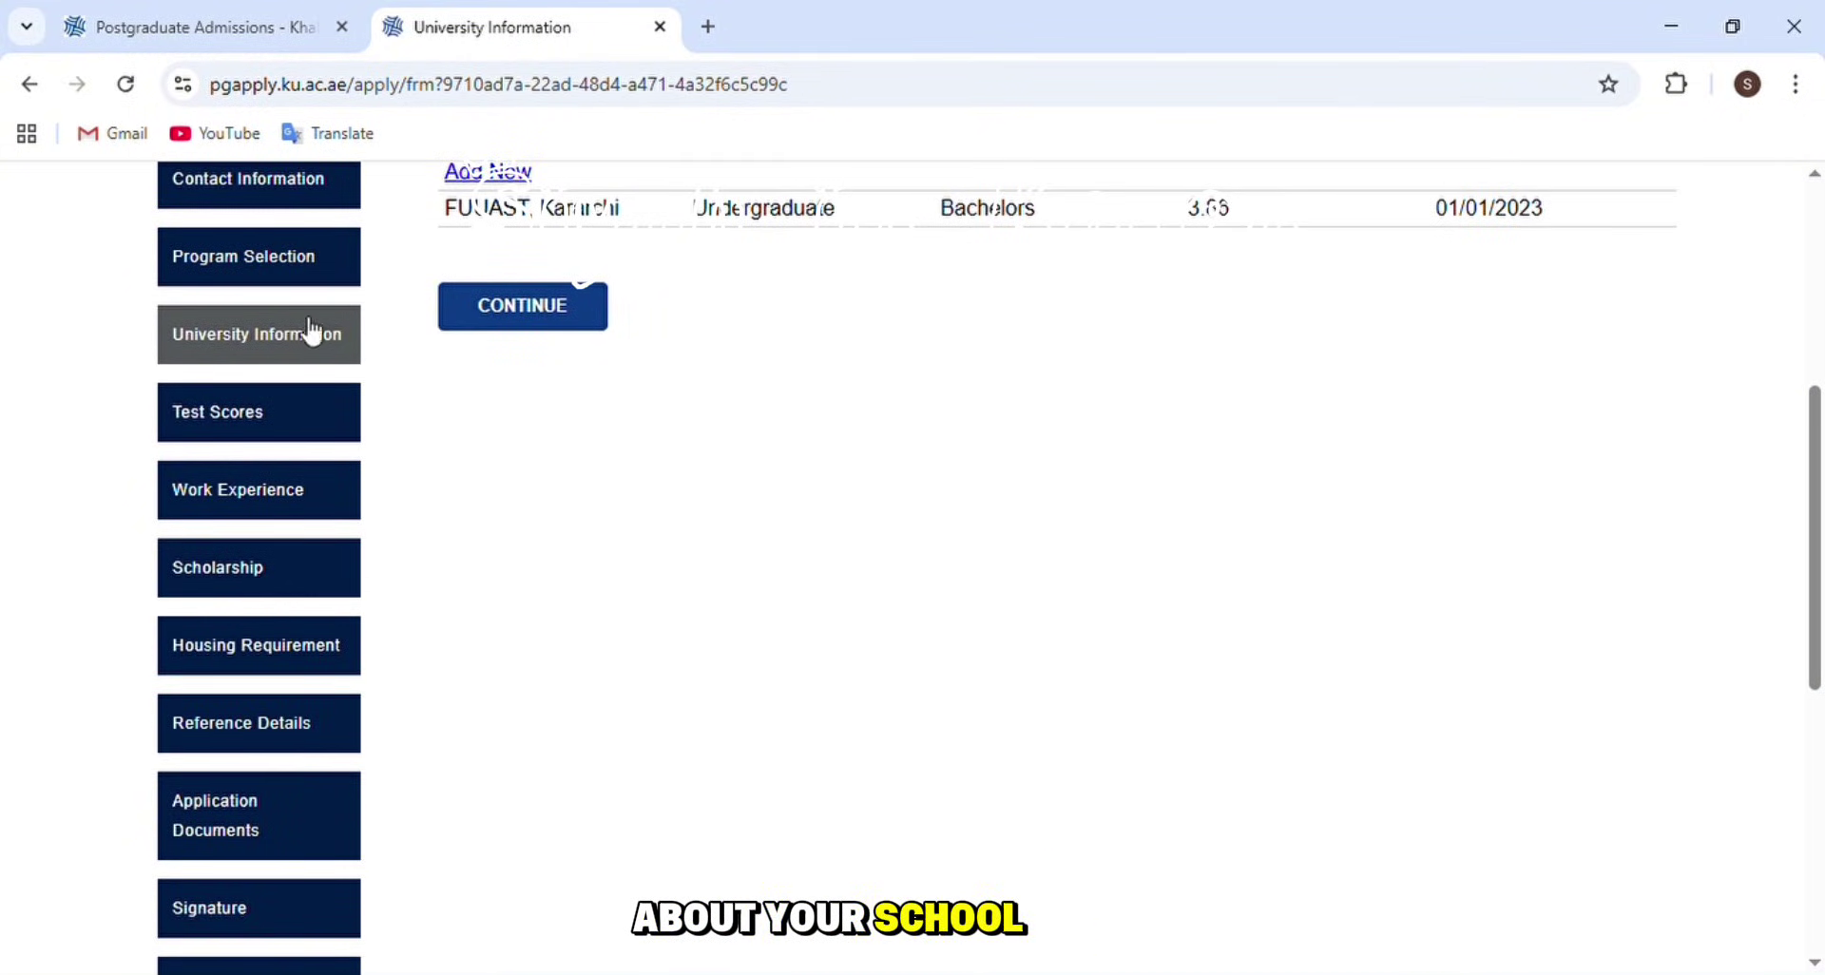
pyautogui.click(276, 418)
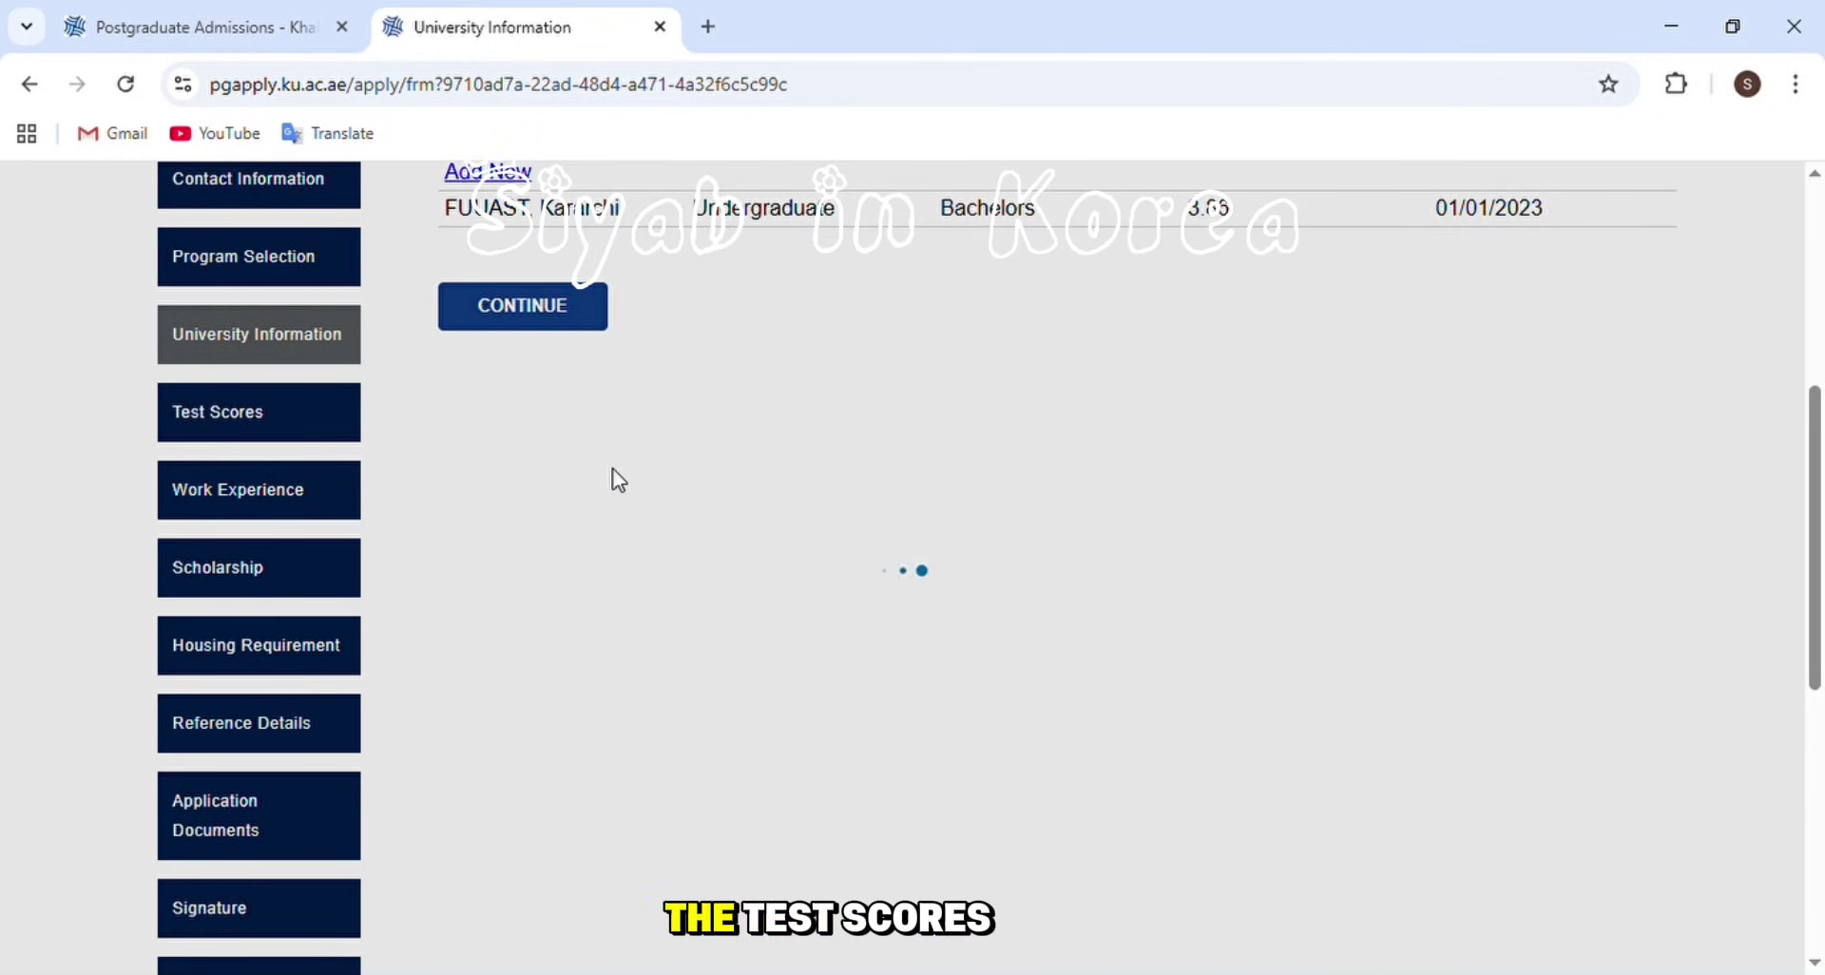
# - Answer No for GRE and report a valid IELTS Academic score of 6.5
pyautogui.scroll(-1, 608, 514)
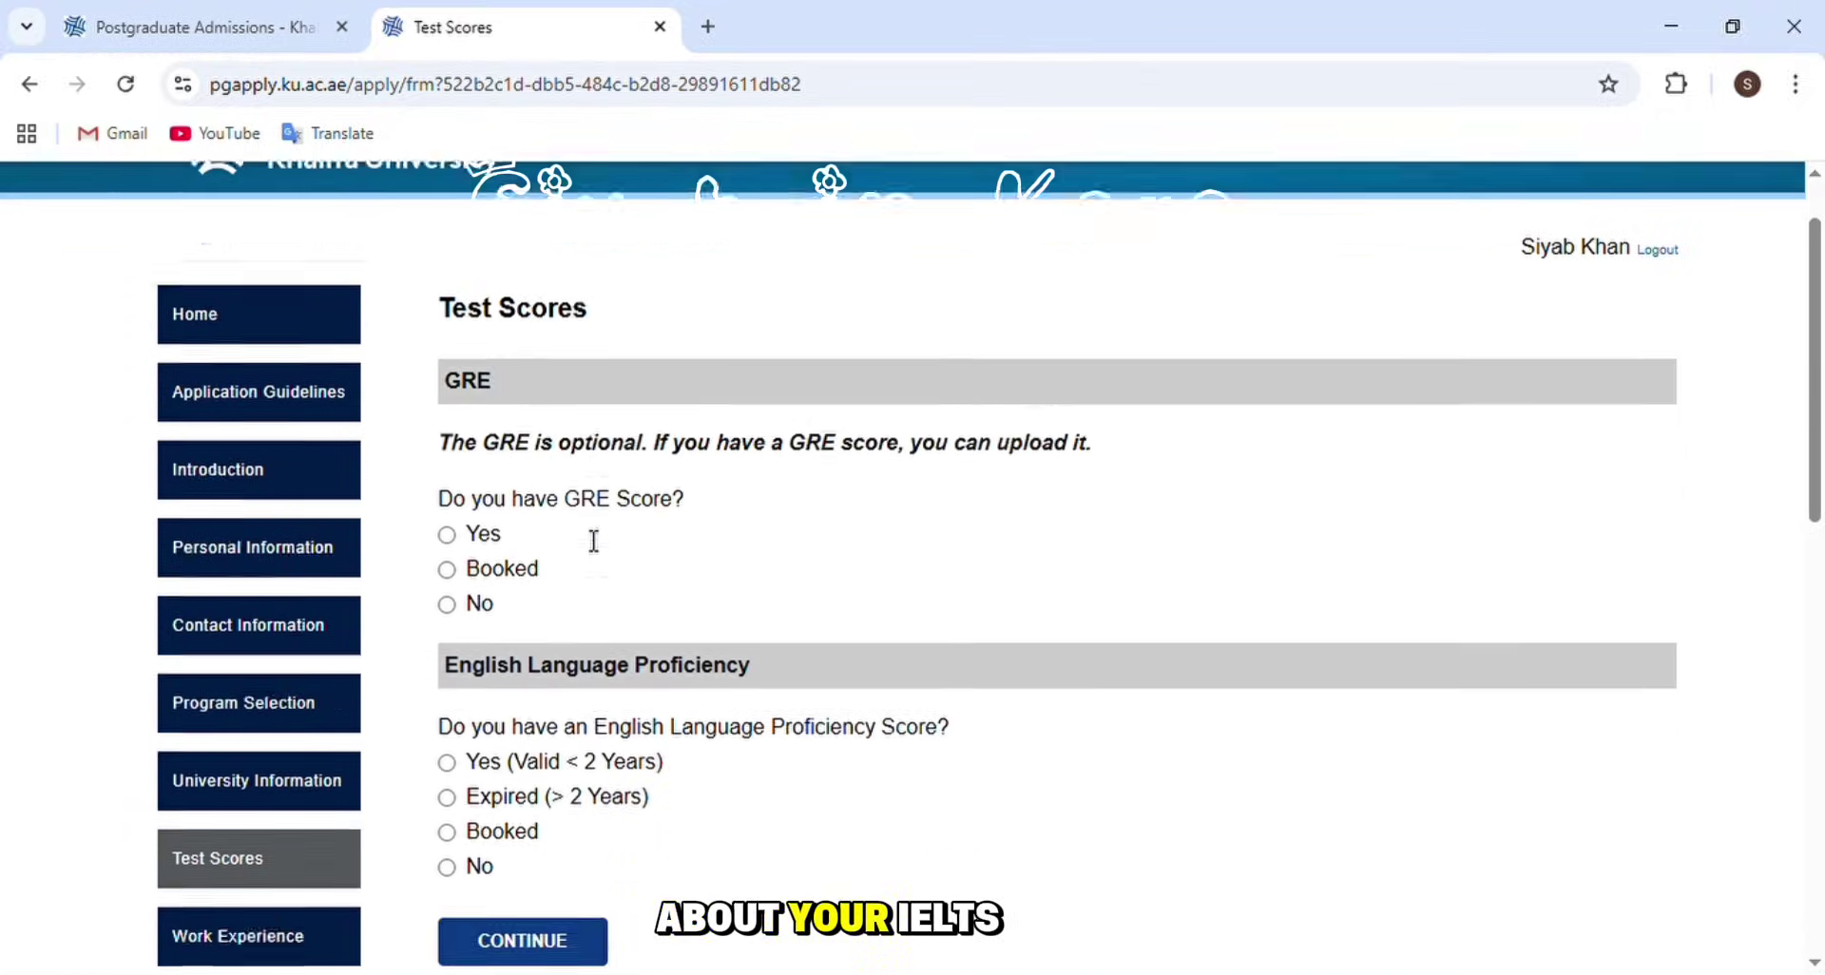
pyautogui.scroll(-2, 594, 540)
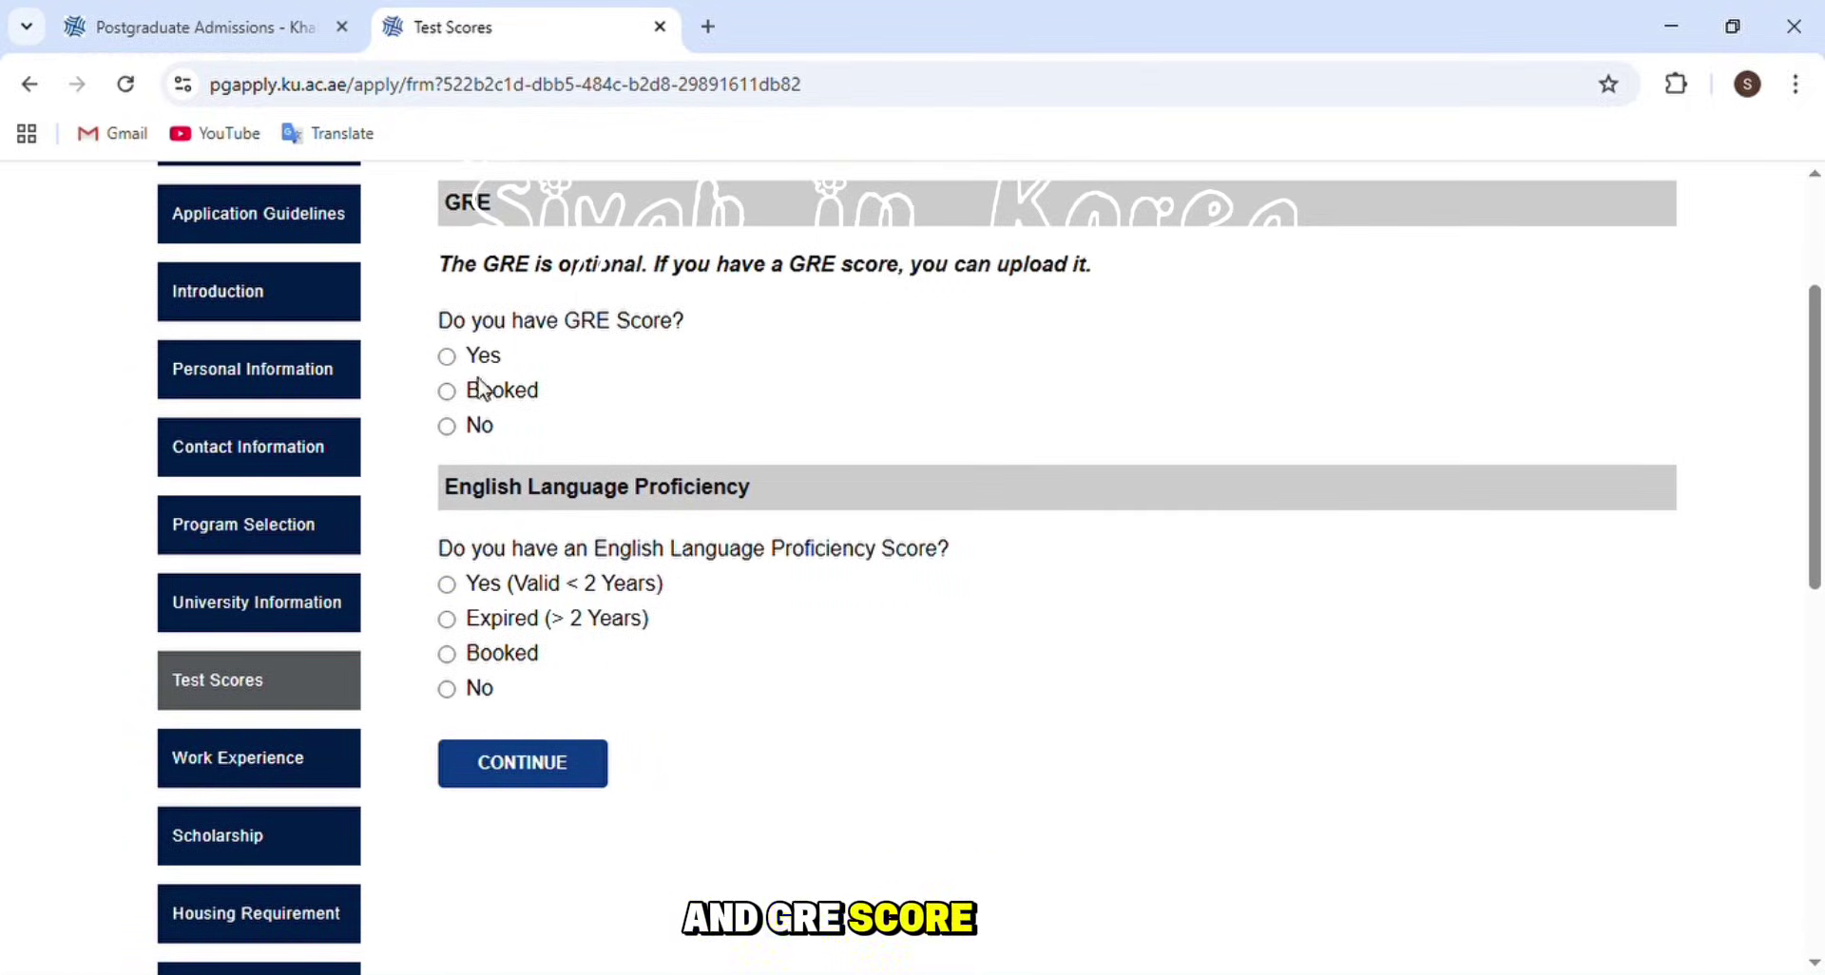
pyautogui.click(447, 427)
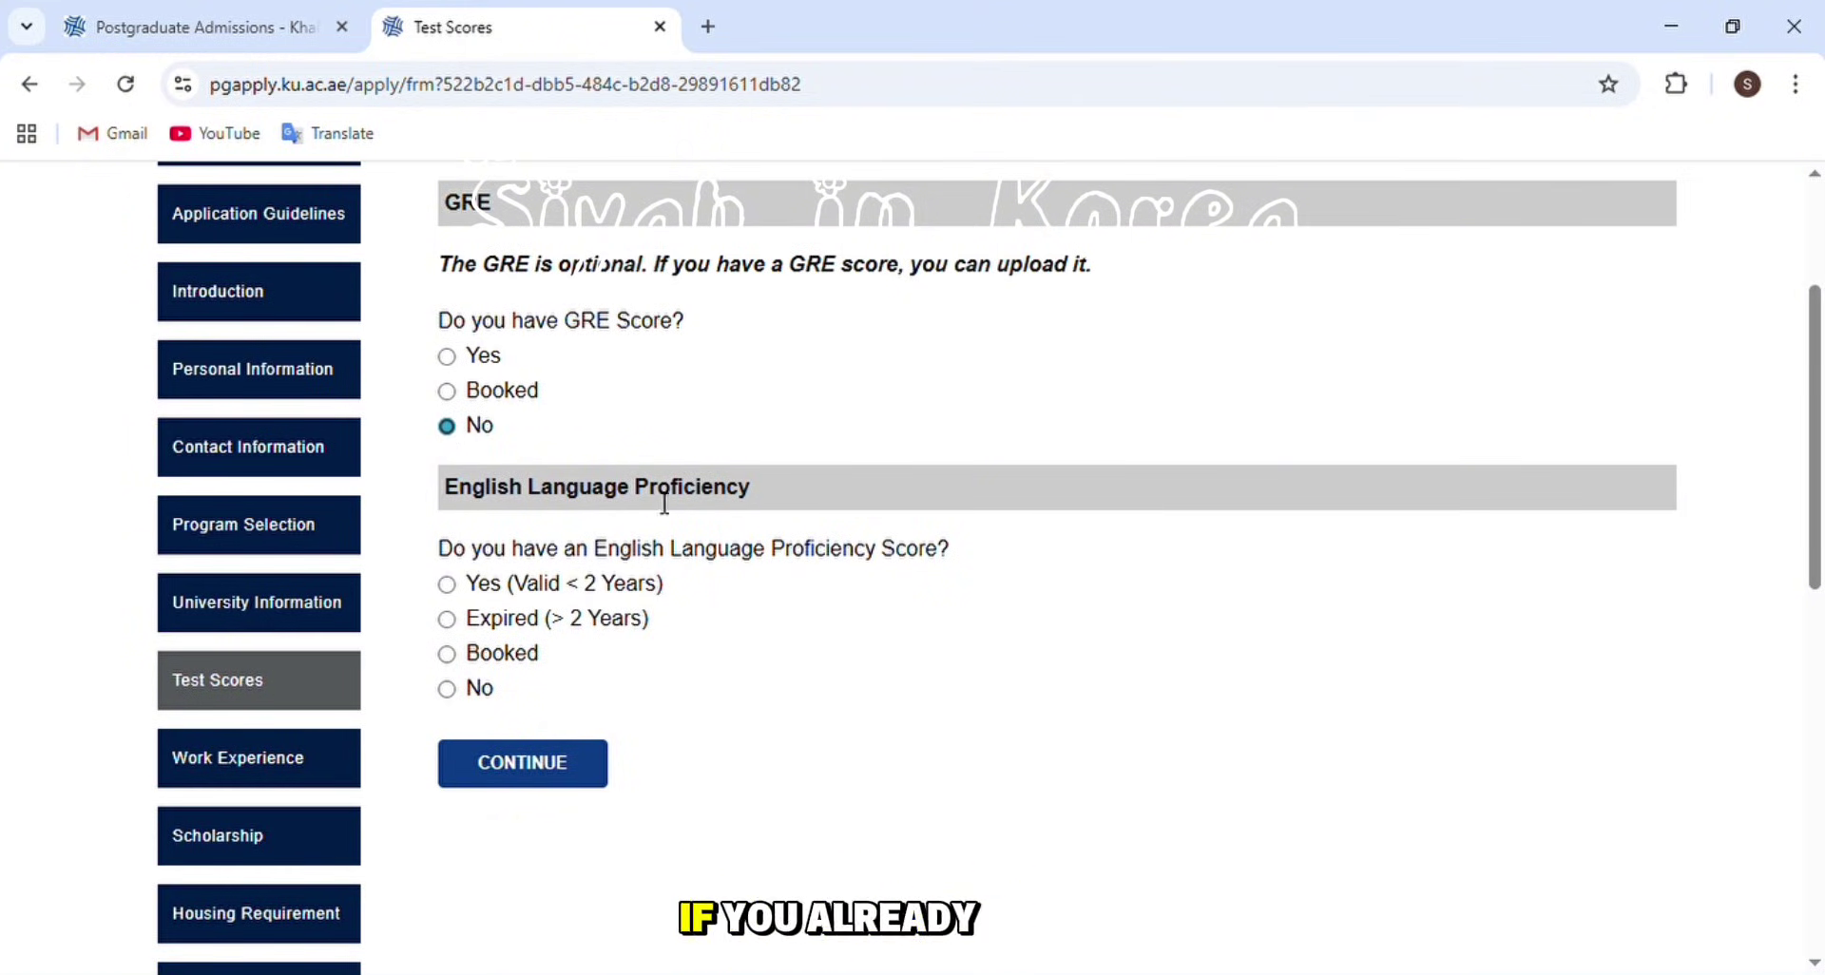
pyautogui.click(449, 585)
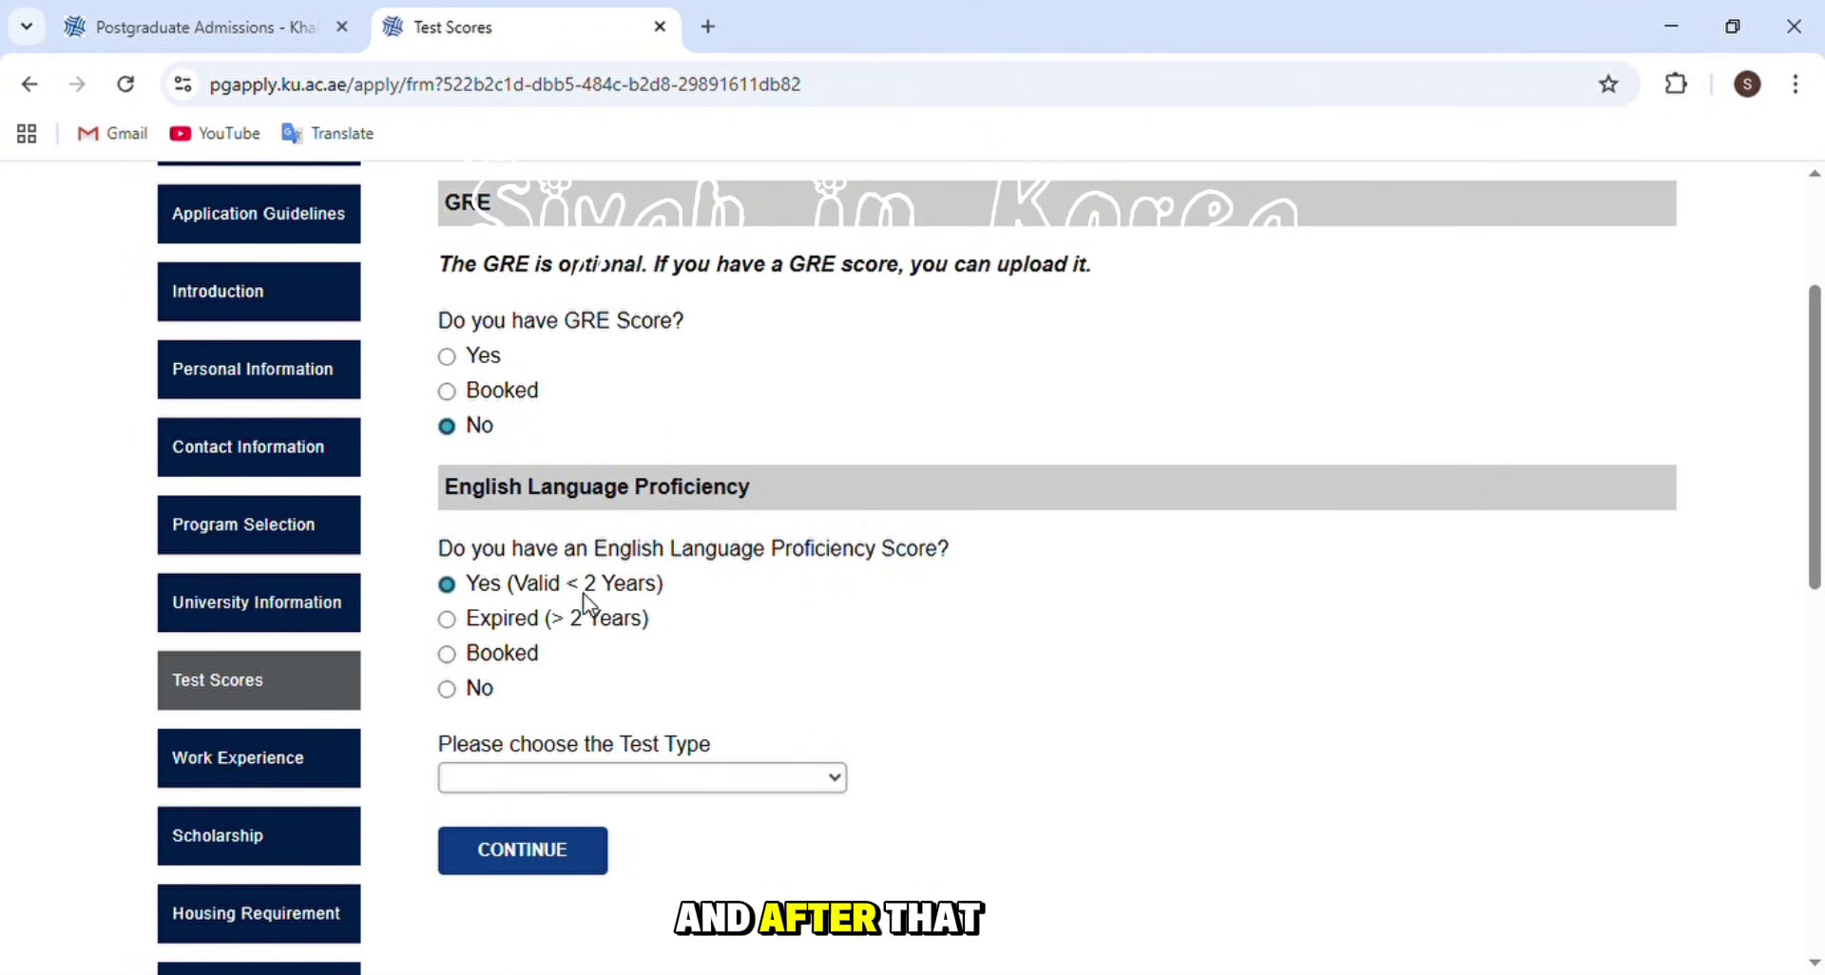
pyautogui.press('Tab')
pyautogui.press('Down')
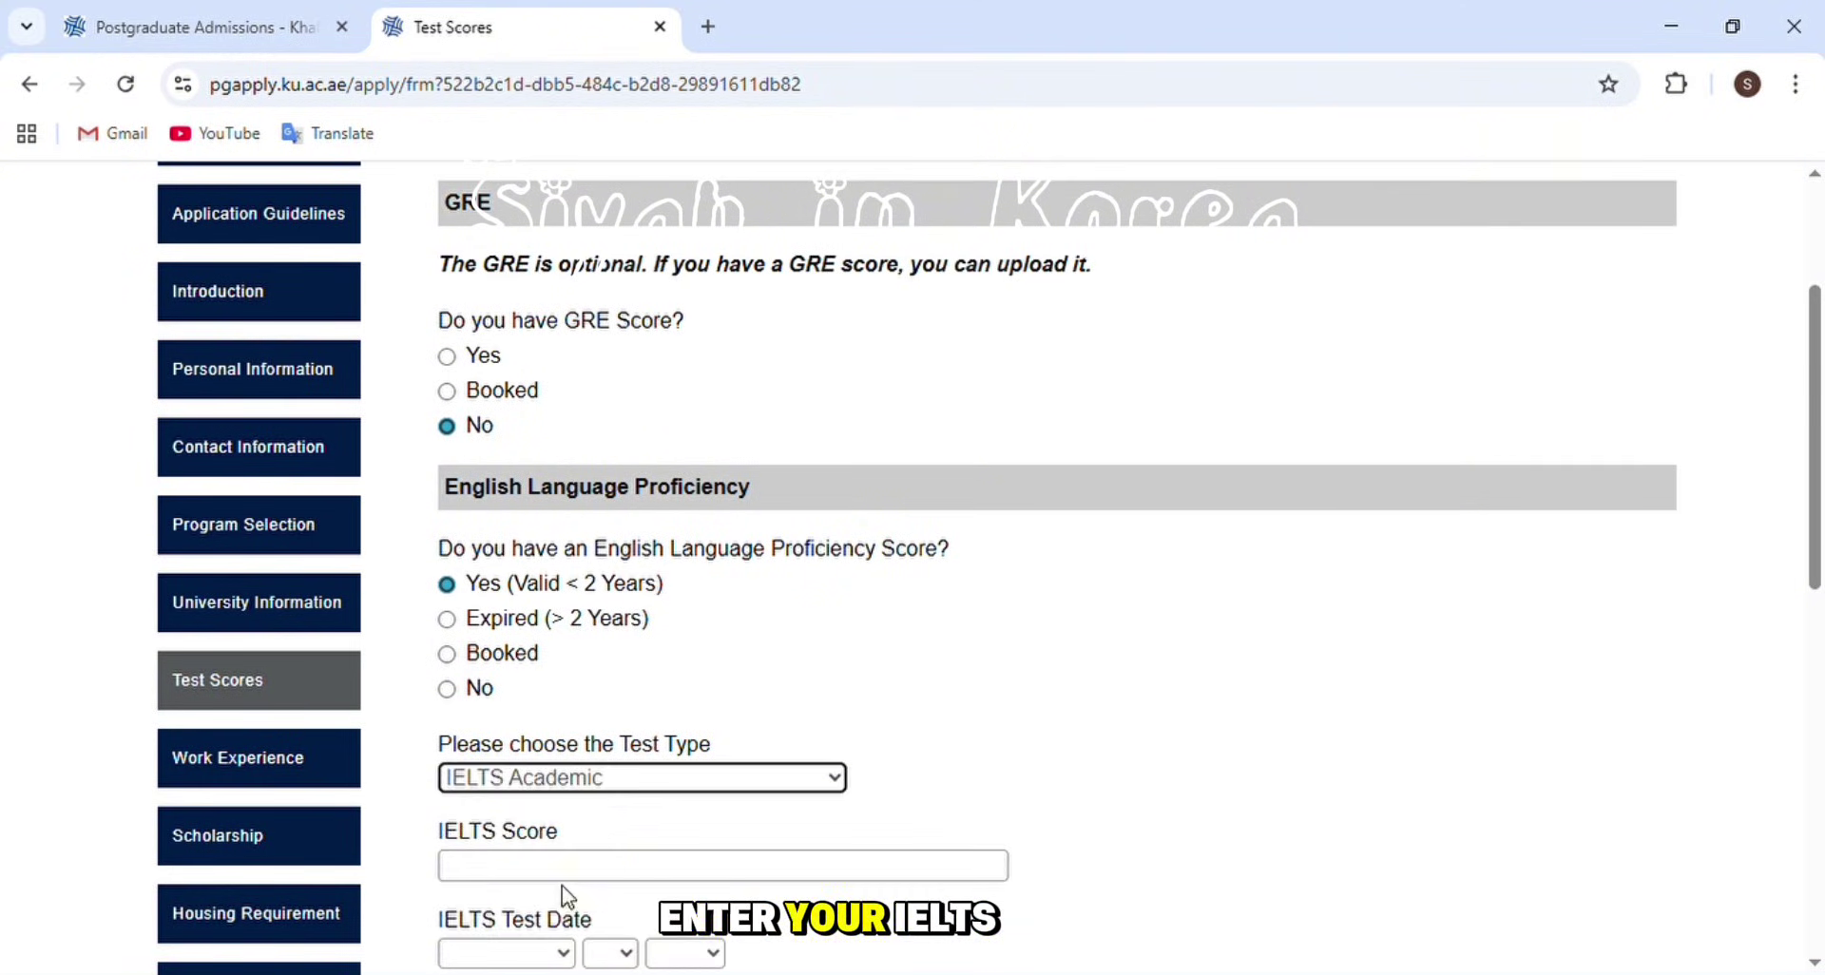
pyautogui.click(590, 867)
pyautogui.write('6')
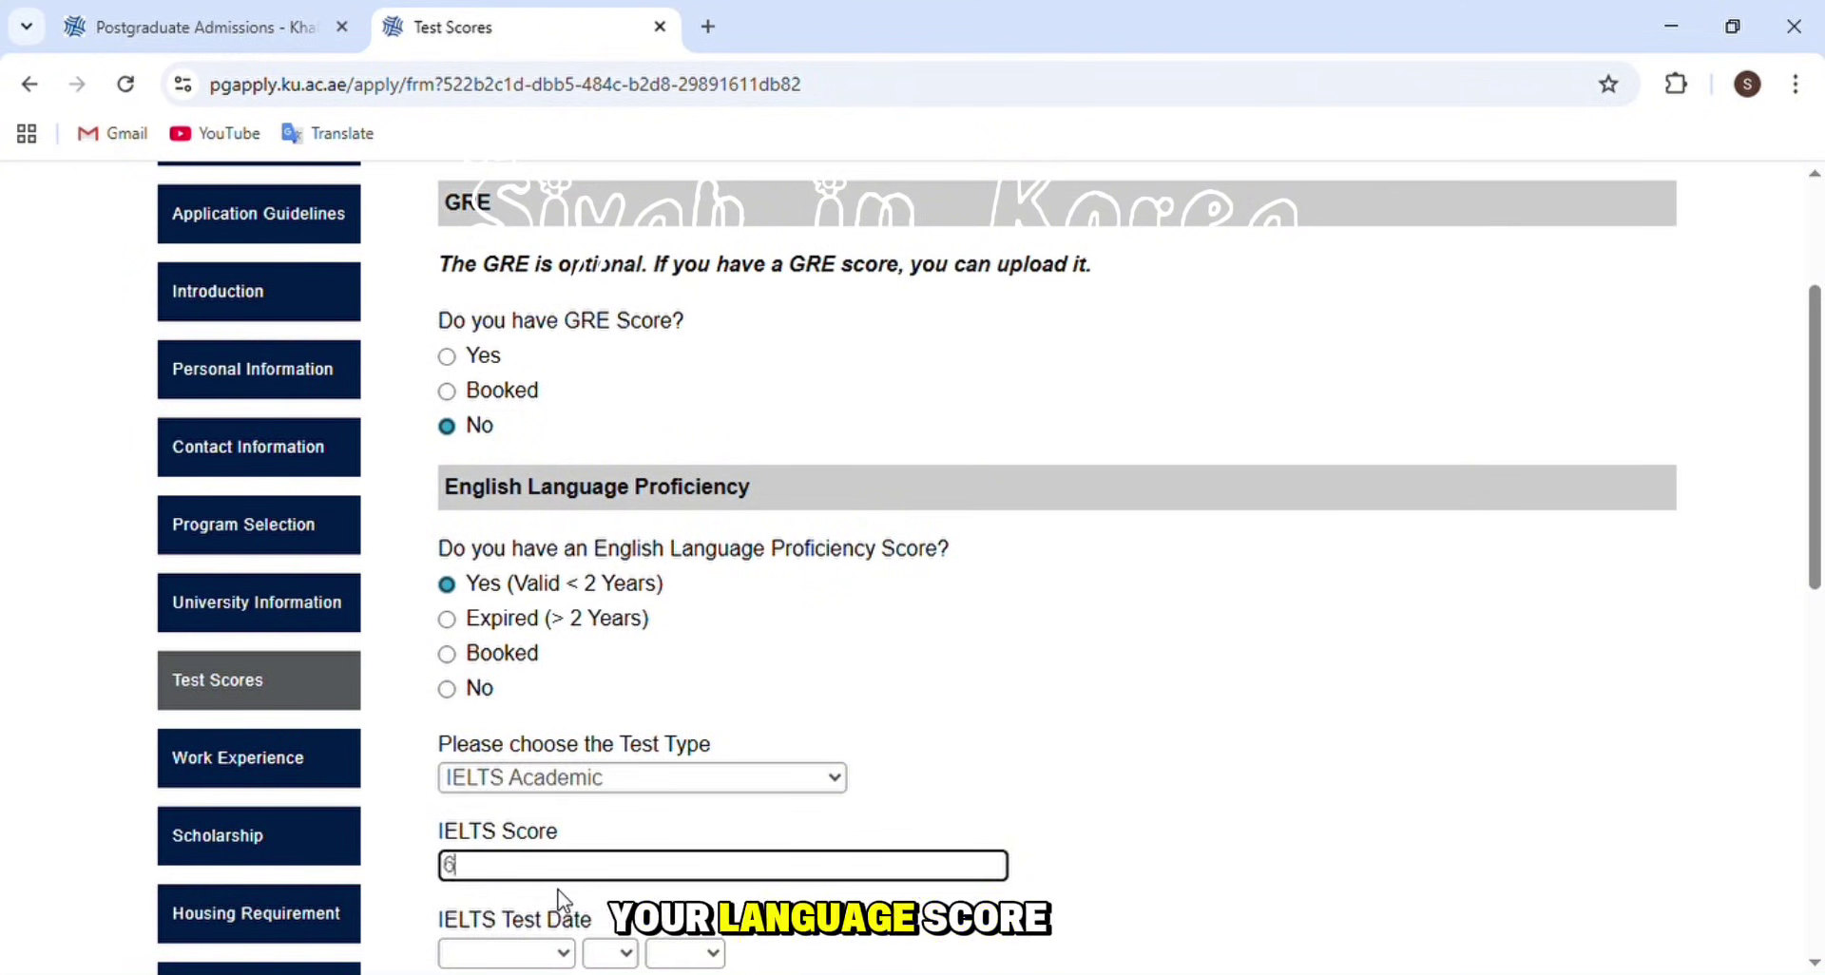
pyautogui.write('.5')
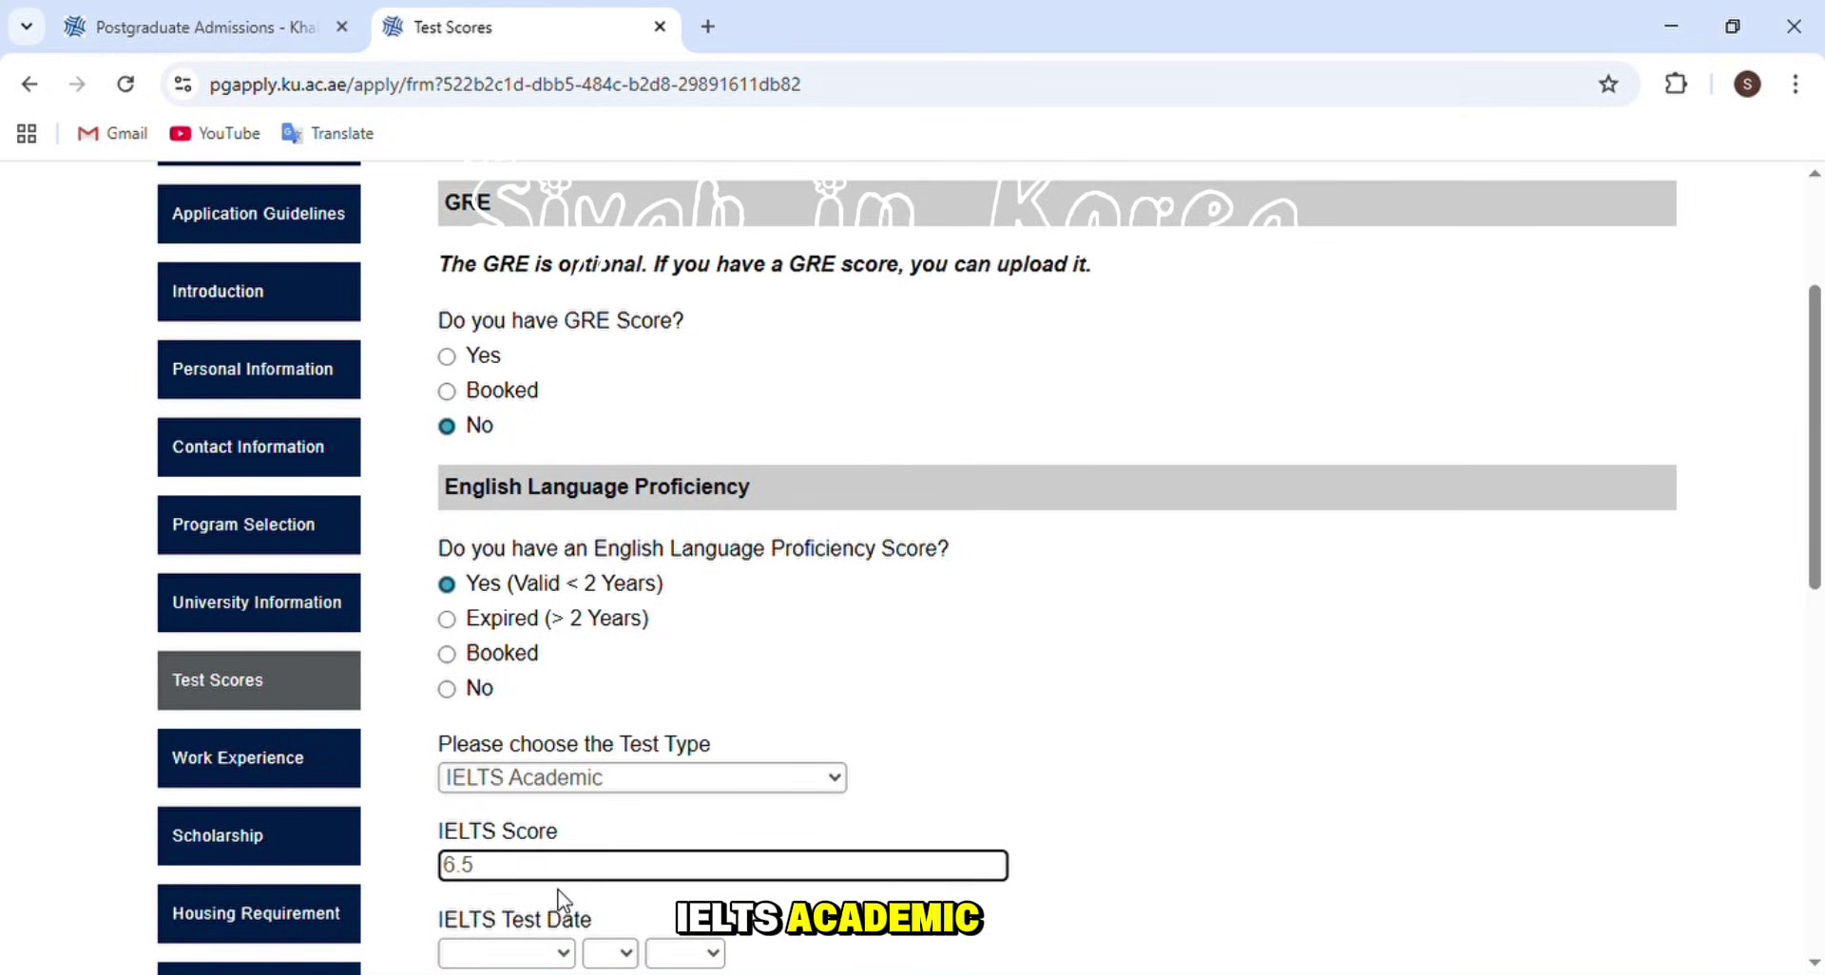
pyautogui.hotkey('shift', 'Tab')
# - Set the IELTS test date to February 1, 2025, then open Work Experience
pyautogui.scroll(-4, 563, 477)
pyautogui.click(506, 571)
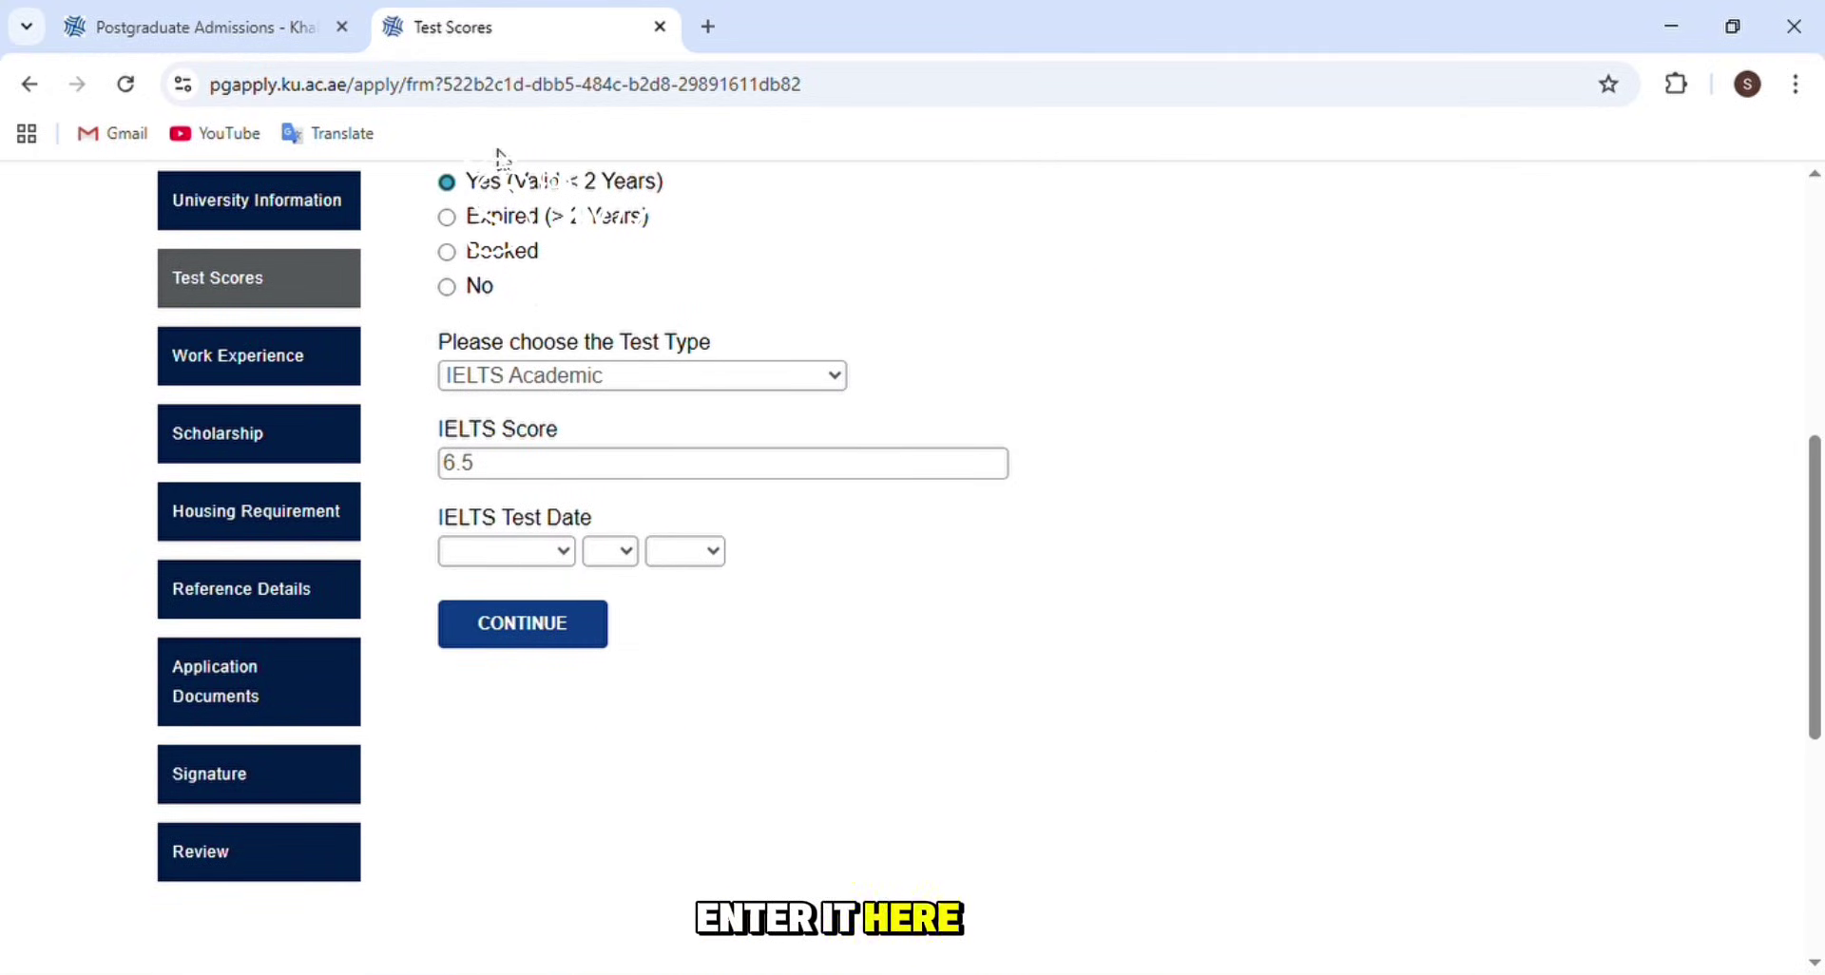
pyautogui.press('f')
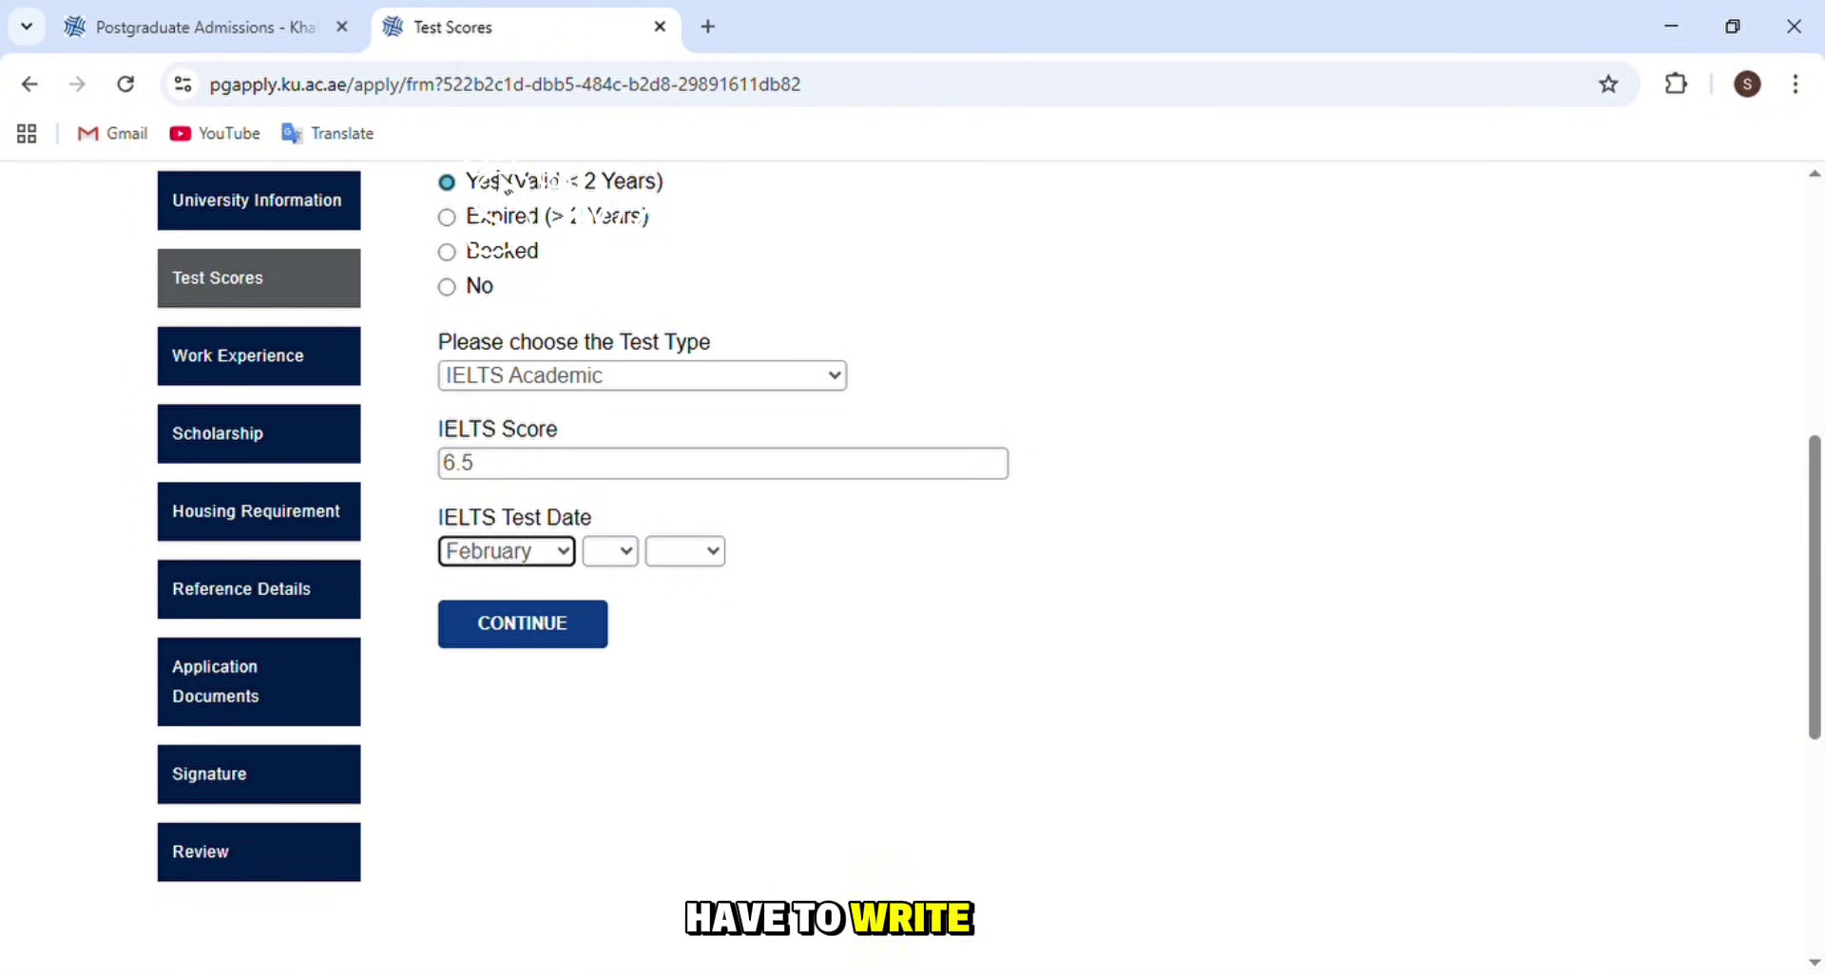
pyautogui.click(605, 573)
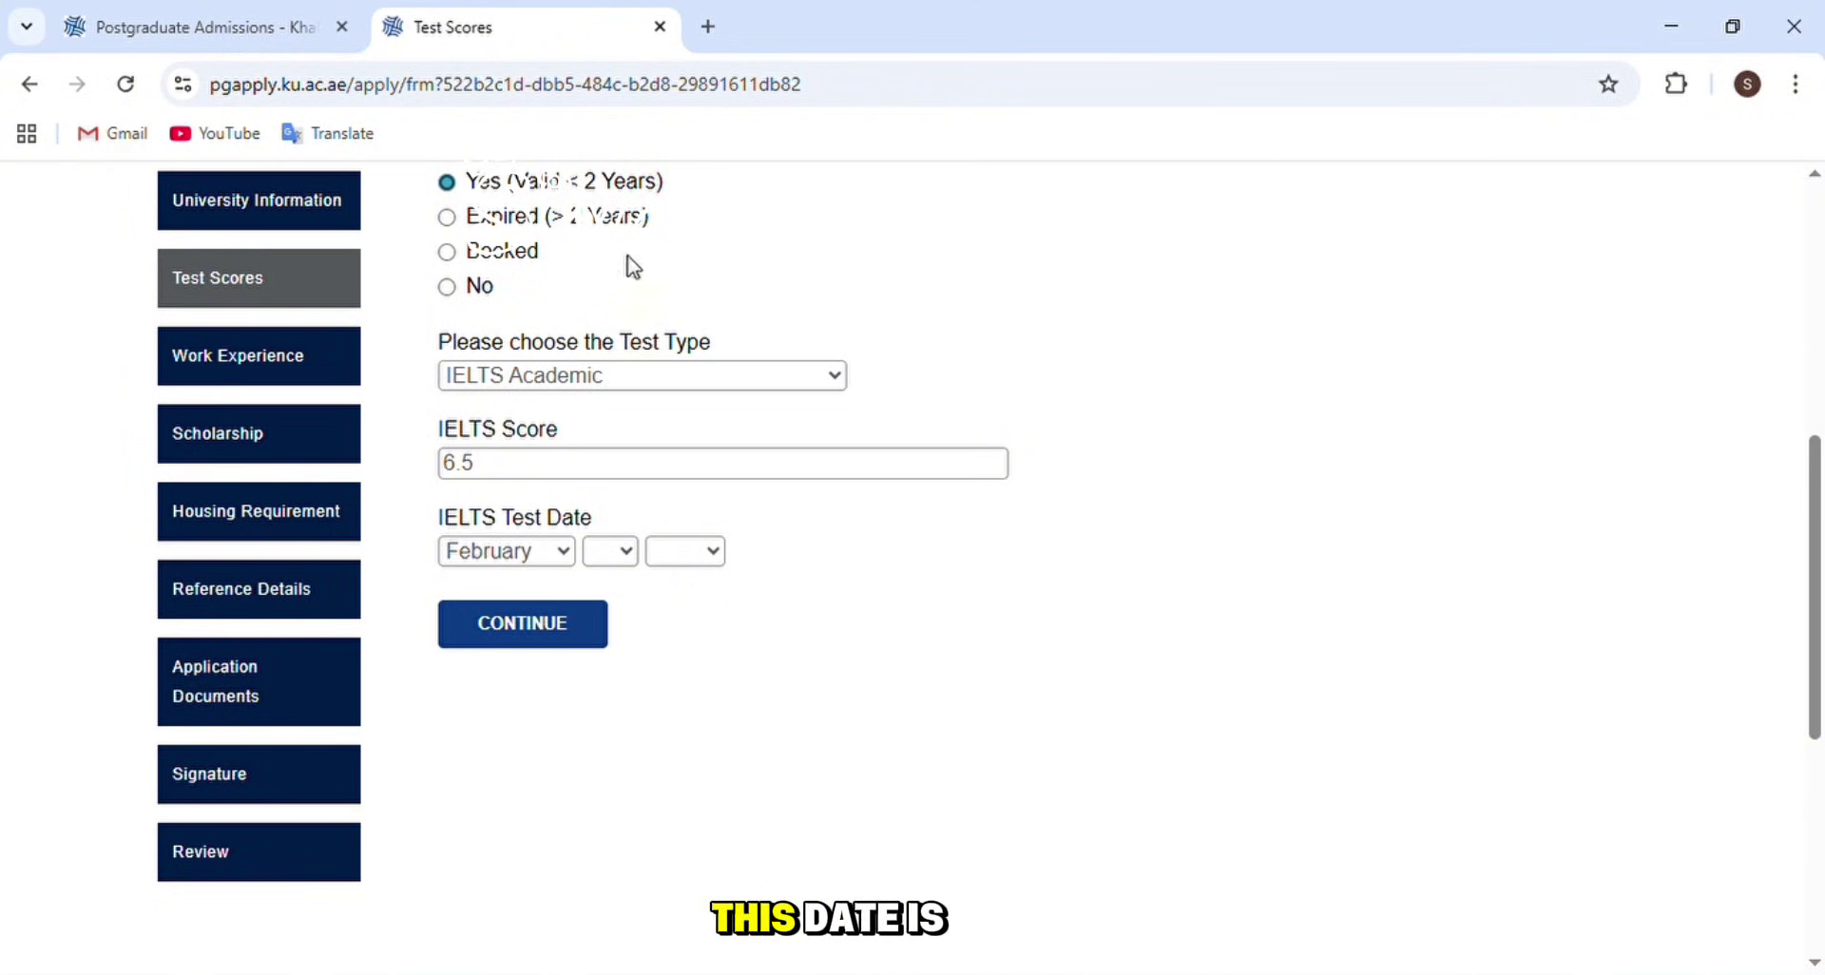
pyautogui.press('Tab')
pyautogui.press('1')
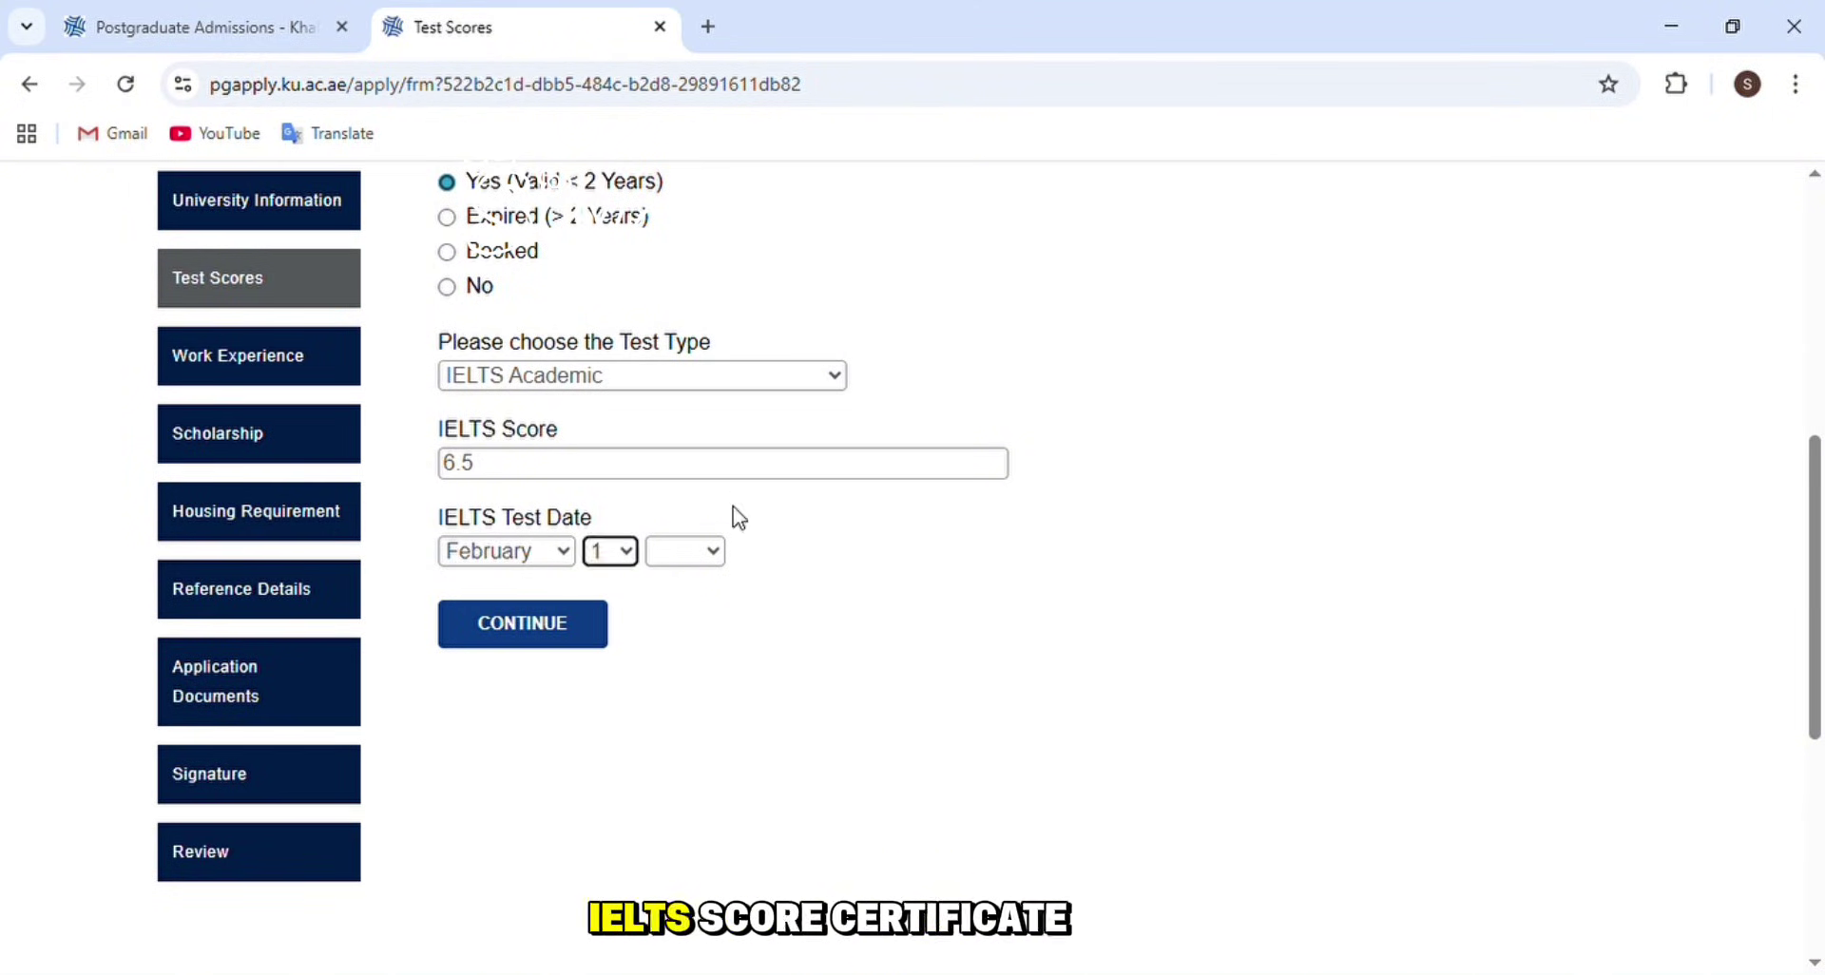
pyautogui.click(715, 569)
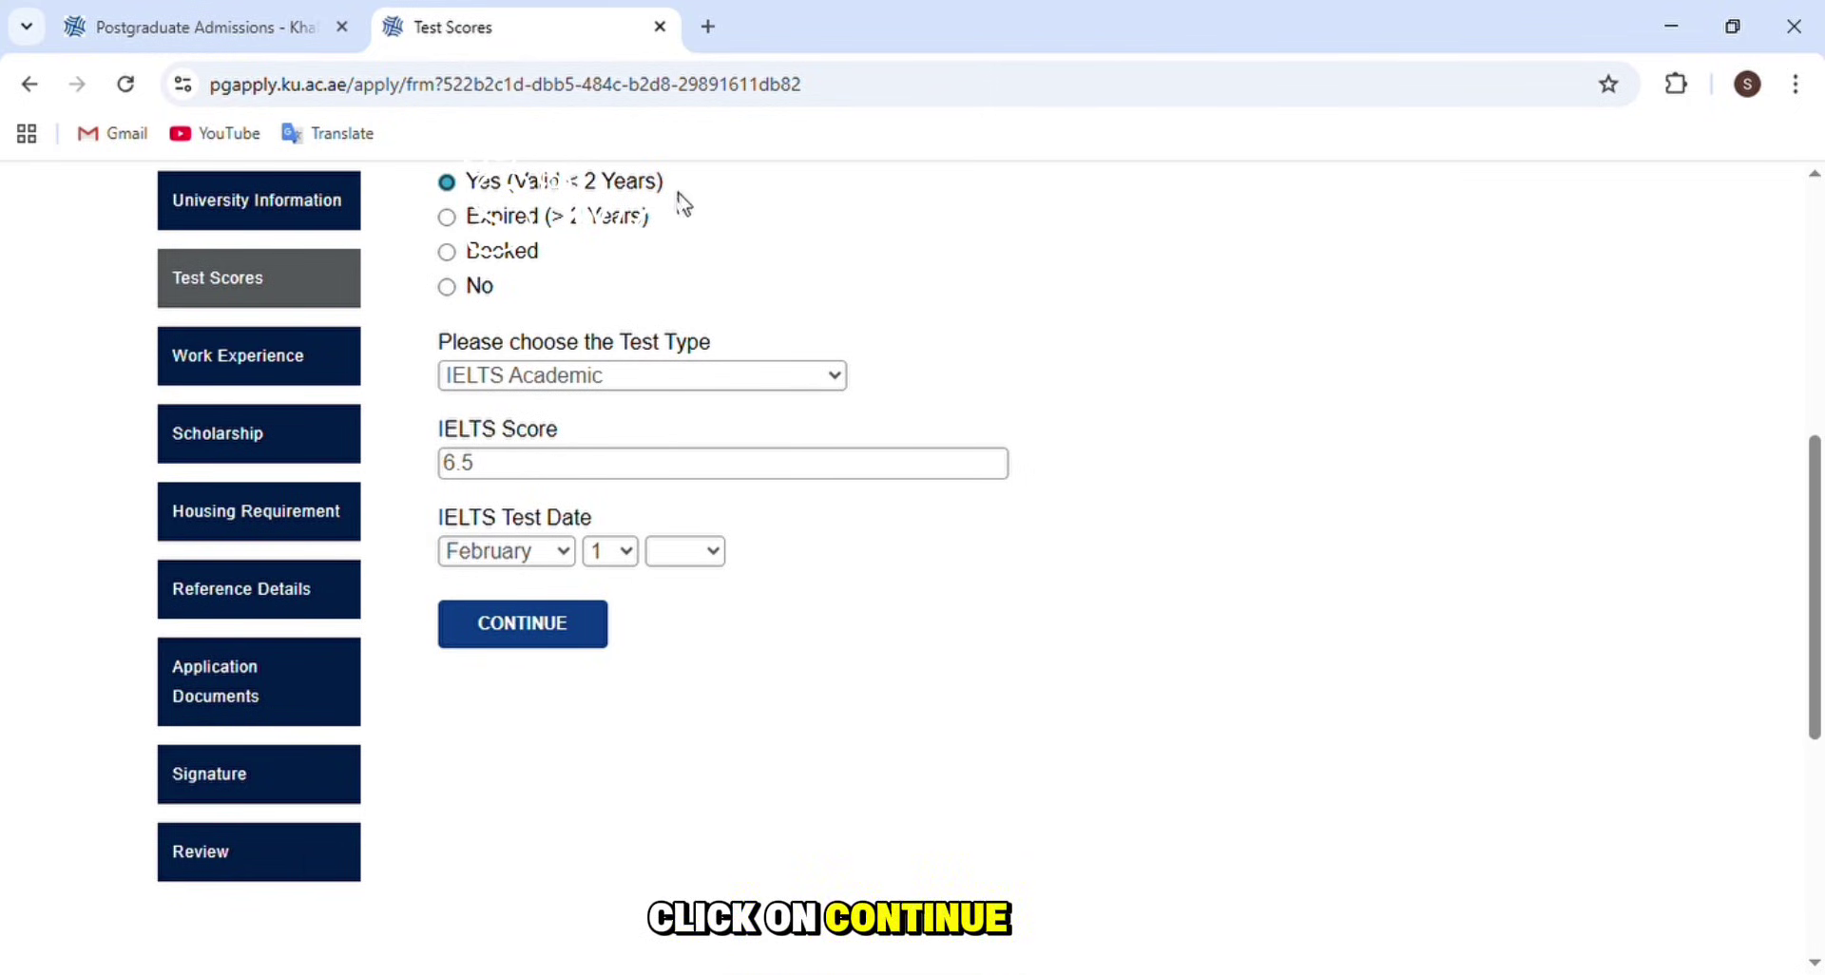
pyautogui.press('Tab')
pyautogui.press('2')
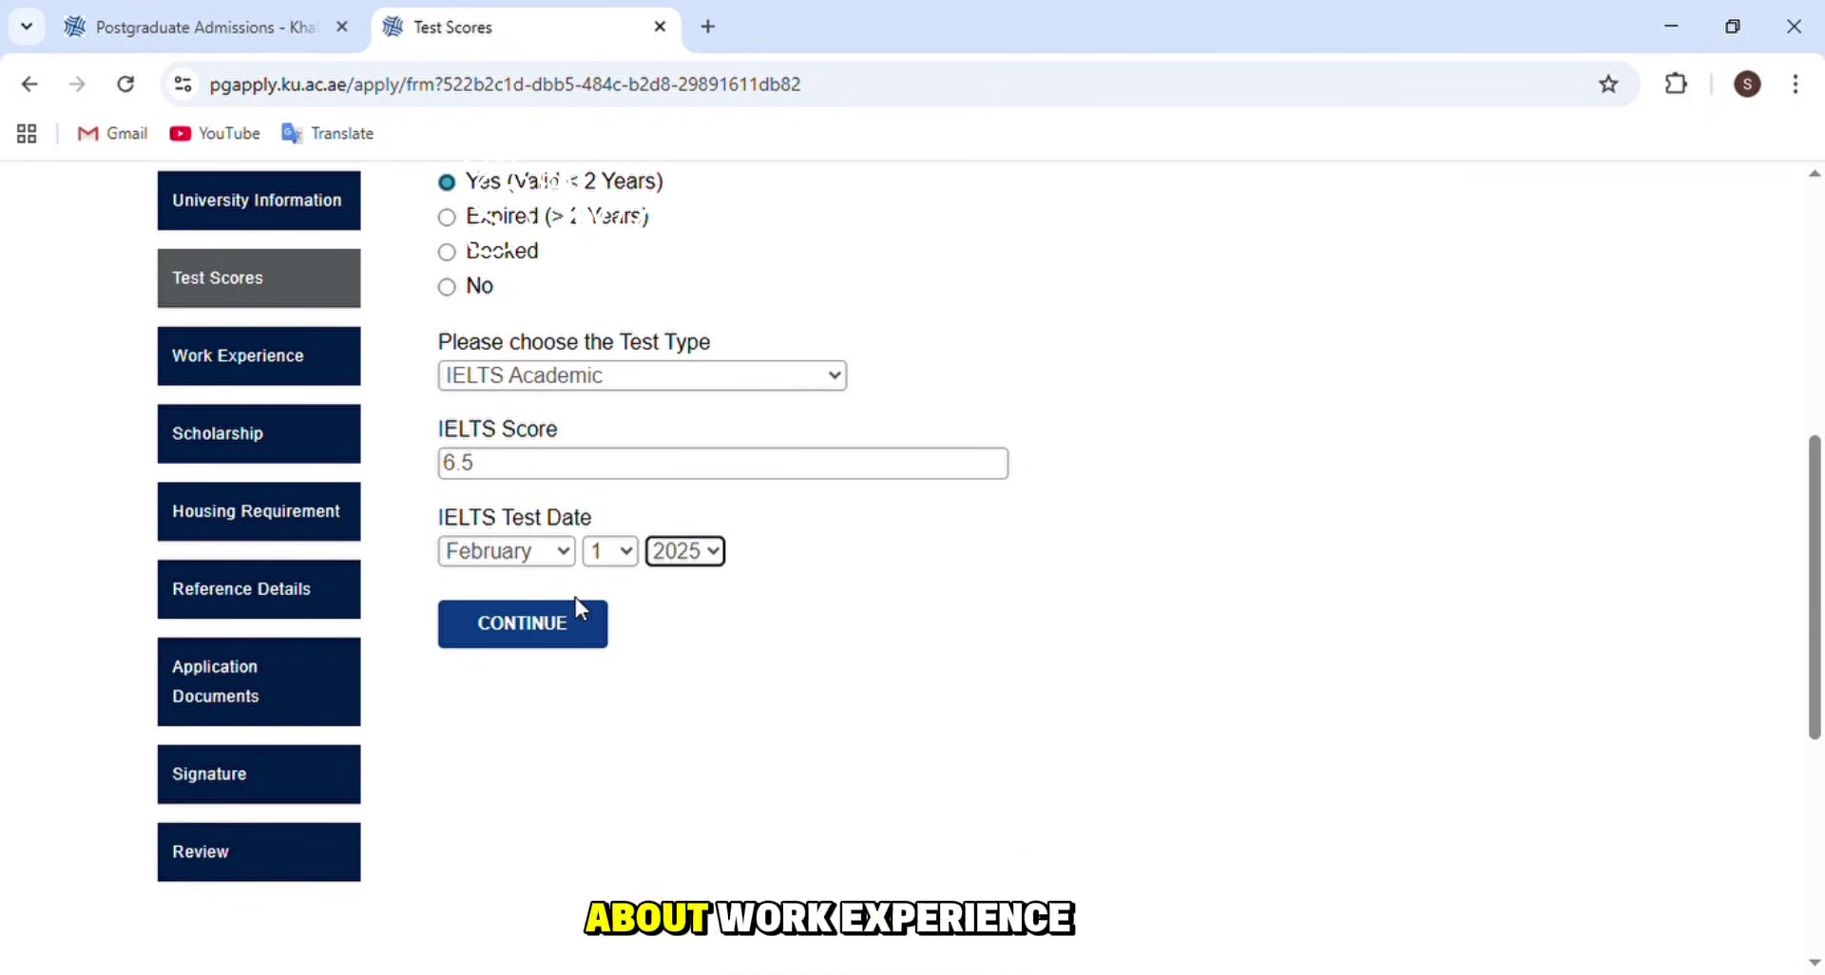
pyautogui.click(305, 367)
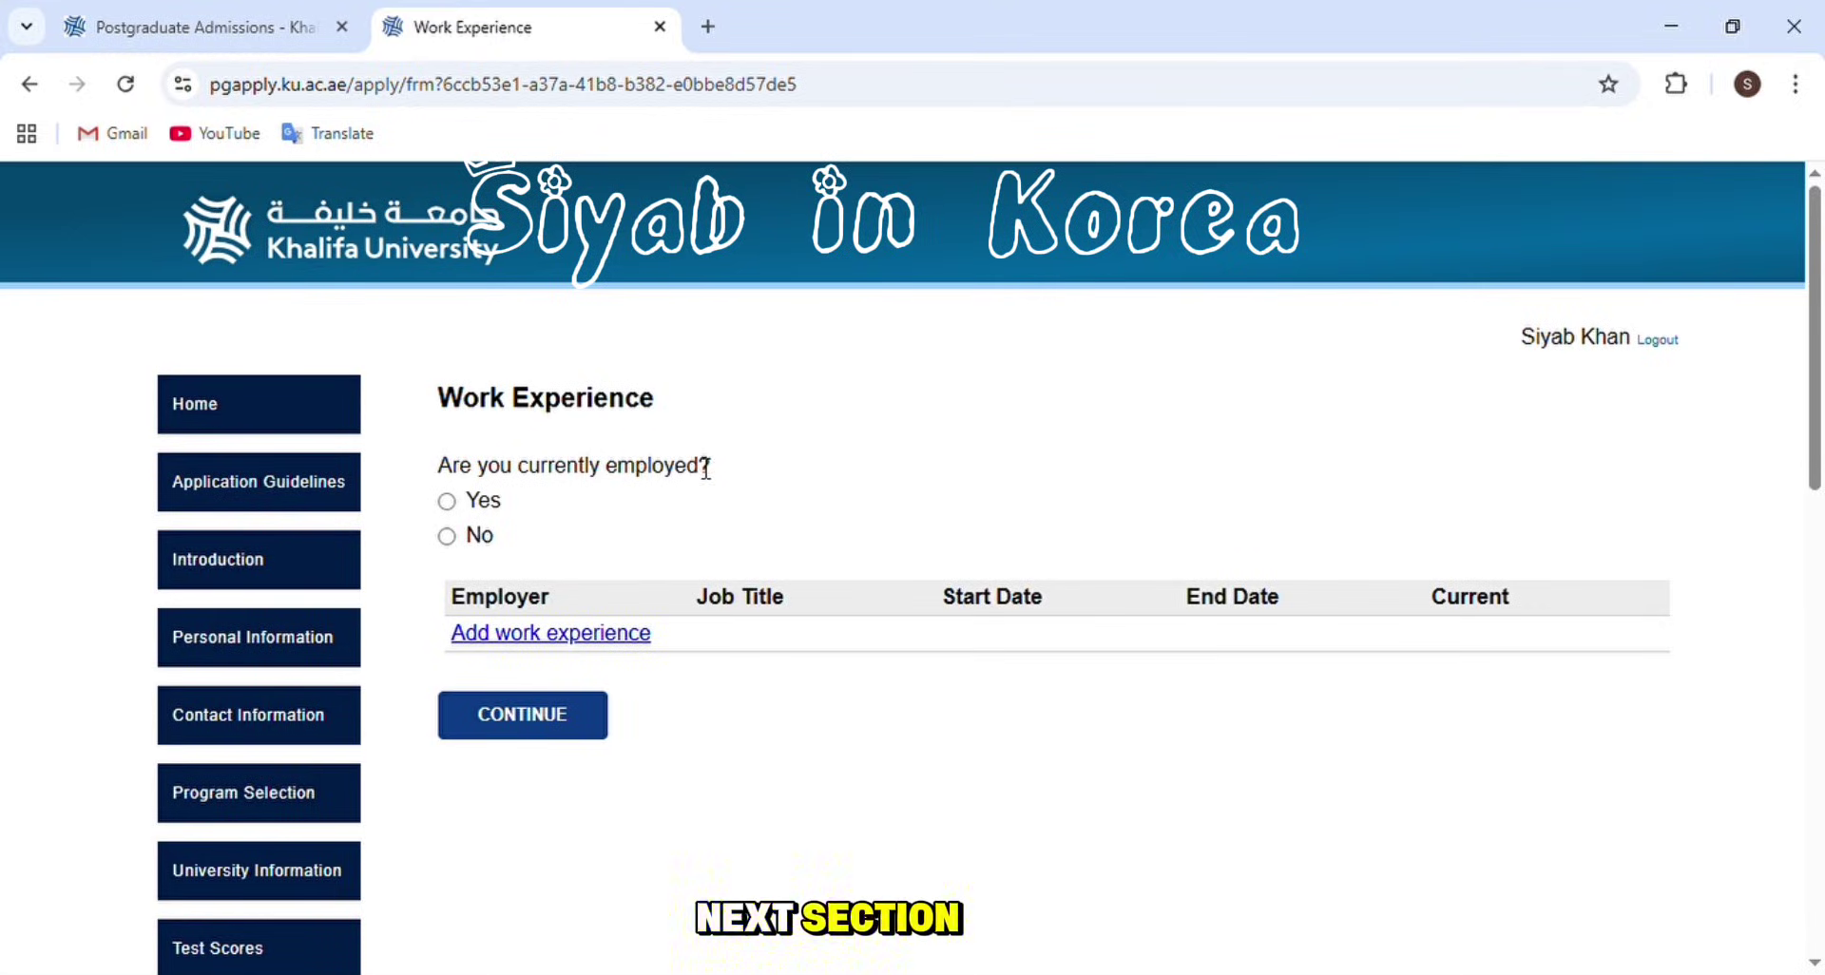
# - Answer No to 'Are you currently employed?' and go to the Scholarship section
pyautogui.scroll(-1, 690, 466)
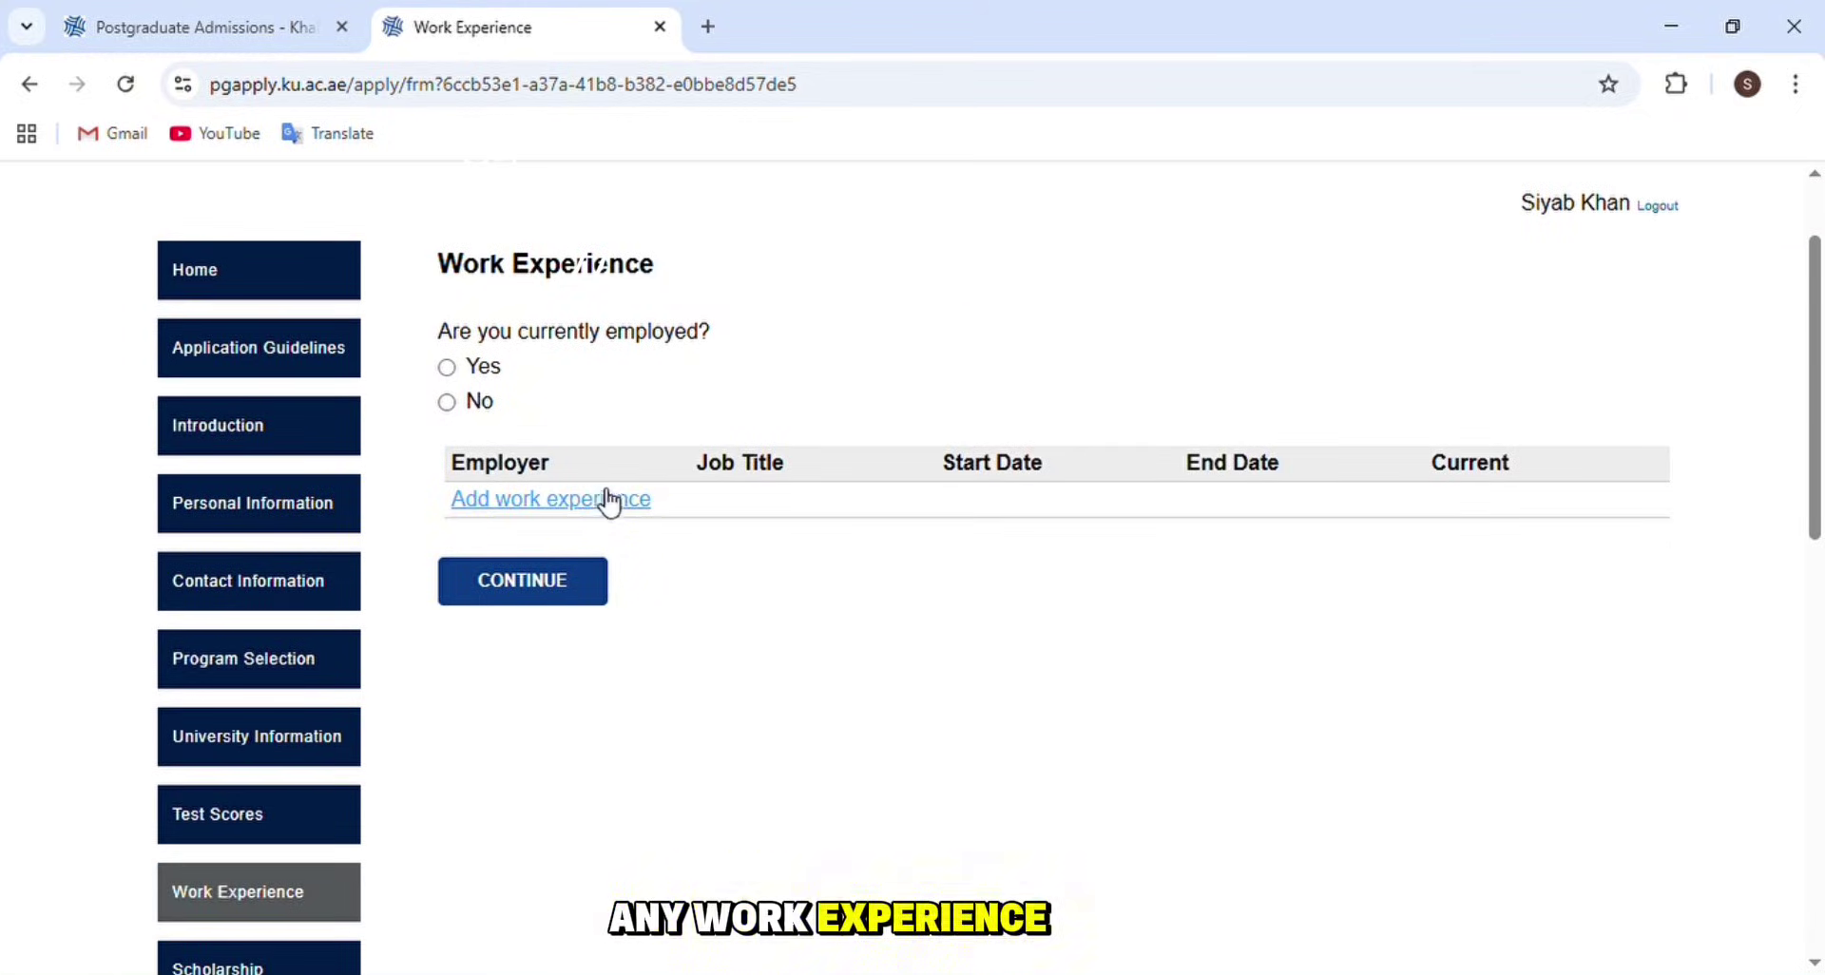
pyautogui.click(447, 369)
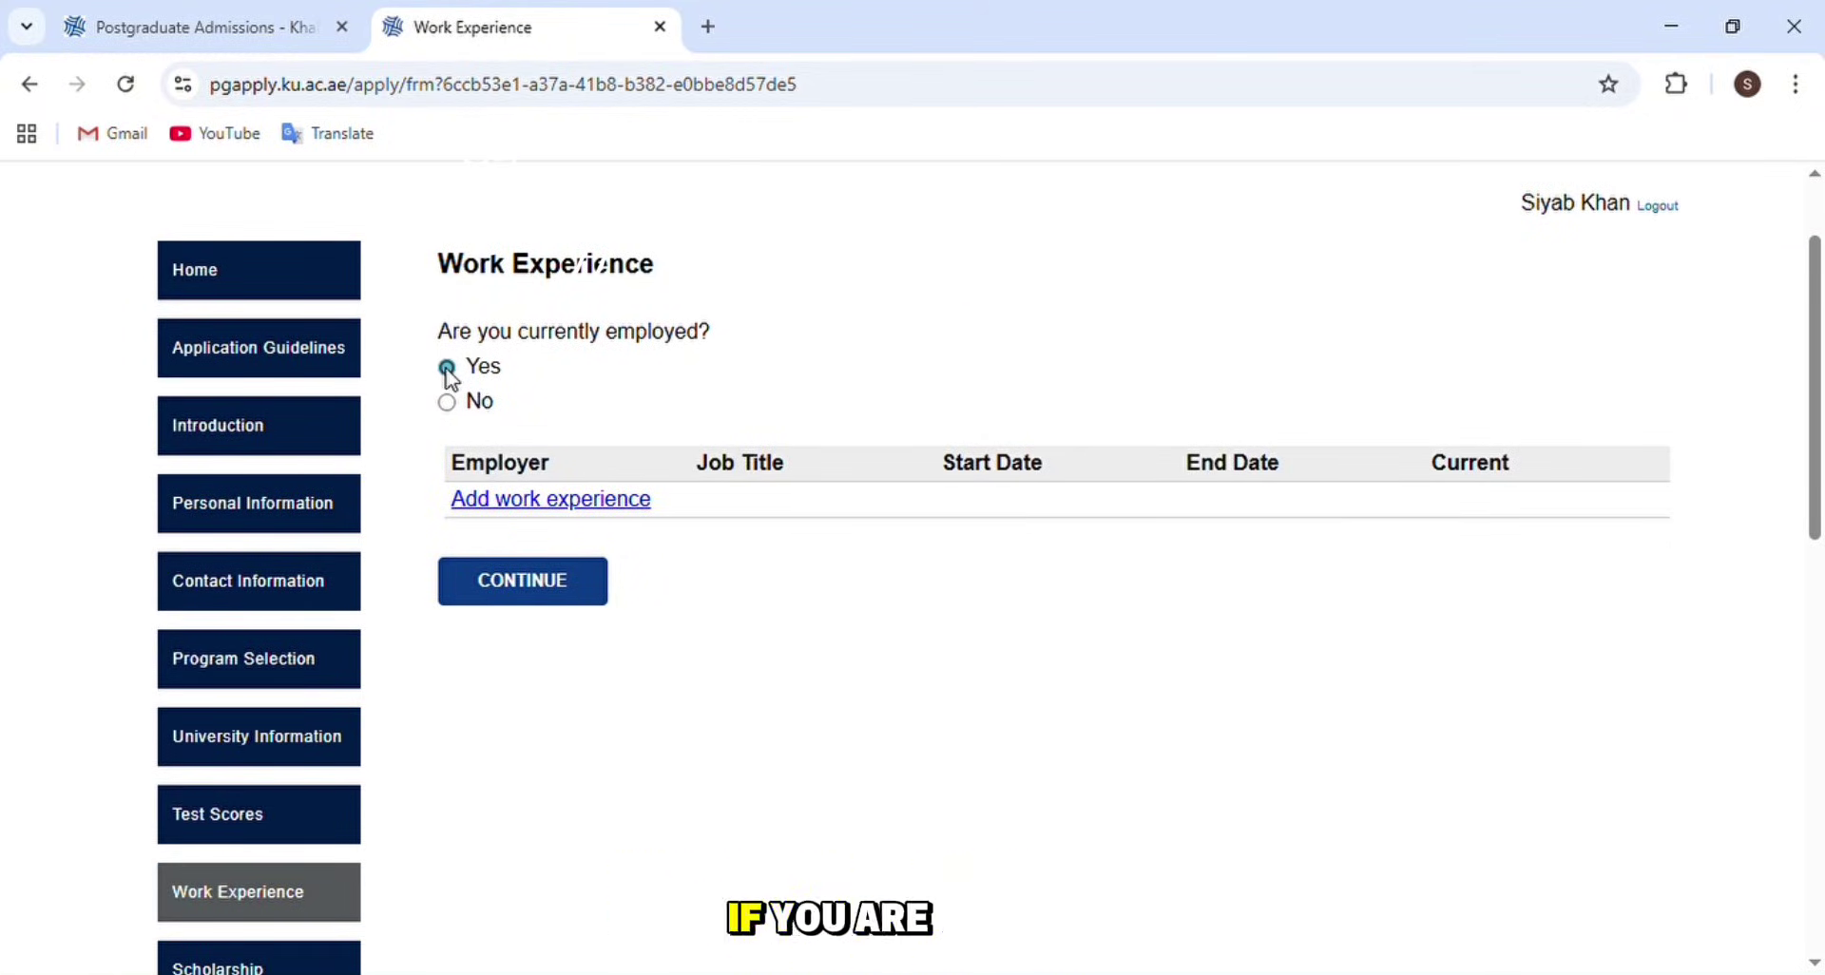
pyautogui.click(446, 402)
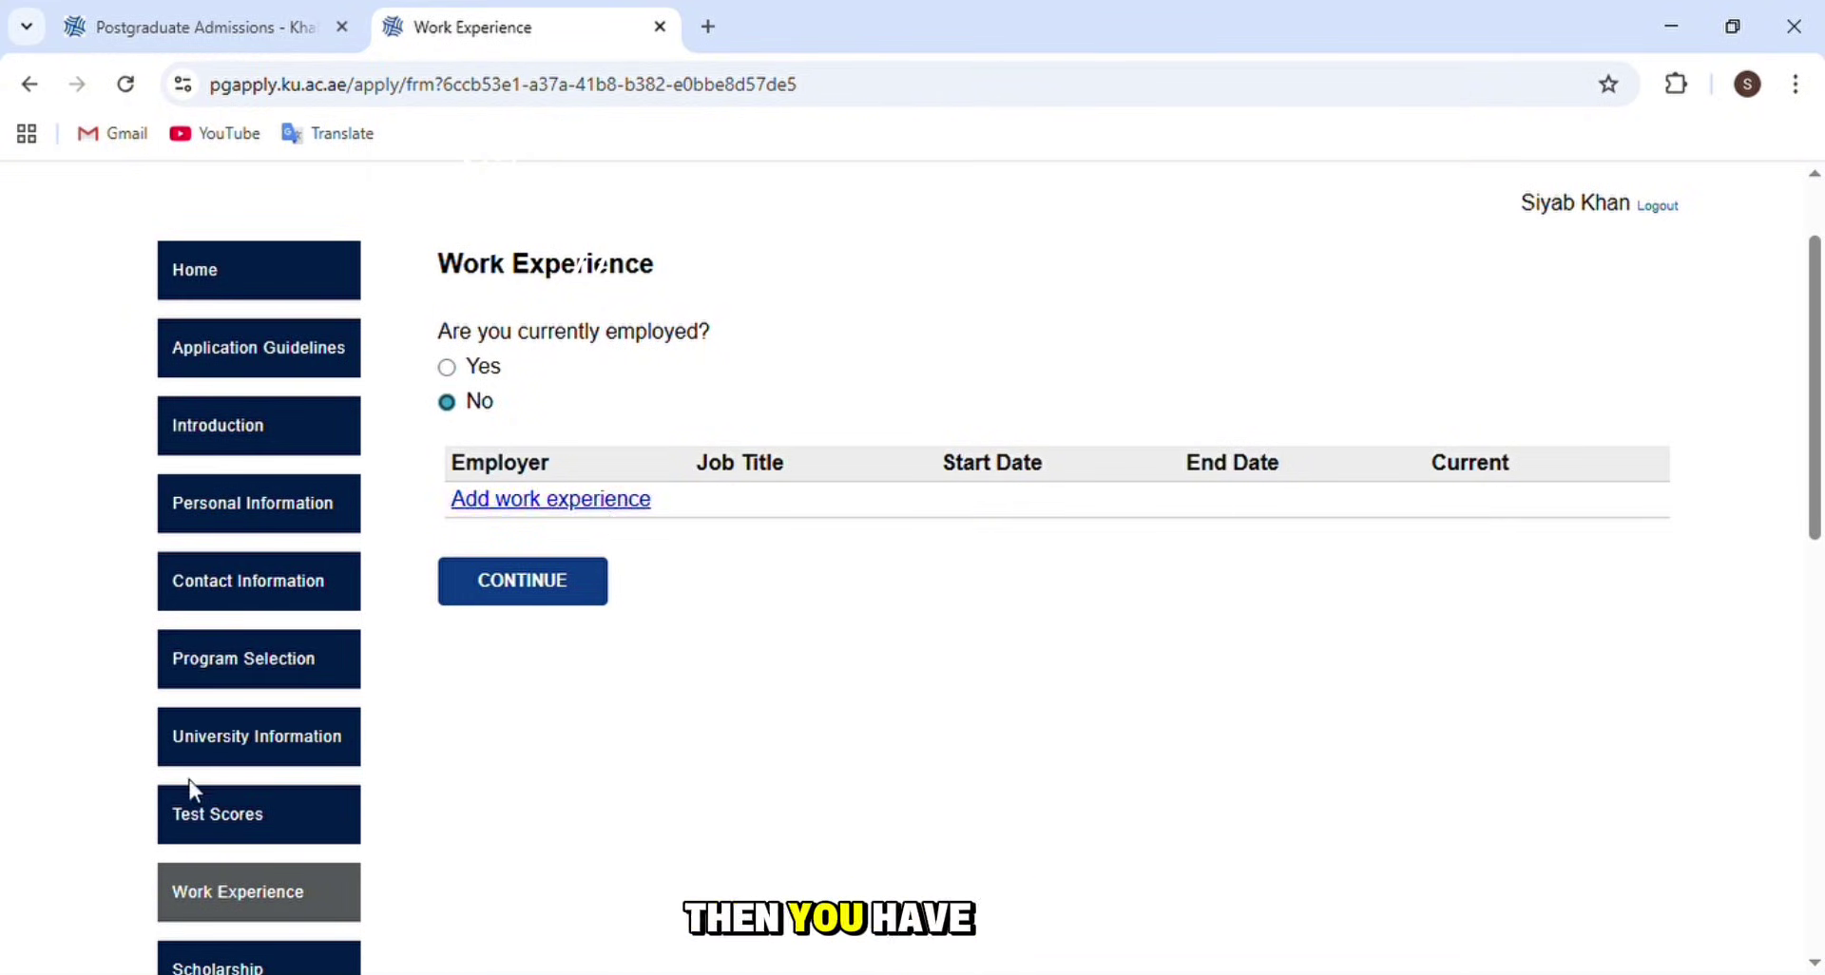
pyautogui.scroll(-3, 237, 761)
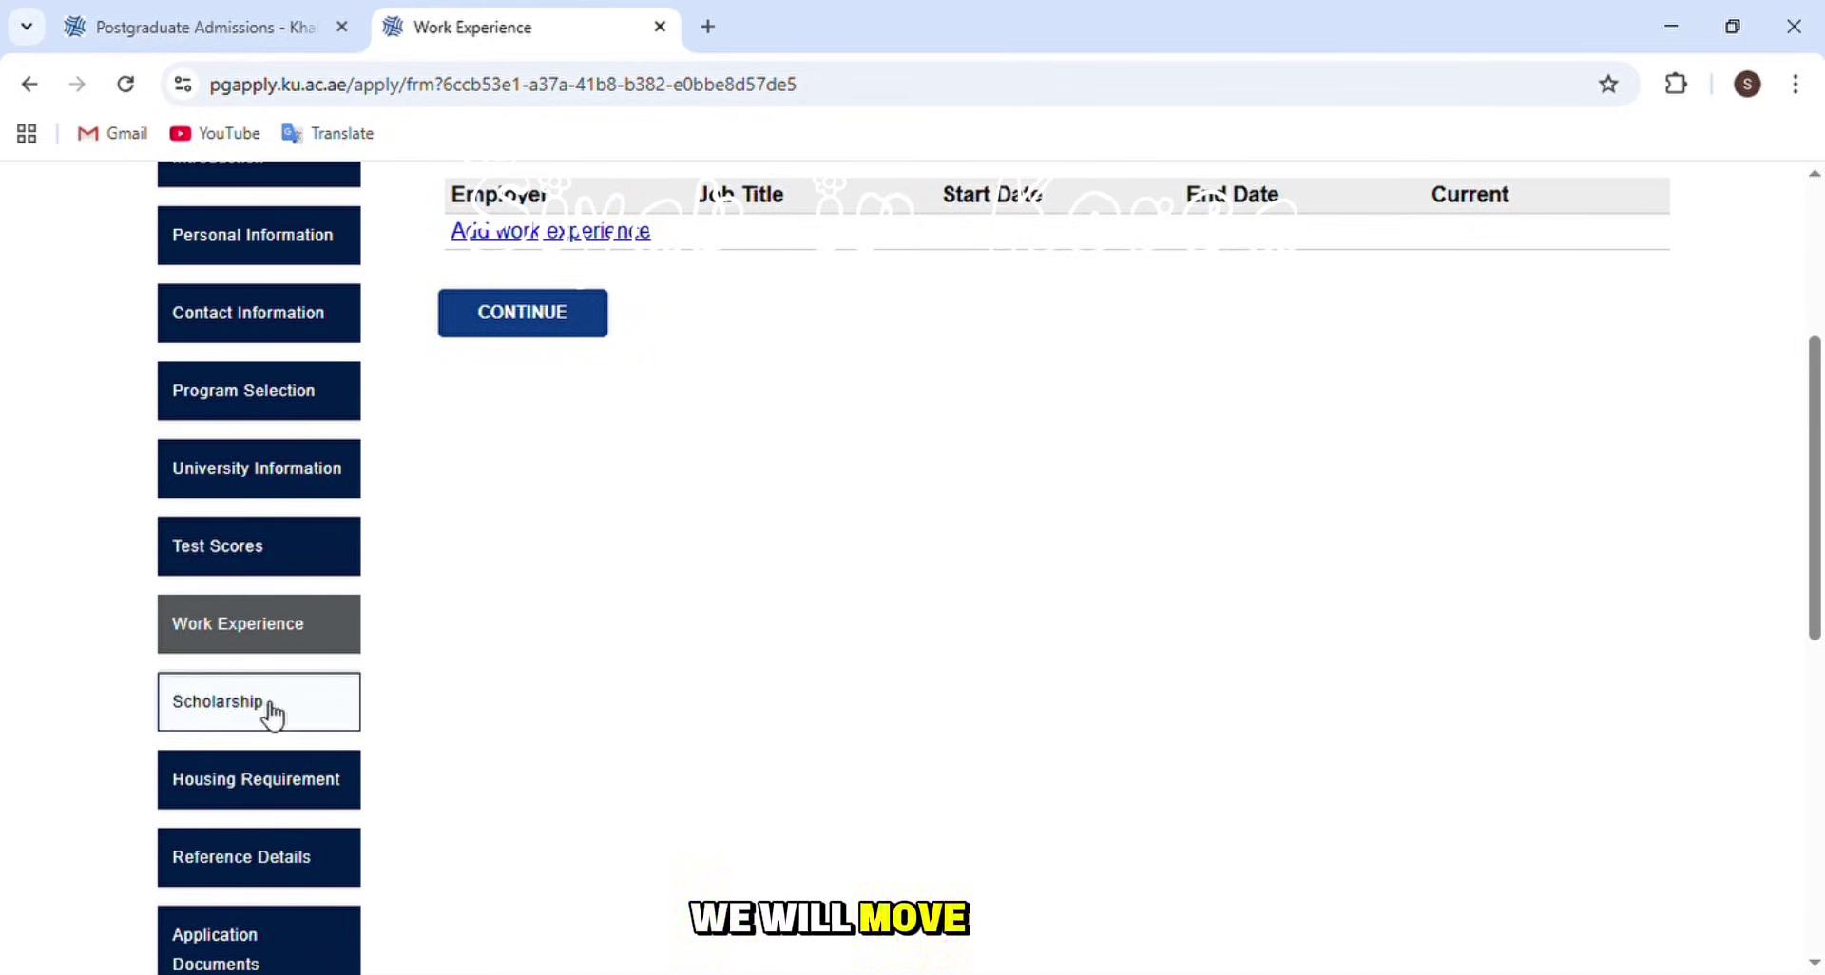
pyautogui.click(264, 705)
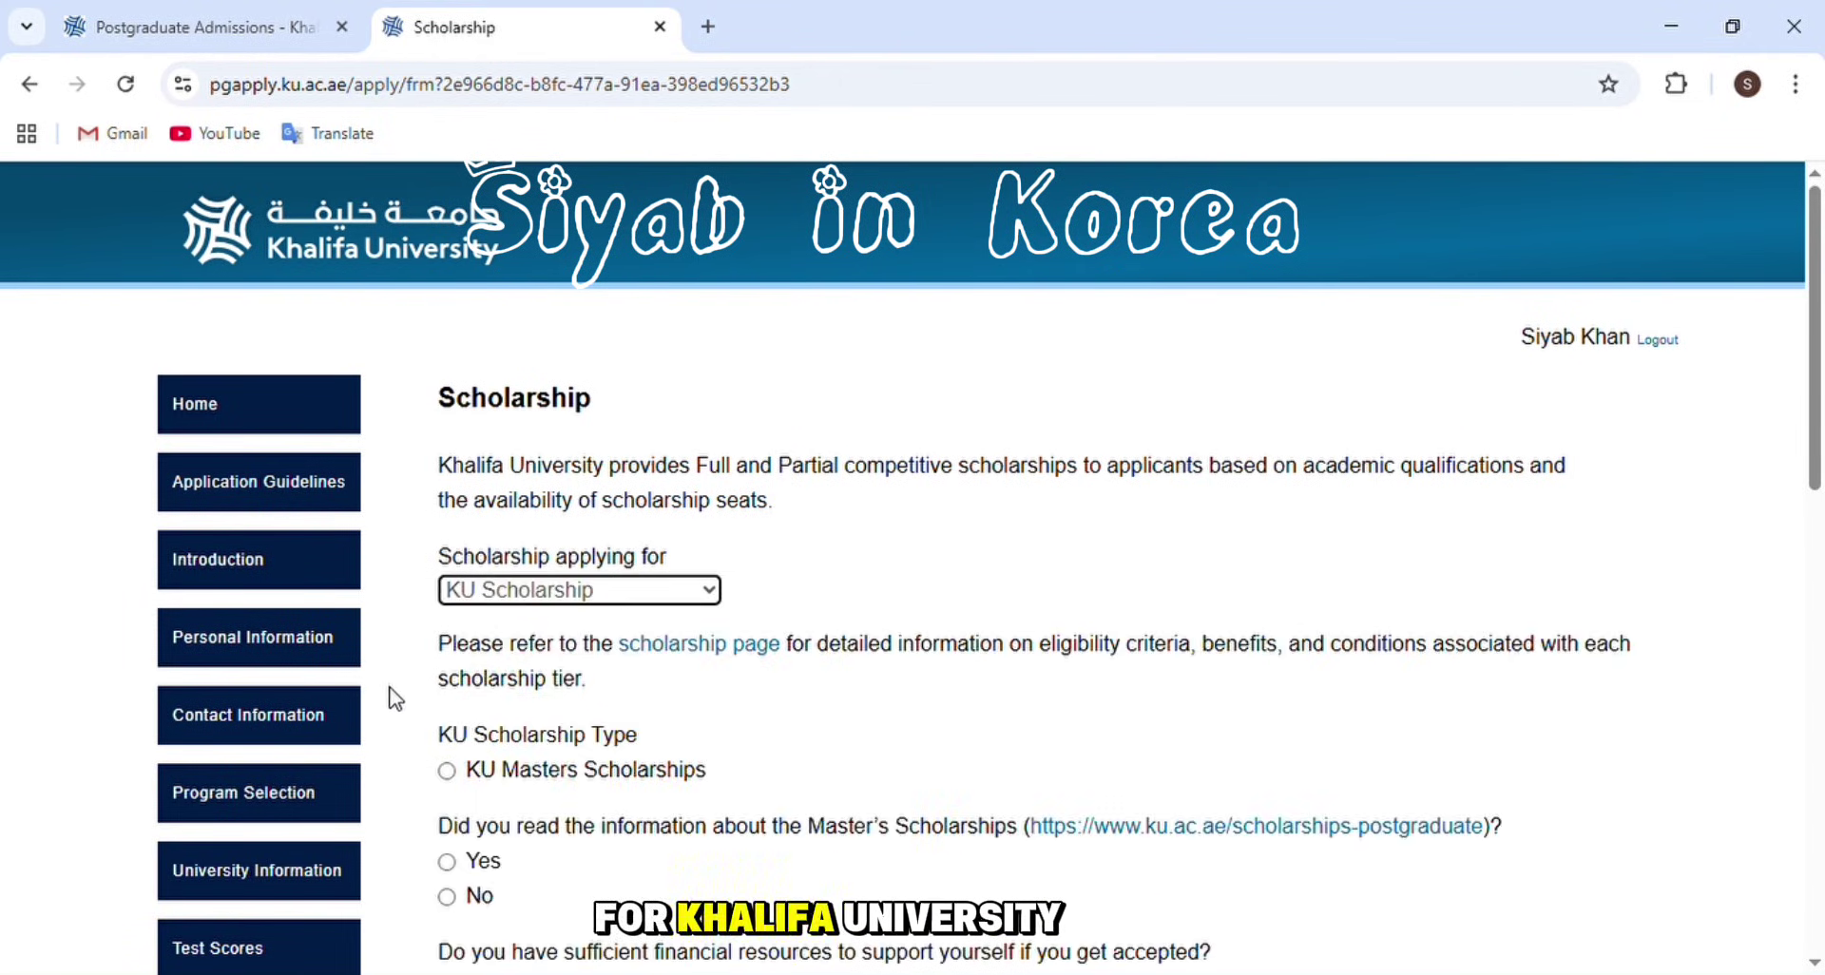
# - Select KU Masters Scholarships, confirm reading the information, and answer No to sufficient funds, then open Housing Requirement
pyautogui.scroll(-3, 395, 694)
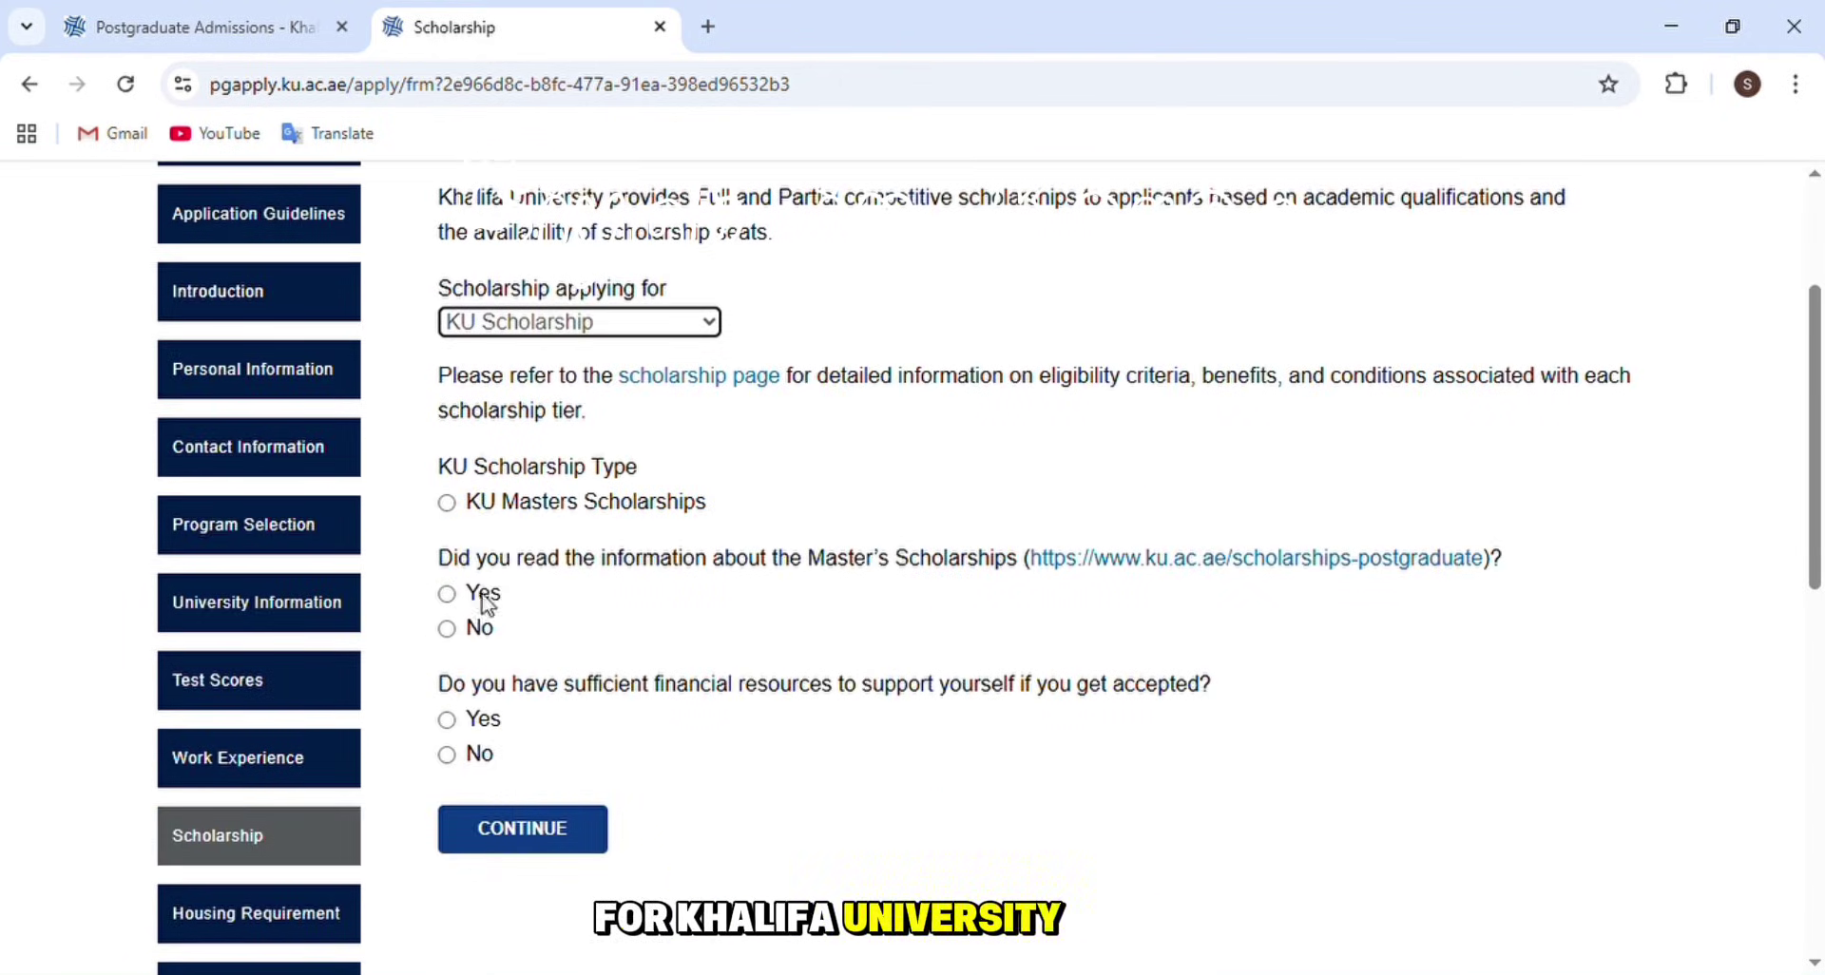
pyautogui.click(446, 504)
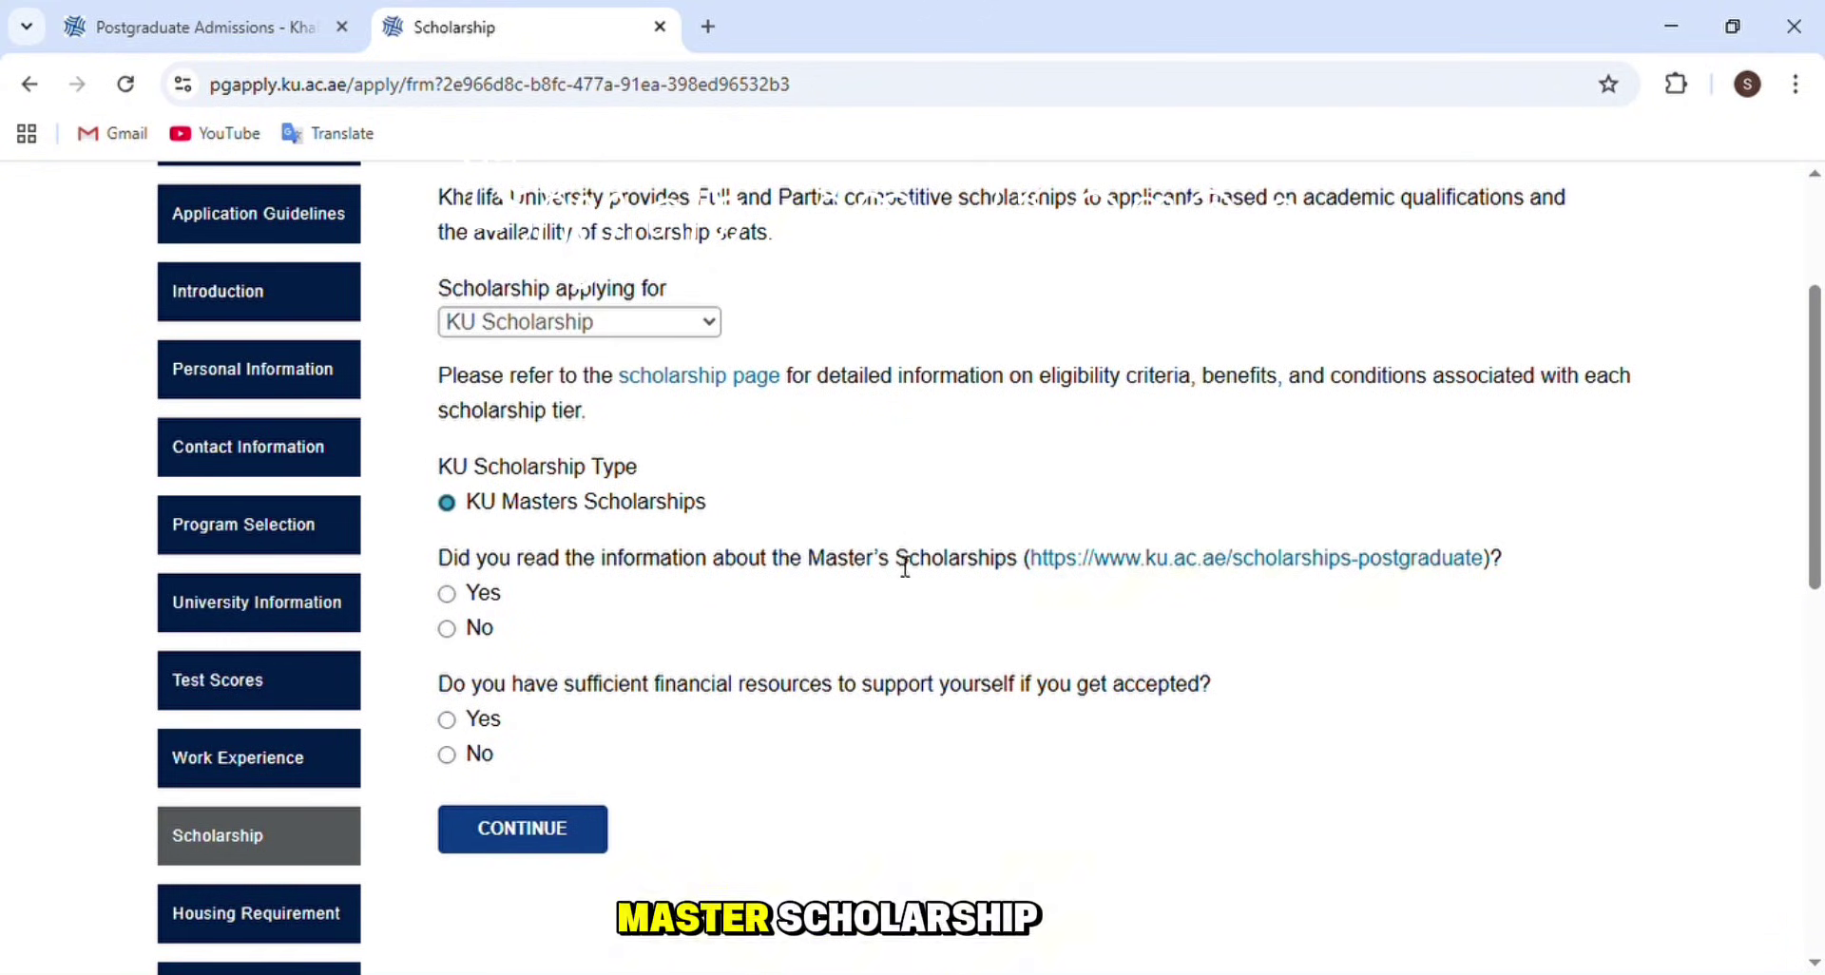
pyautogui.click(446, 594)
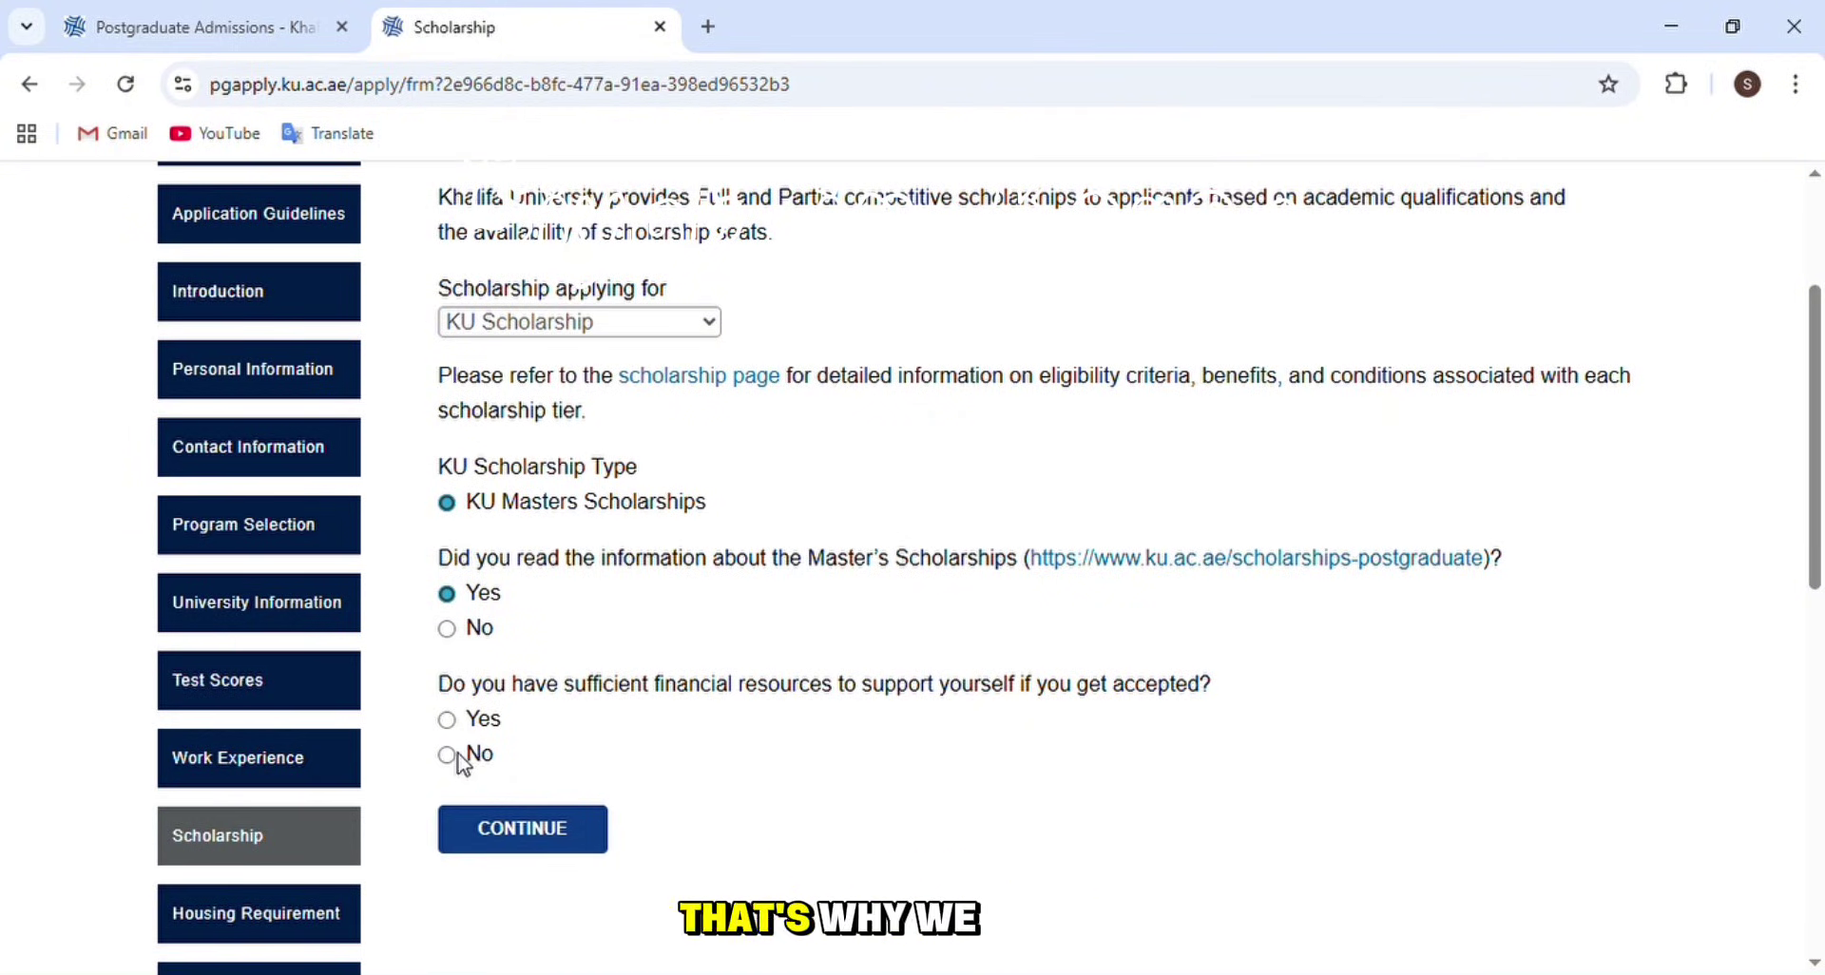
pyautogui.click(447, 755)
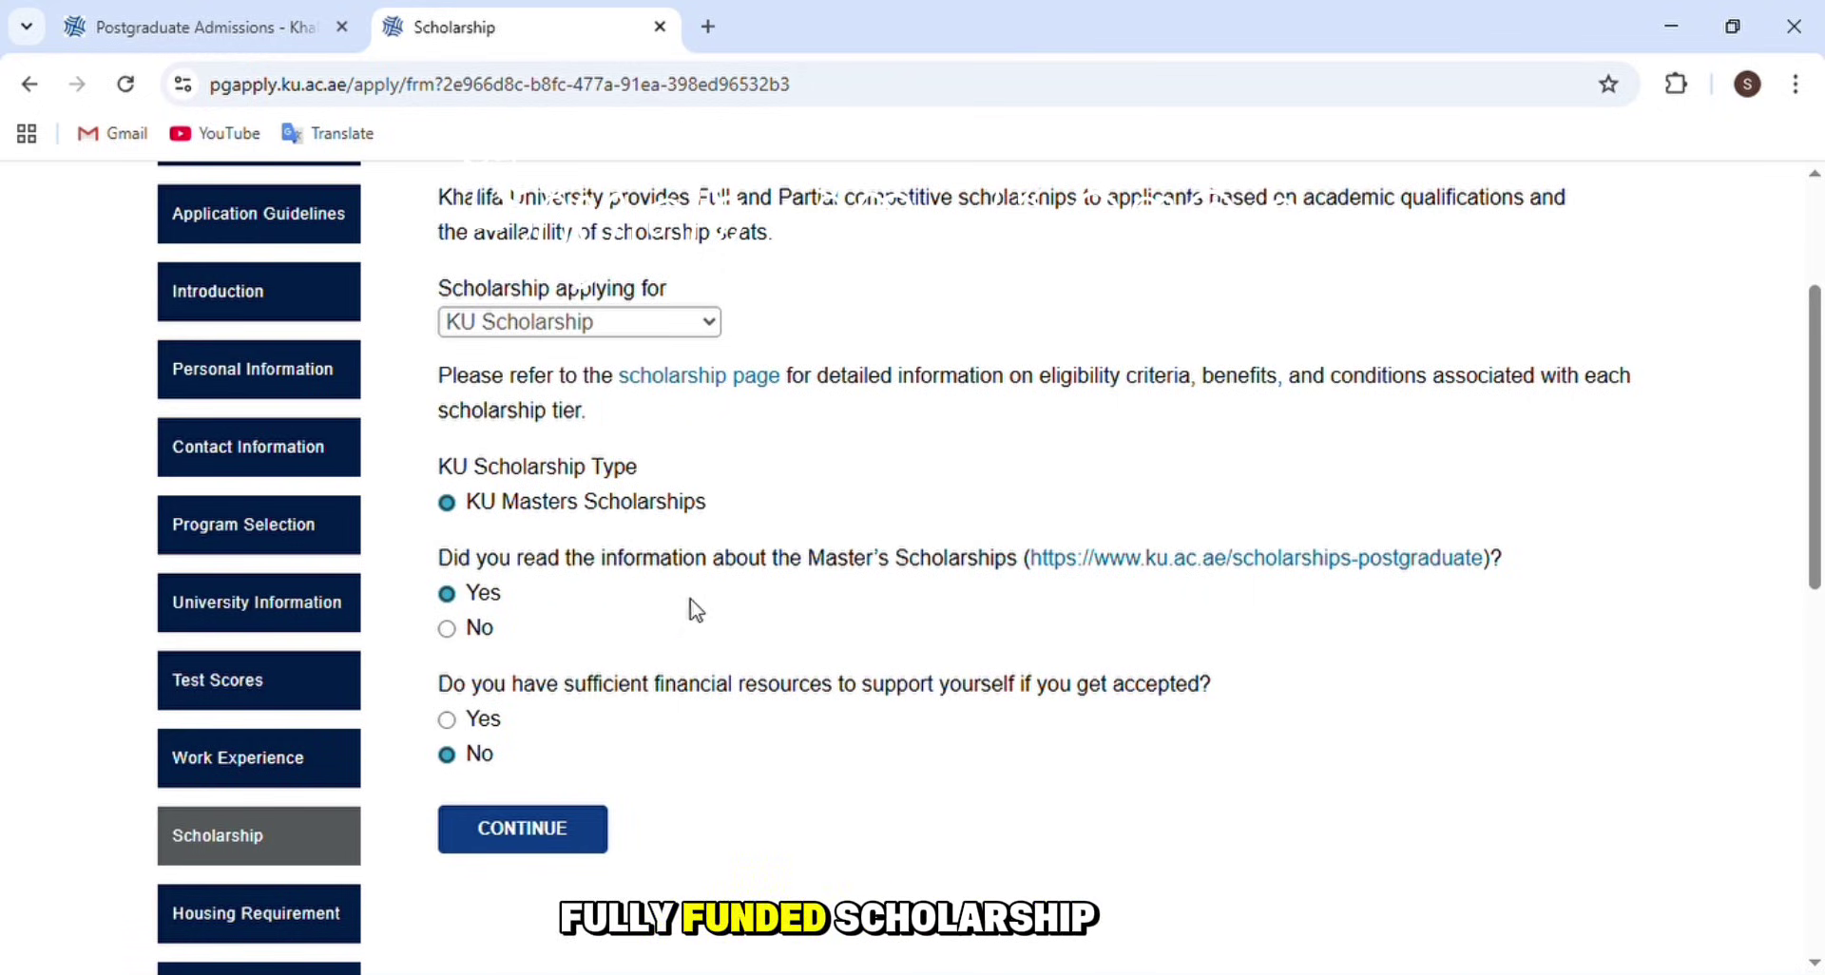
pyautogui.scroll(-1, 703, 594)
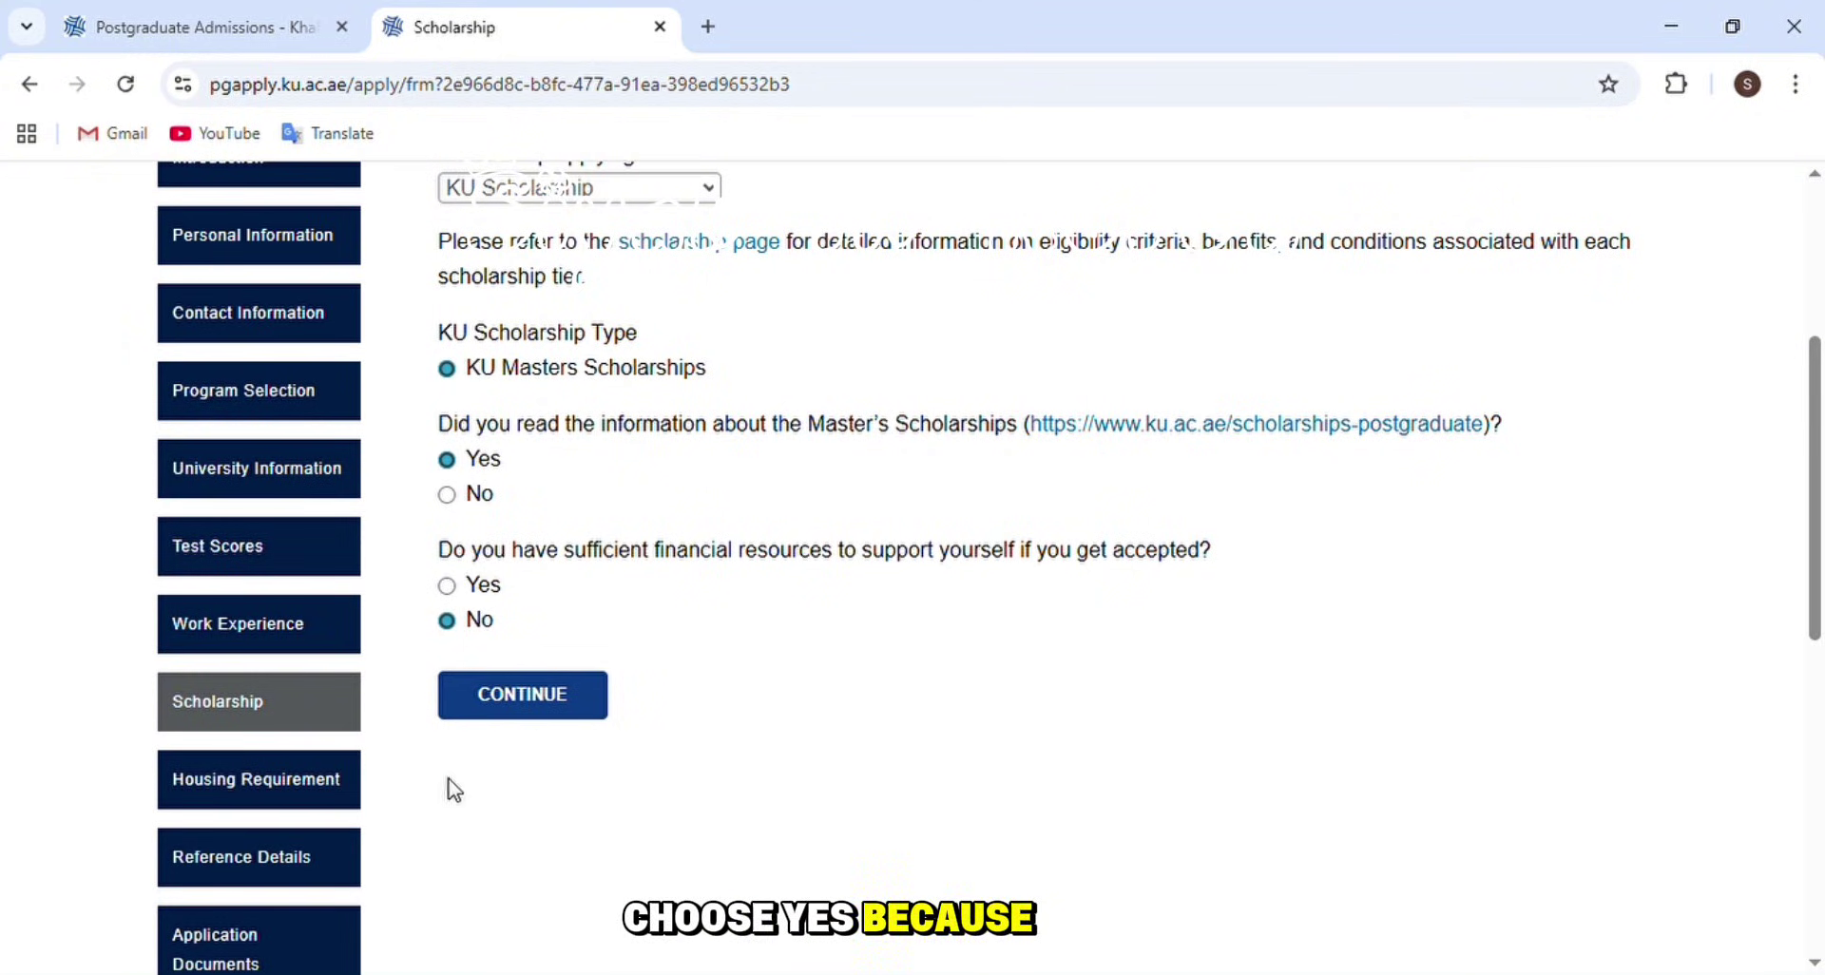
pyautogui.click(282, 785)
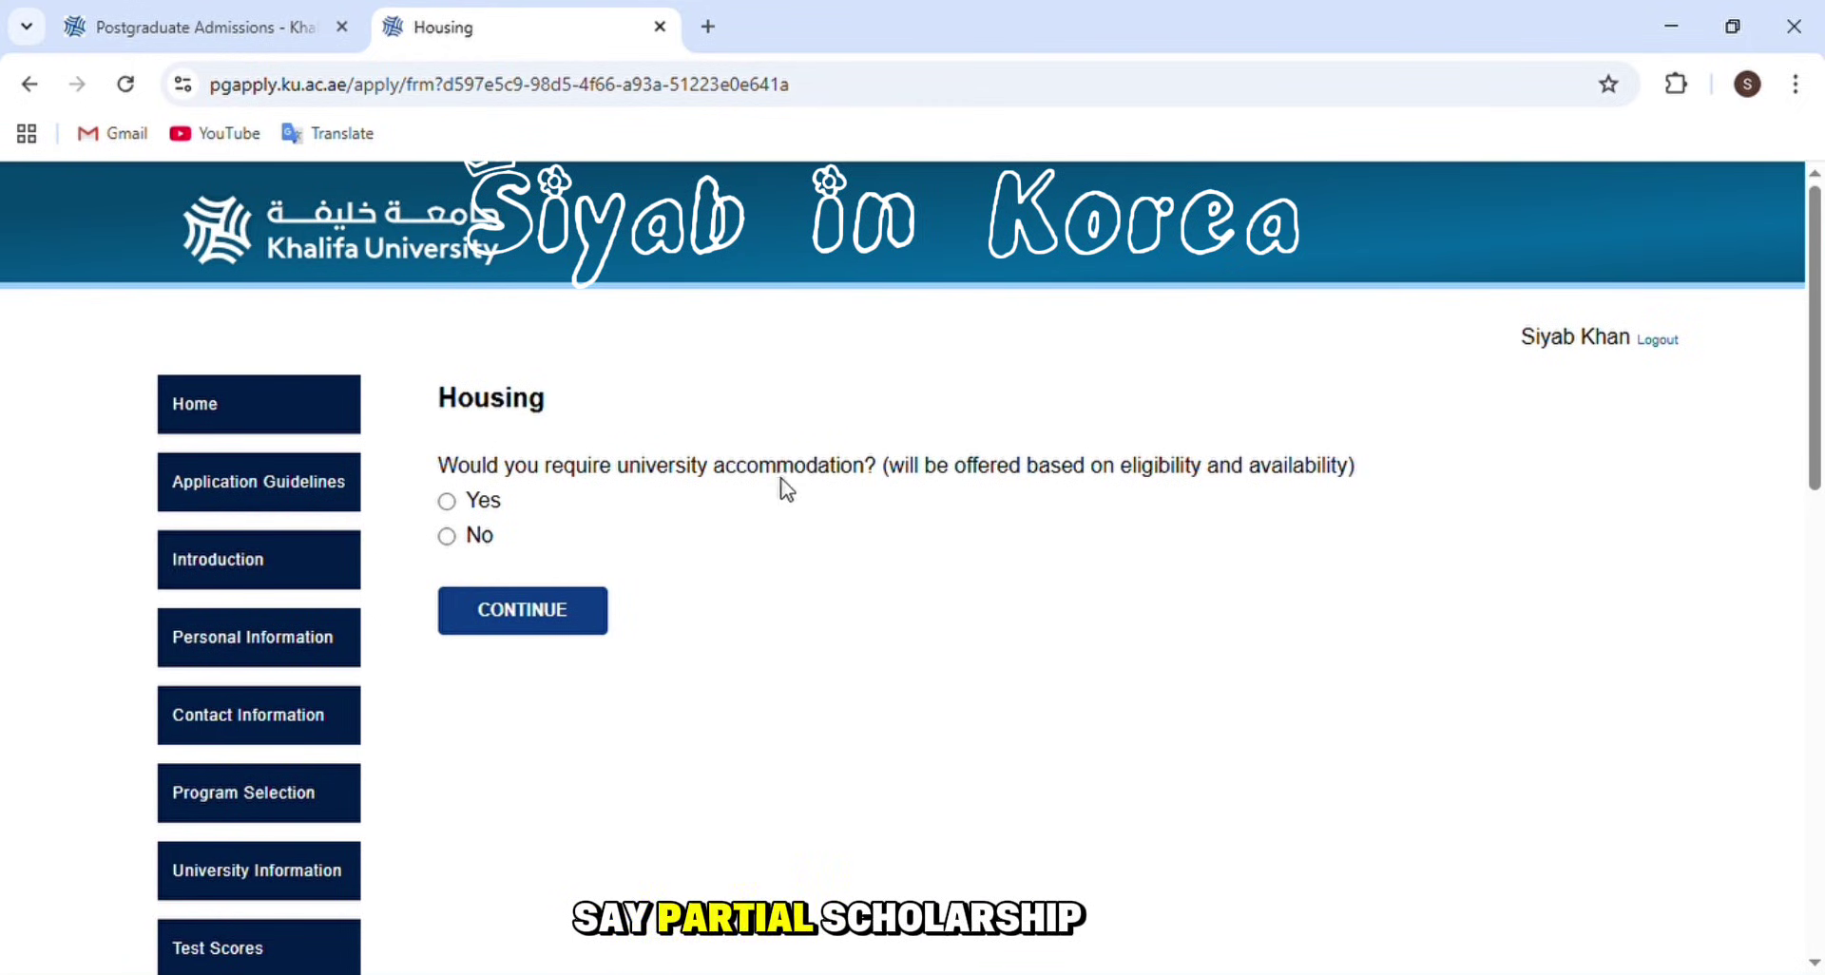
# - Request university accommodation on the Housing page, then go to Reference Details
pyautogui.click(446, 502)
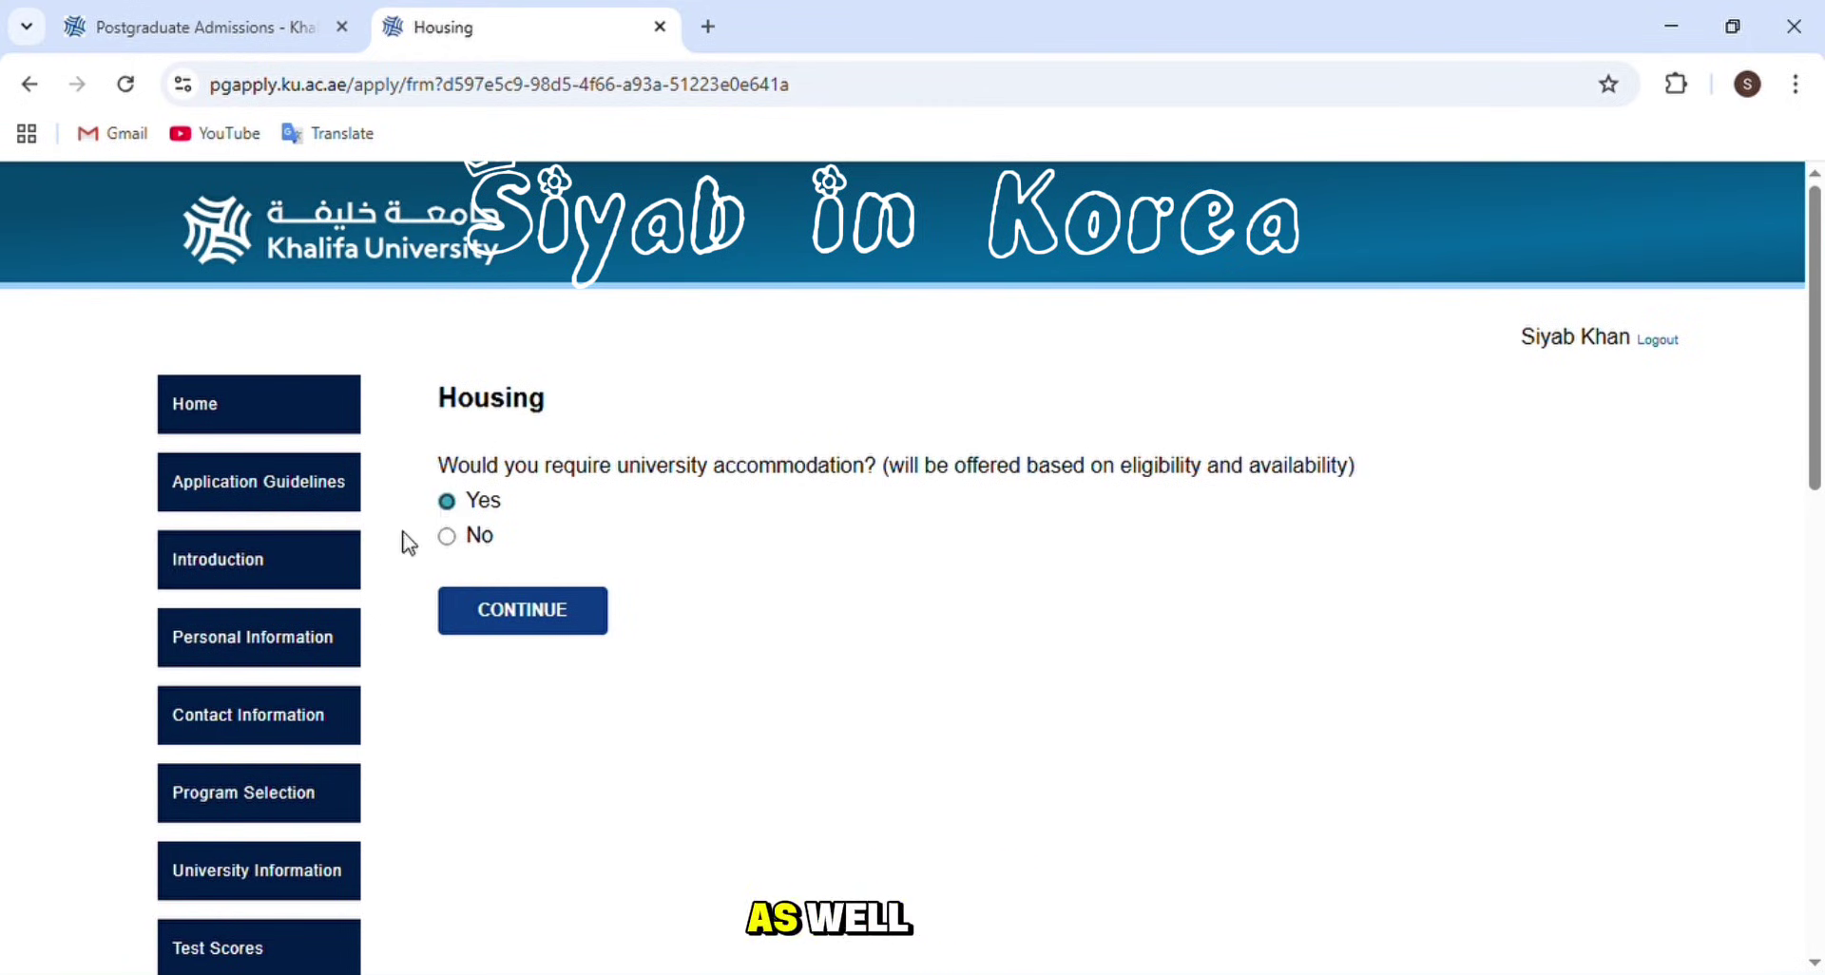
pyautogui.scroll(-3, 447, 529)
pyautogui.scroll(-4, 271, 853)
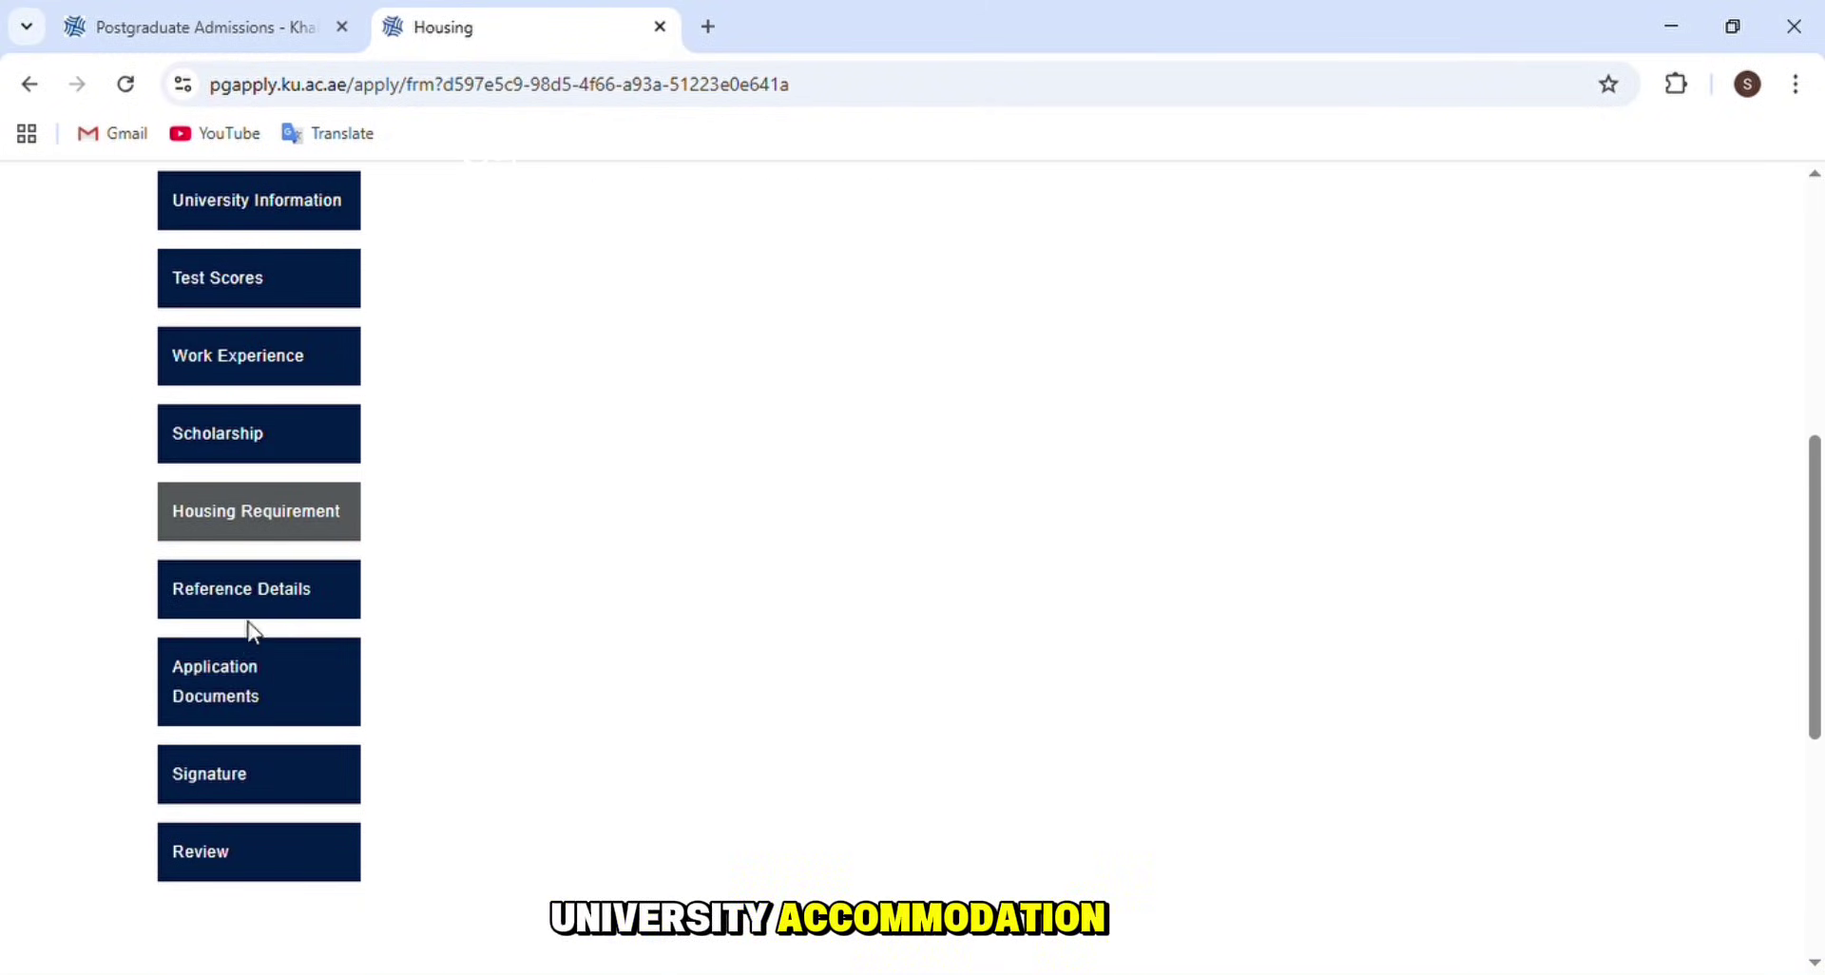
pyautogui.click(266, 591)
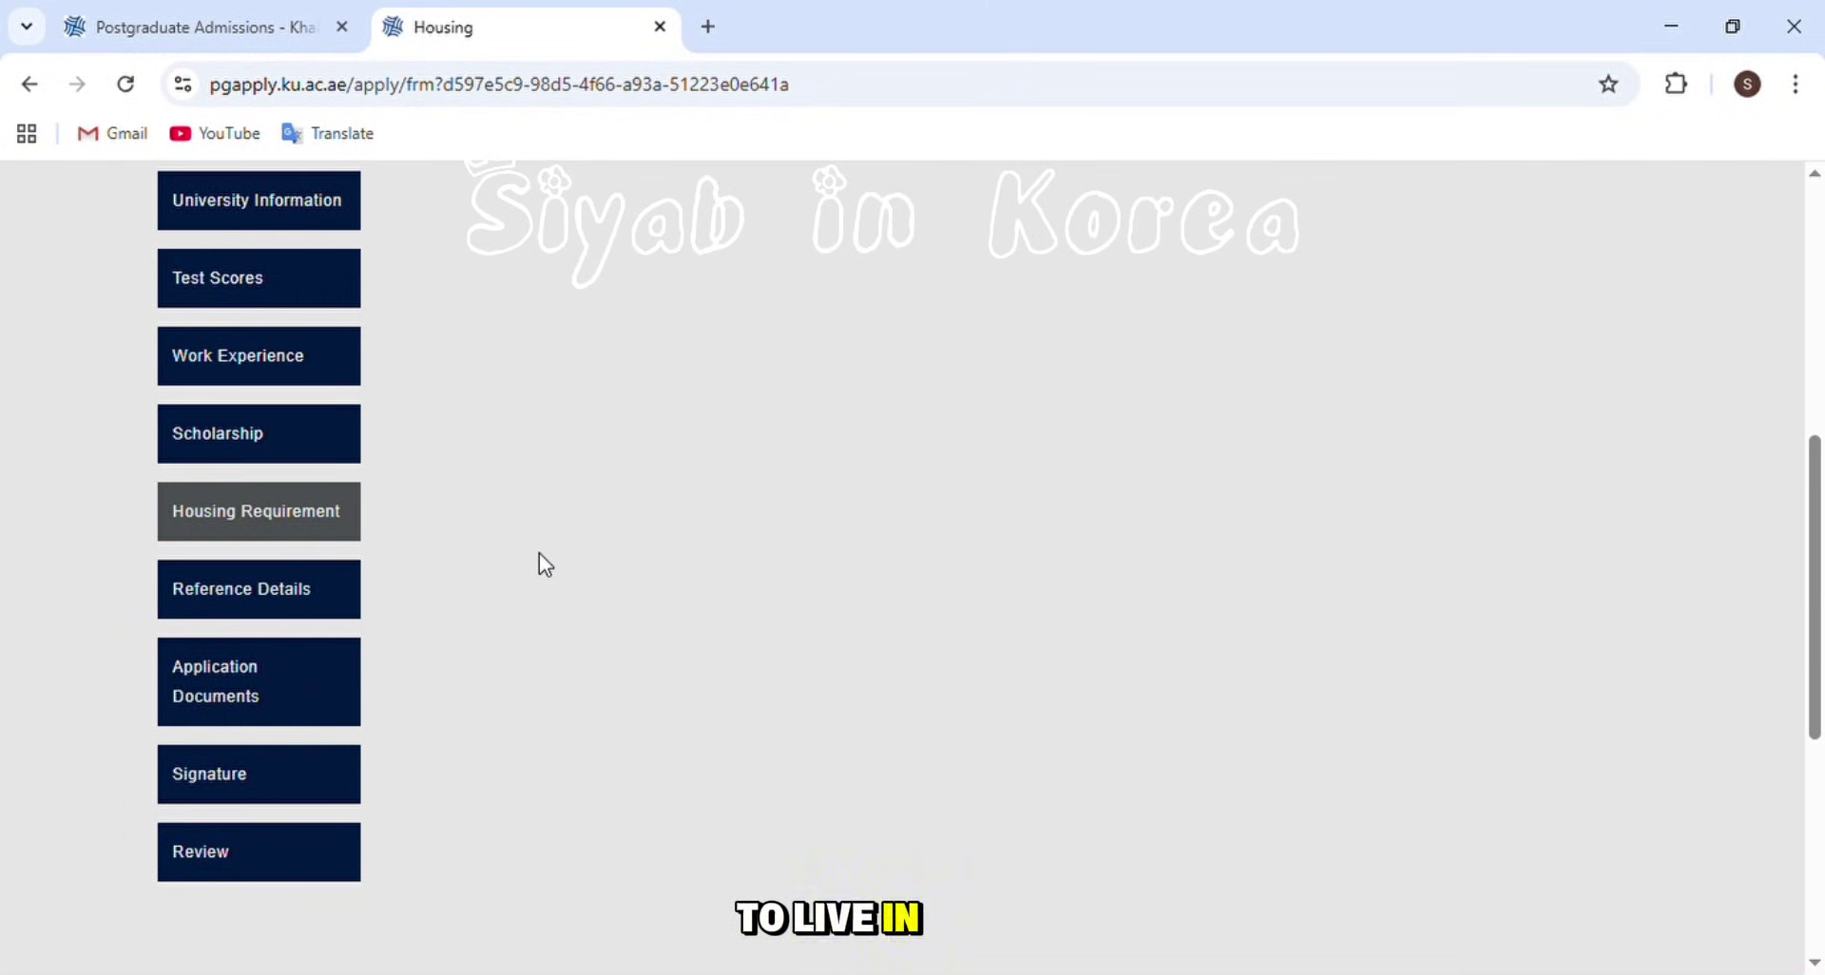
# - Read through the Reference Details bullet points on referee requirements
pyautogui.scroll(-4, 659, 476)
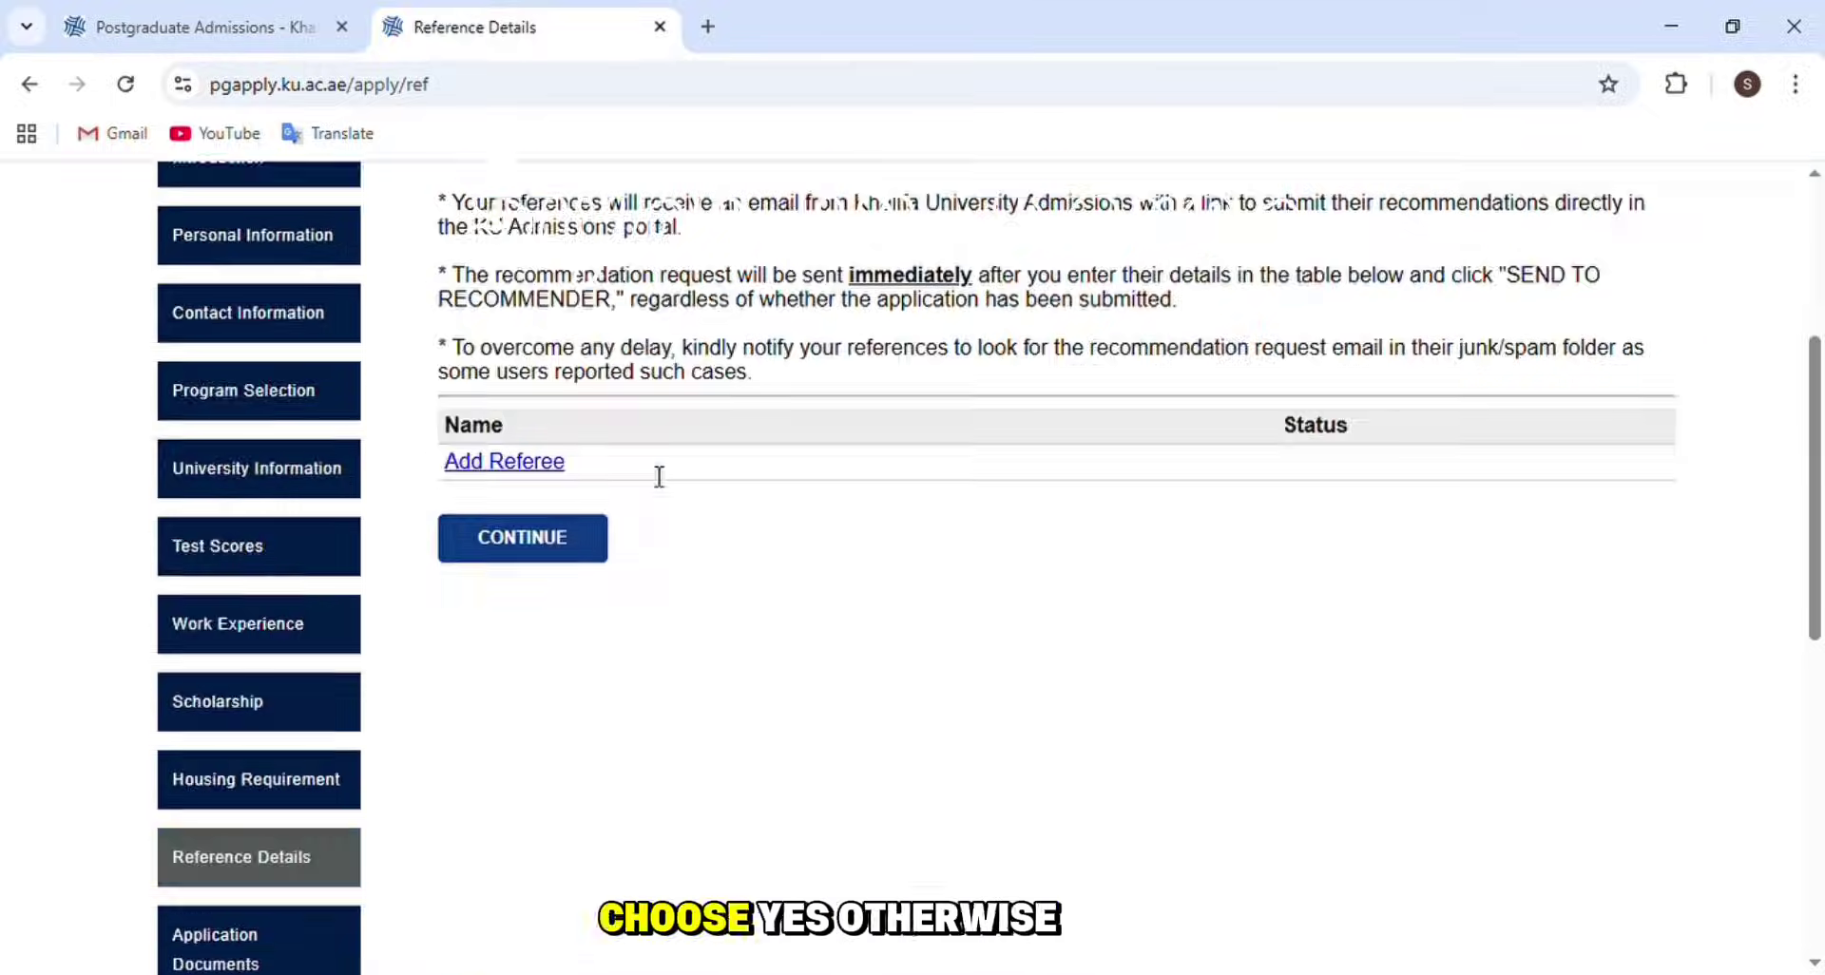
pyautogui.scroll(3, 517, 464)
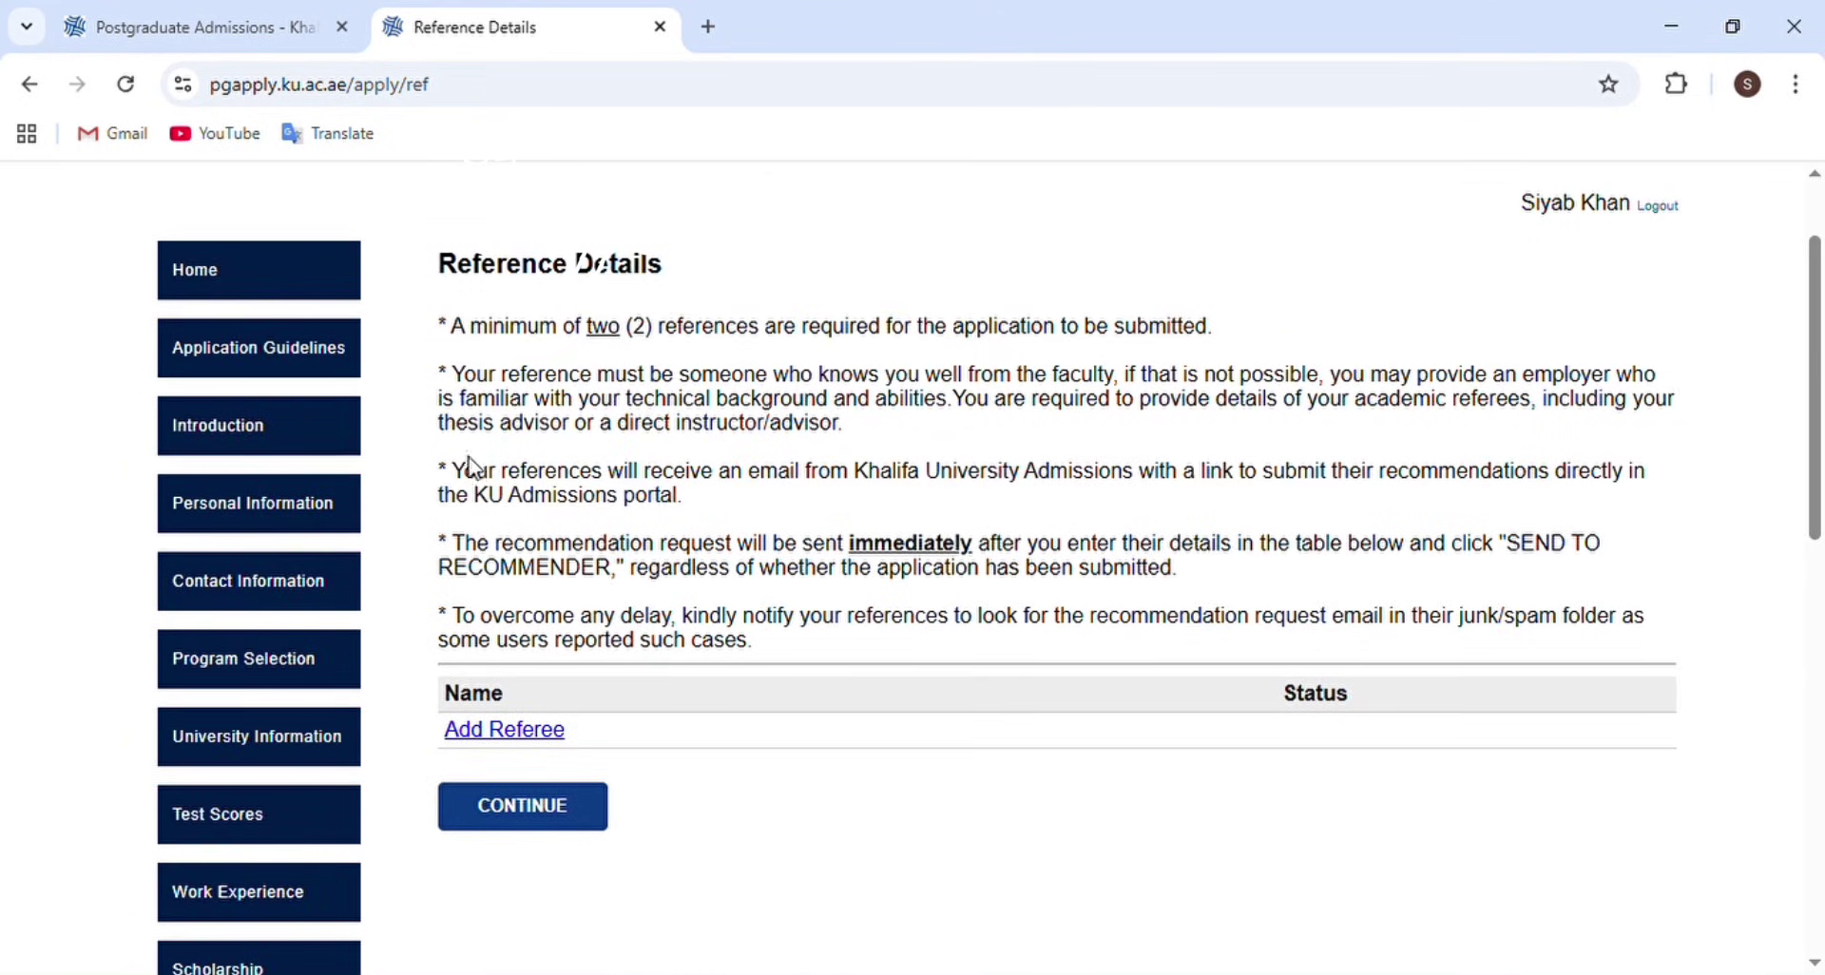
pyautogui.moveTo(436, 472); pyautogui.dragTo(765, 507)
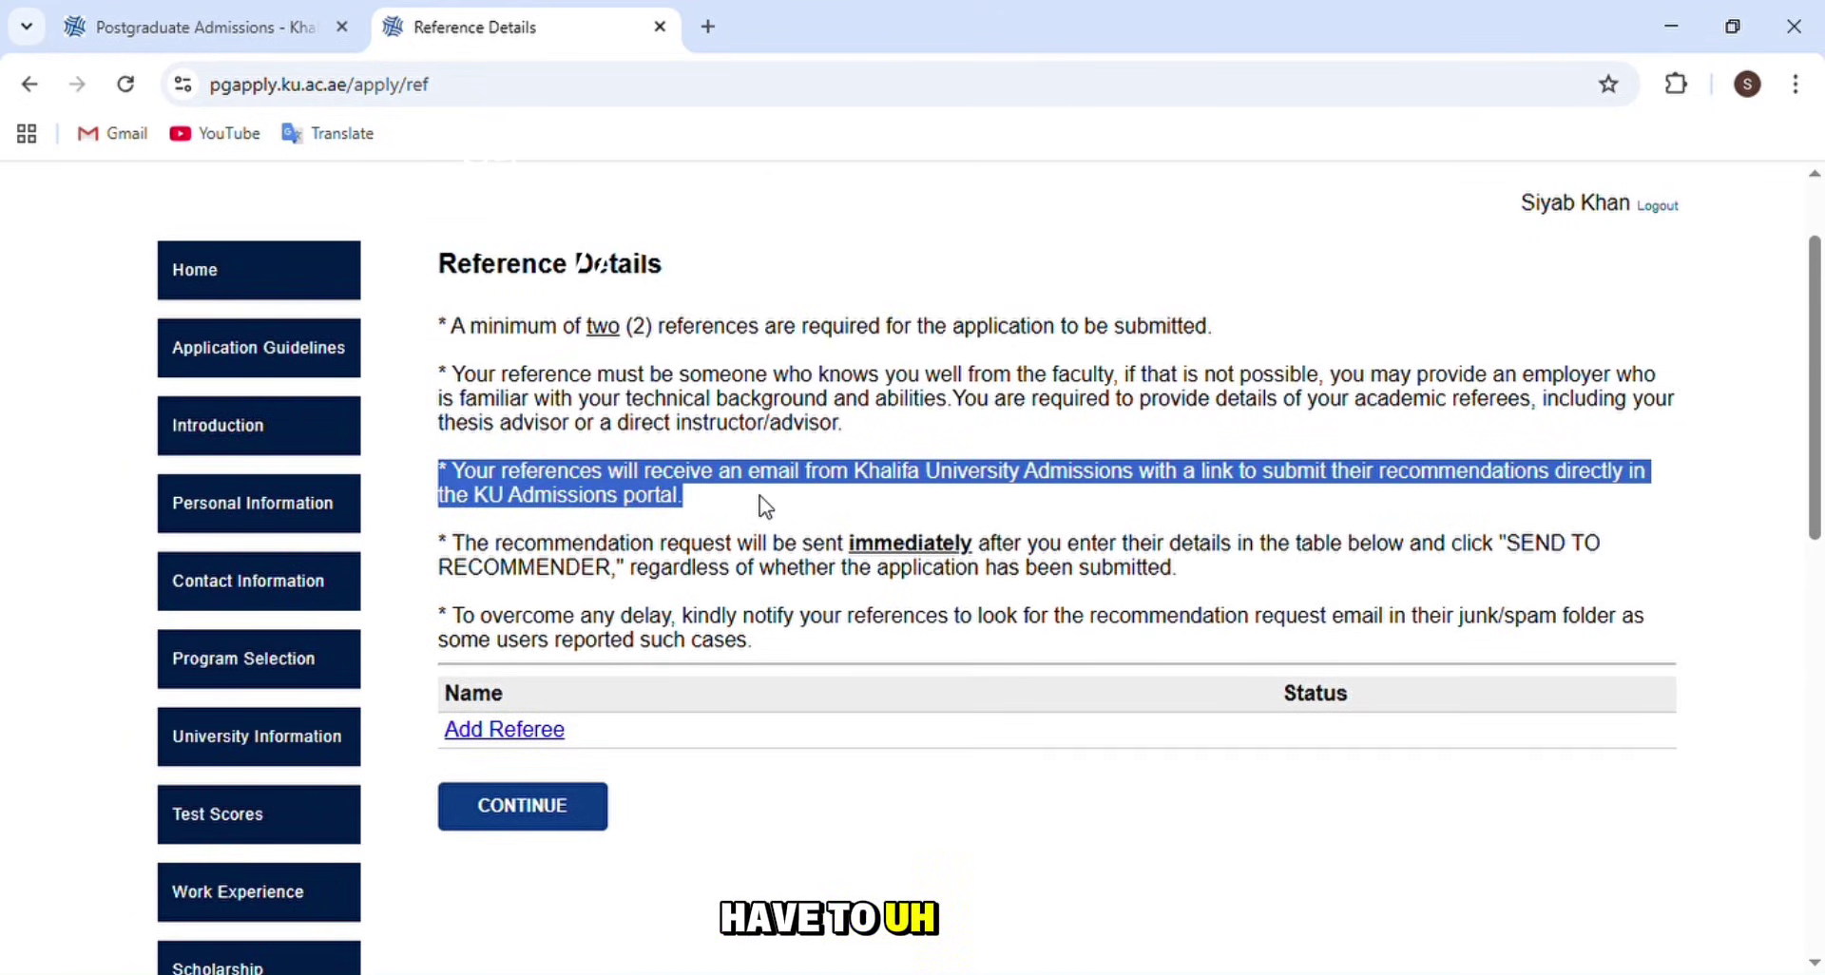
pyautogui.click(706, 523)
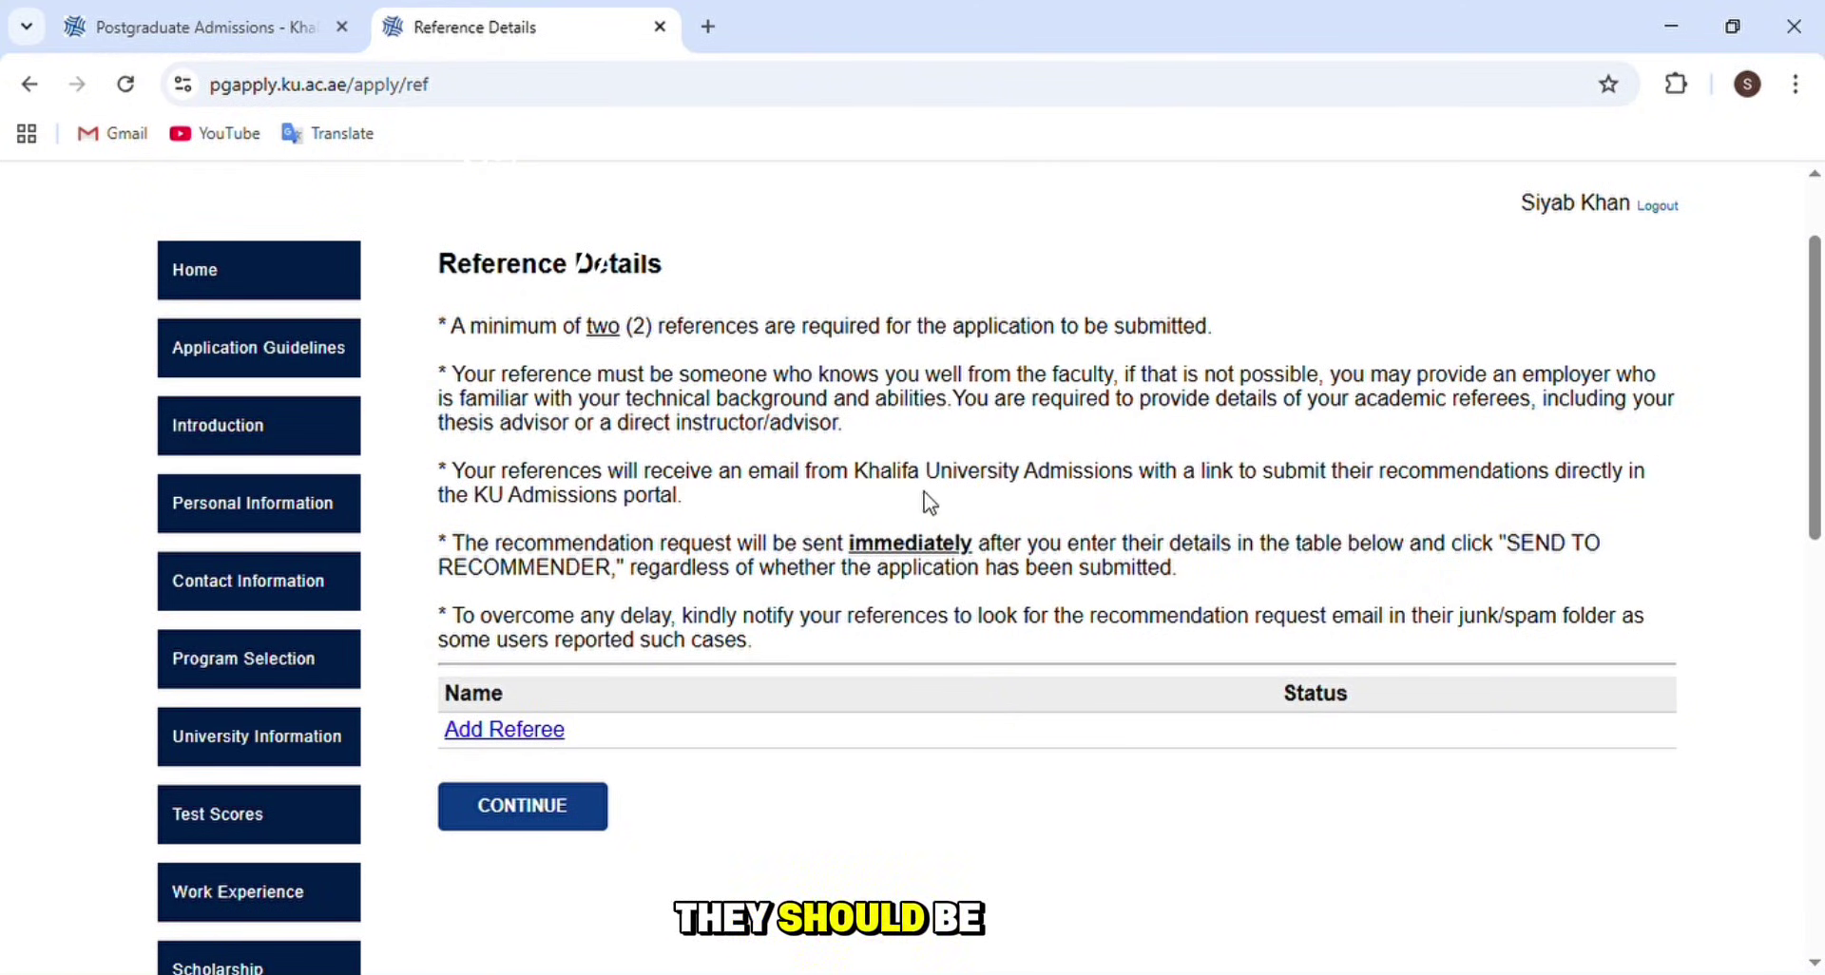
pyautogui.scroll(-3, 523, 590)
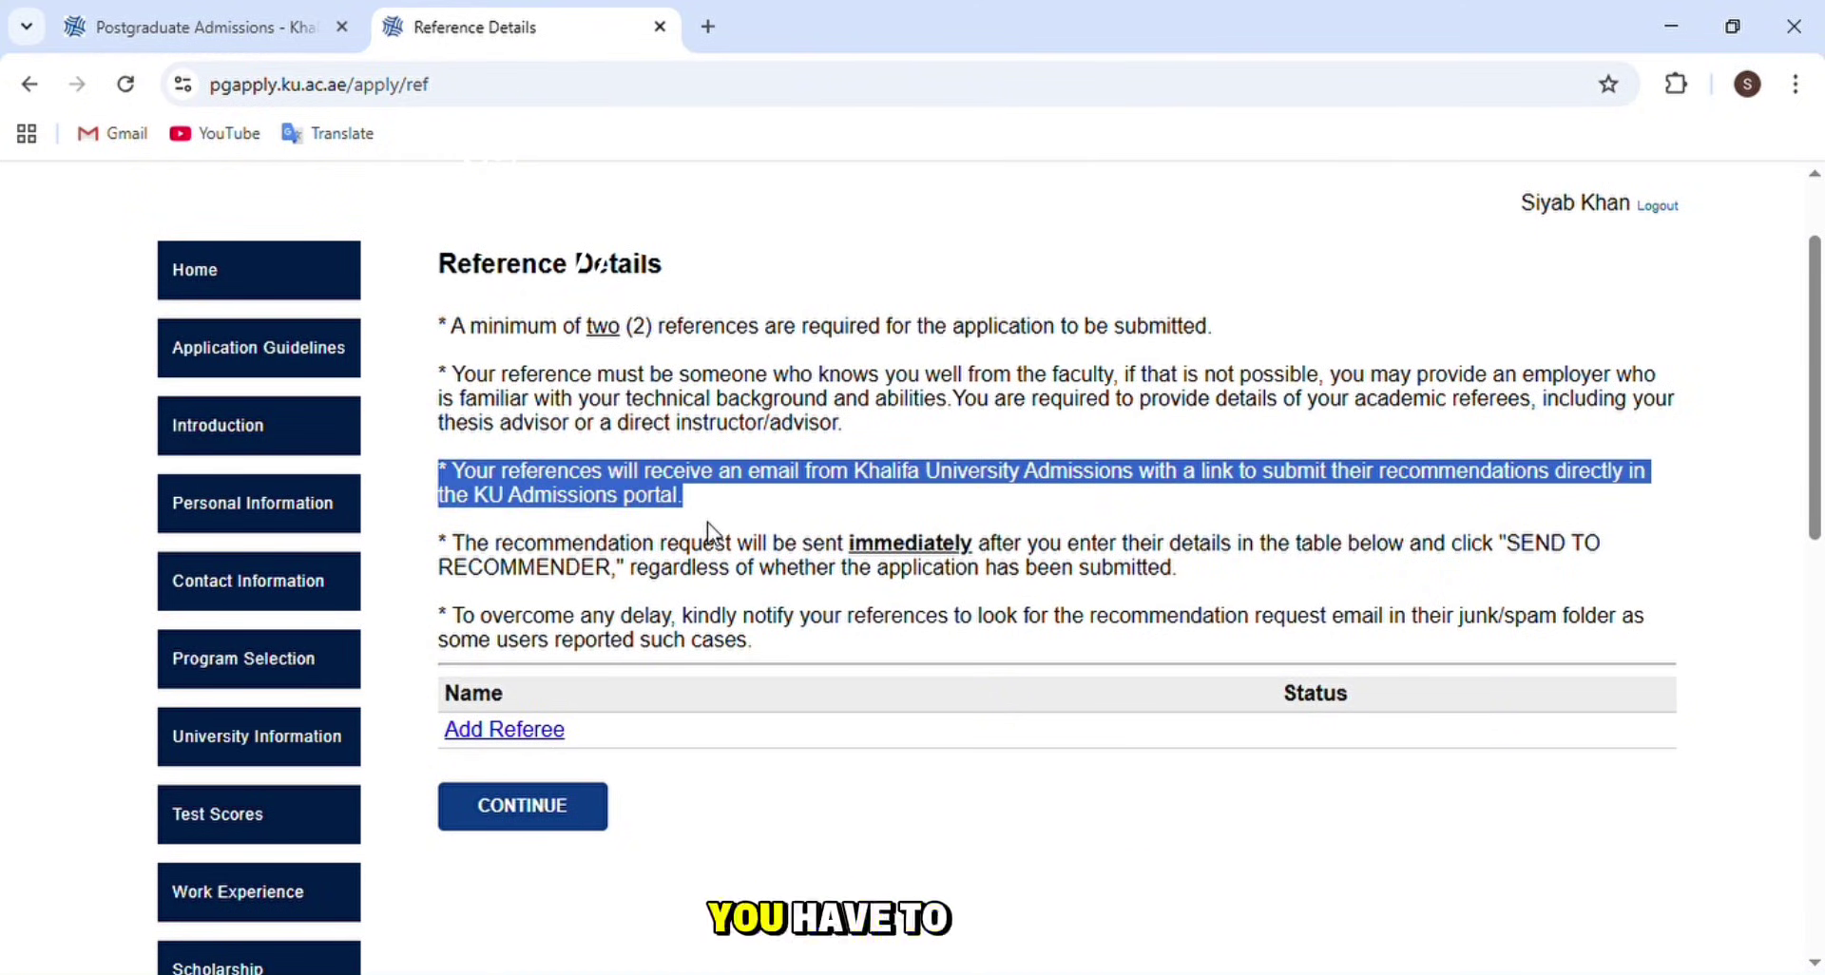
pyautogui.click(702, 525)
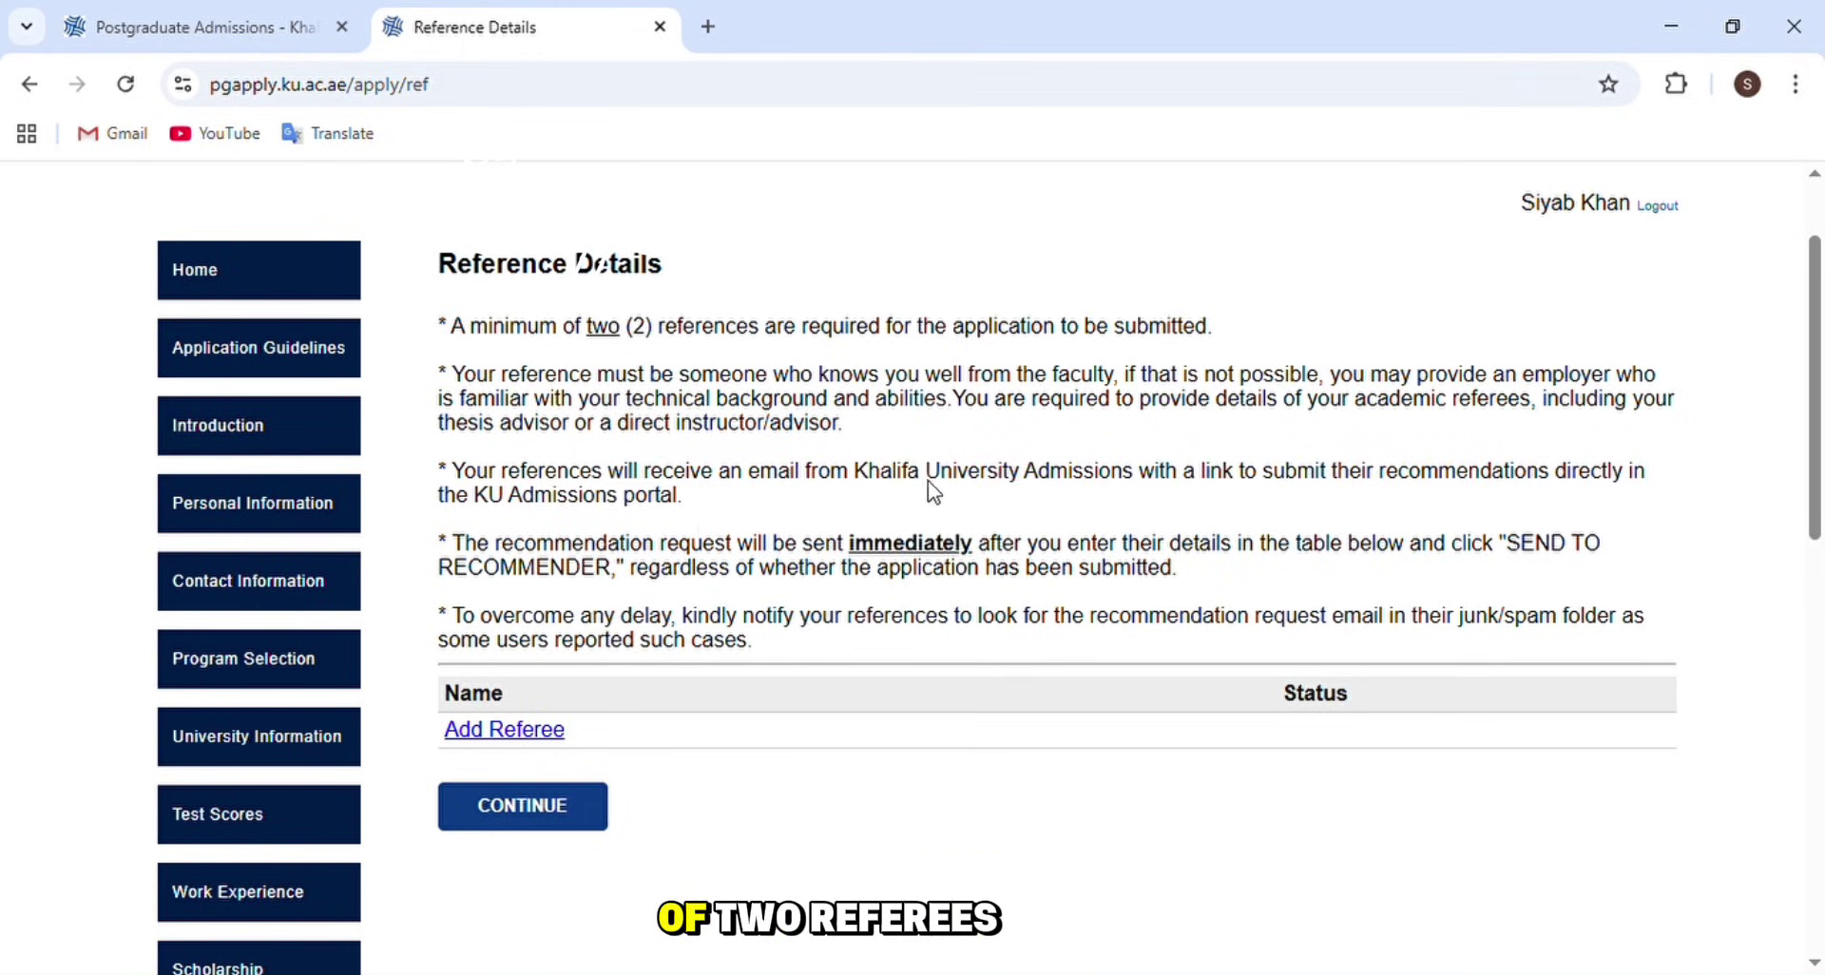
pyautogui.scroll(-3, 530, 595)
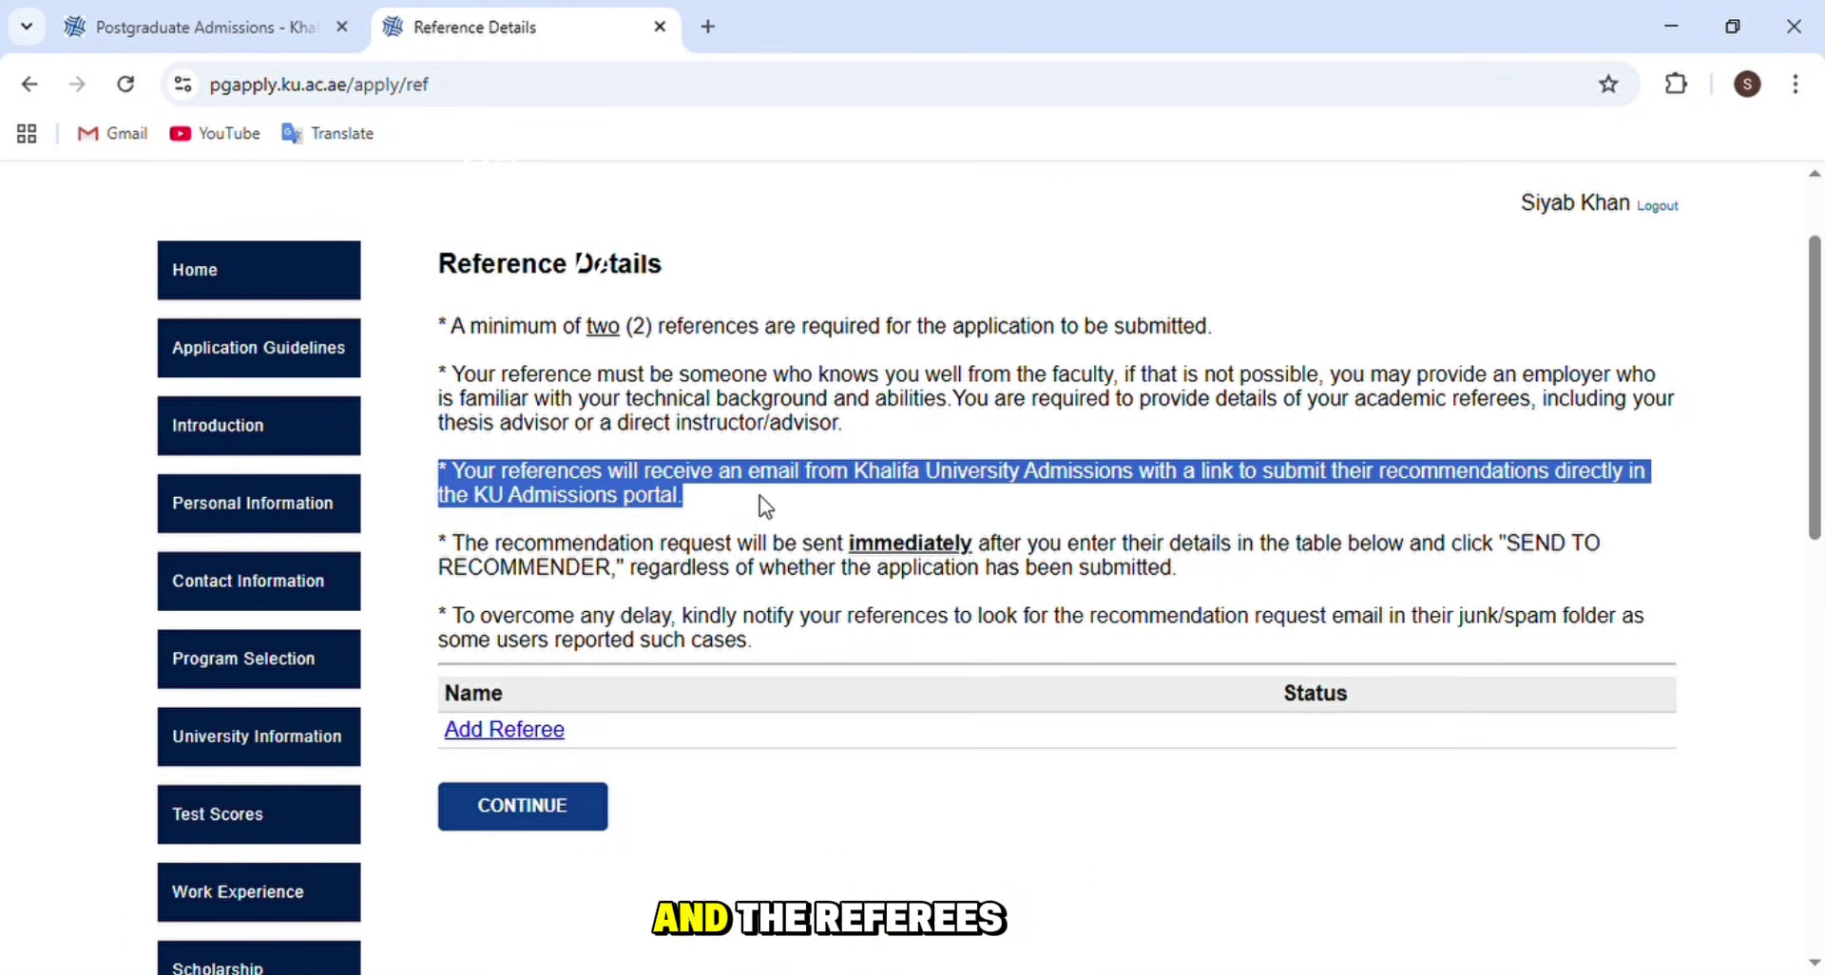
pyautogui.click(706, 531)
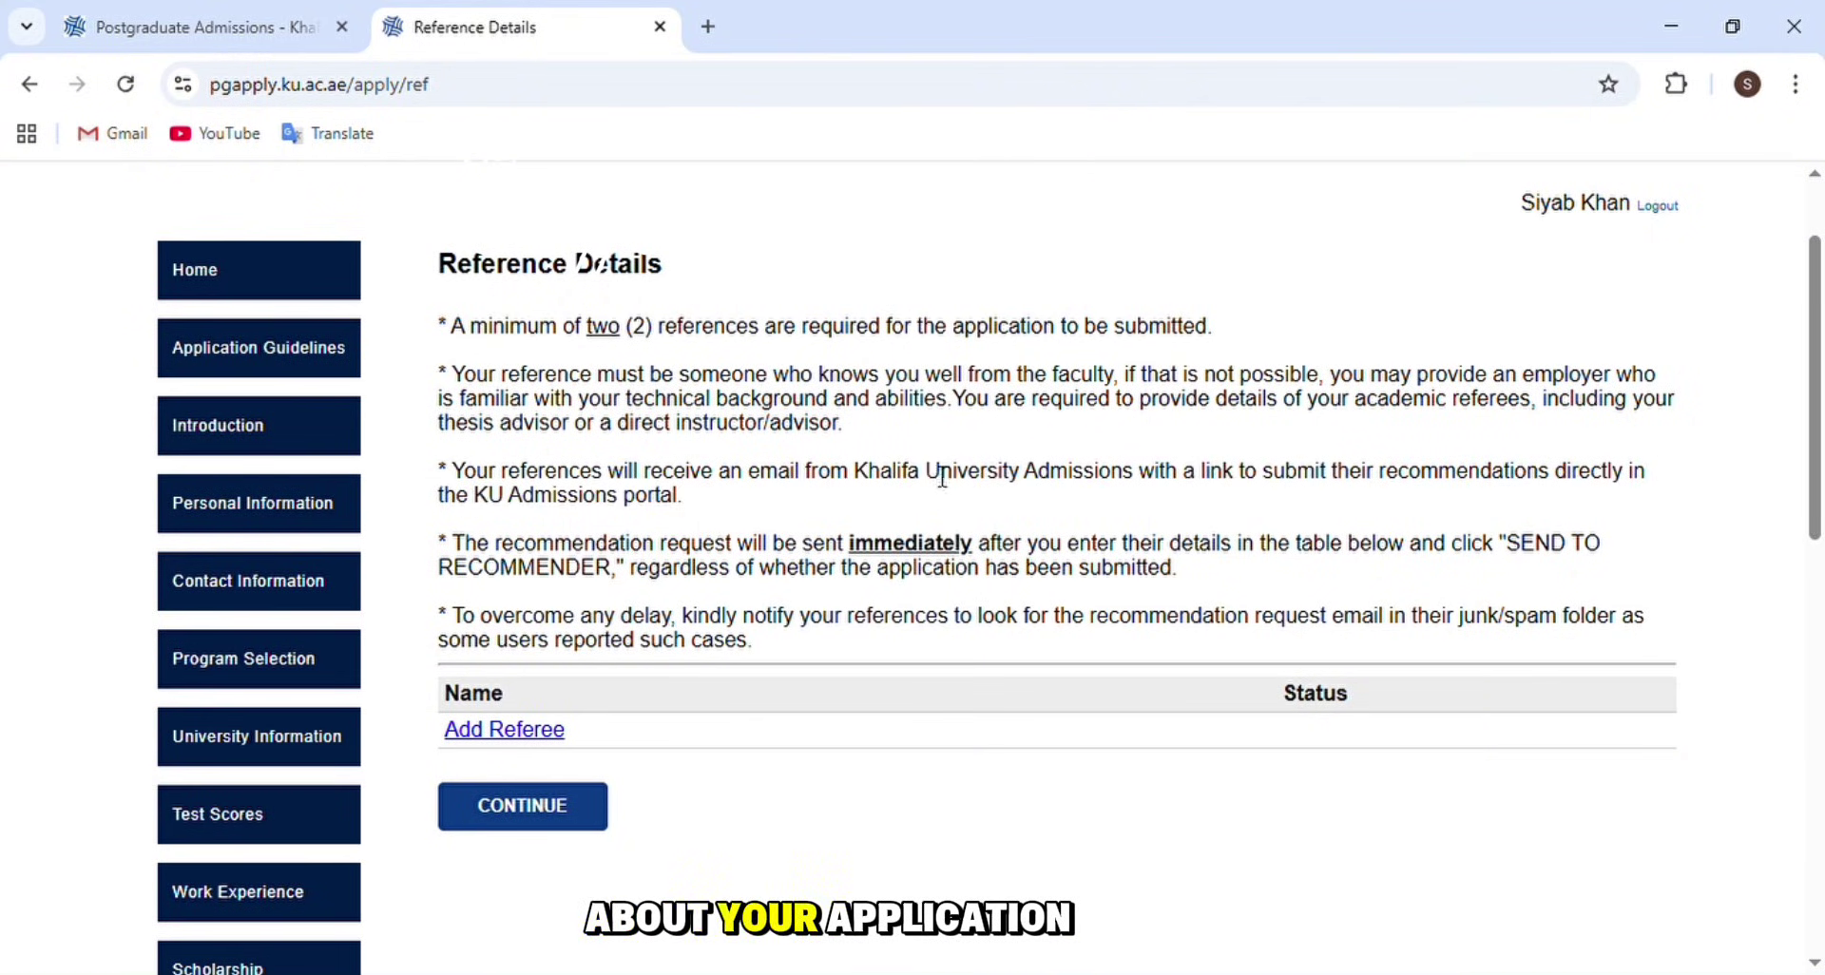
pyautogui.scroll(-3, 415, 599)
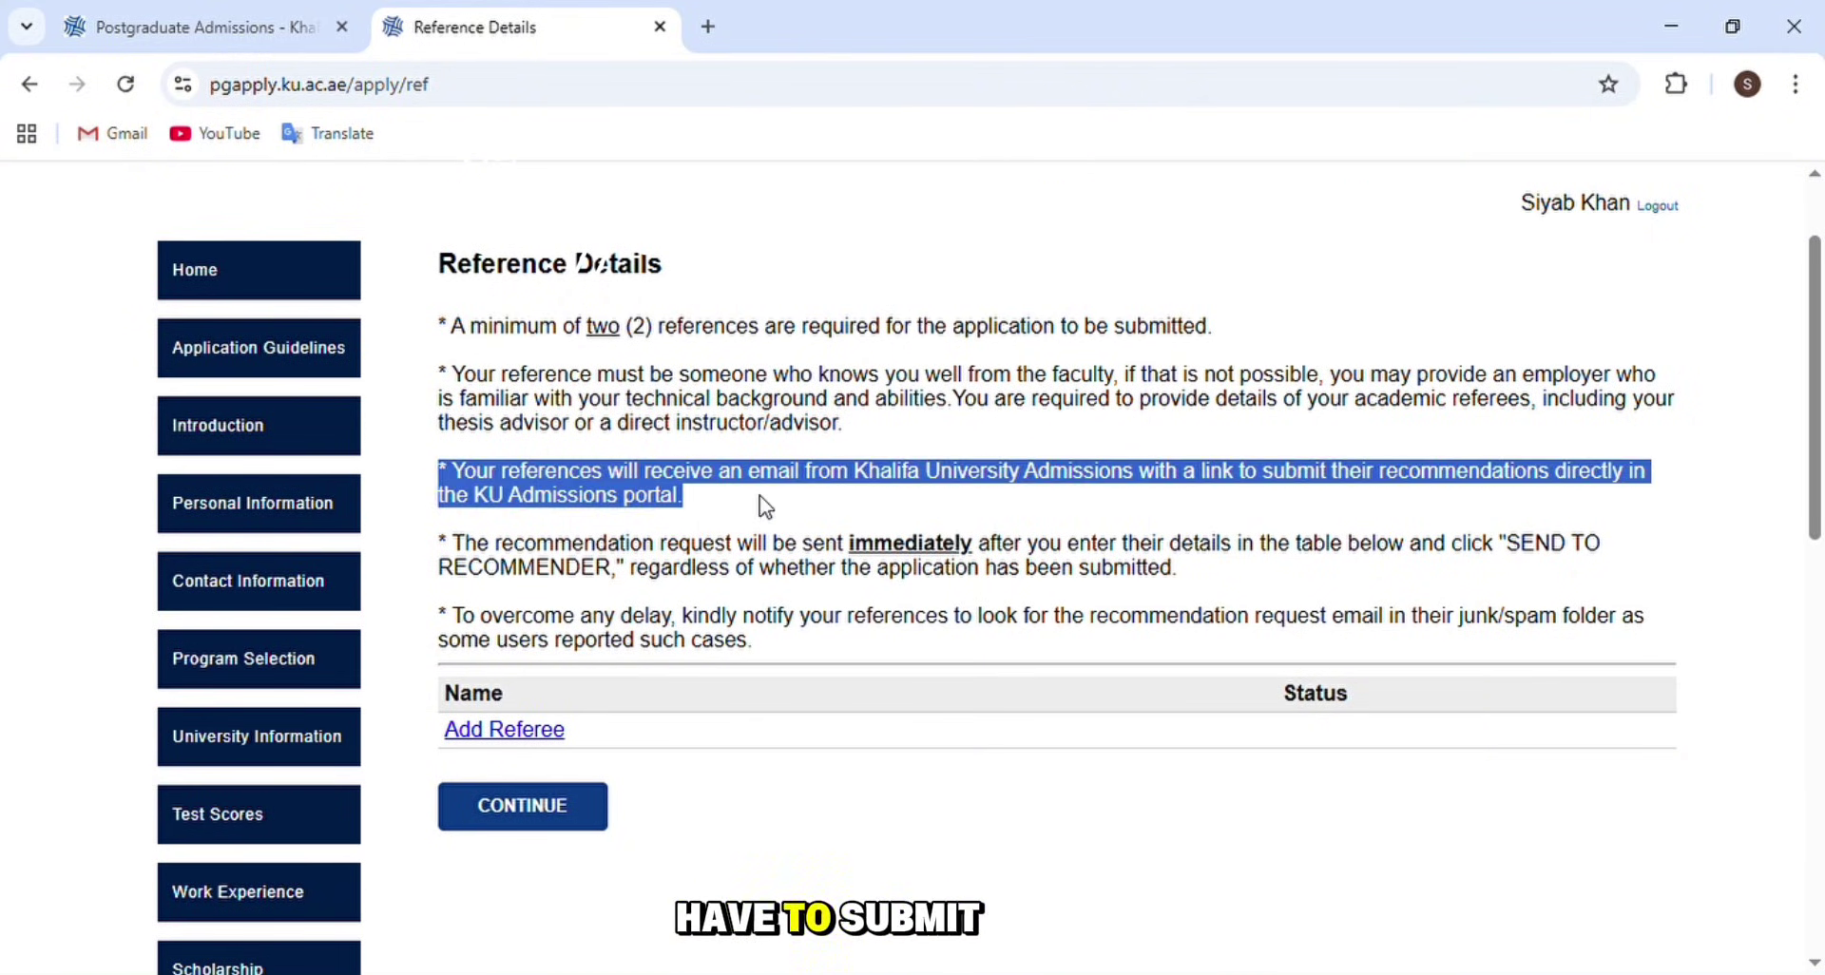
pyautogui.click(703, 532)
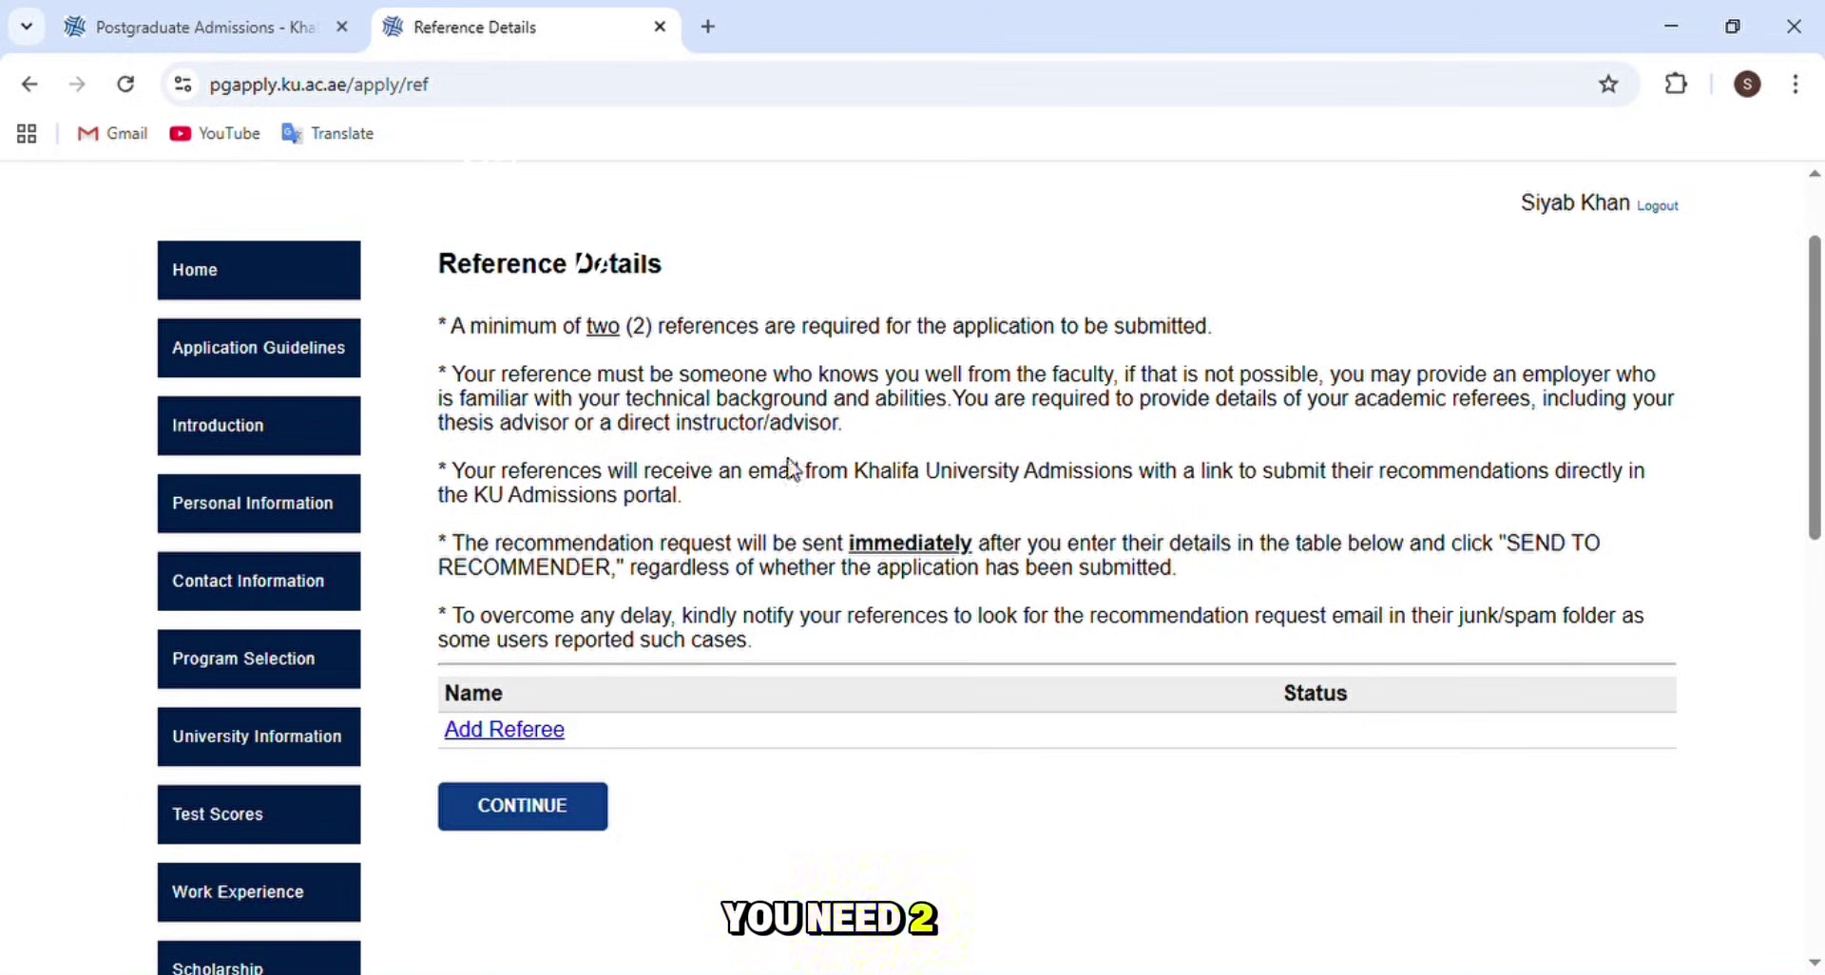
pyautogui.scroll(-3, 350, 672)
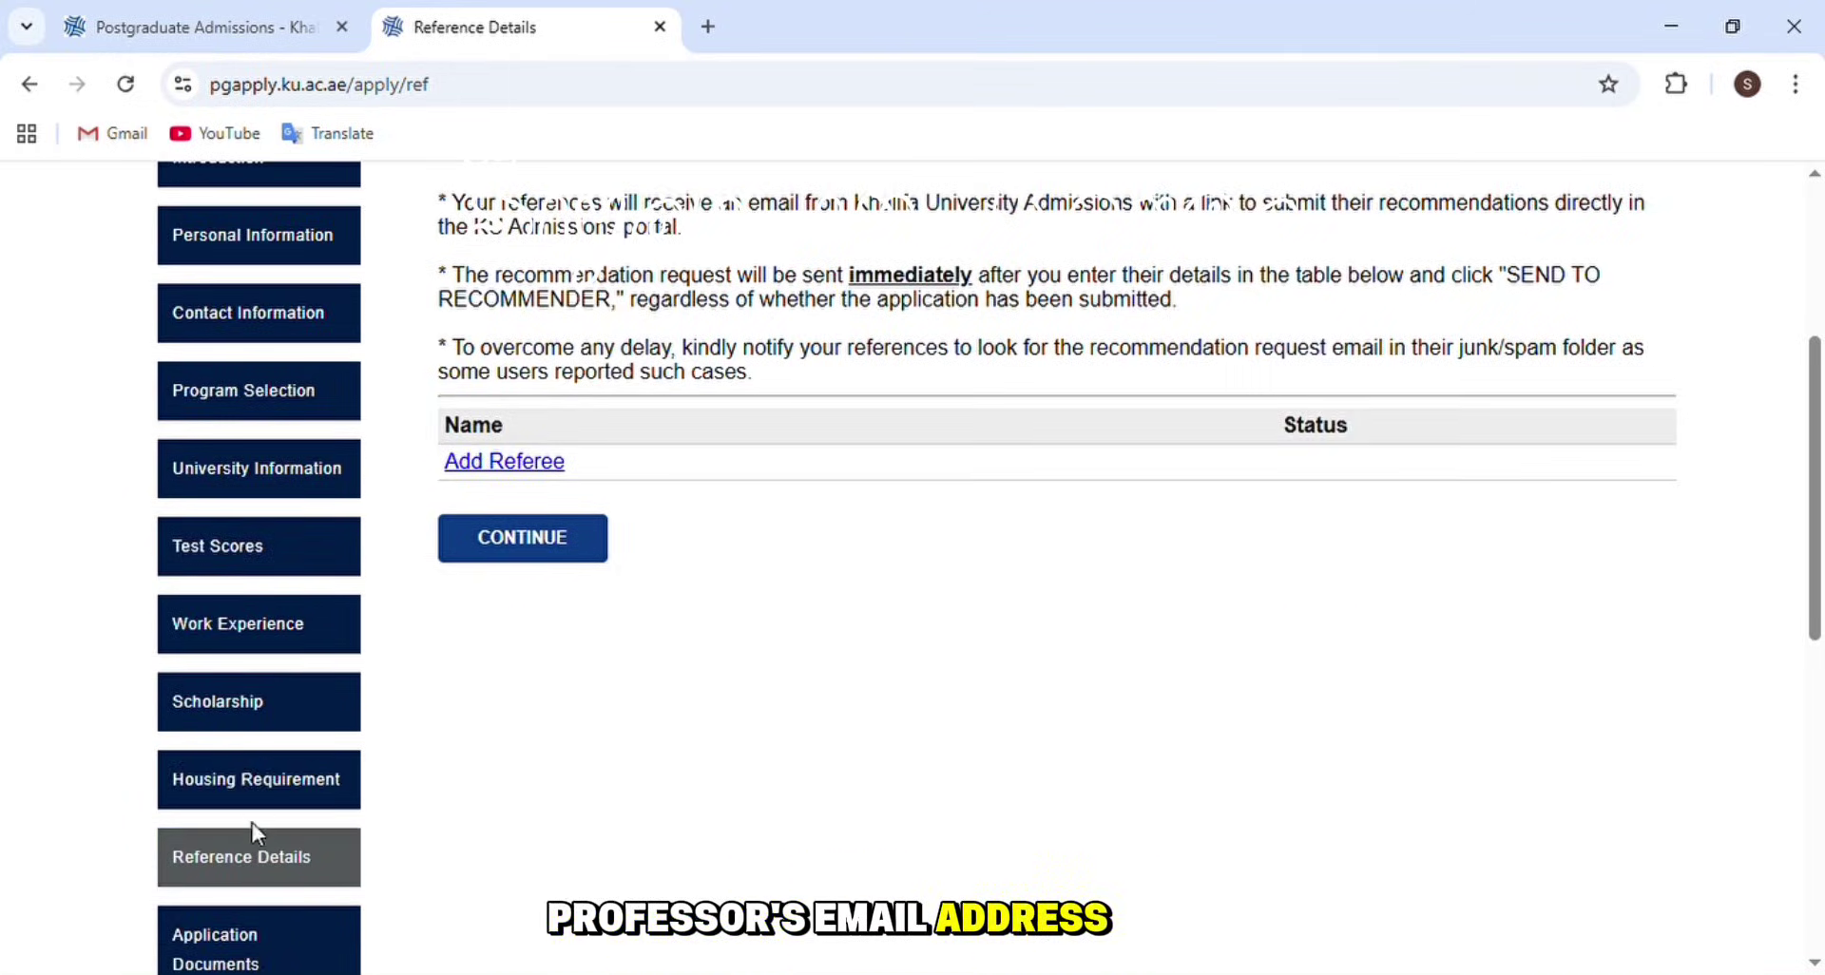
pyautogui.scroll(-3, 259, 823)
pyautogui.click(282, 705)
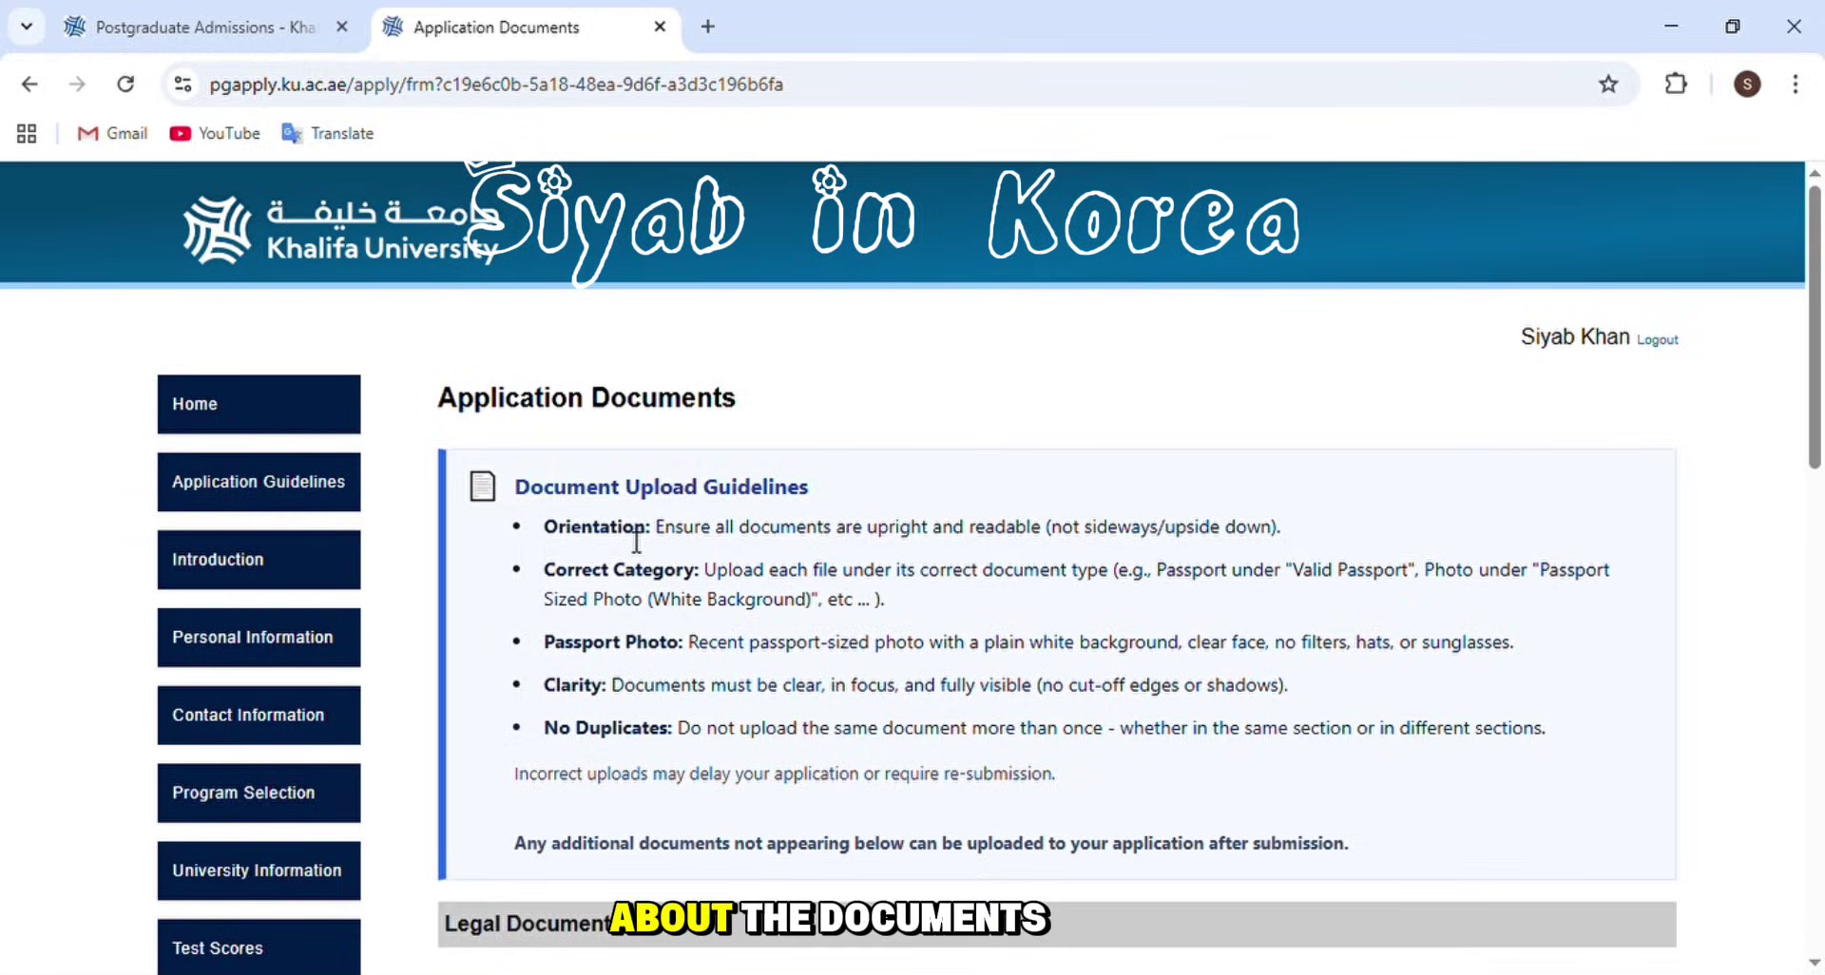
pyautogui.scroll(-3, 665, 522)
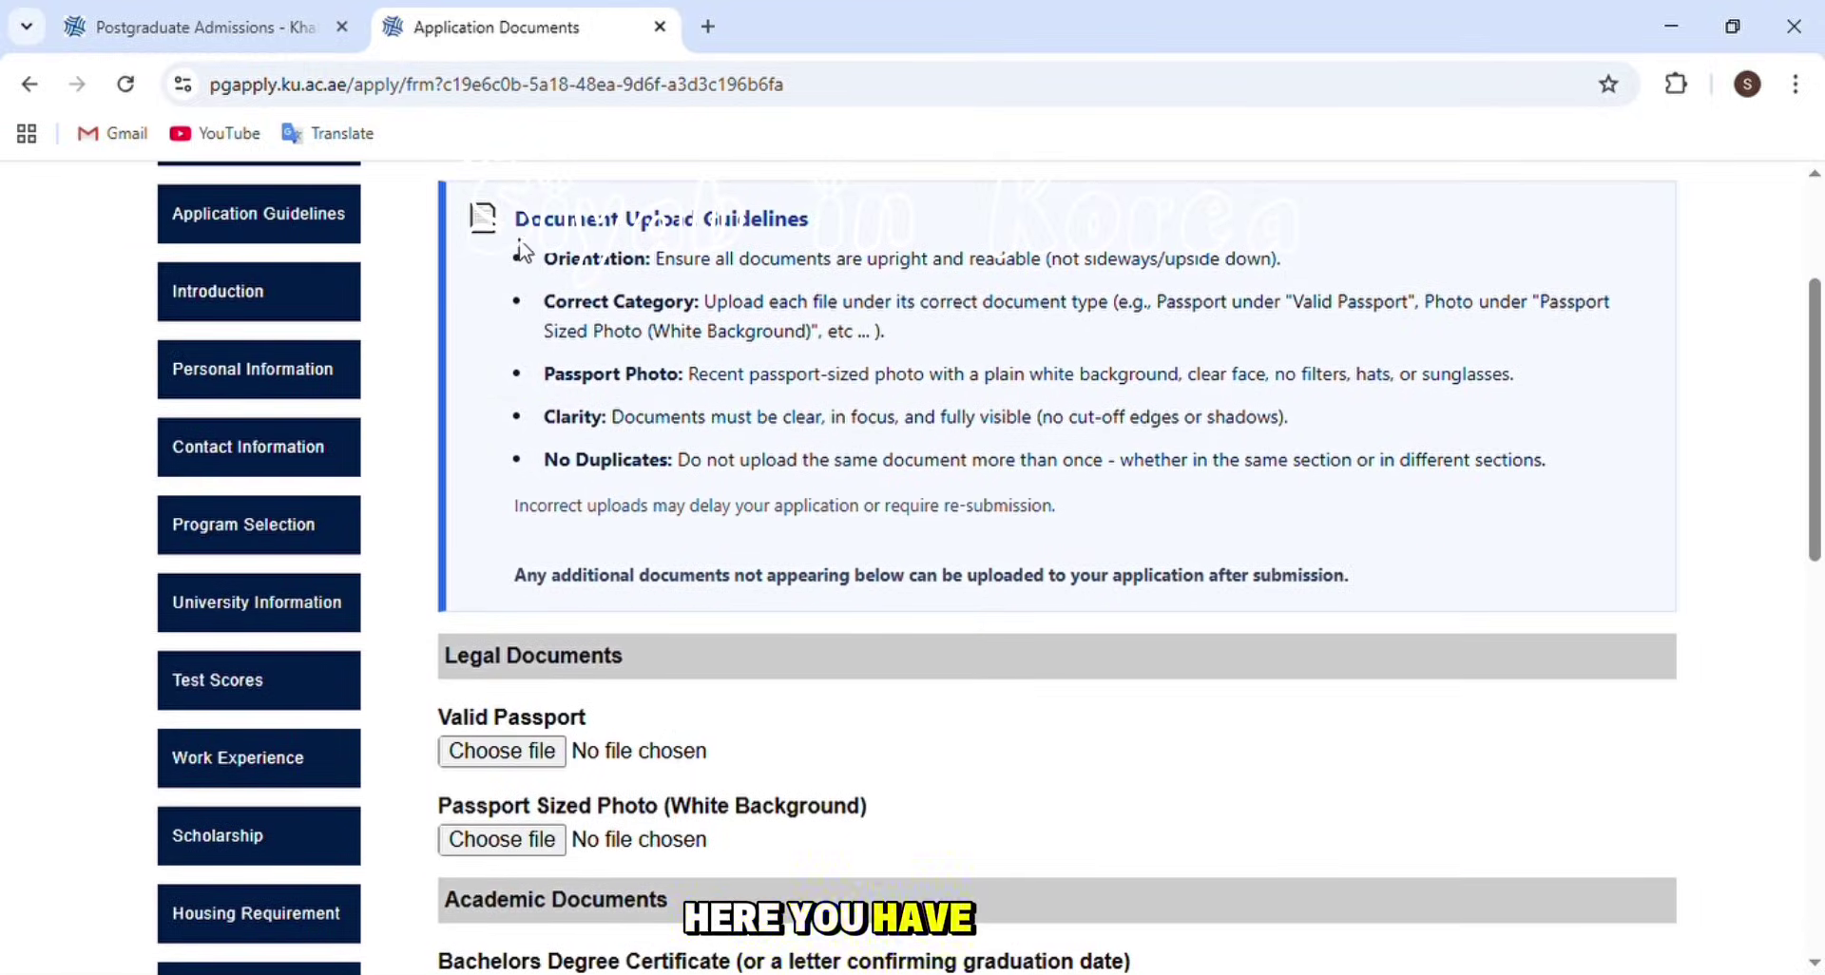
pyautogui.scroll(-3, 549, 392)
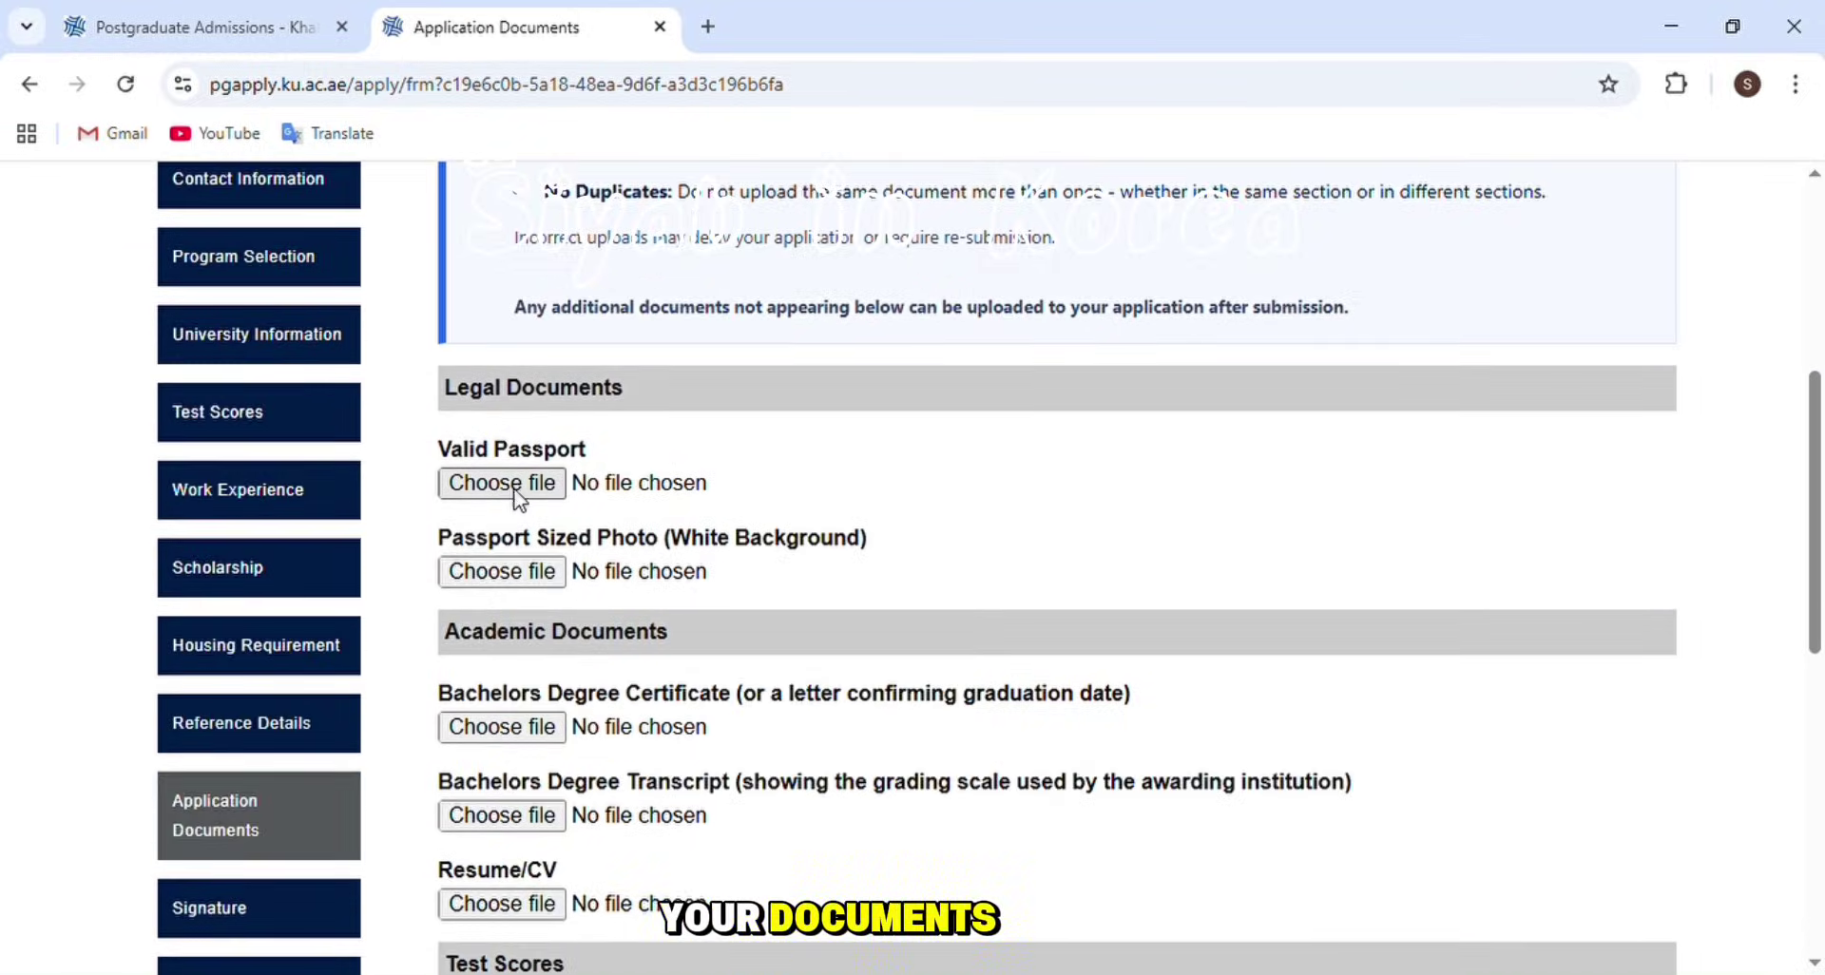
pyautogui.scroll(-2, 705, 488)
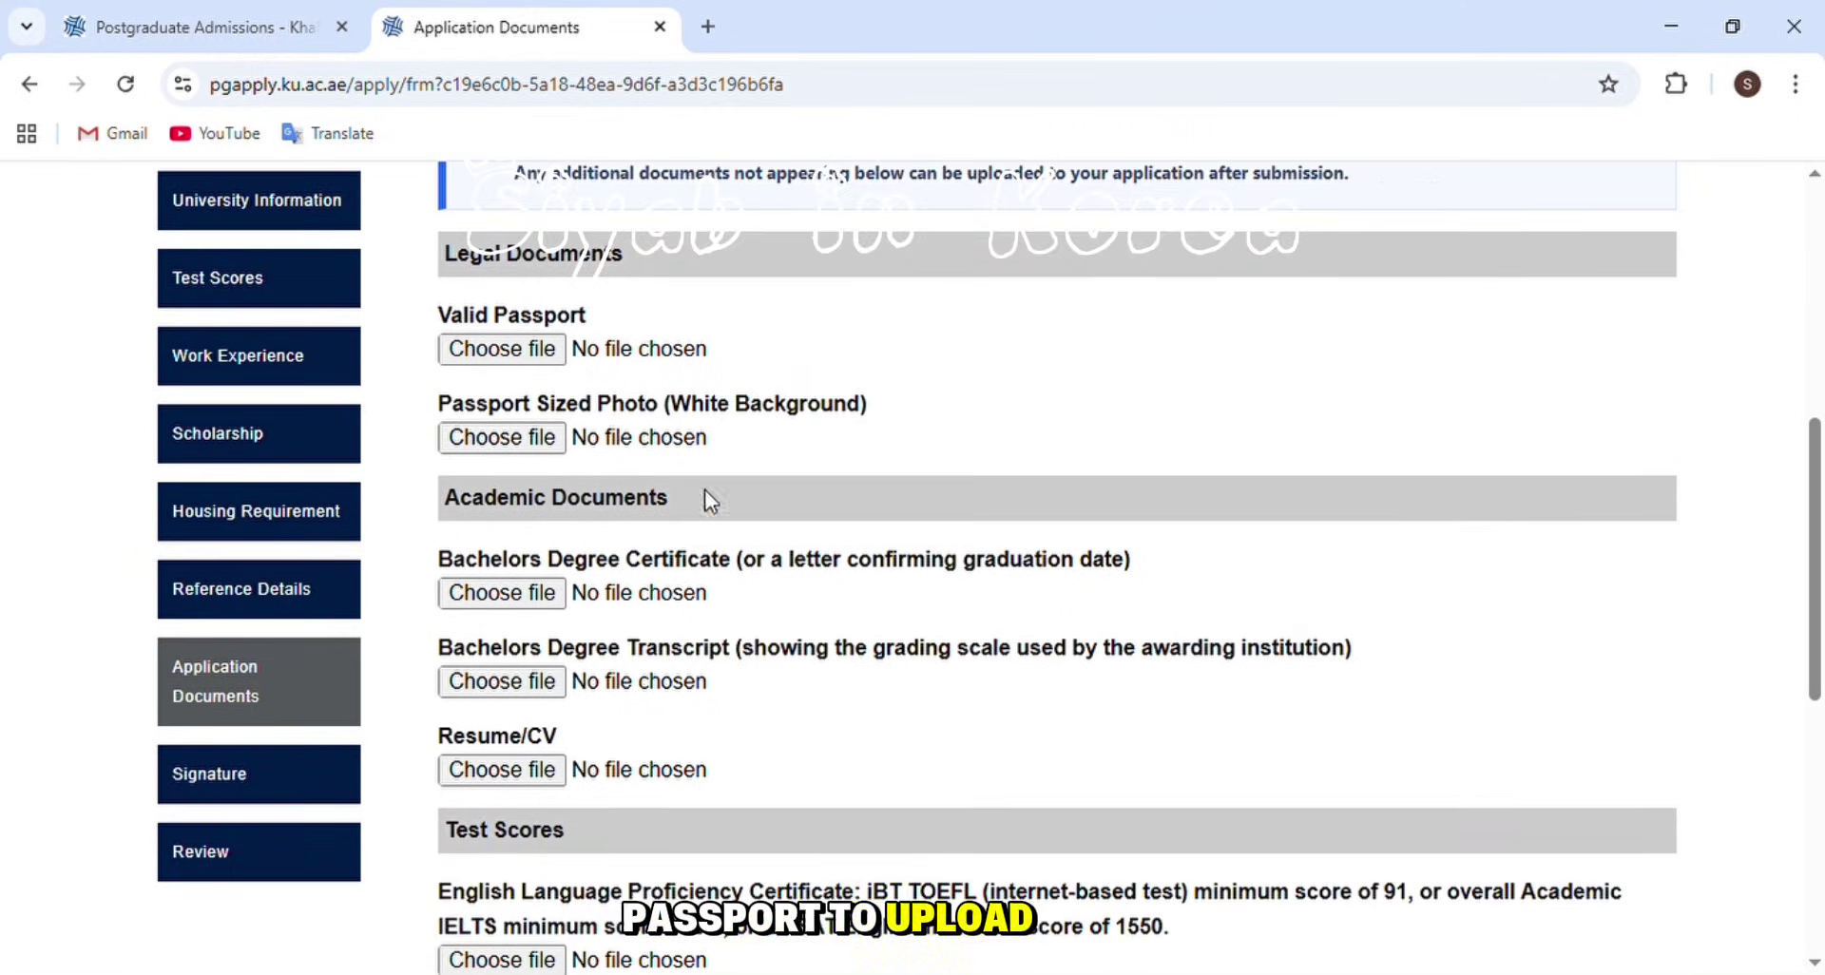
pyautogui.moveTo(862, 407); pyautogui.dragTo(704, 407)
pyautogui.click(647, 479)
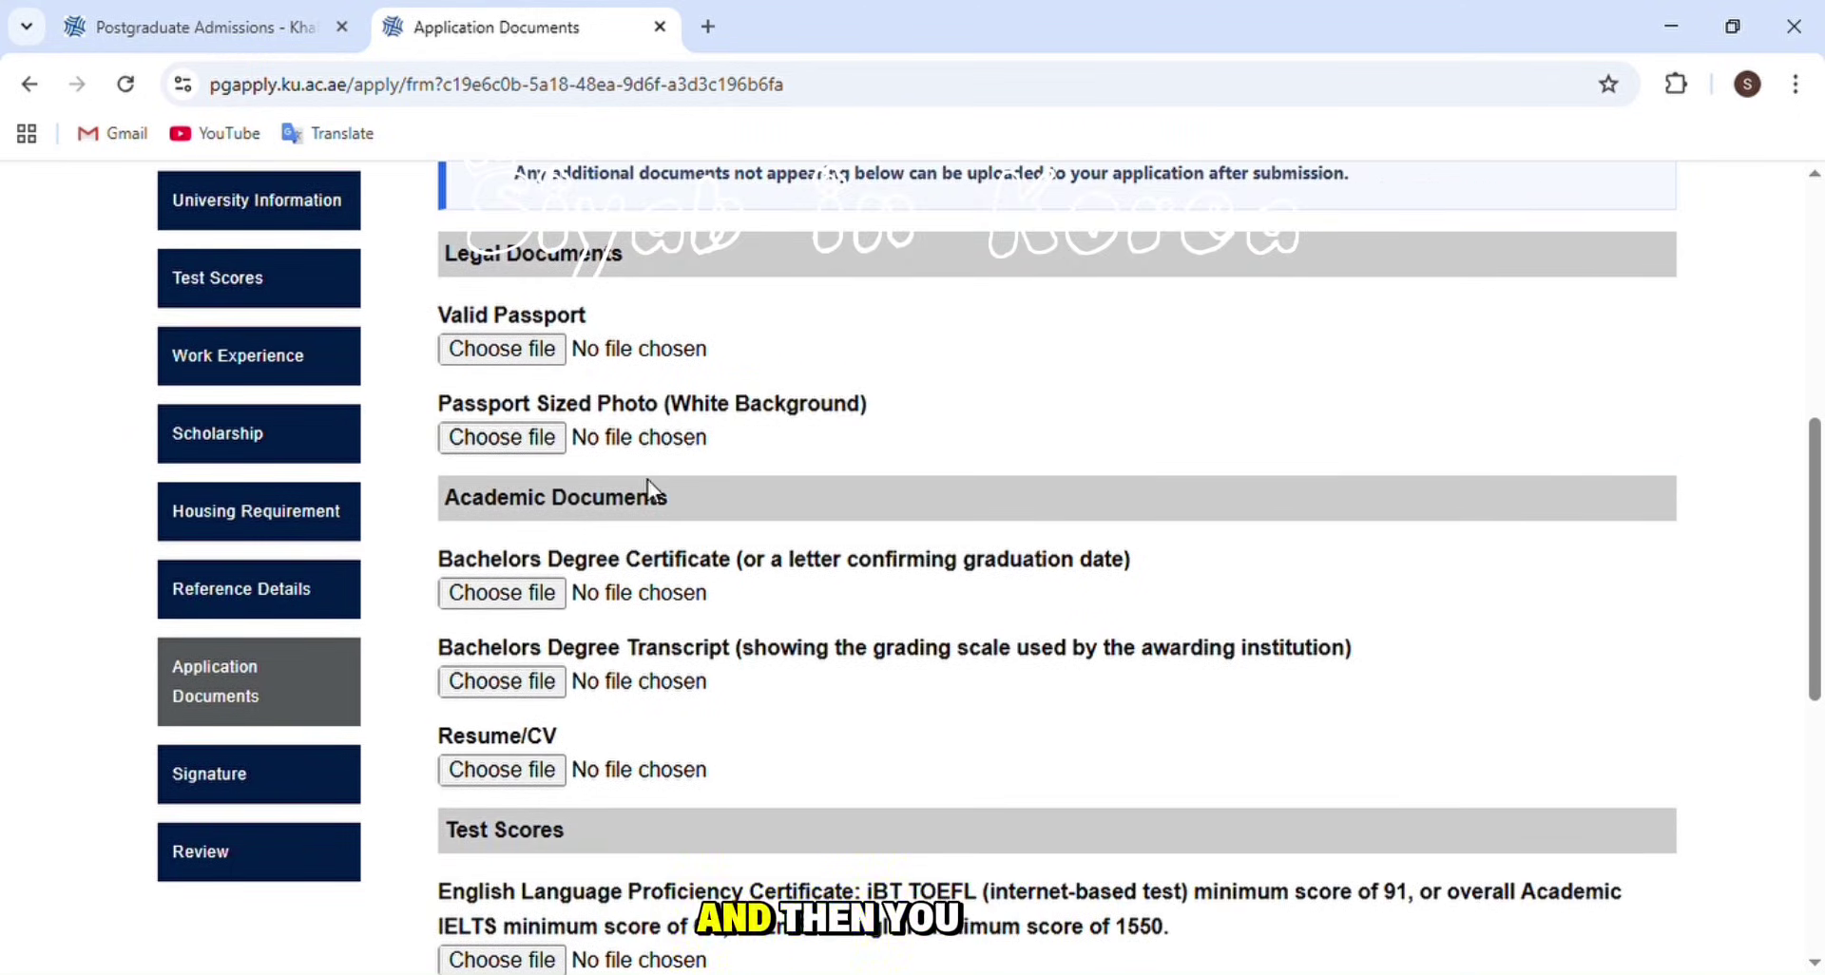
pyautogui.scroll(-3, 647, 479)
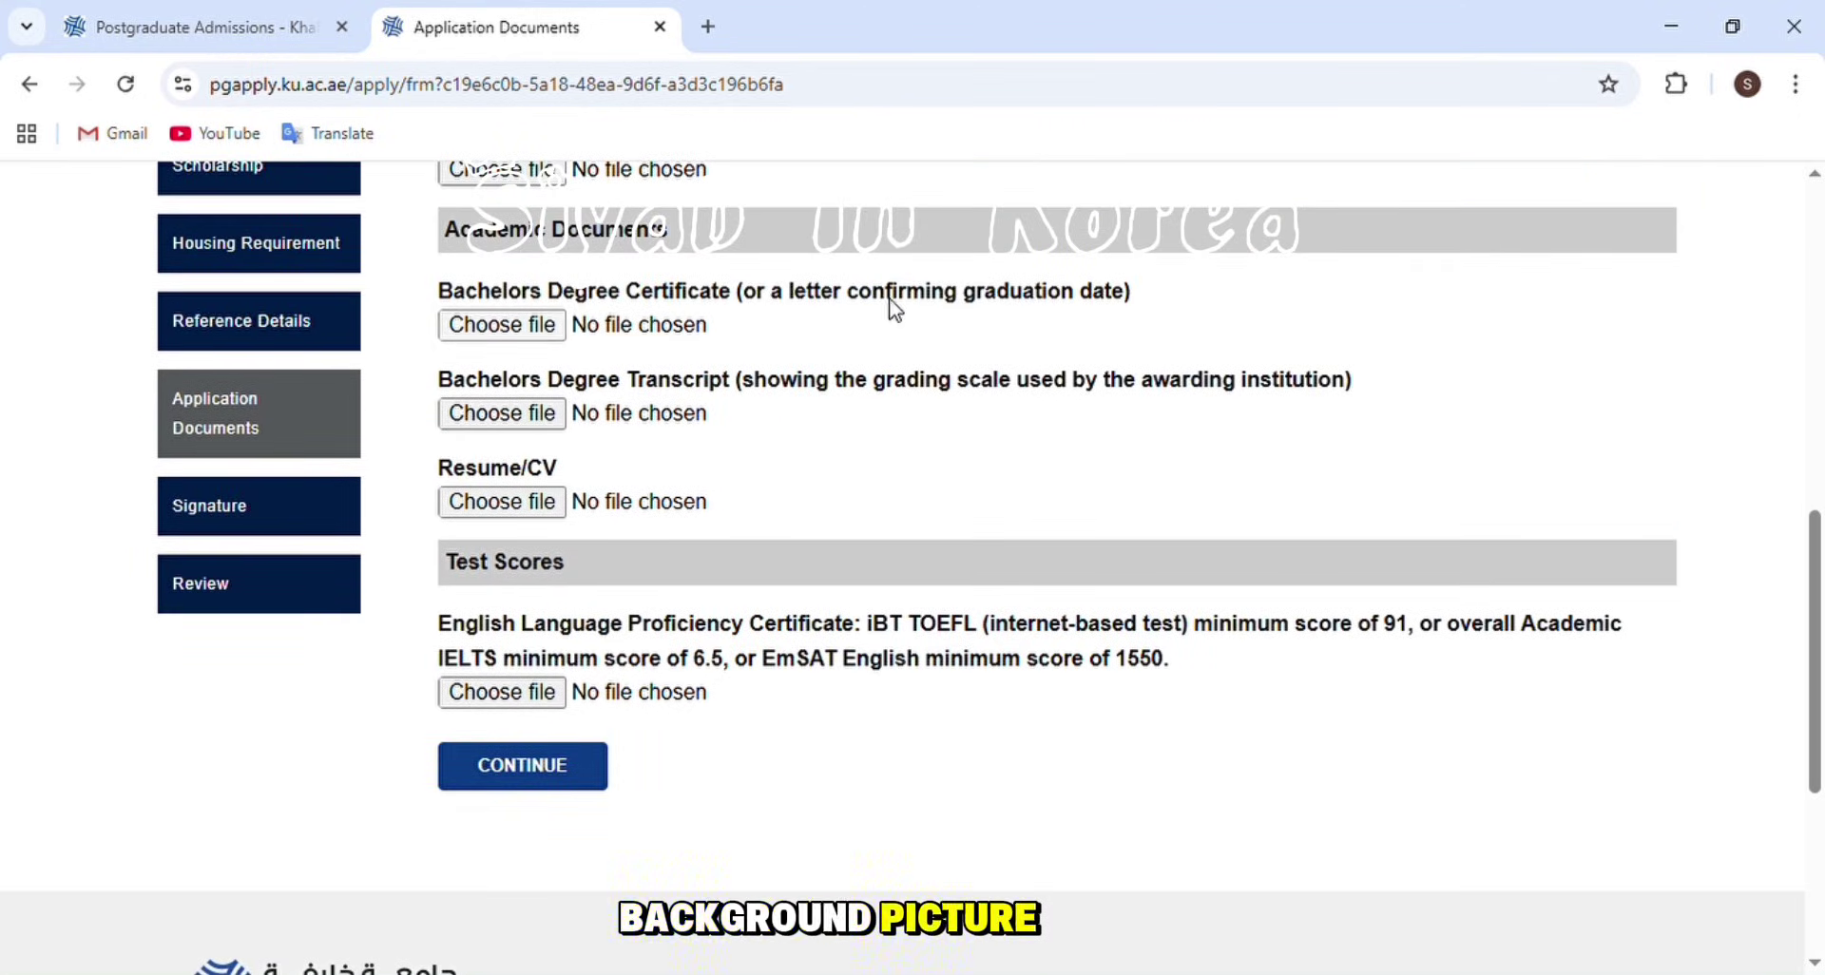
pyautogui.moveTo(1133, 291); pyautogui.dragTo(737, 285)
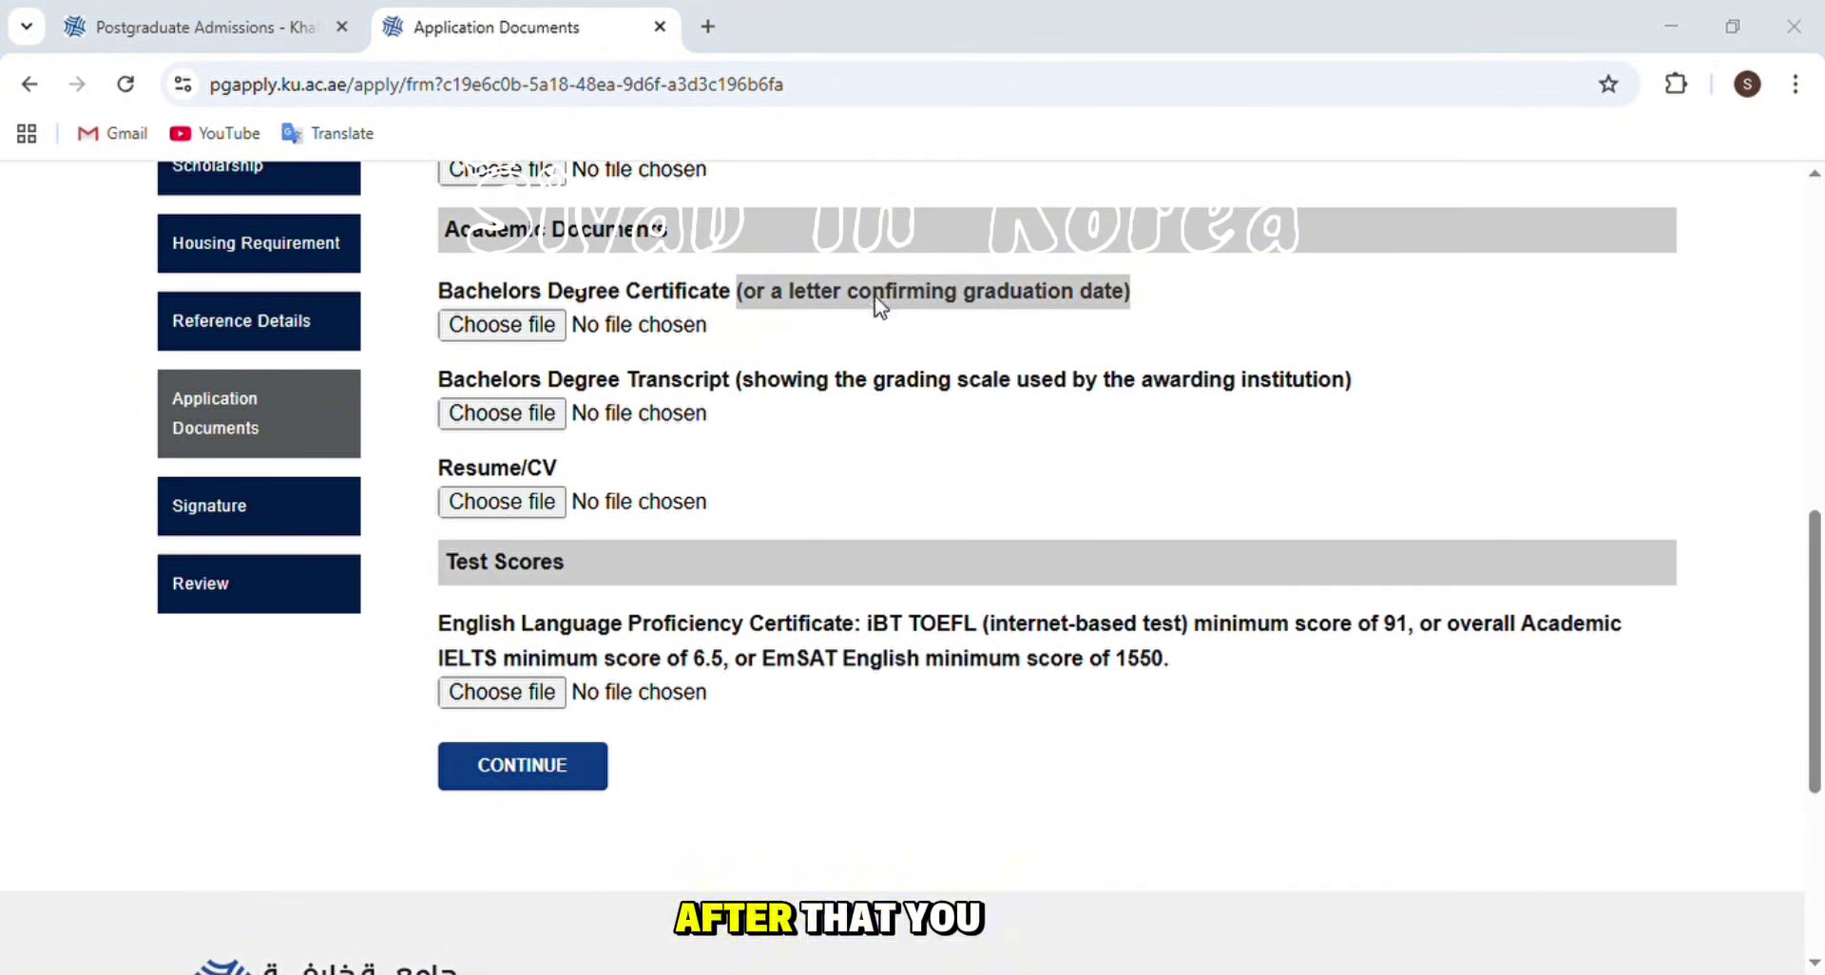
pyautogui.click(892, 37)
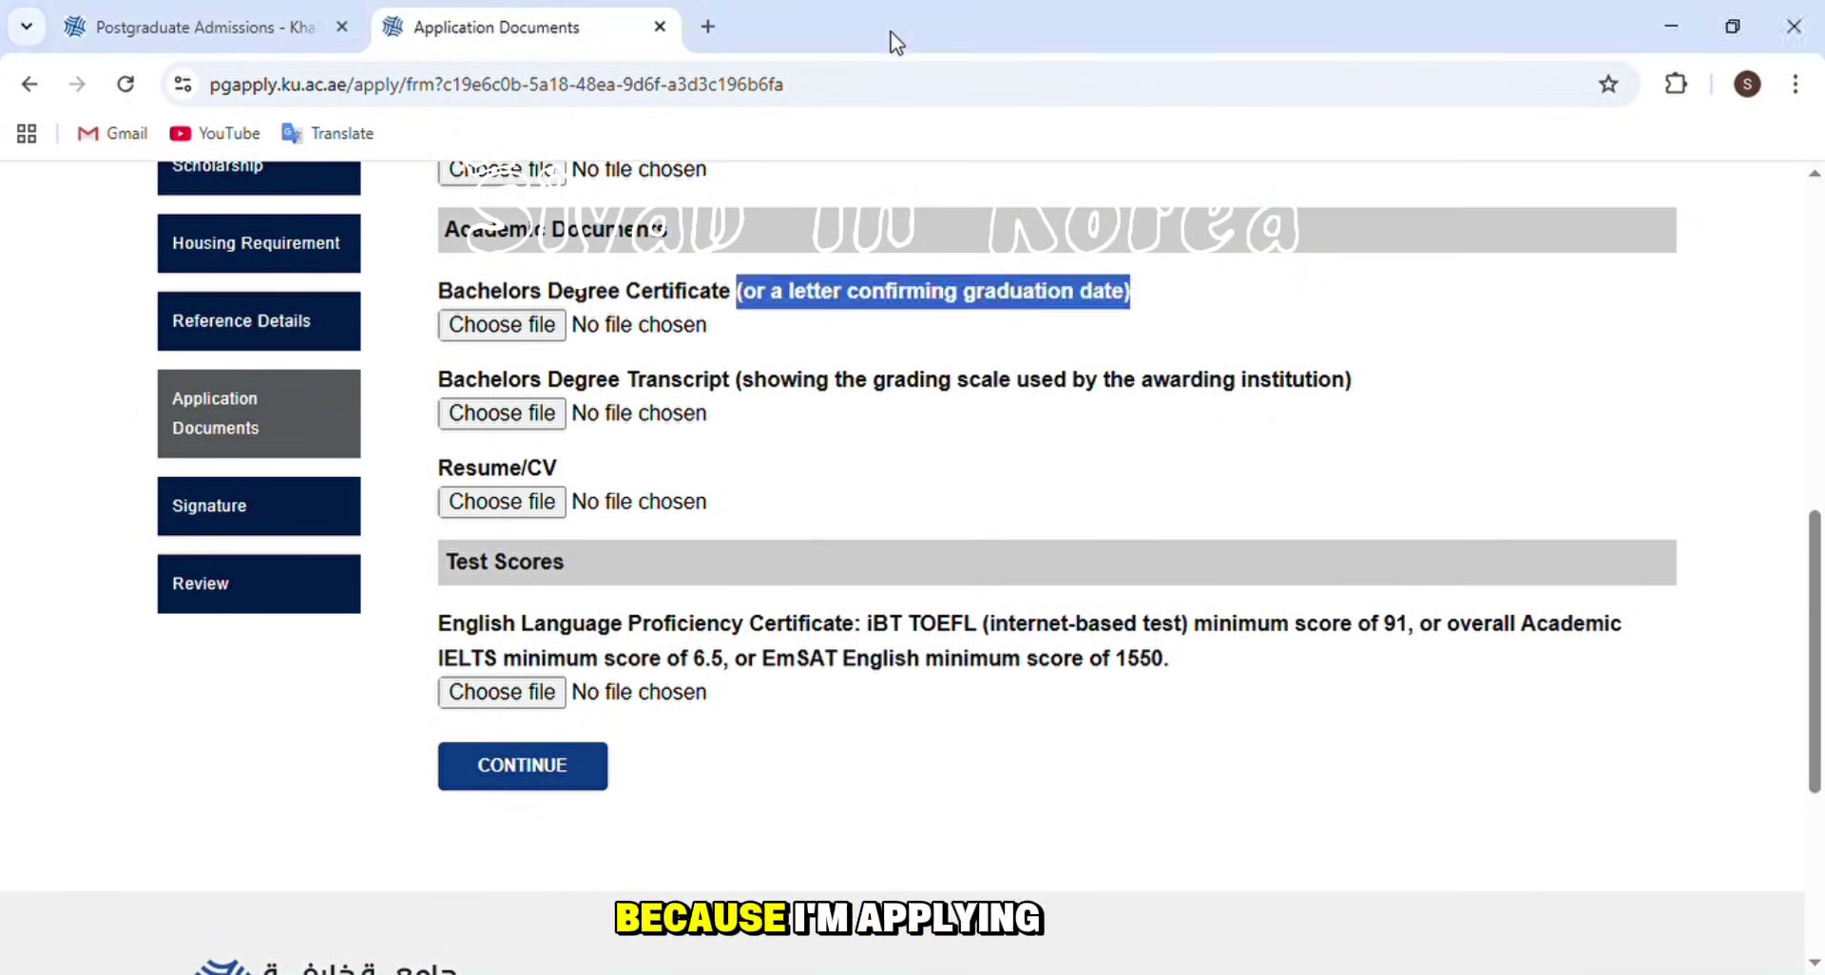
pyautogui.scroll(-1, 769, 323)
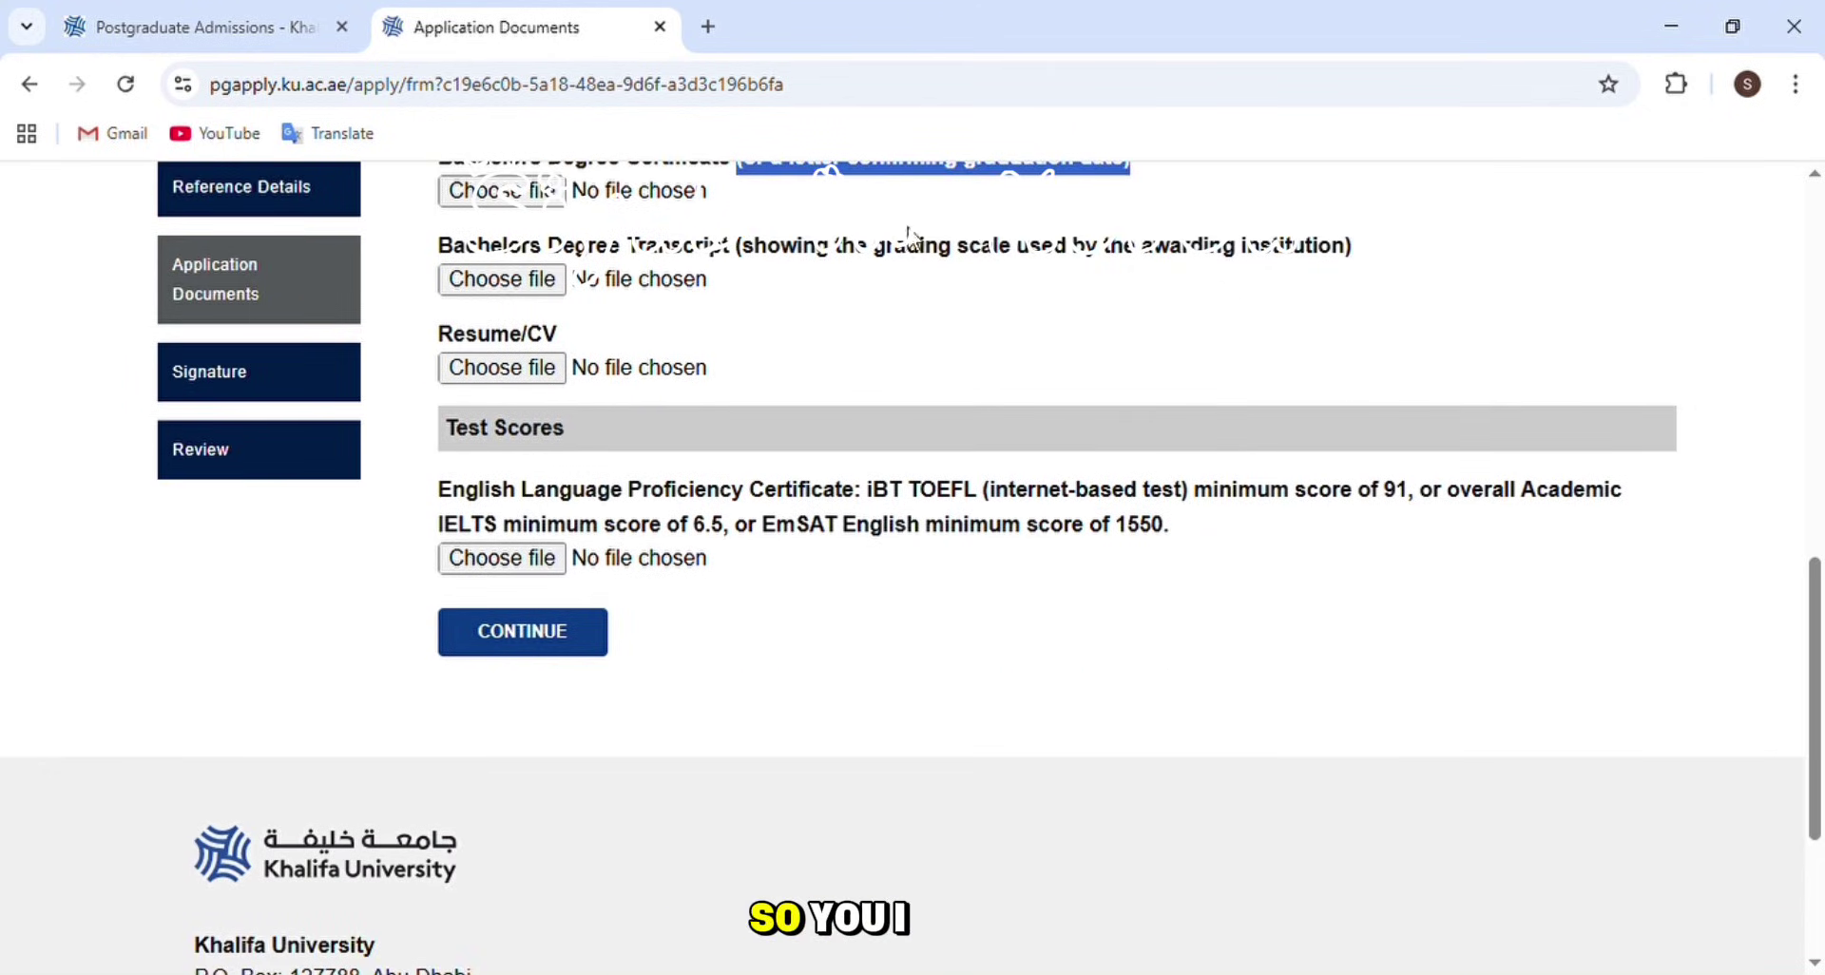
pyautogui.moveTo(1335, 246); pyautogui.dragTo(749, 256)
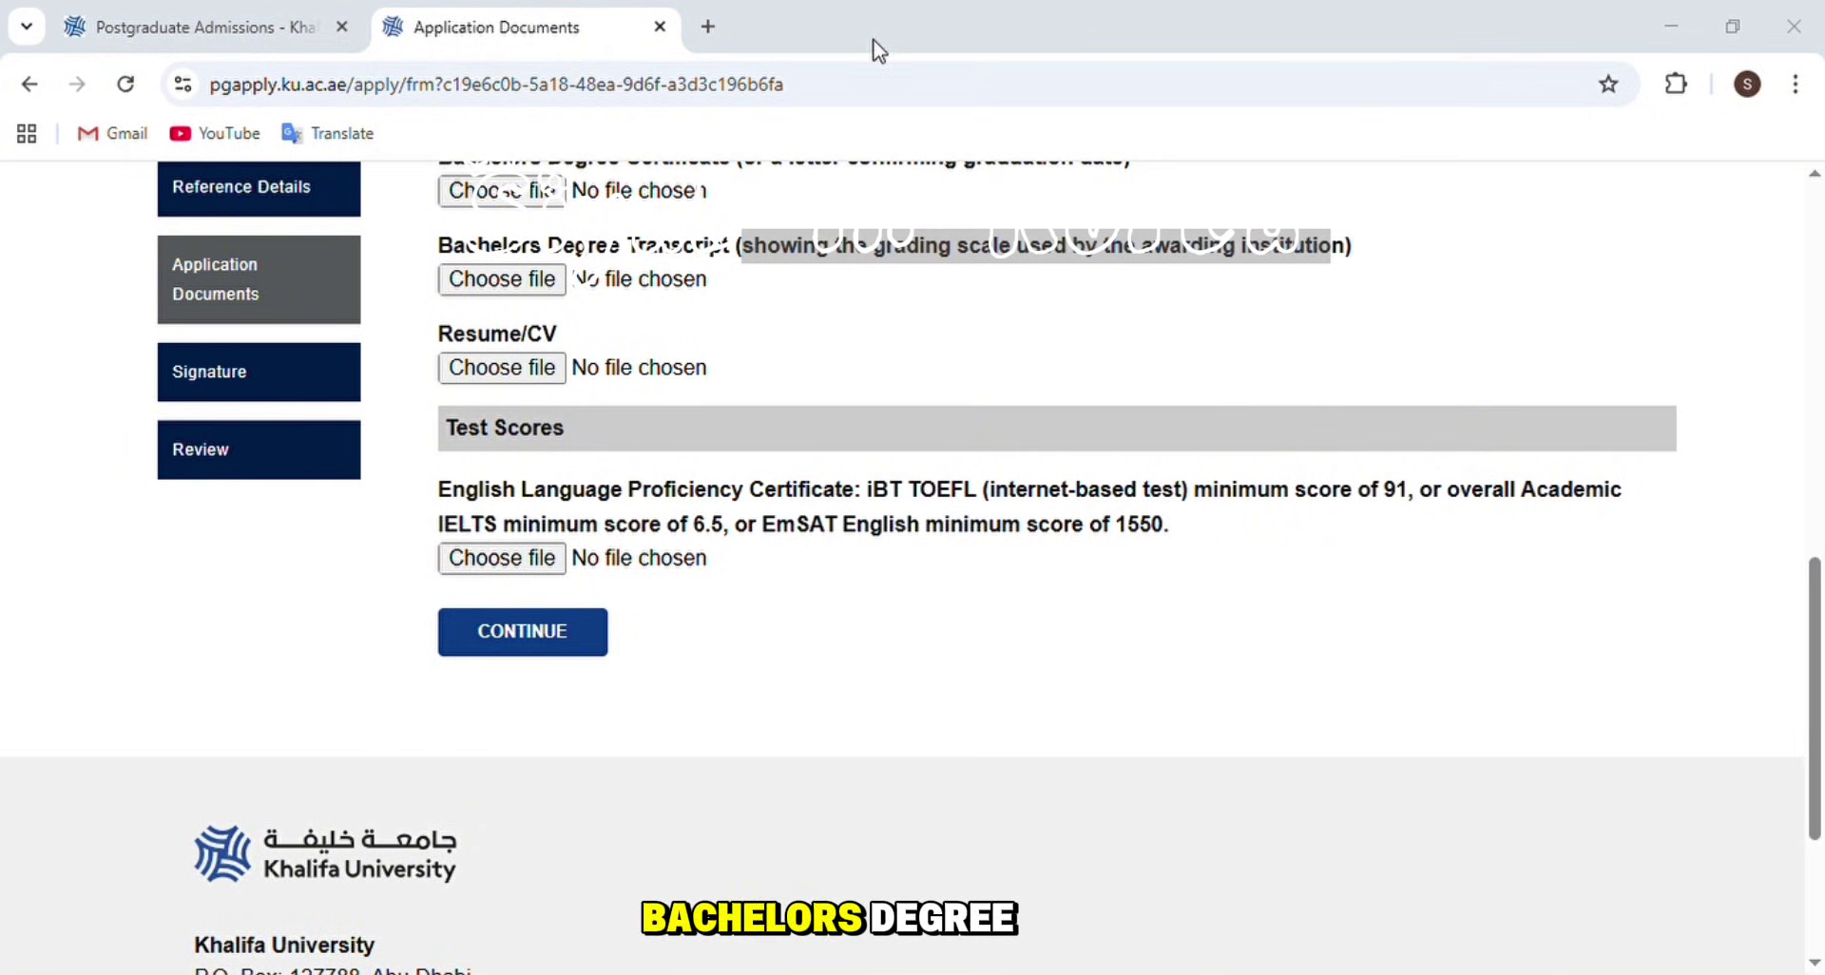
pyautogui.click(907, 337)
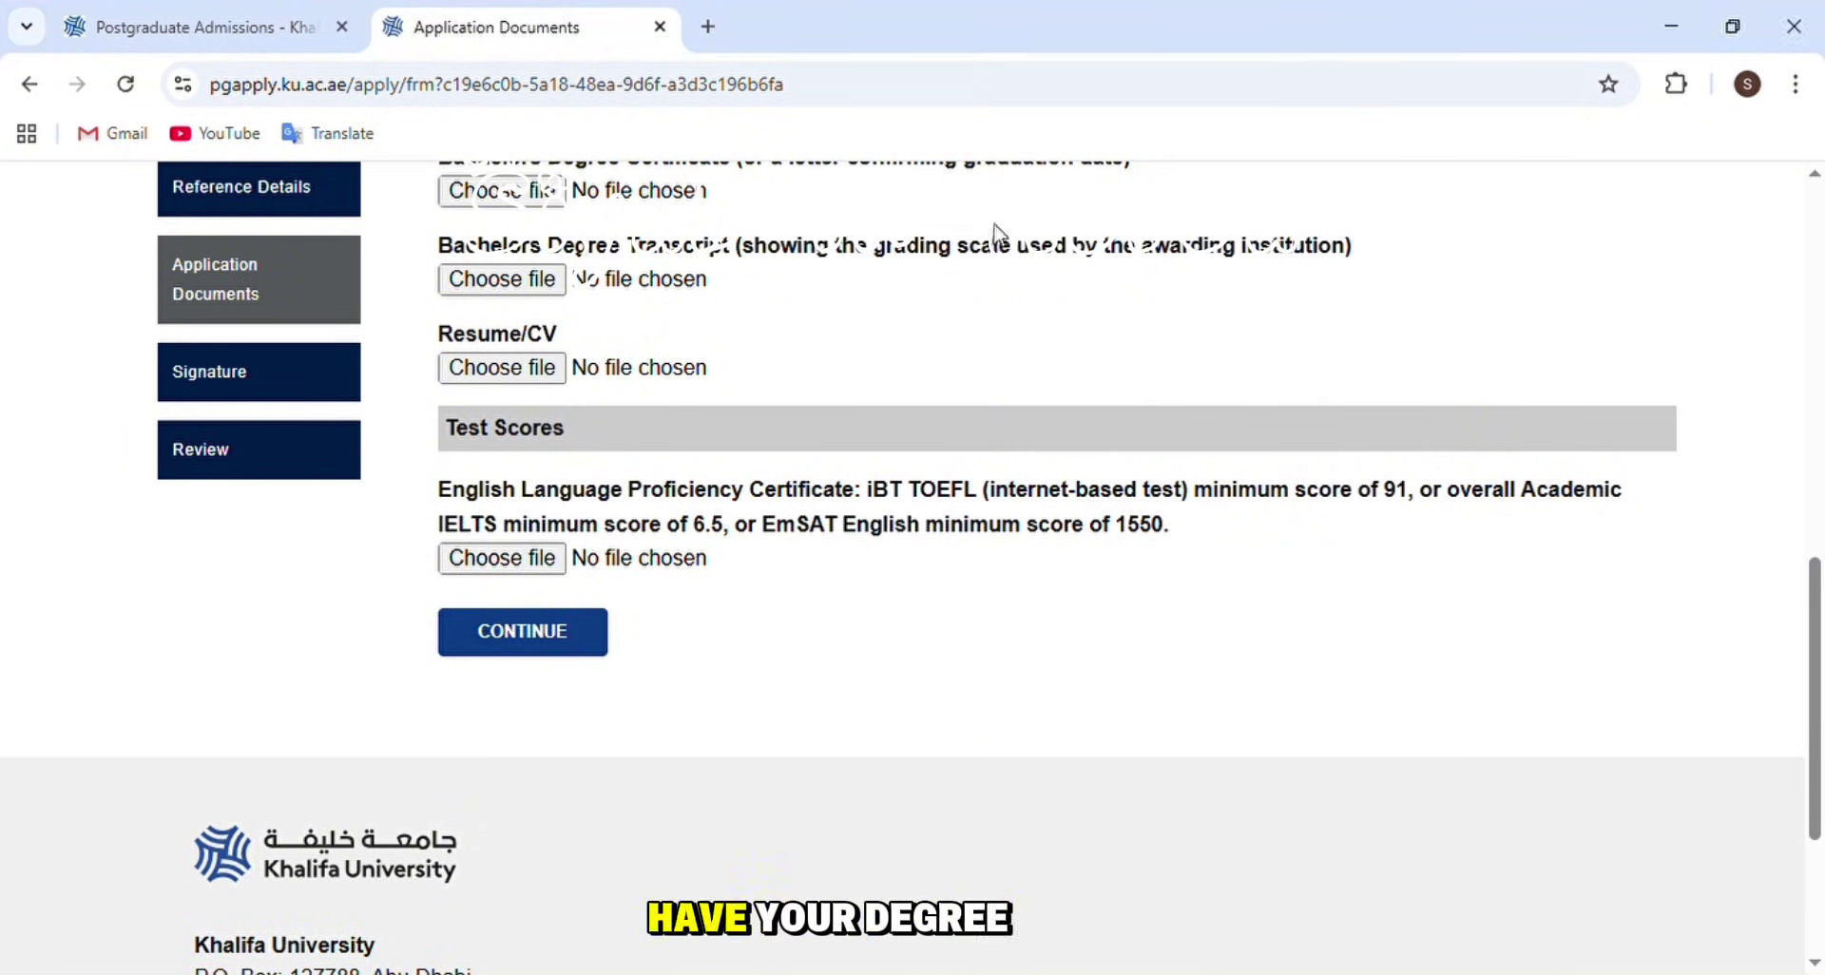
pyautogui.scroll(-1, 749, 345)
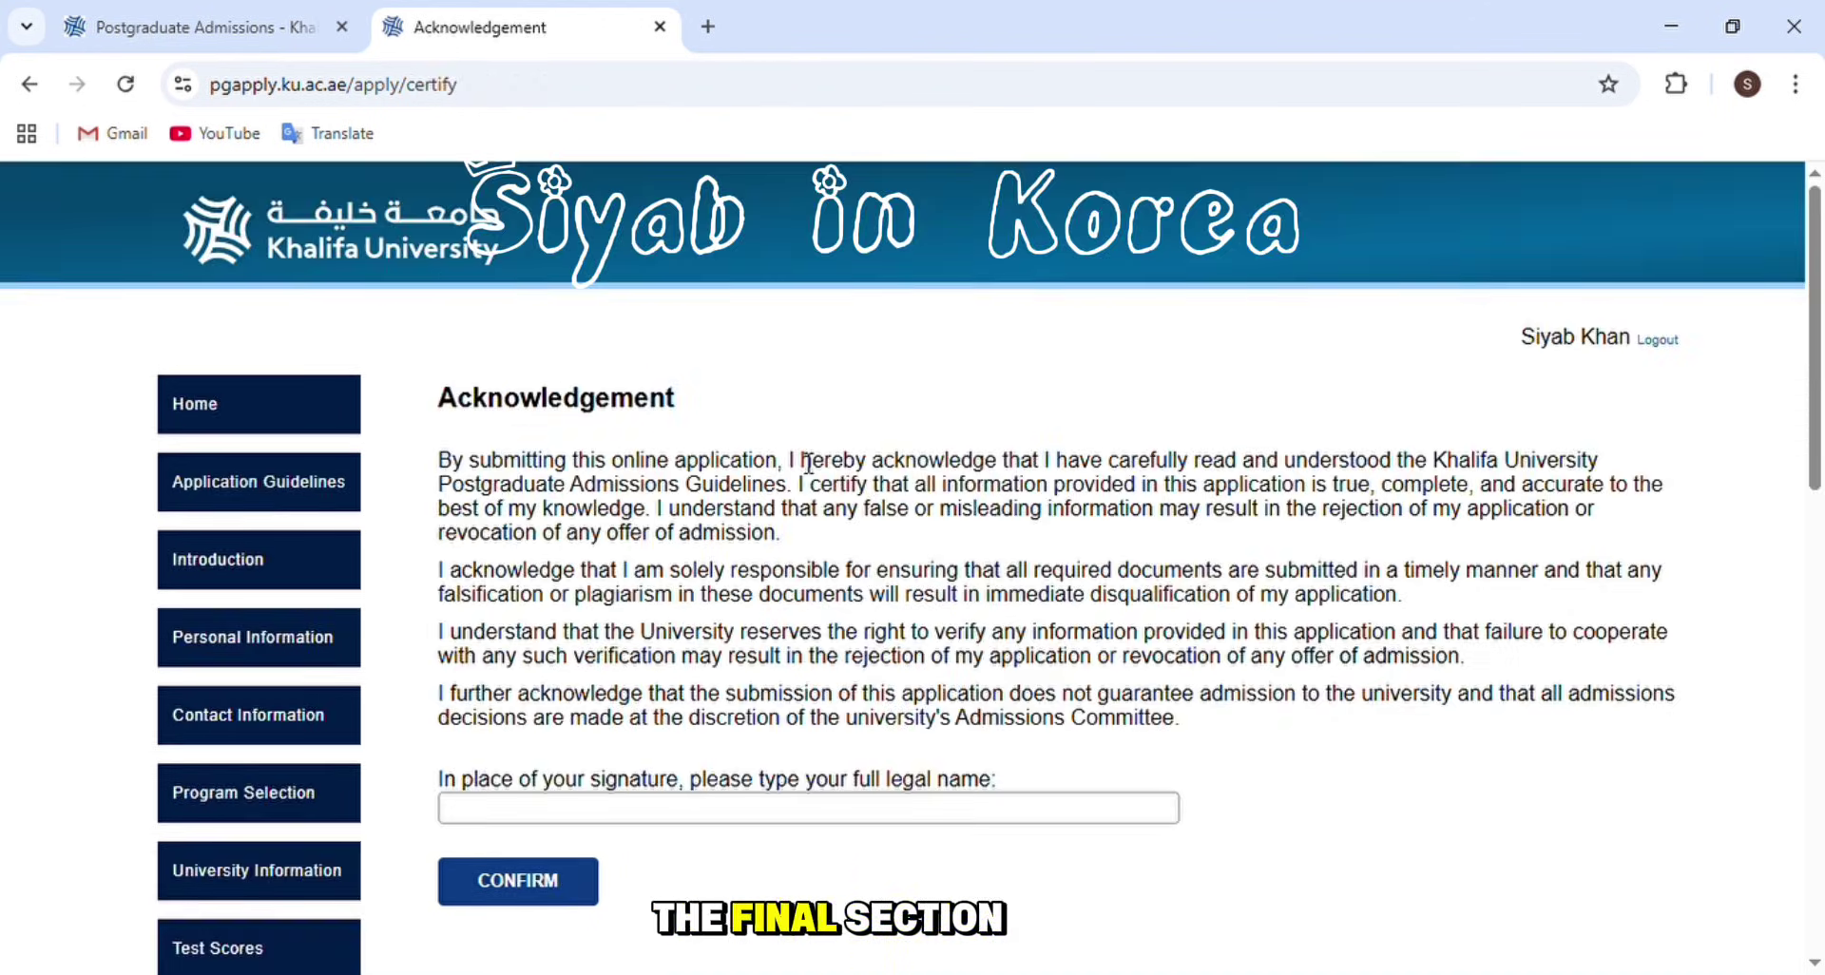
# - Return to Scholarship and open the scholarships-postgraduate link in a new tab
pyautogui.scroll(-4, 826, 815)
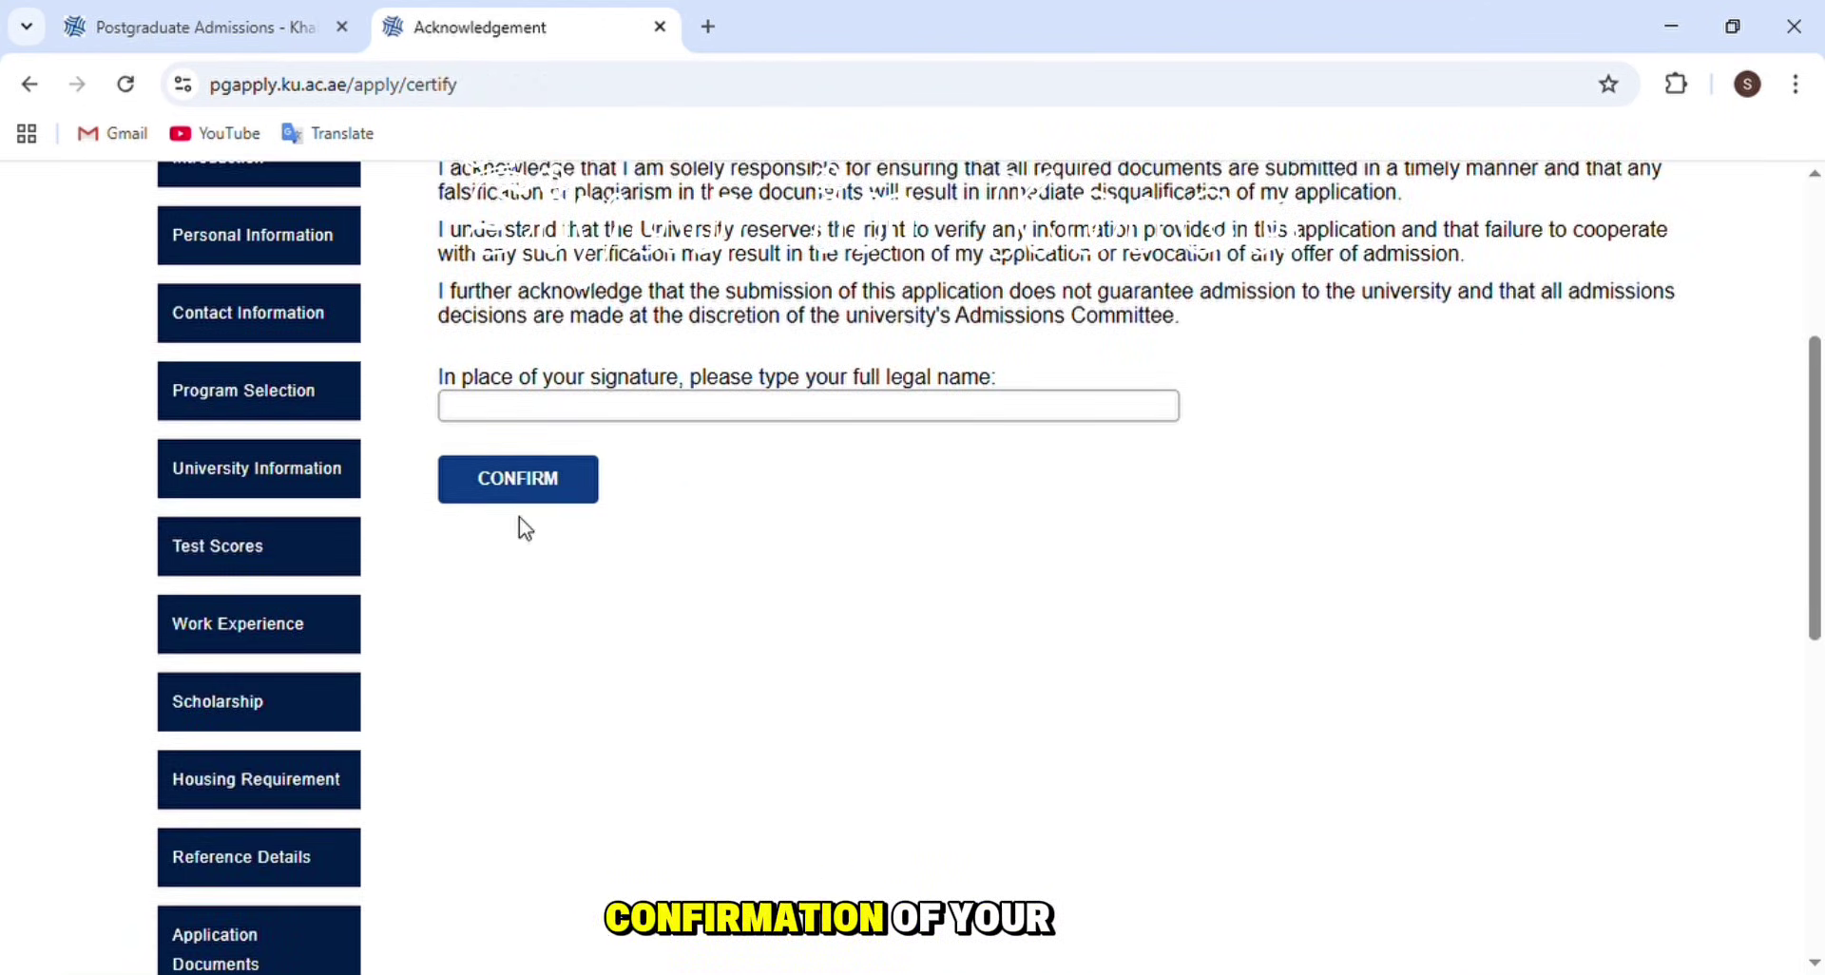
pyautogui.scroll(-4, 380, 665)
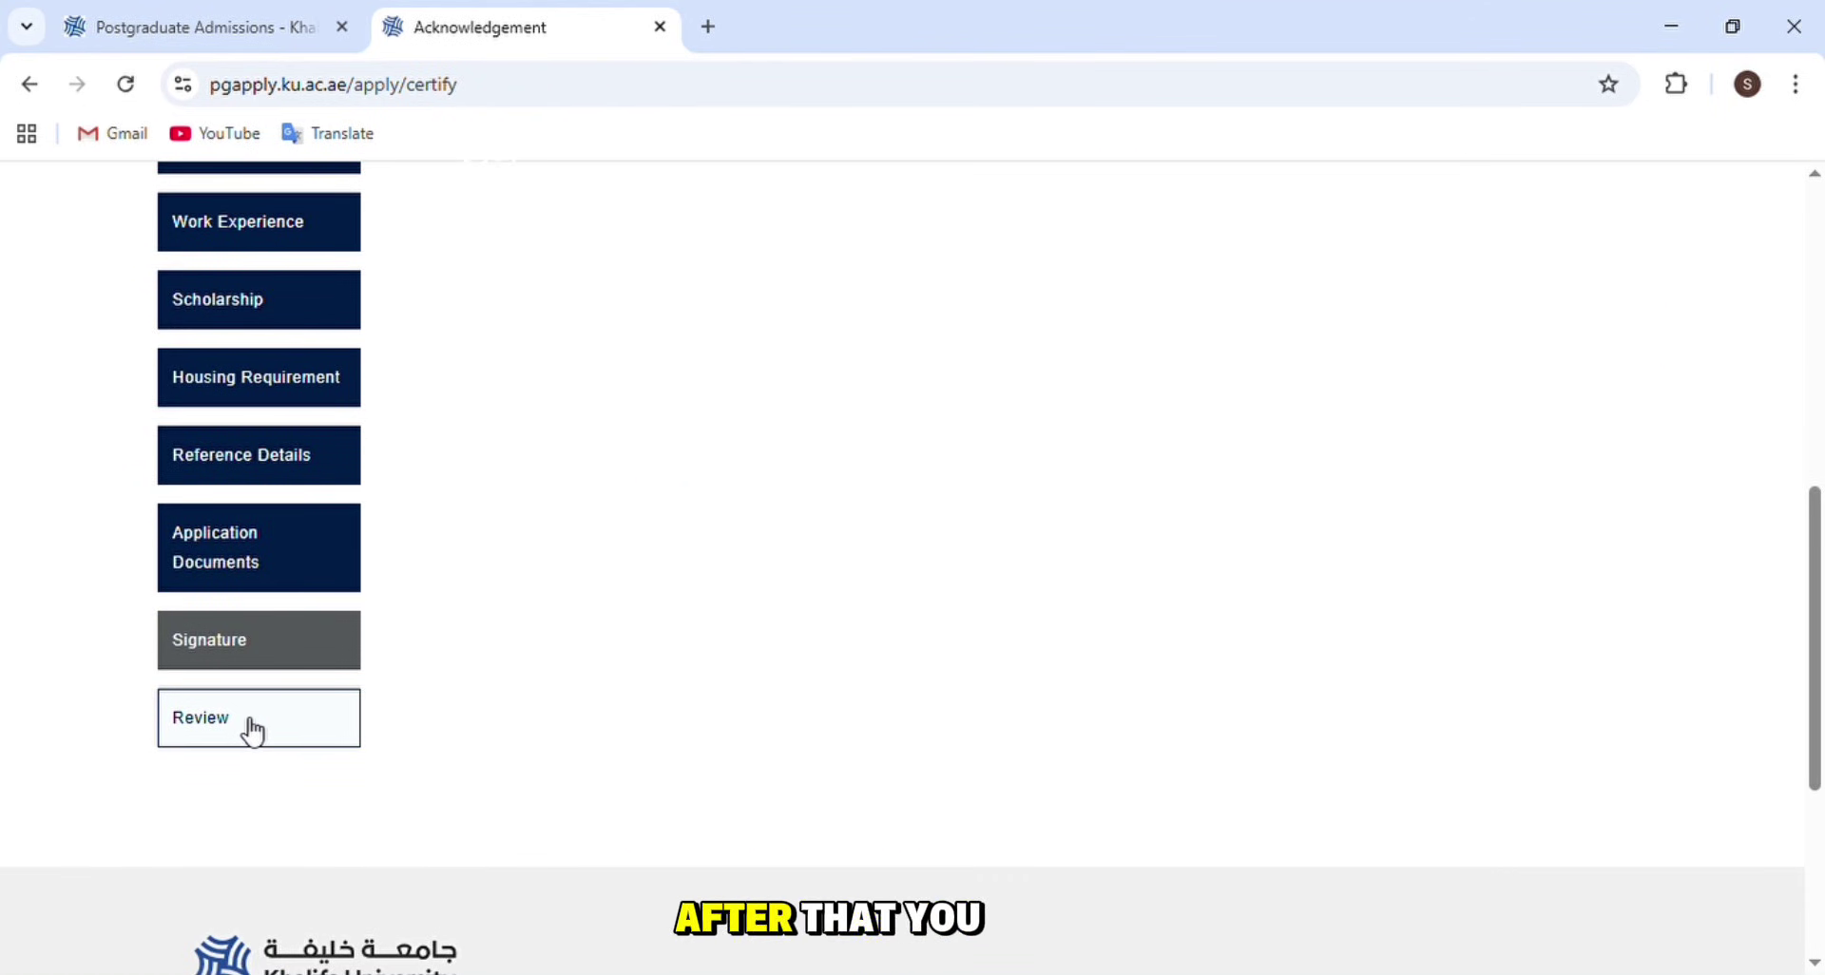
pyautogui.scroll(5, 253, 591)
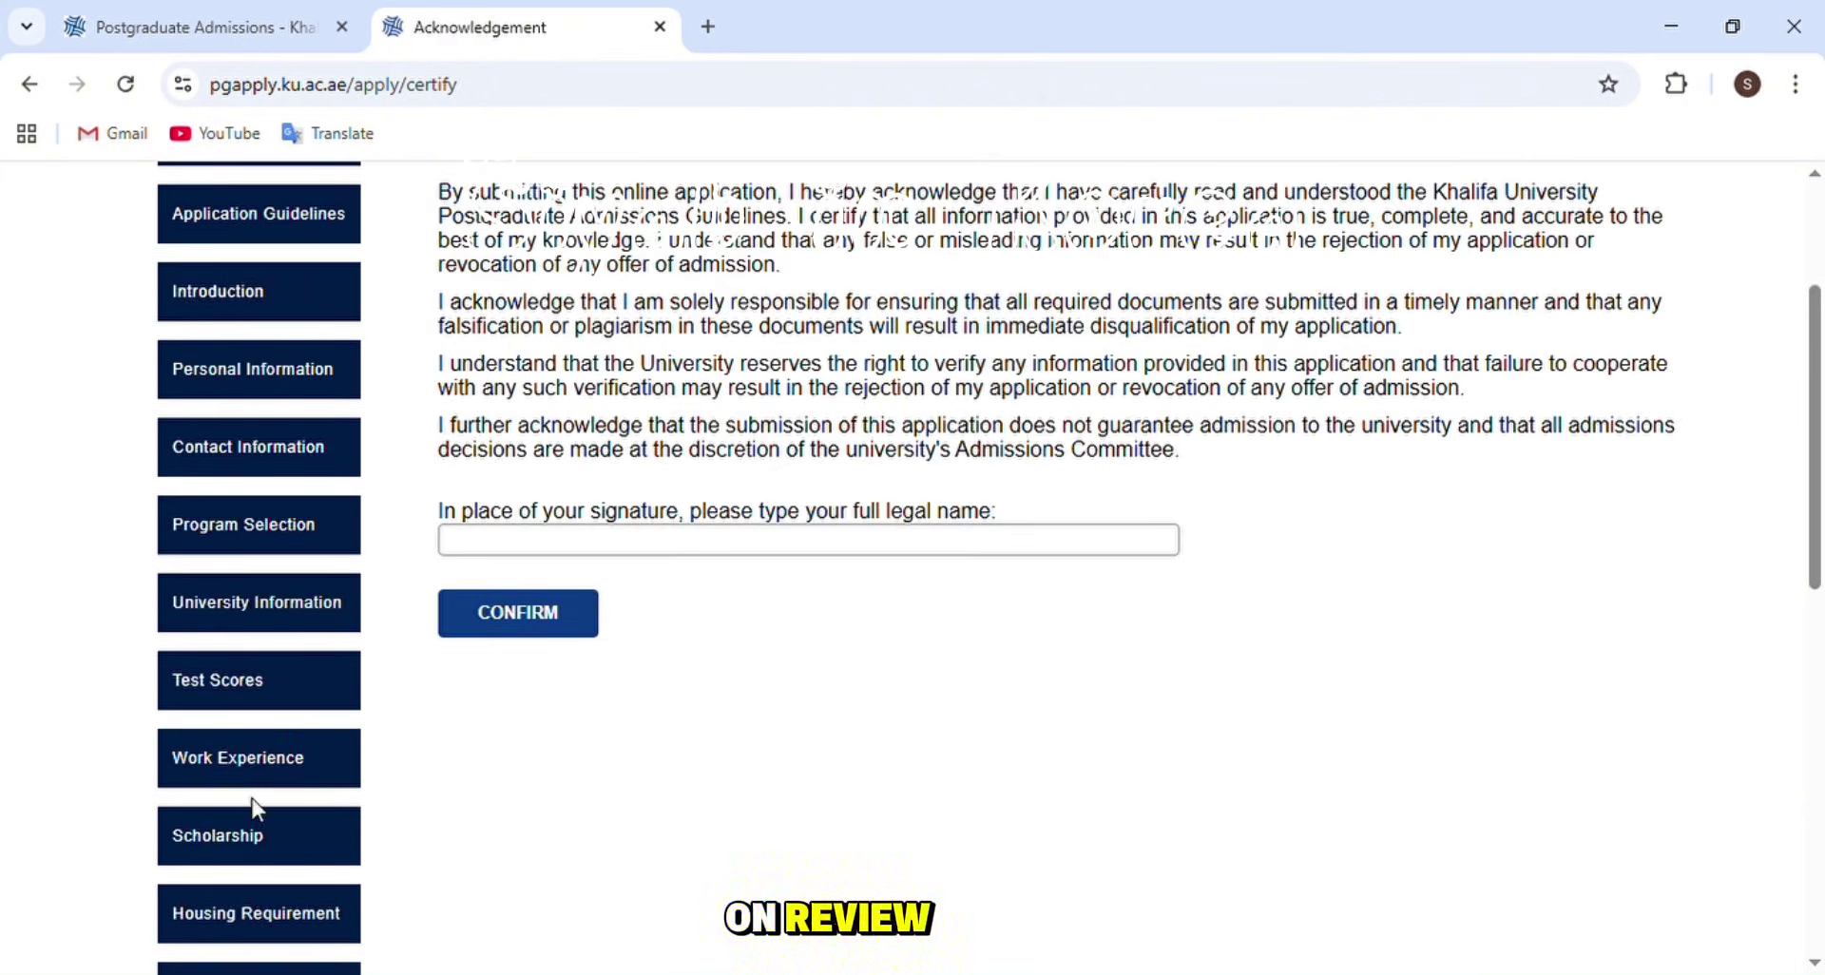
pyautogui.scroll(-1, 255, 808)
pyautogui.click(257, 690)
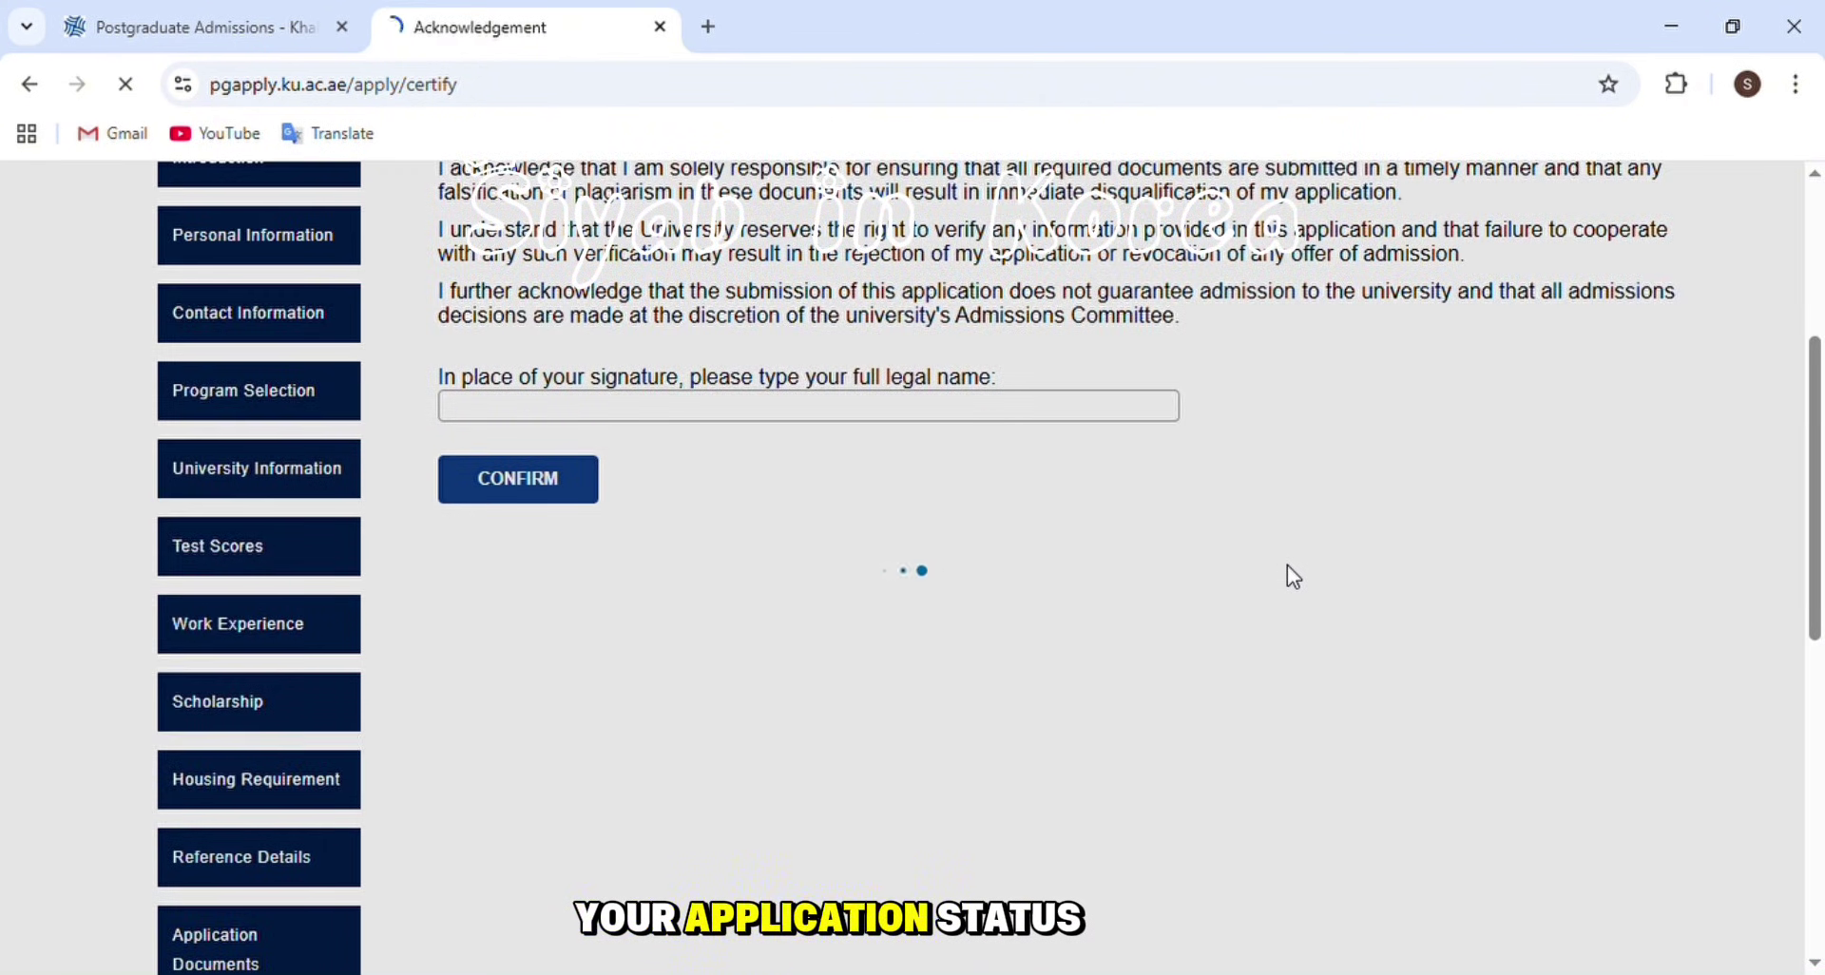
pyautogui.scroll(-4, 1283, 666)
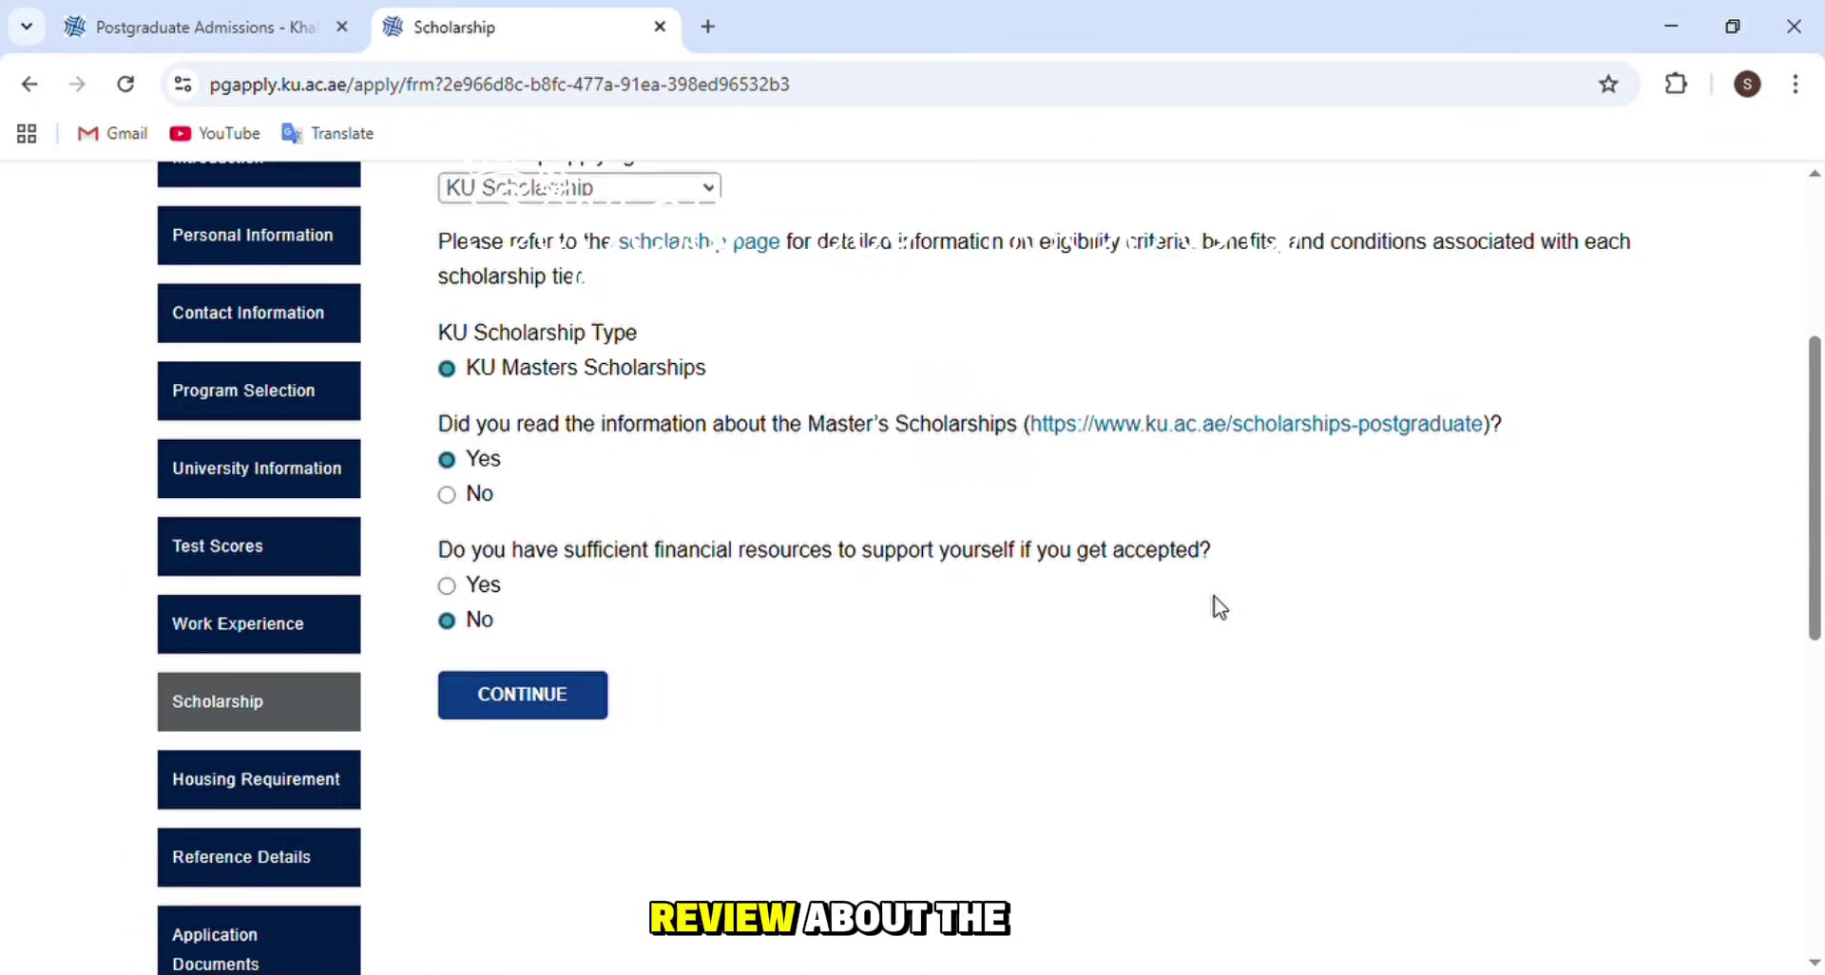
pyautogui.click(1295, 425)
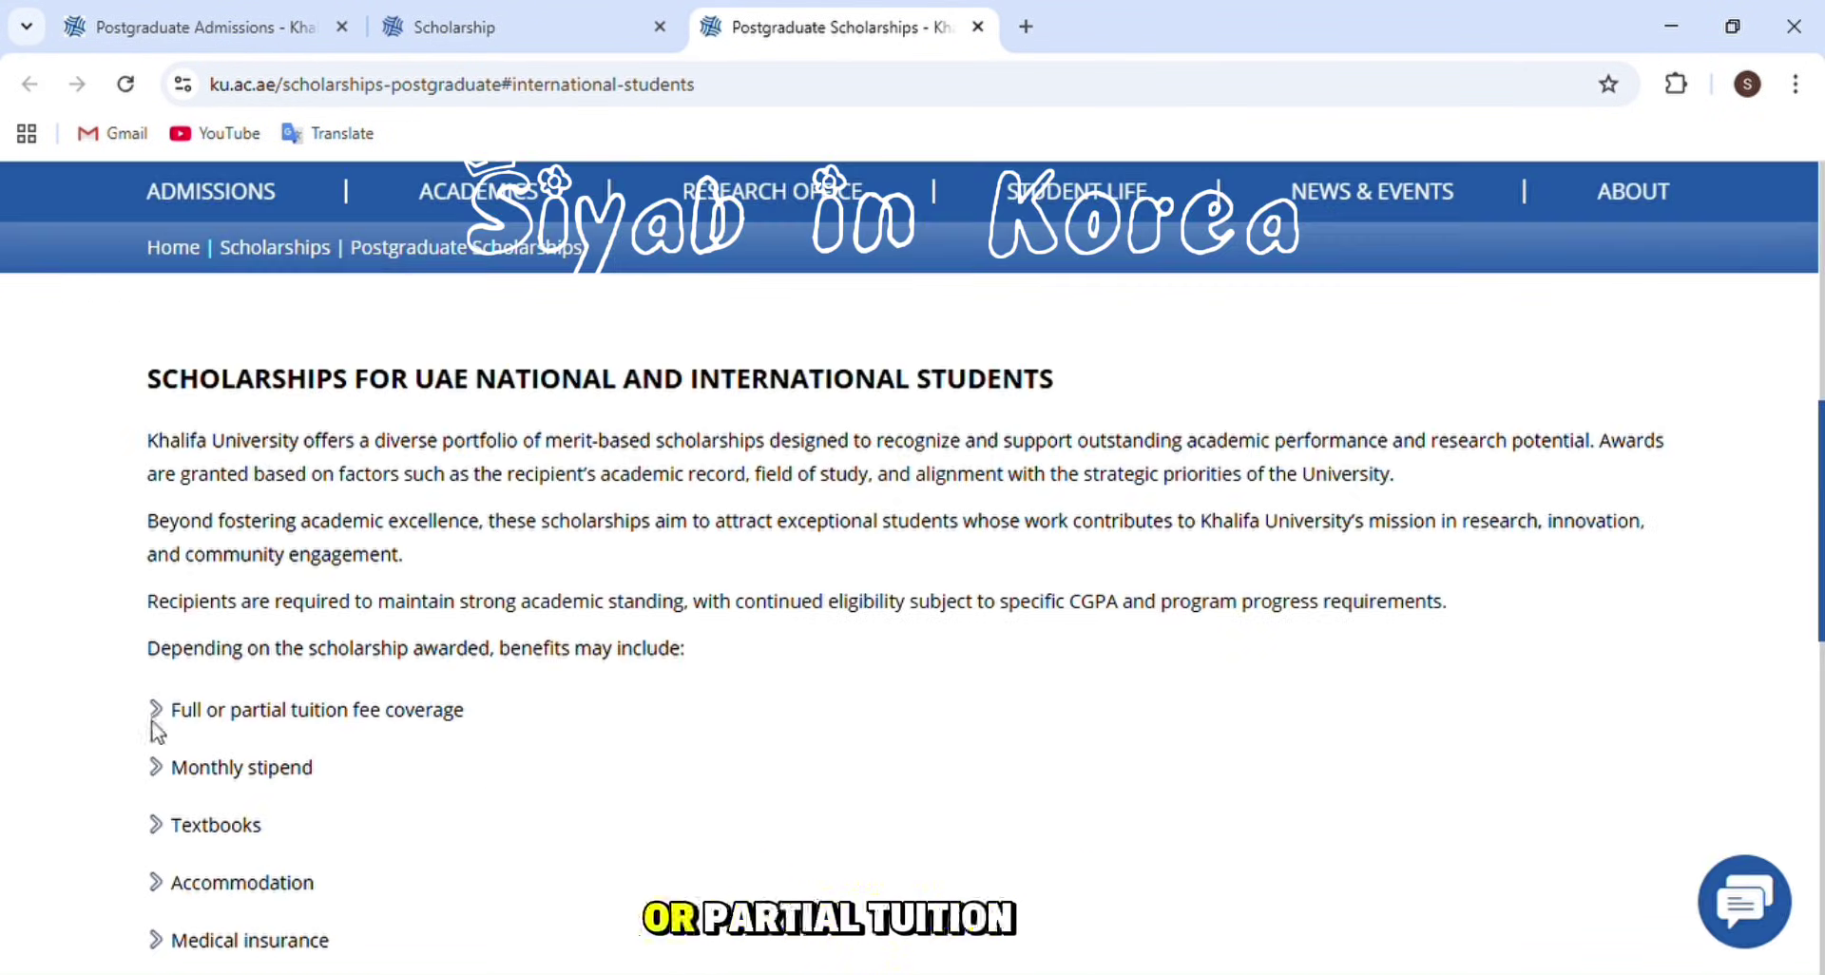
pyautogui.scroll(-2, 276, 792)
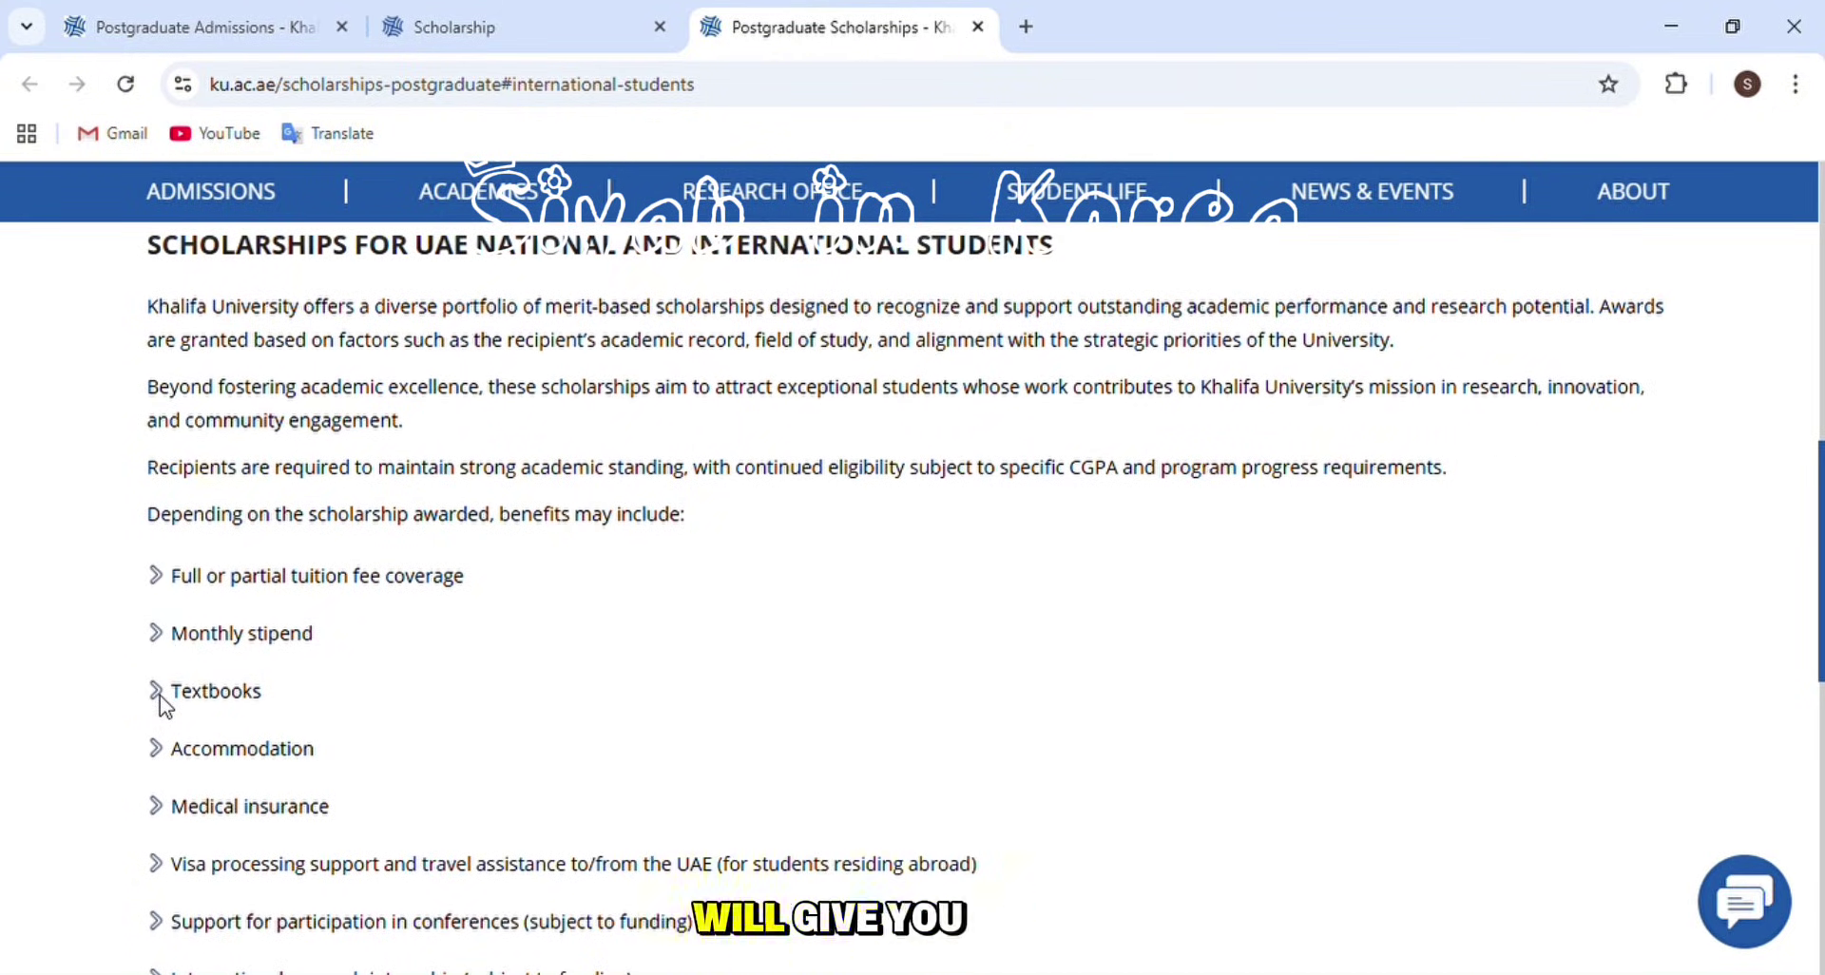
pyautogui.scroll(-3, 54, 656)
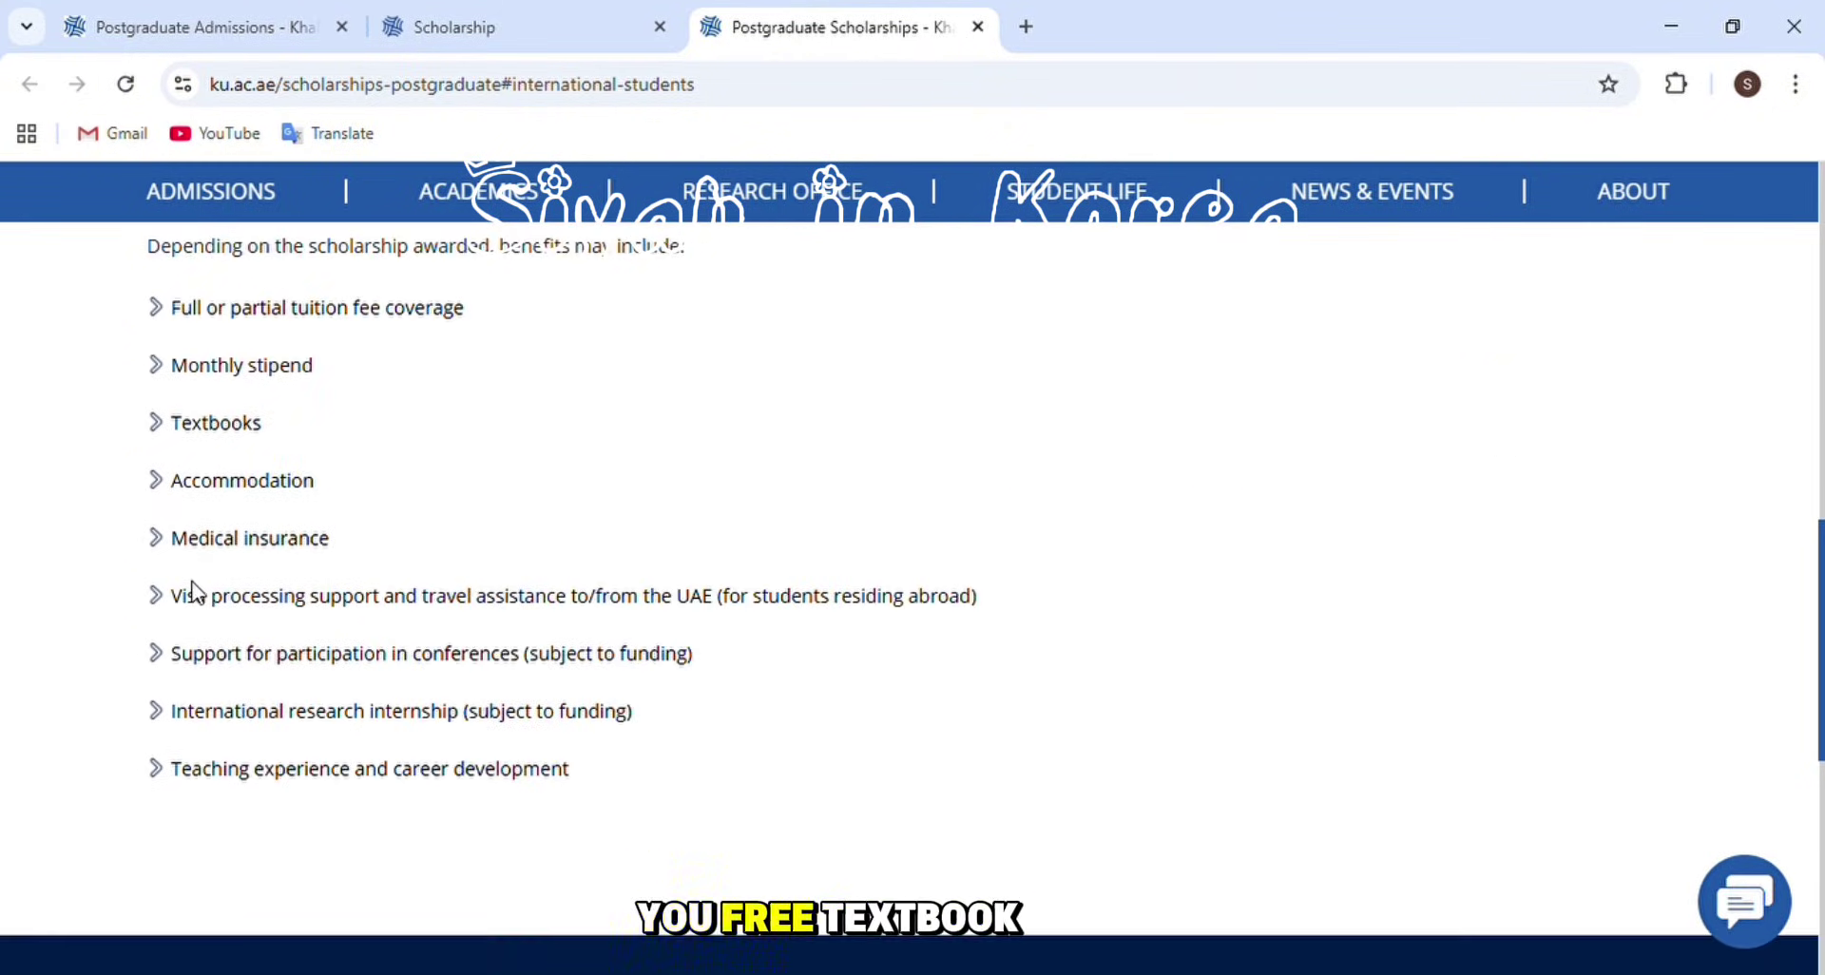
pyautogui.scroll(1, 203, 570)
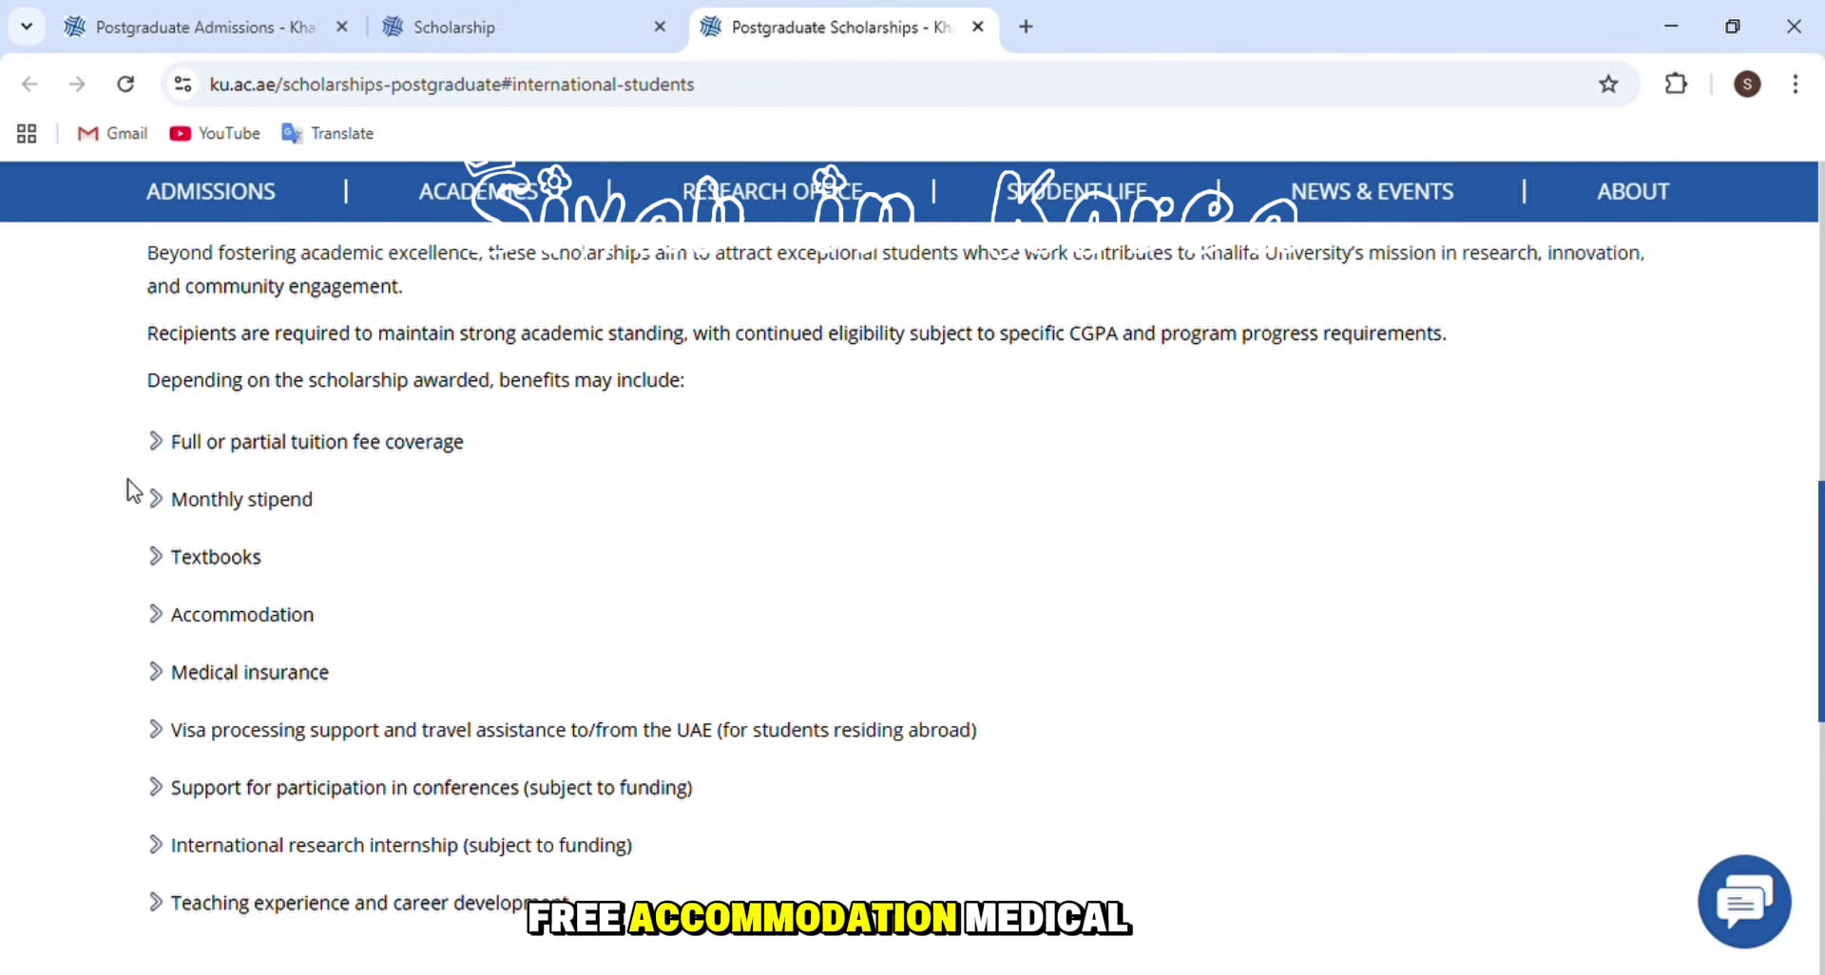
pyautogui.scroll(-1, 301, 648)
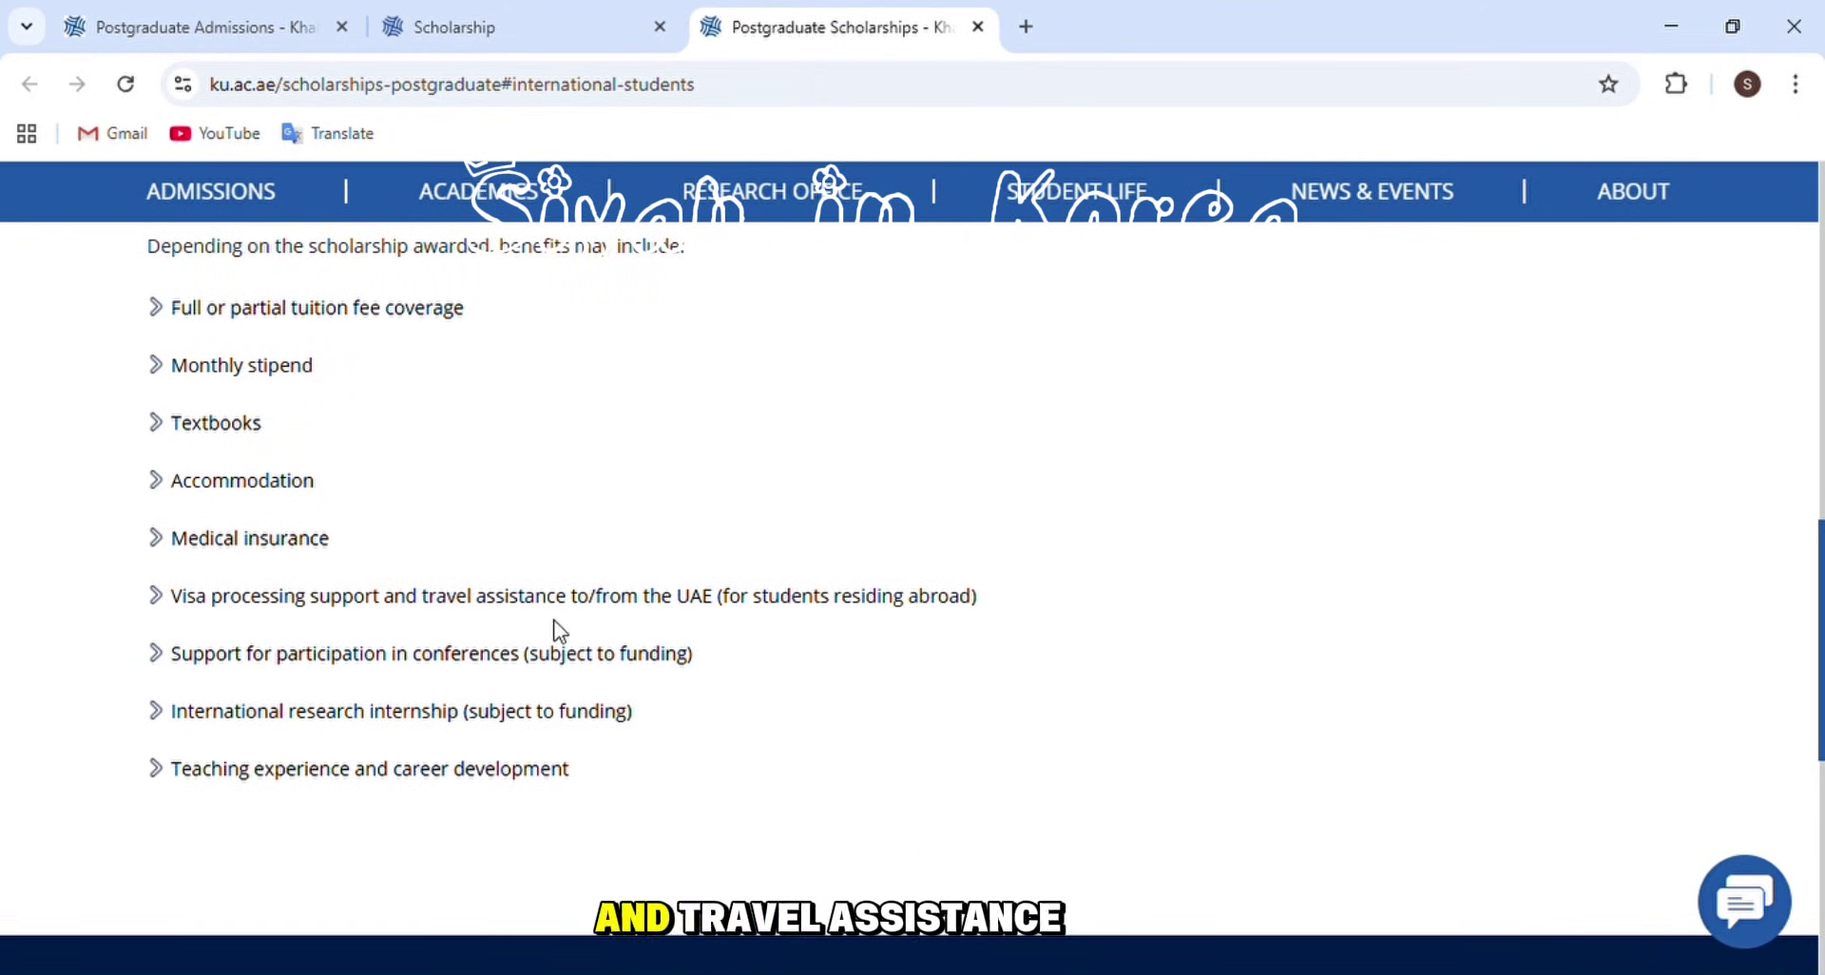
pyautogui.scroll(-1, 480, 644)
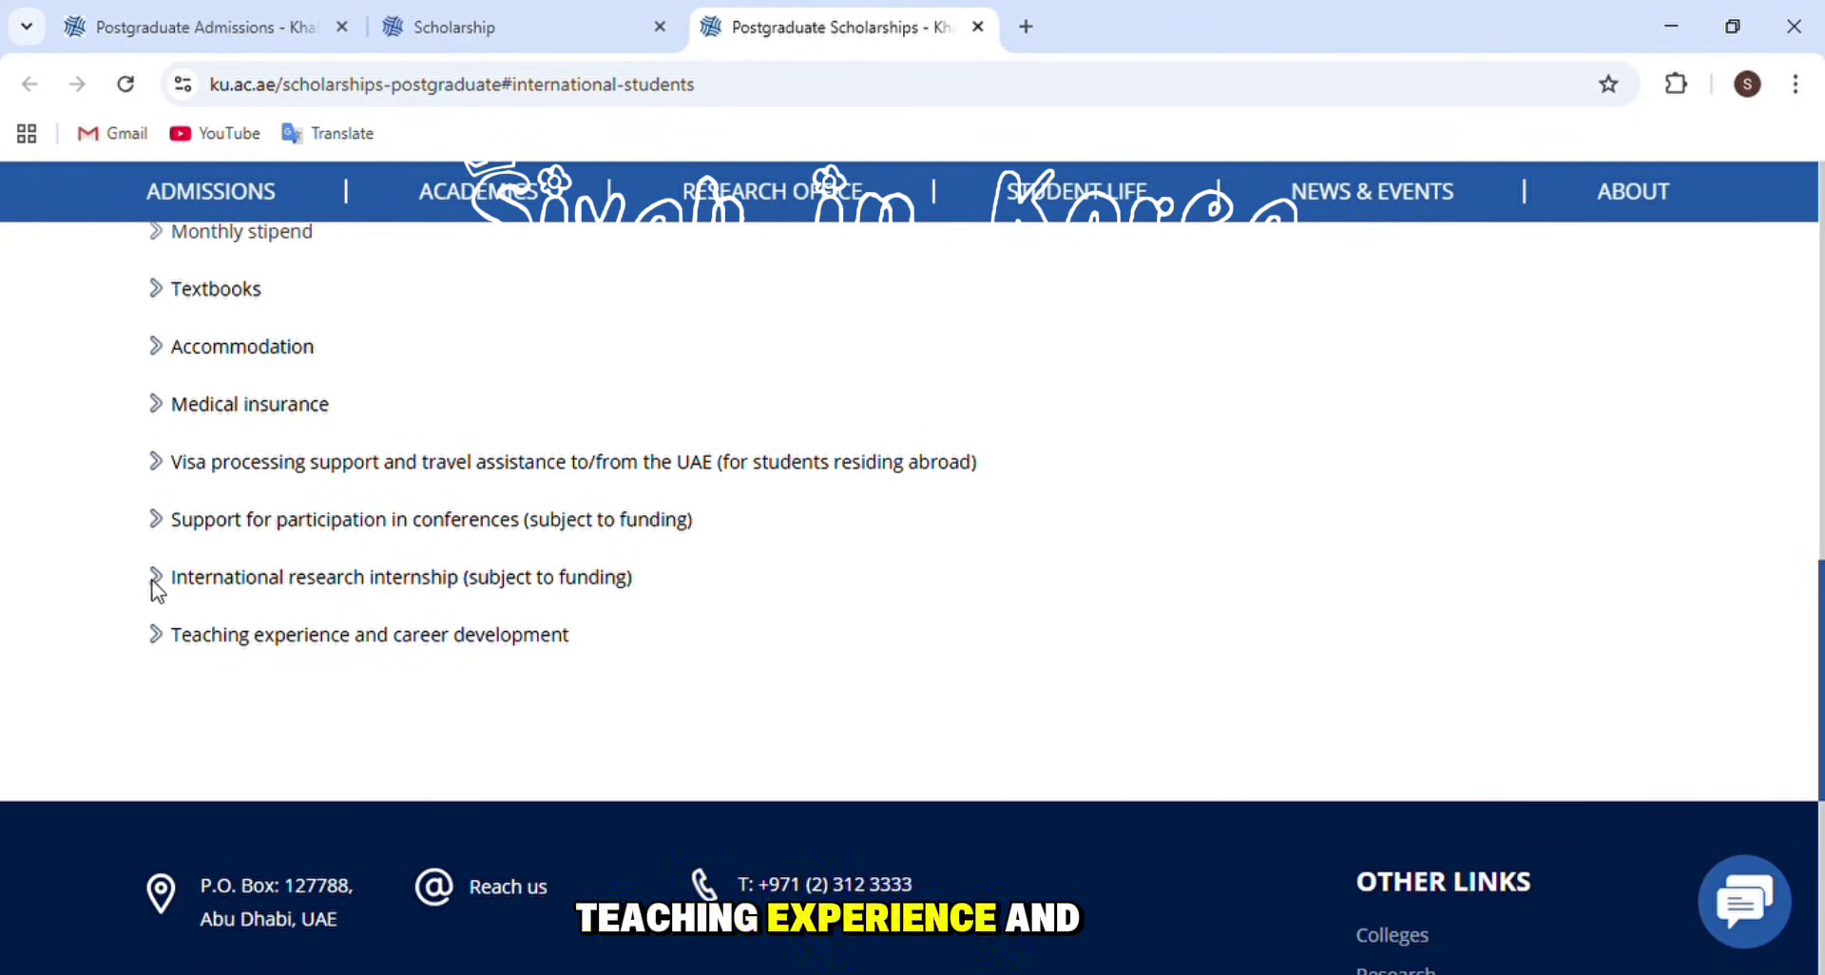
pyautogui.scroll(8, 246, 524)
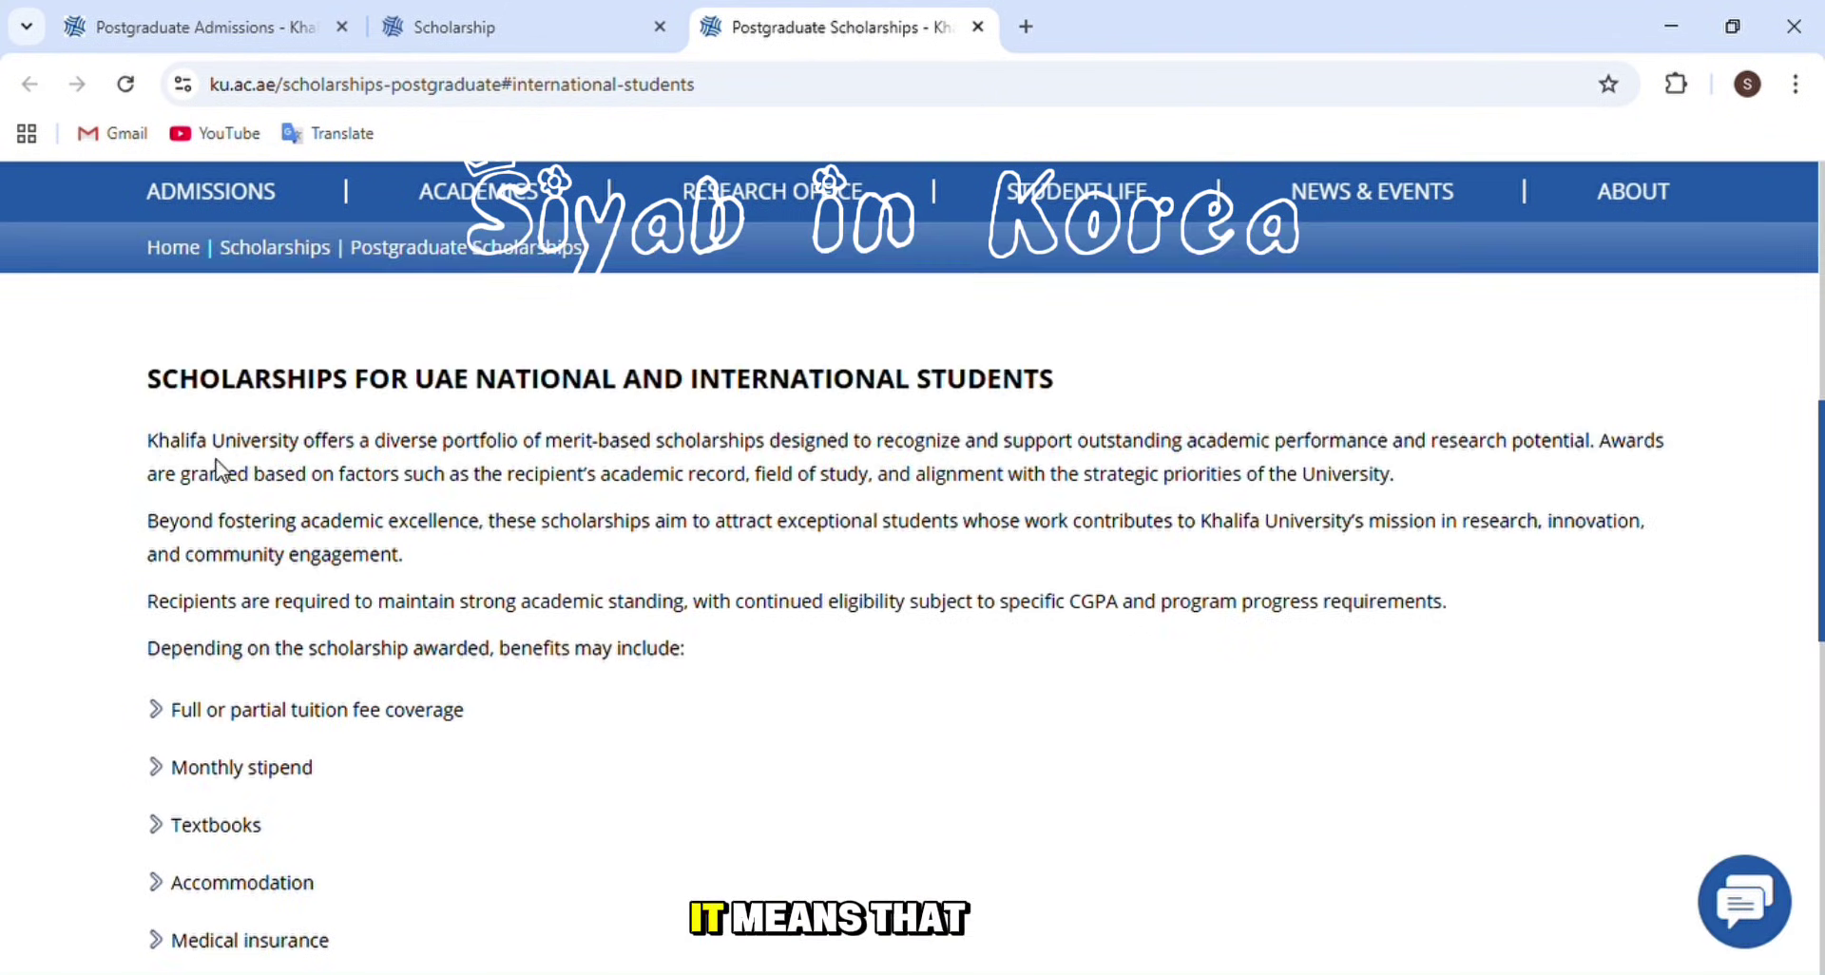
pyautogui.scroll(-4, 174, 529)
pyautogui.scroll(-5, 174, 529)
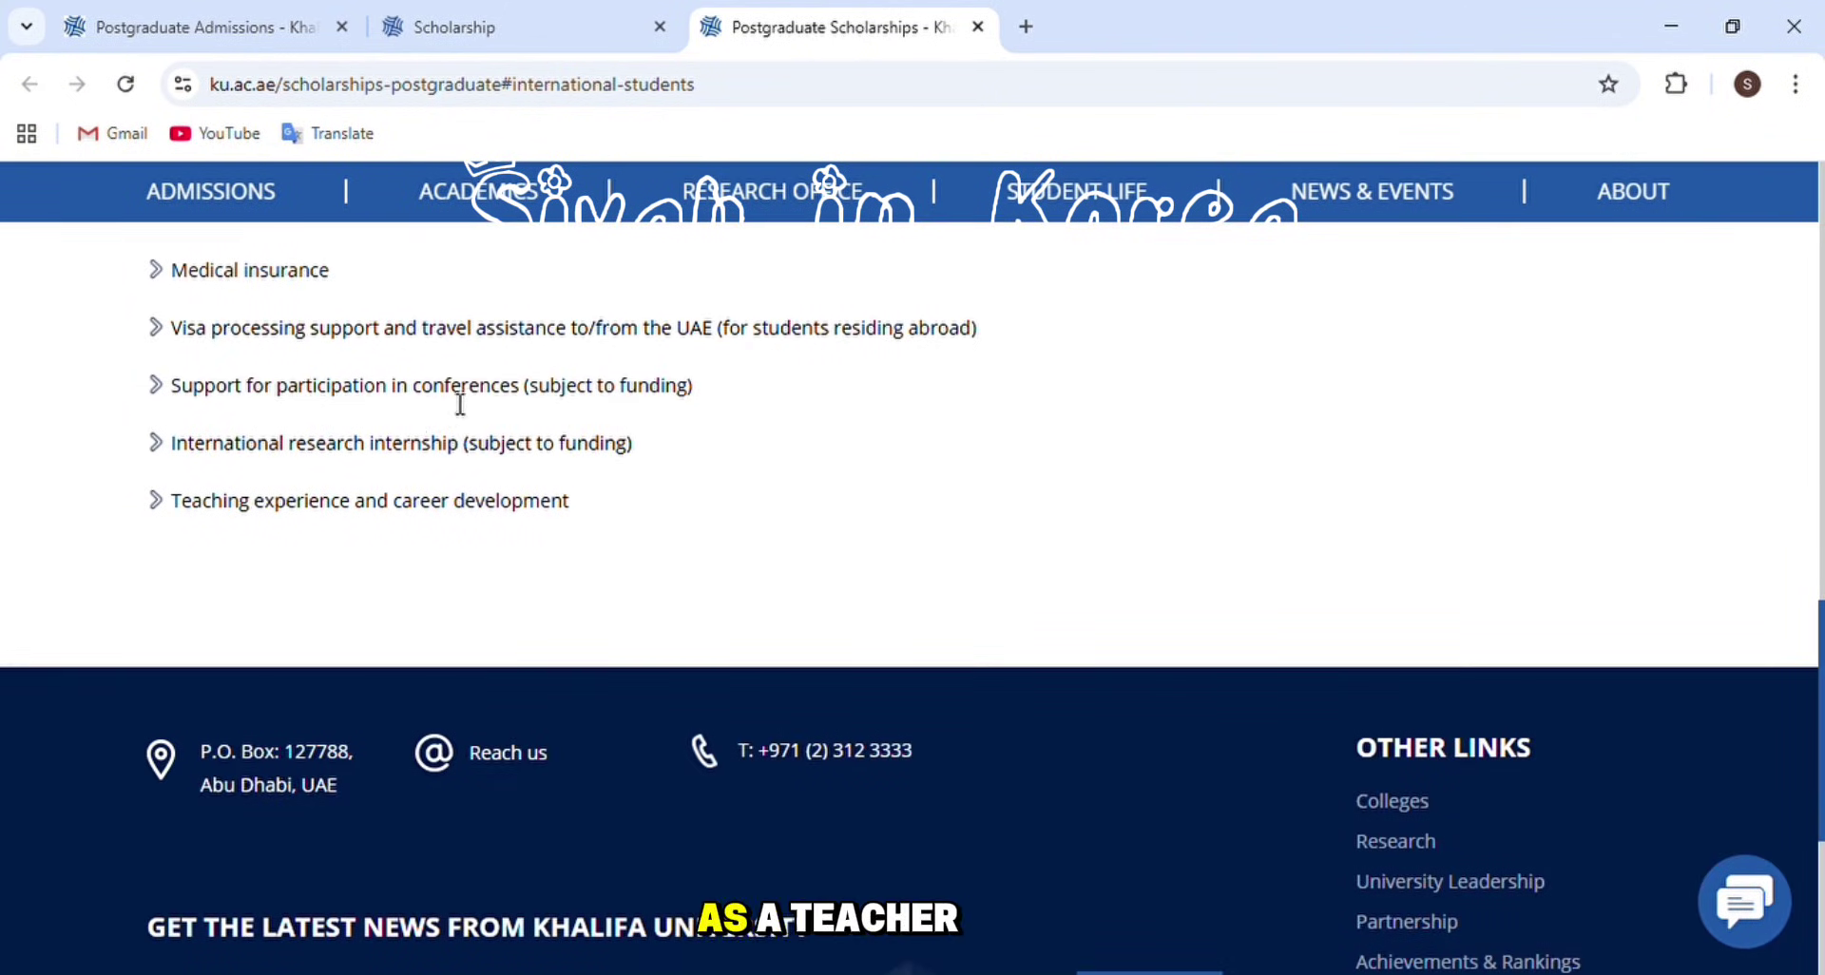
pyautogui.moveTo(1665, 171)
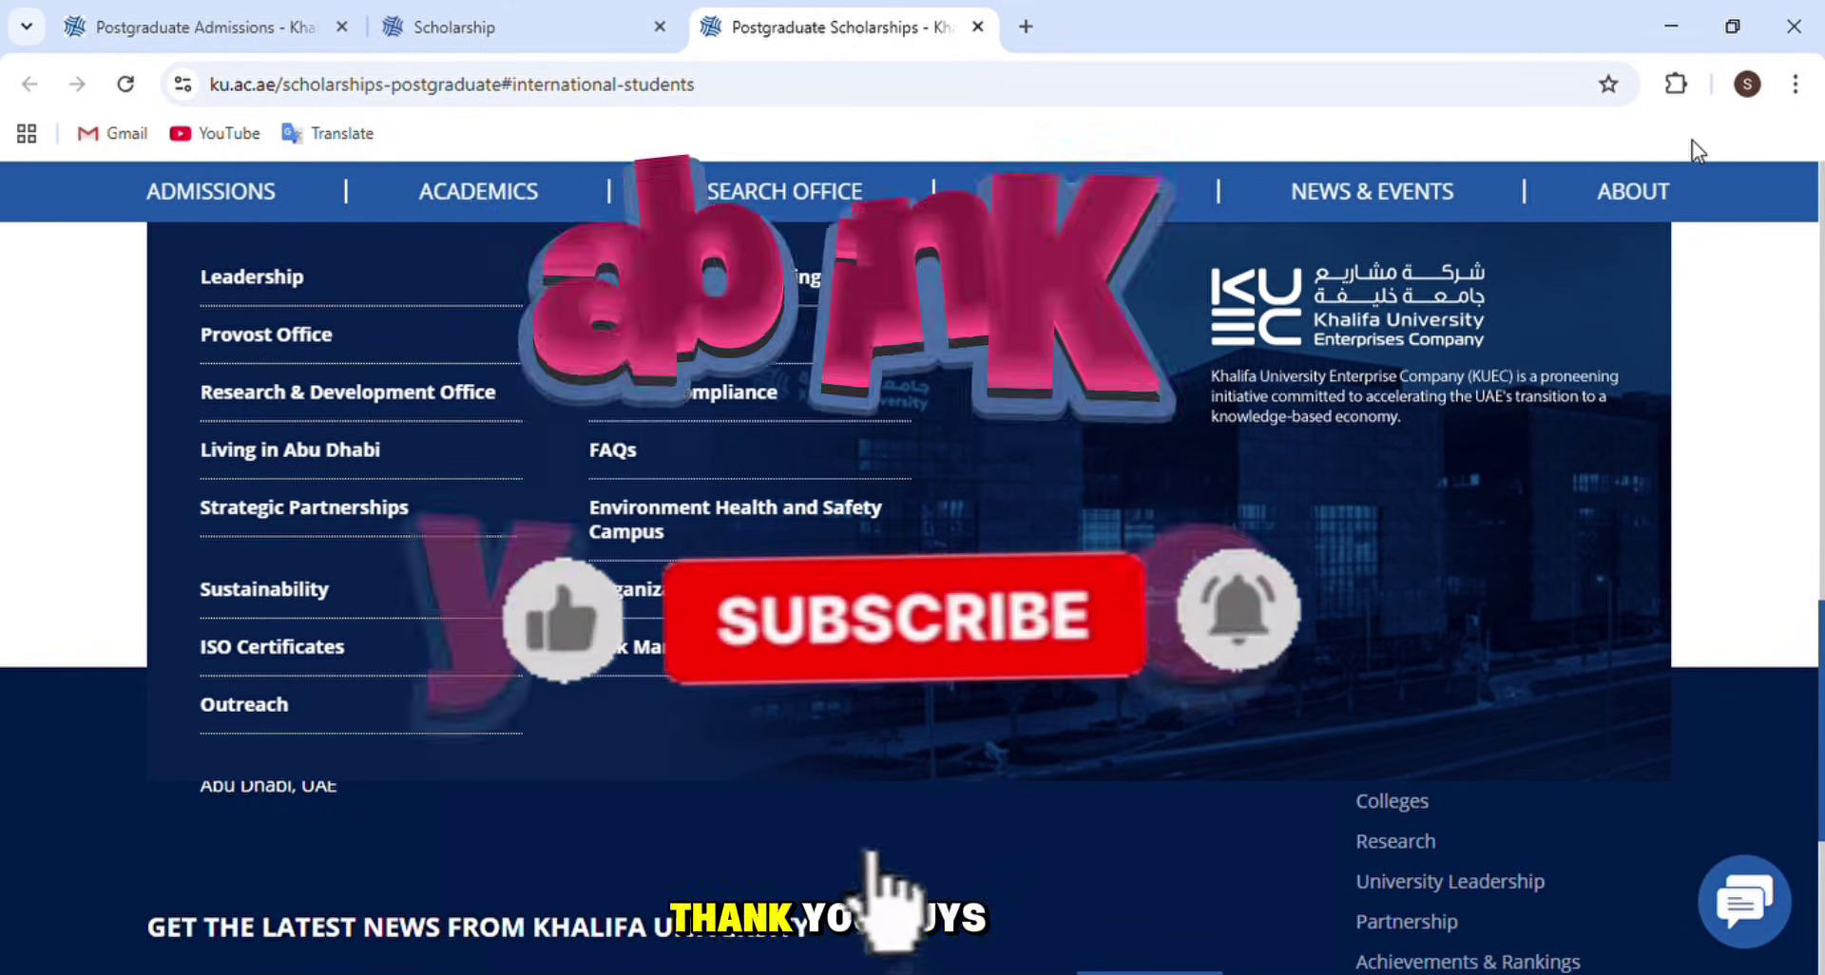
pyautogui.scroll(15, 152, 482)
pyautogui.scroll(-5, 175, 533)
pyautogui.scroll(-4, 175, 525)
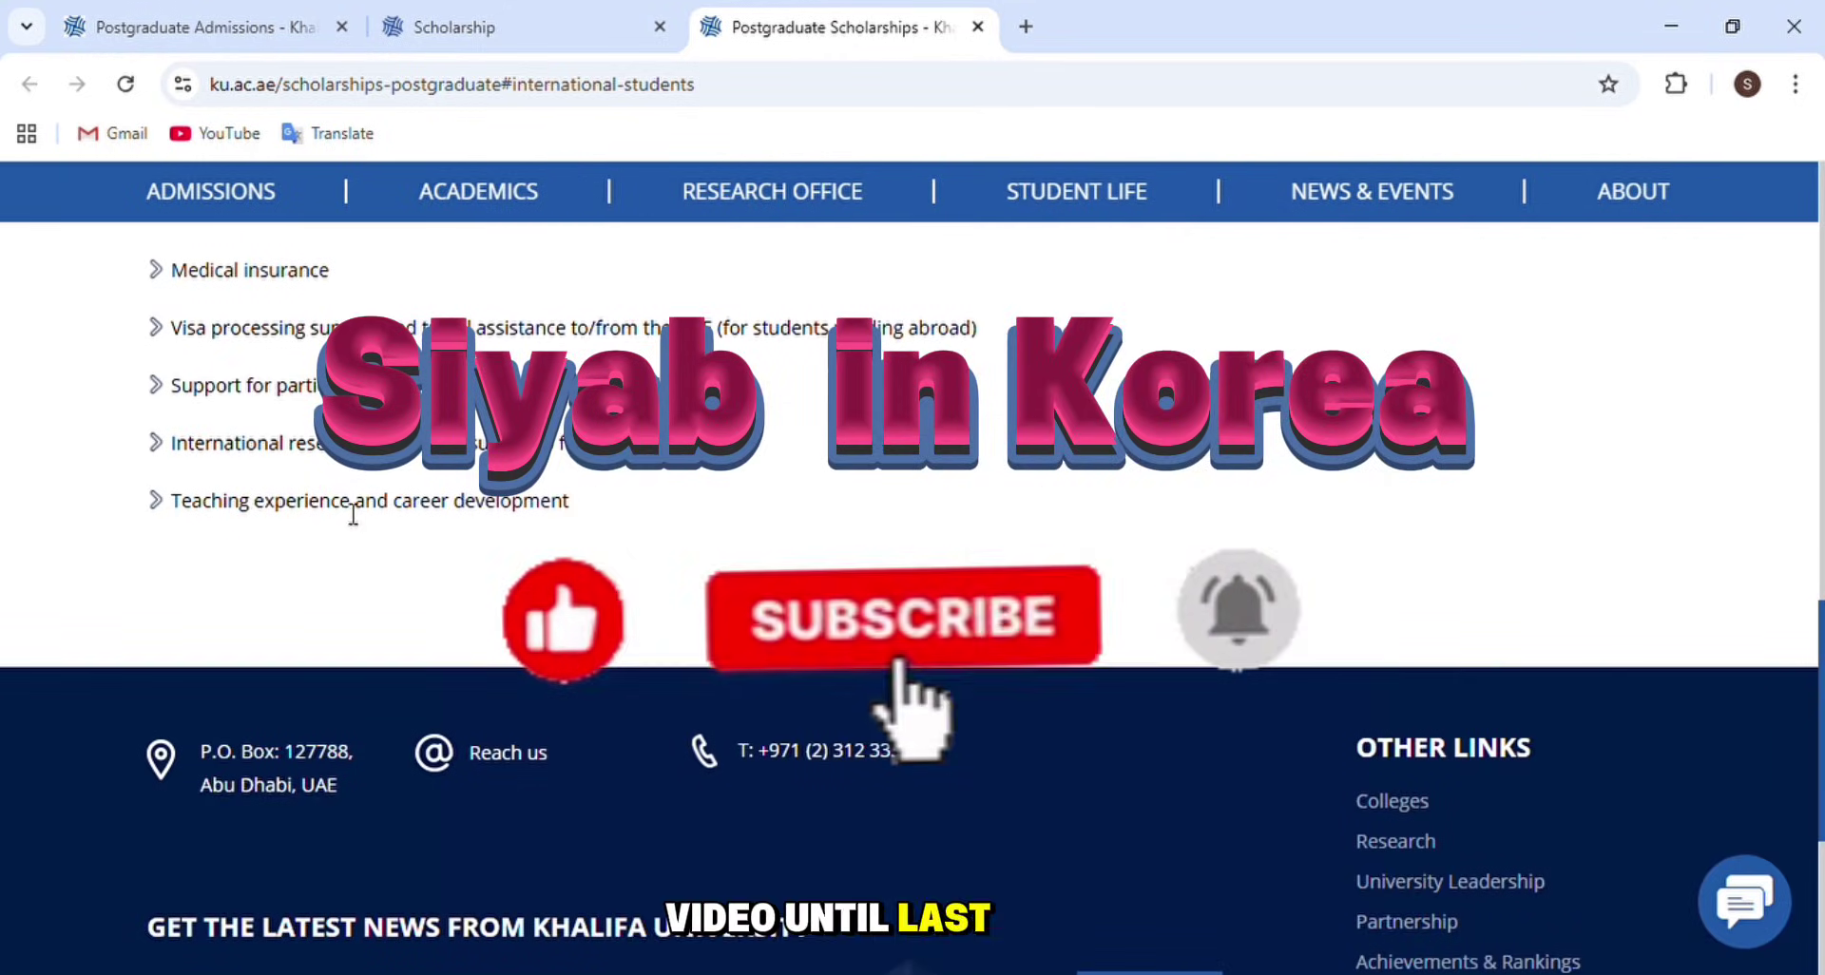
pyautogui.moveTo(1595, 233)
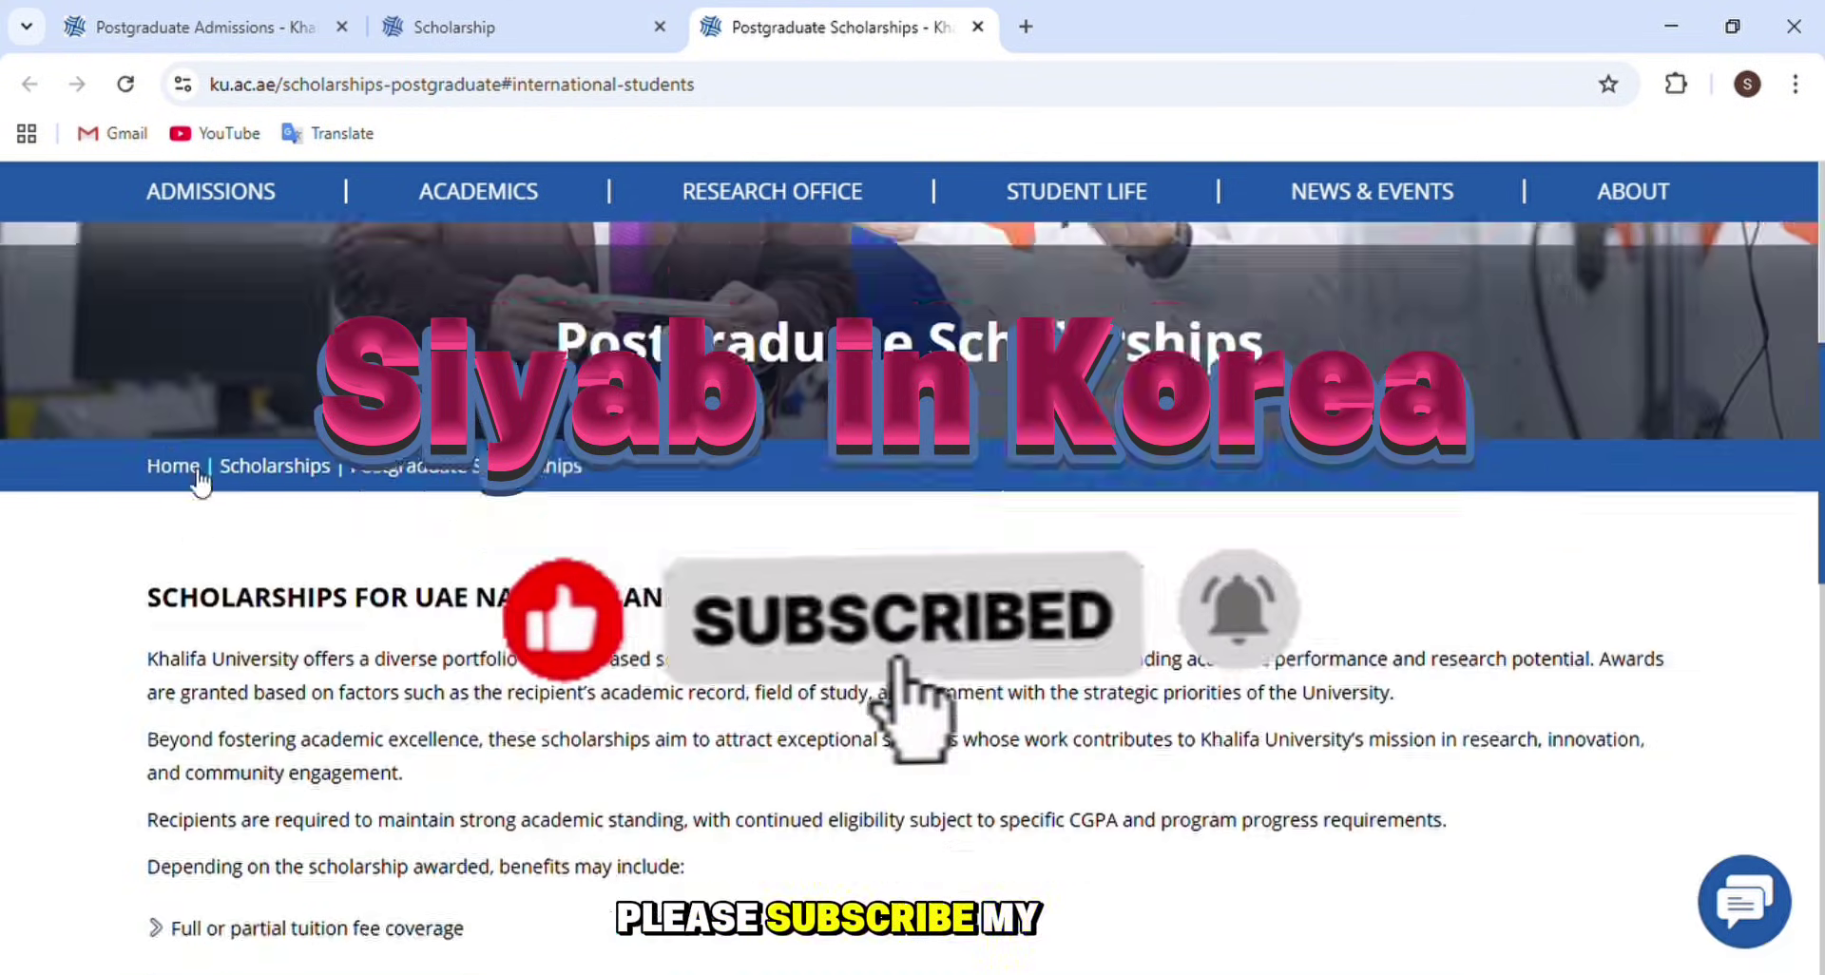
pyautogui.scroll(-10, 912, 571)
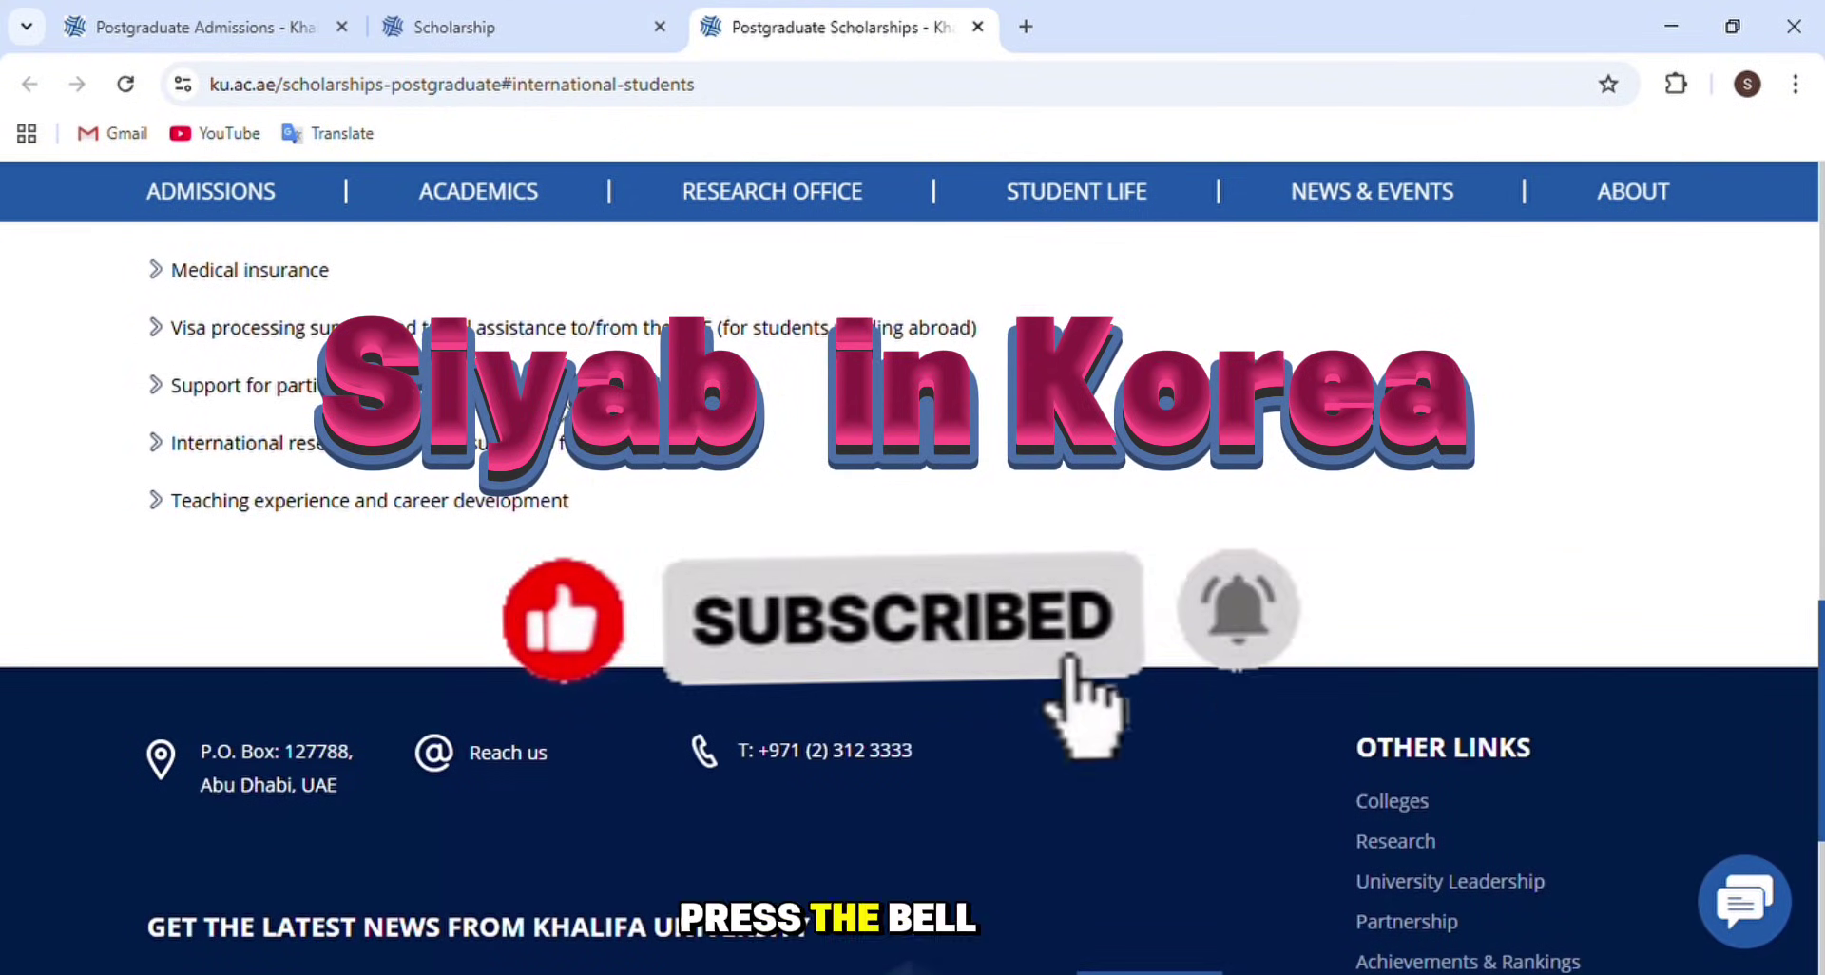
pyautogui.moveTo(1670, 188)
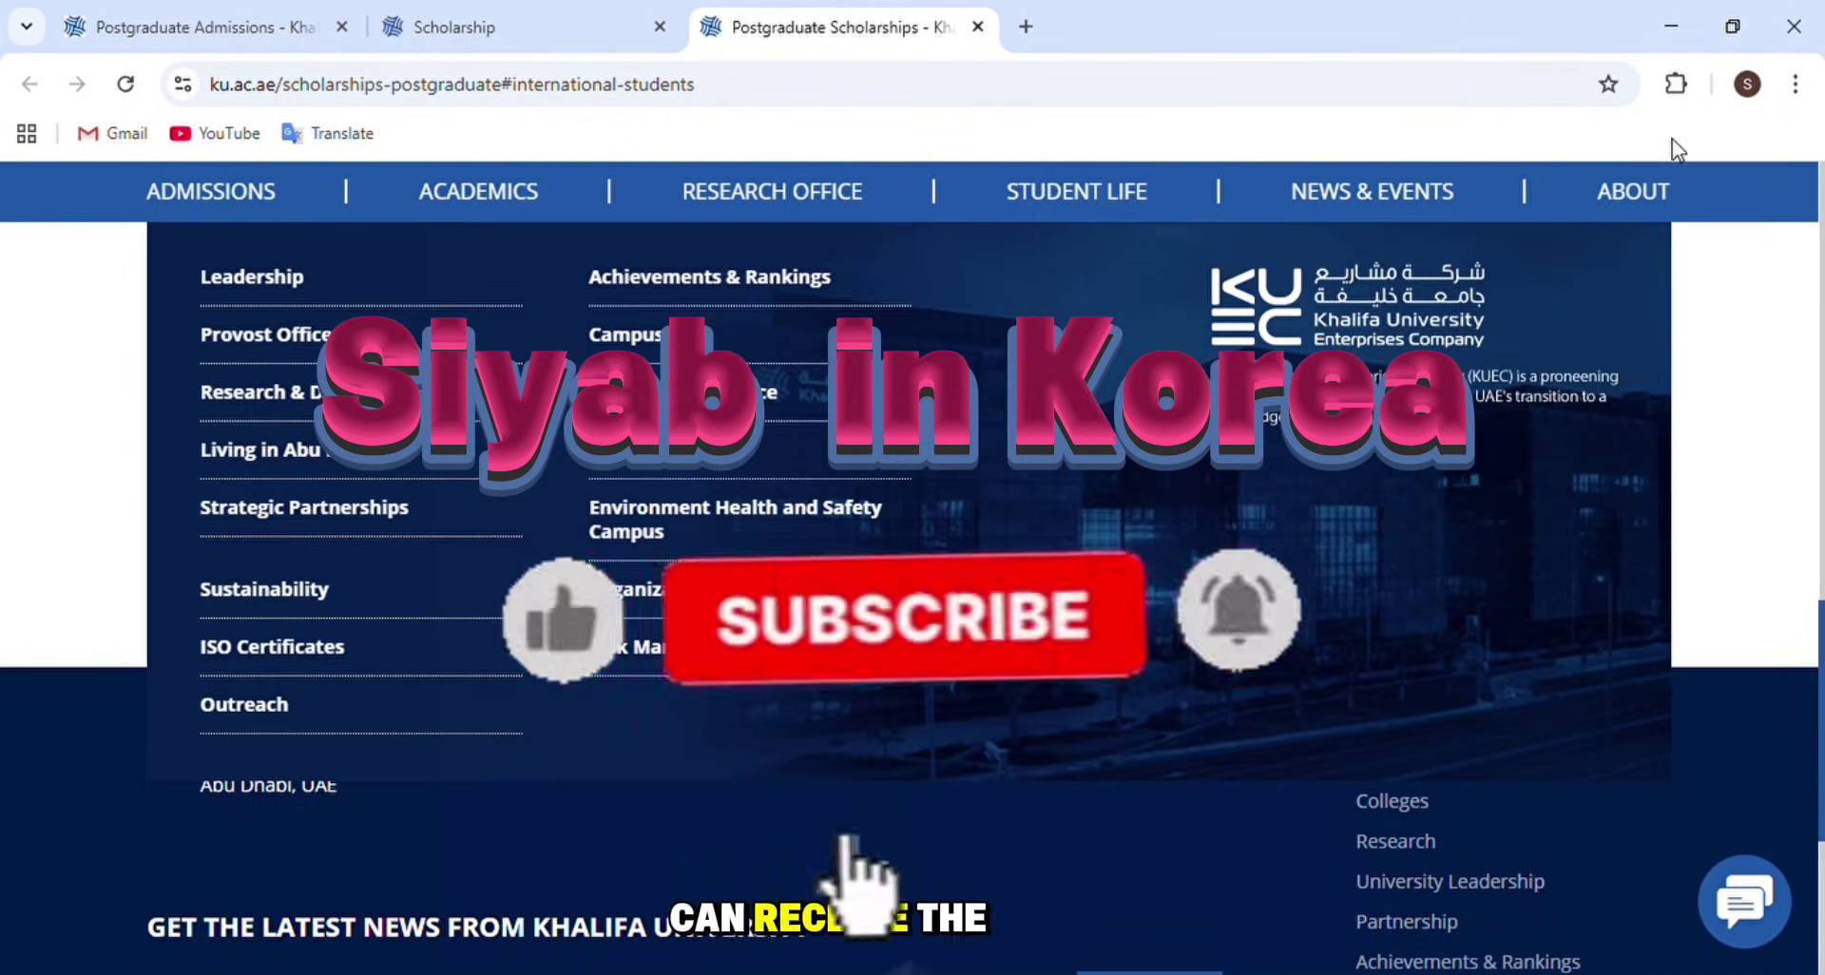